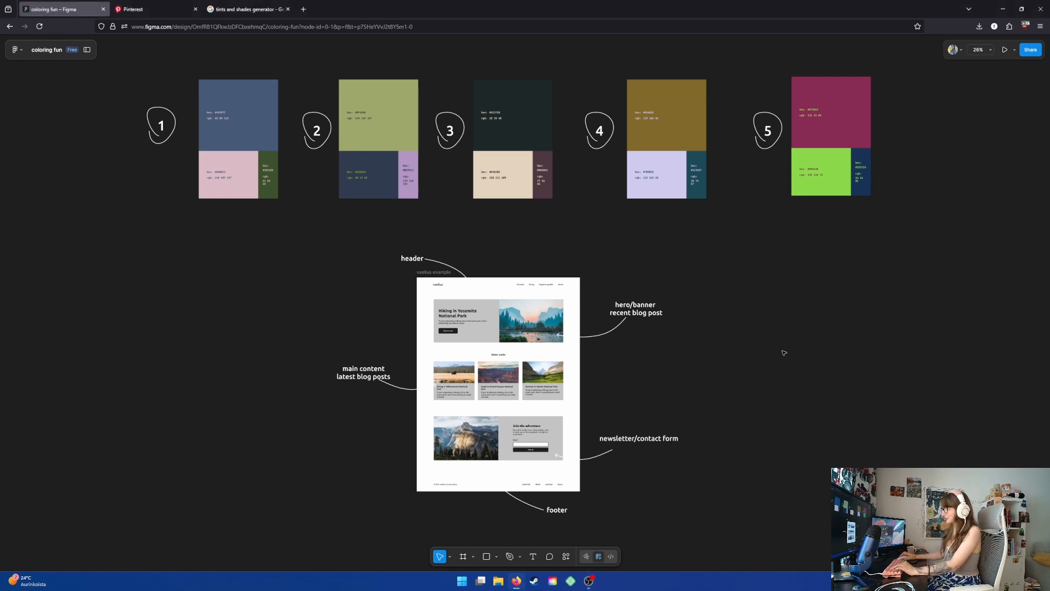
- Examine the five numbered color palettes and the annotated website layout mockup on the canvas
scroll(784, 353, "down", 1)
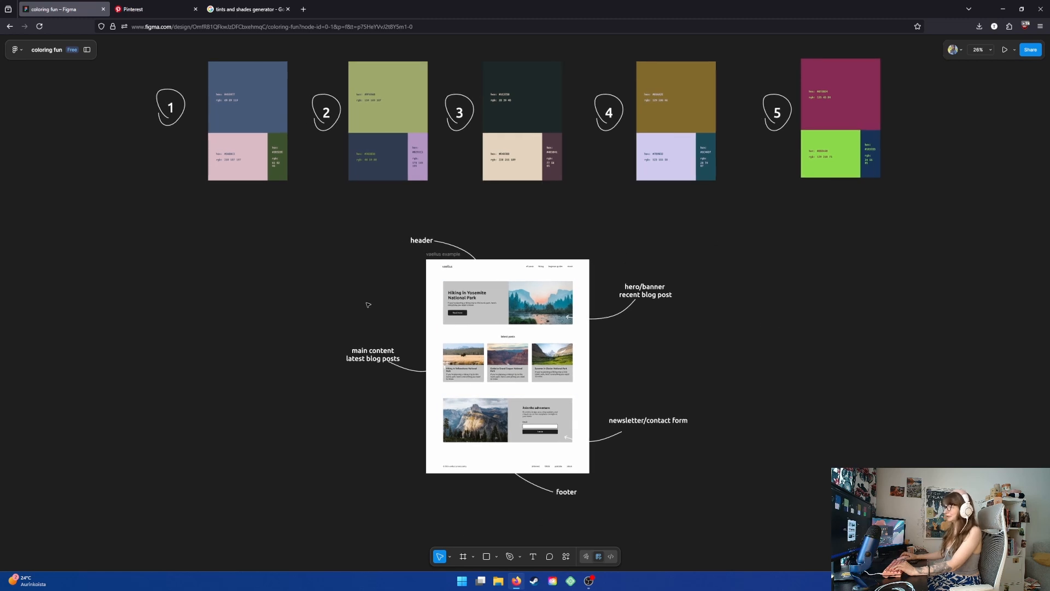
scroll(258, 370, "up", 2)
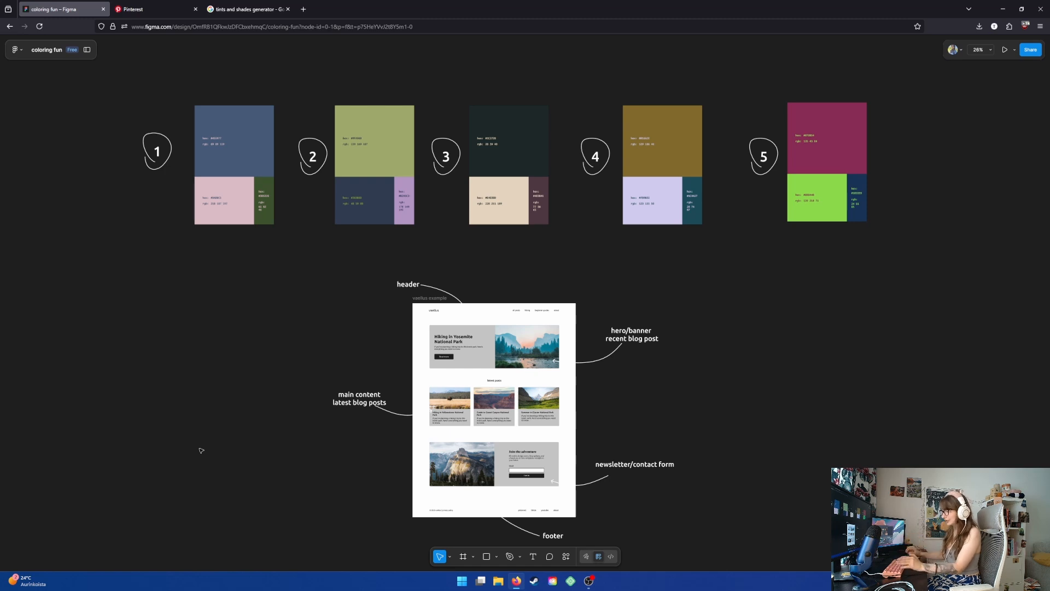
left_click_drag(501, 267, 527, 227)
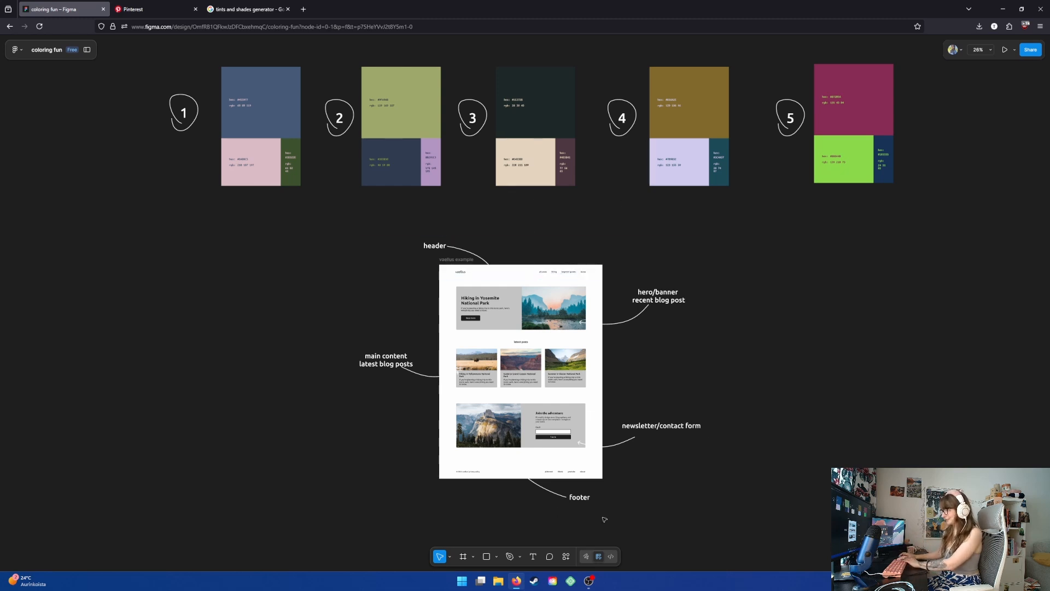
scroll(554, 393, "up", 3)
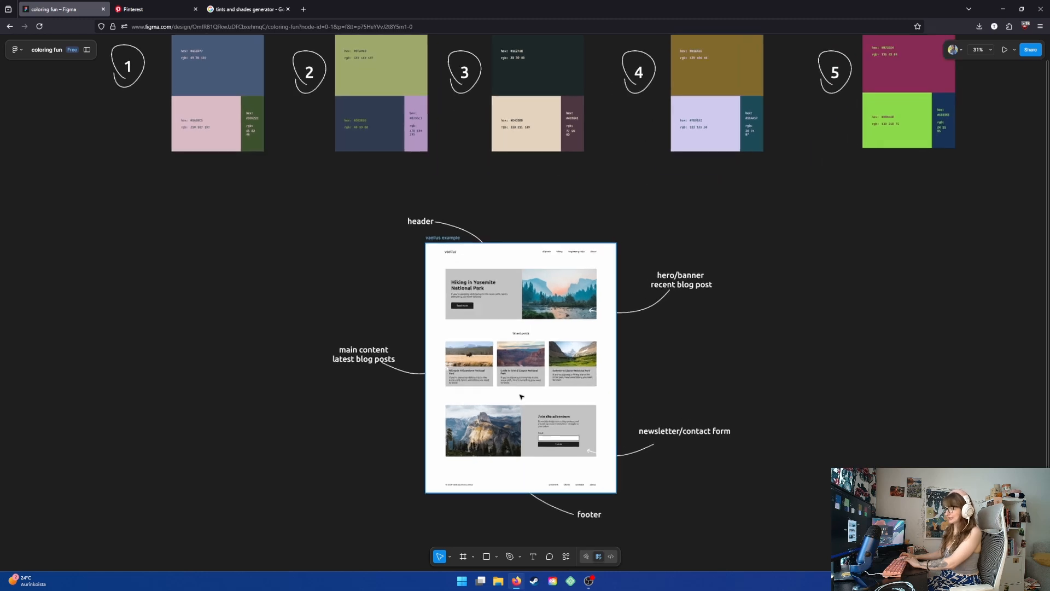
left_click_drag(696, 341, 656, 330)
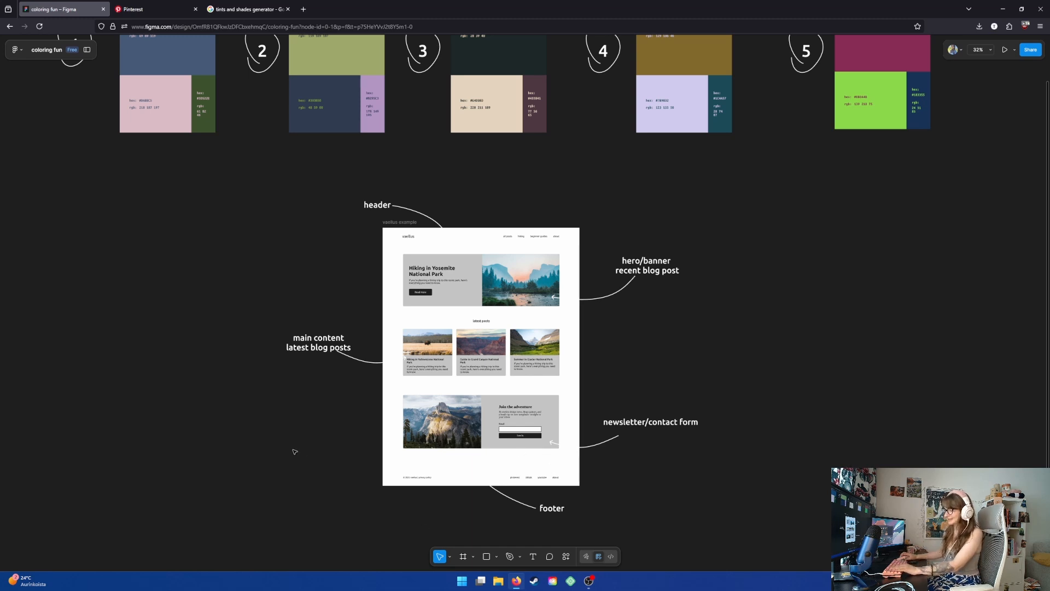
left_click_drag(294, 450, 324, 431)
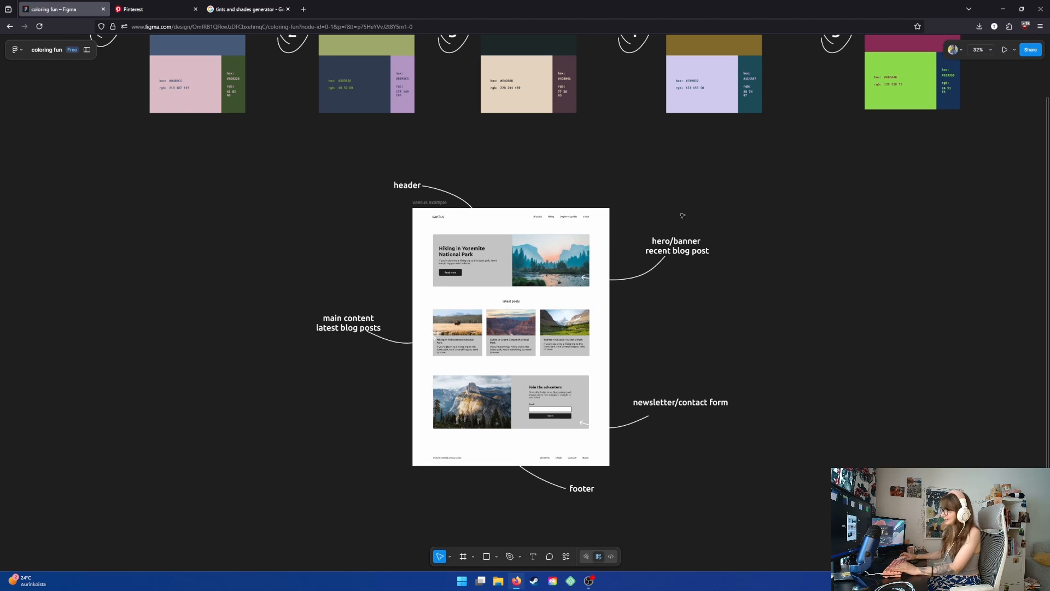
- Inspect the hero/banner section and its annotation label in the website mockup
double_click(693, 252)
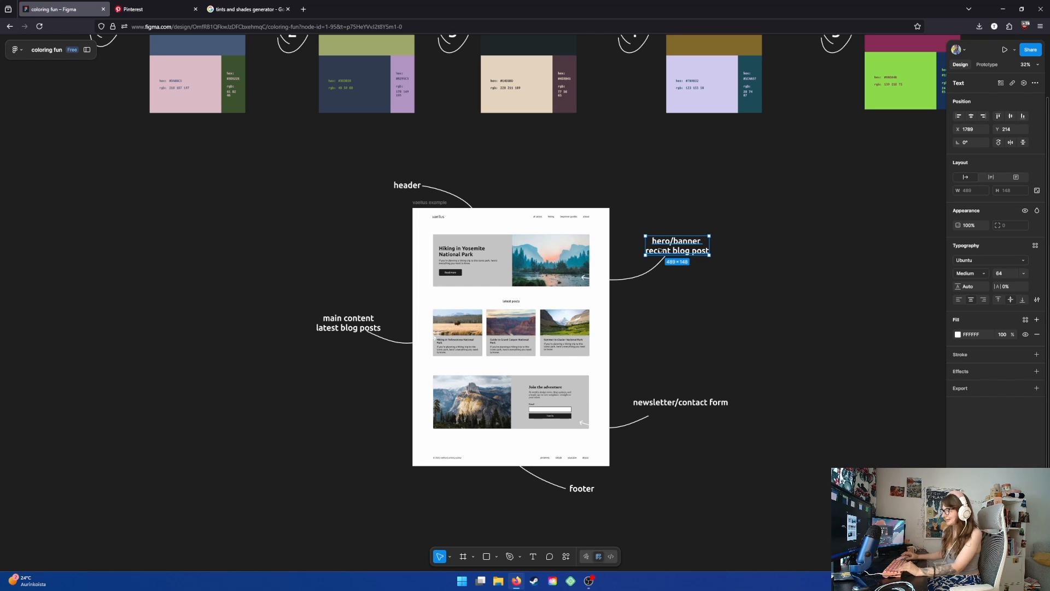
left_click(534, 253)
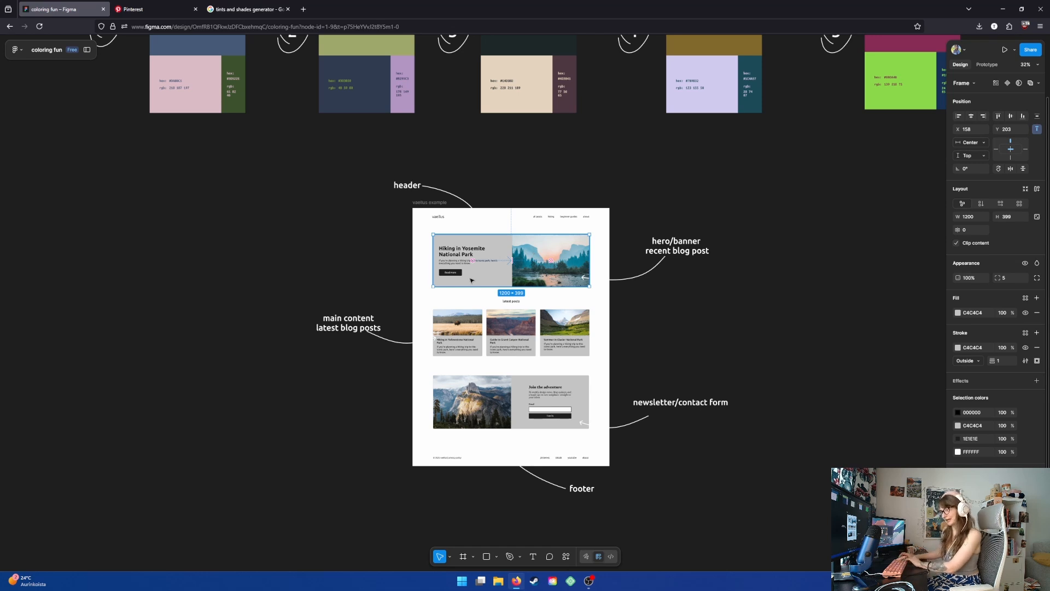
scroll(464, 283, "up", 4)
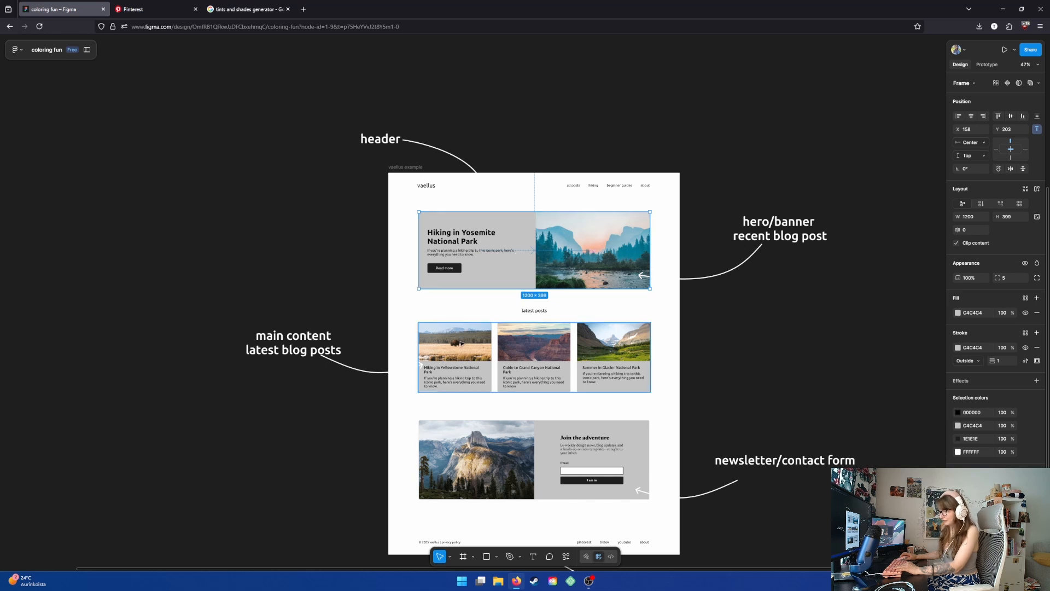
left_click(265, 370)
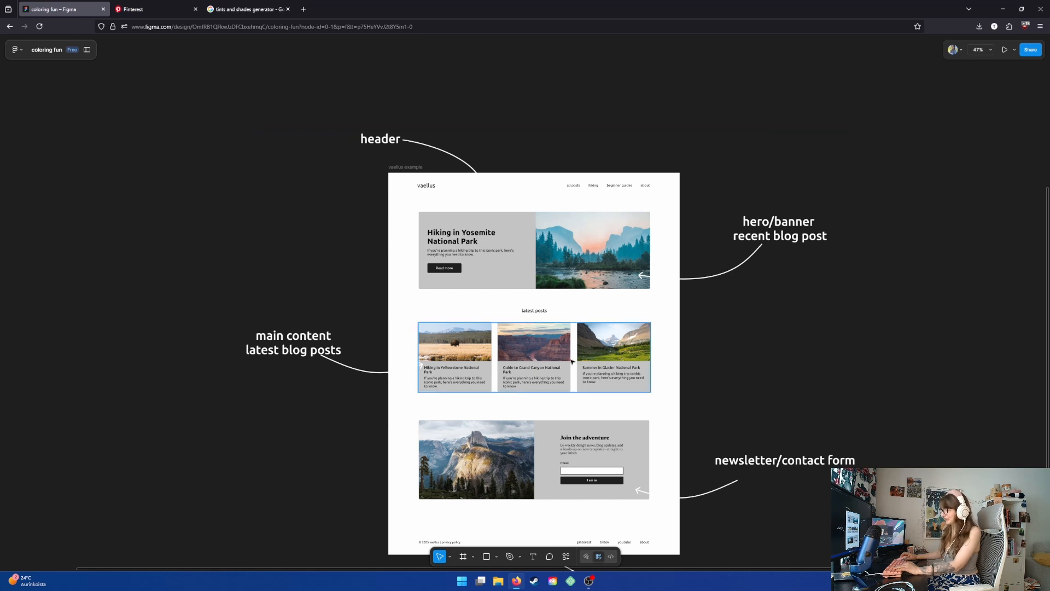
scroll(569, 448, "down", 2)
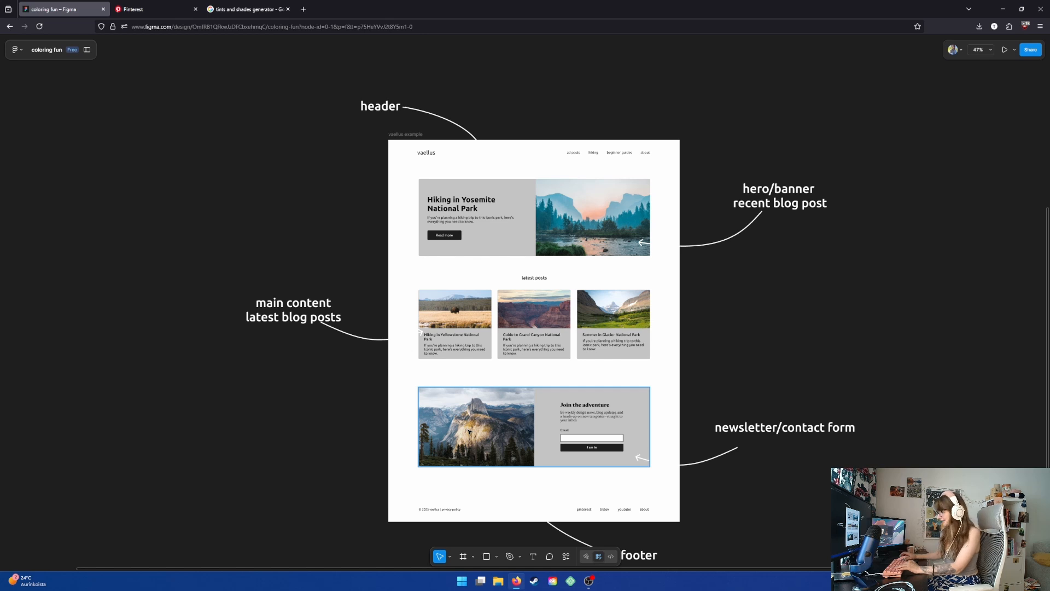
scroll(586, 463, "up", 5)
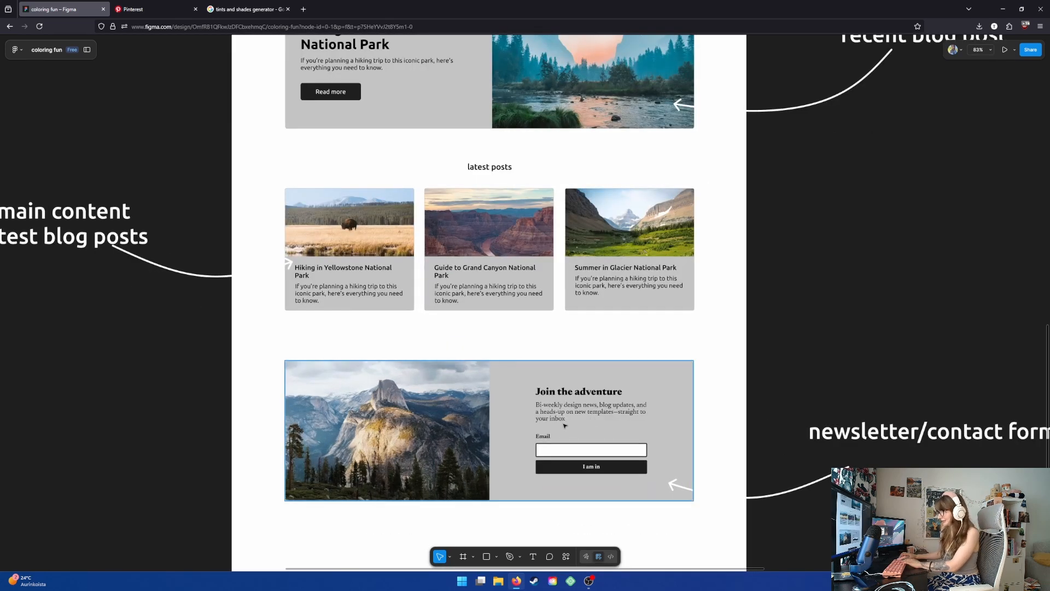
scroll(564, 425, "down", 1)
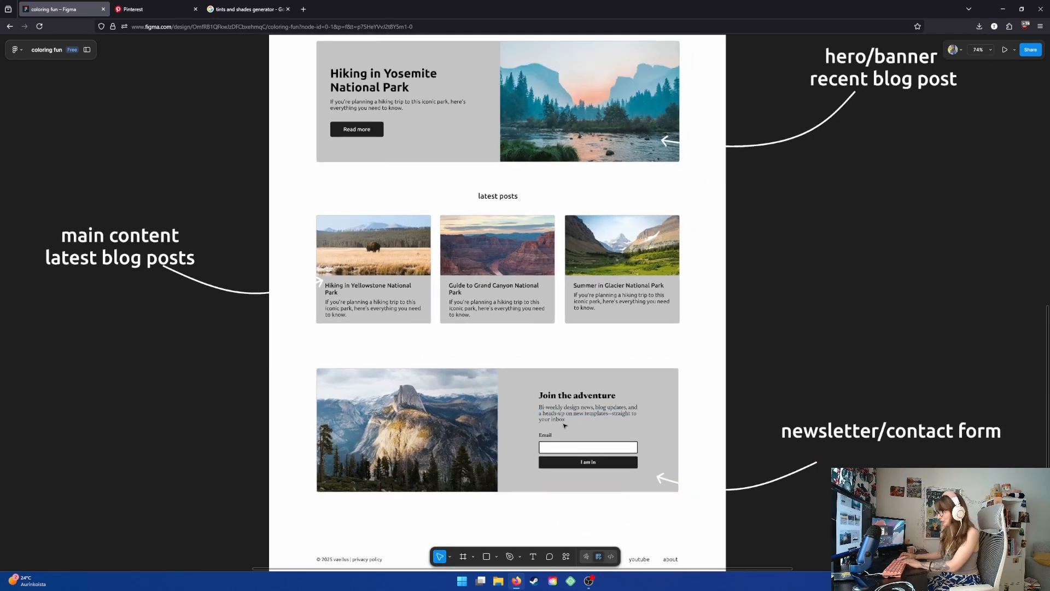
- Inspect the first blog post card in the mockup's latest posts section
left_click(357, 311)
left_click(357, 311)
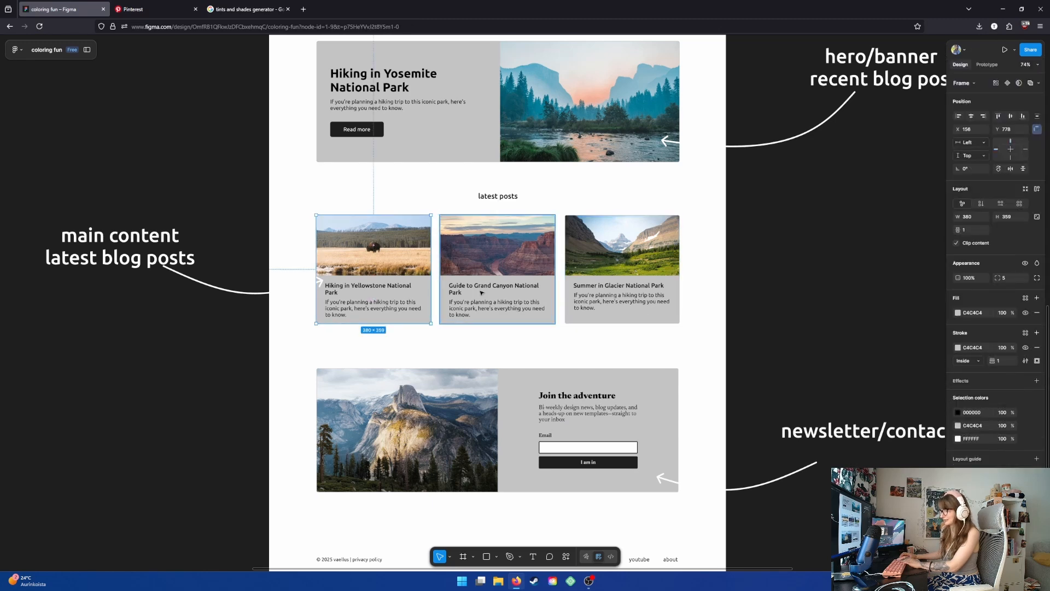
scroll(636, 355, "down", 5)
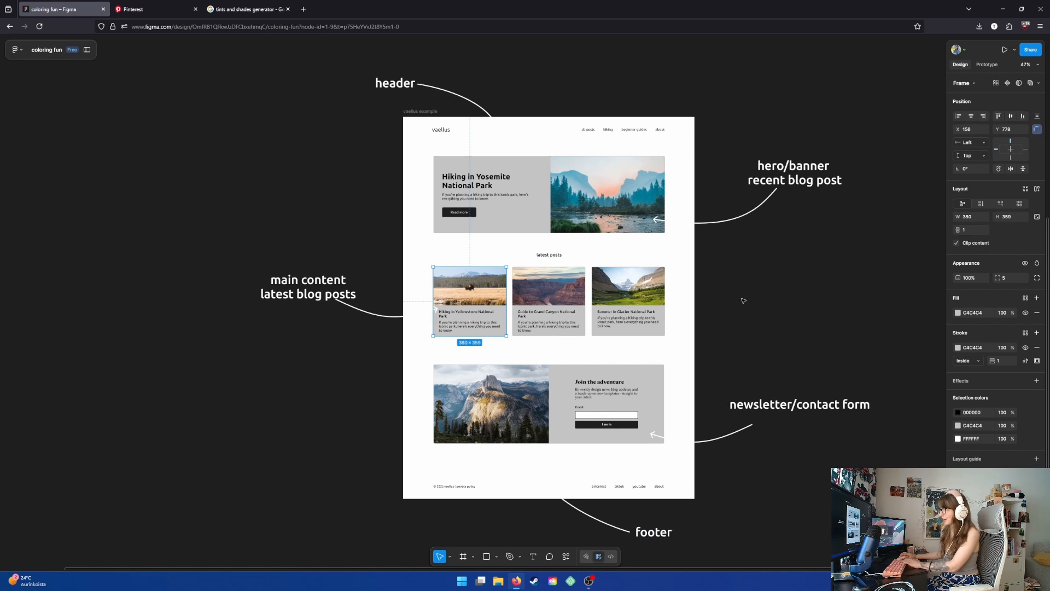
scroll(743, 300, "up", 3)
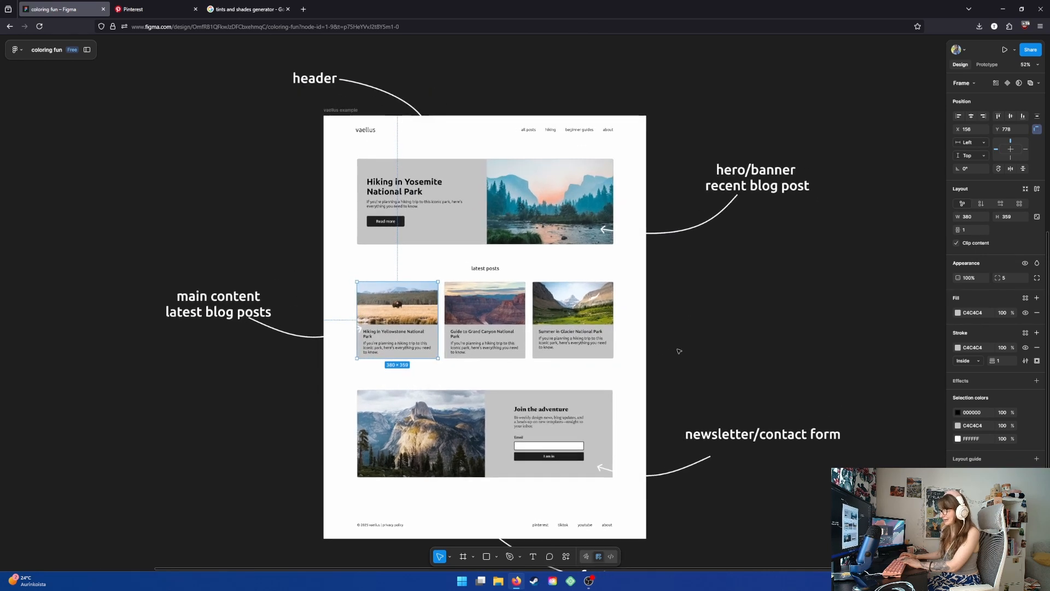
scroll(678, 350, "down", 1)
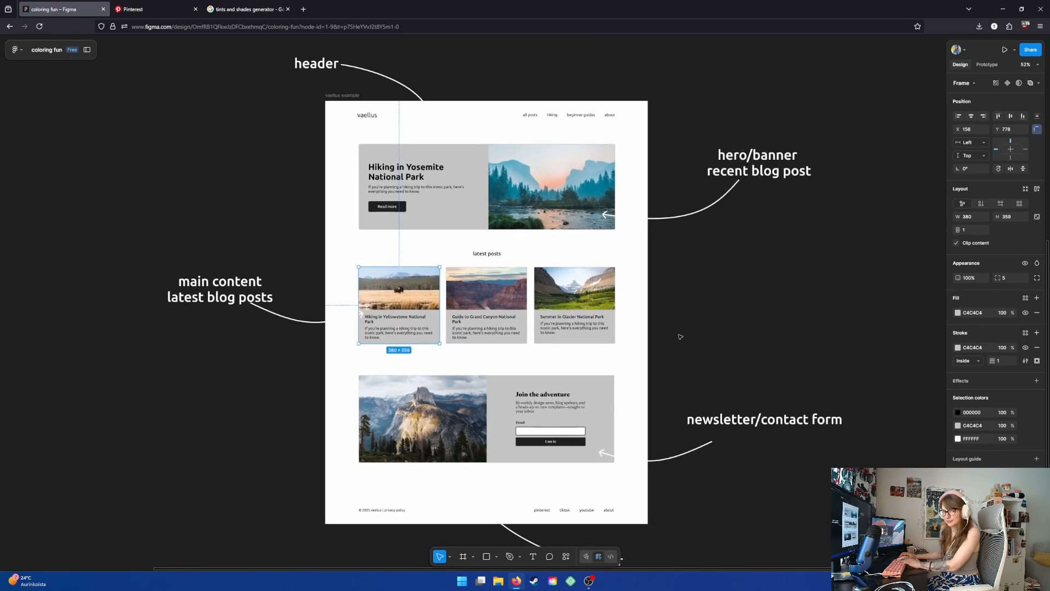
scroll(670, 356, "down", 1)
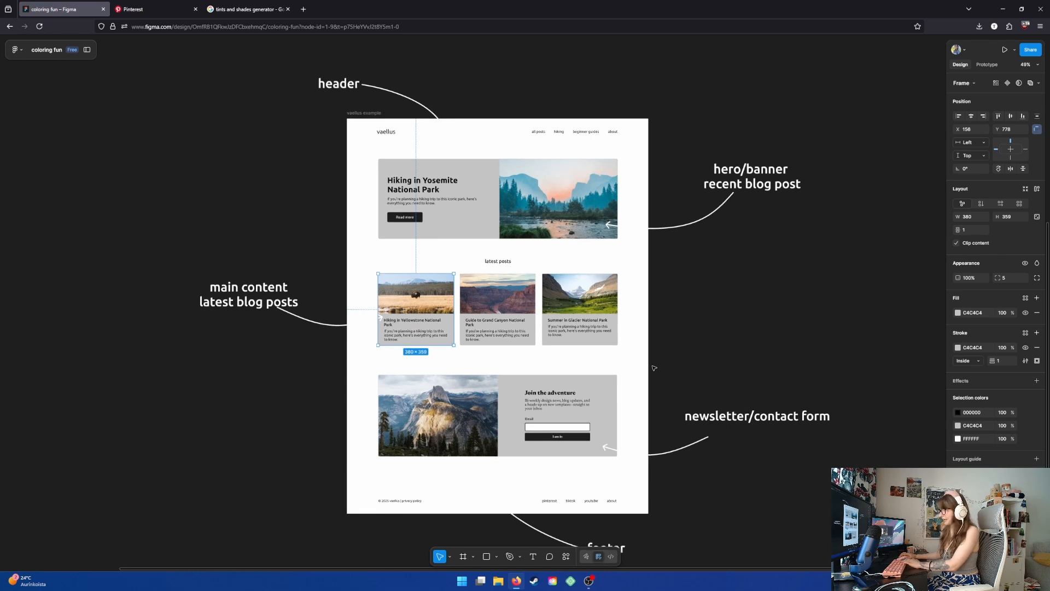
scroll(654, 368, "down", 2)
left_click_drag(656, 298, 630, 311)
scroll(577, 358, "up", 2)
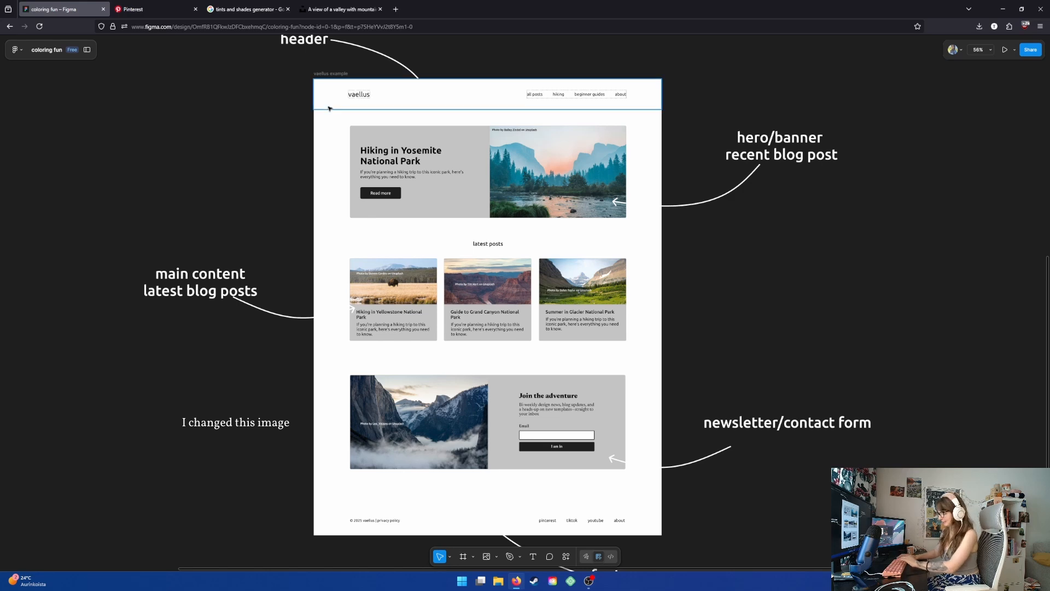
- Examine the photo credit captions on the hero, blog post and newsletter images close up
scroll(474, 126, "up", 3)
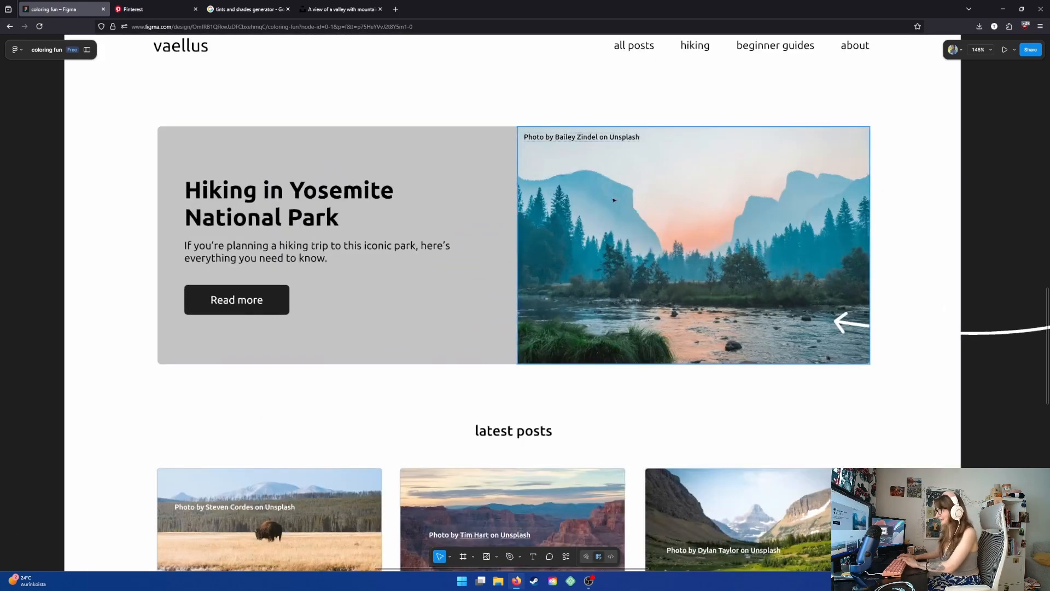
scroll(614, 200, "down", 2)
scroll(787, 205, "down", 3)
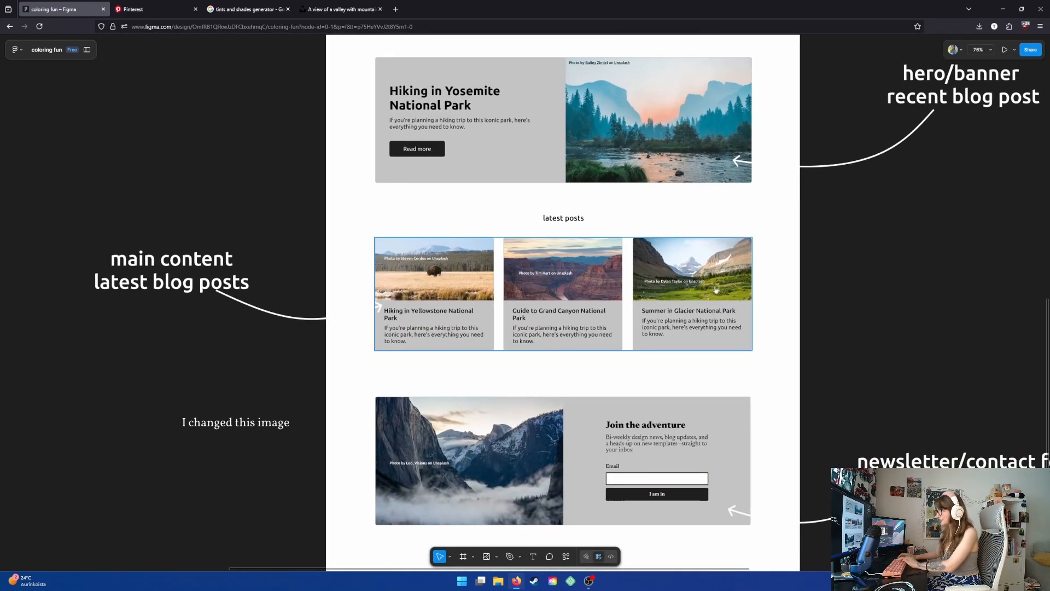
scroll(667, 364, "down", 3)
scroll(451, 372, "up", 3)
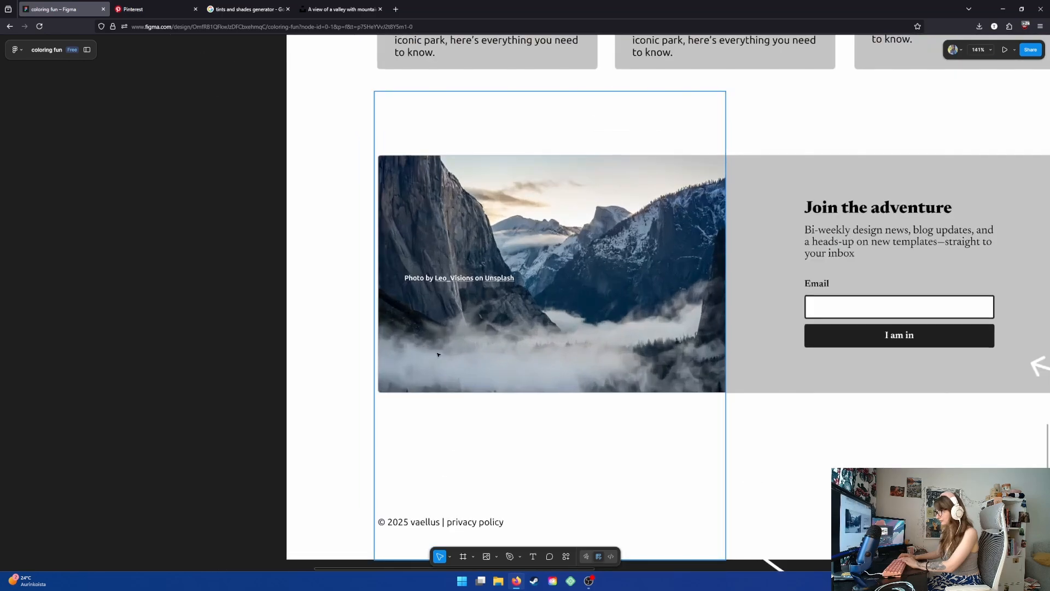
scroll(438, 354, "down", 5)
scroll(438, 354, "down", 3)
scroll(754, 256, "up", 1)
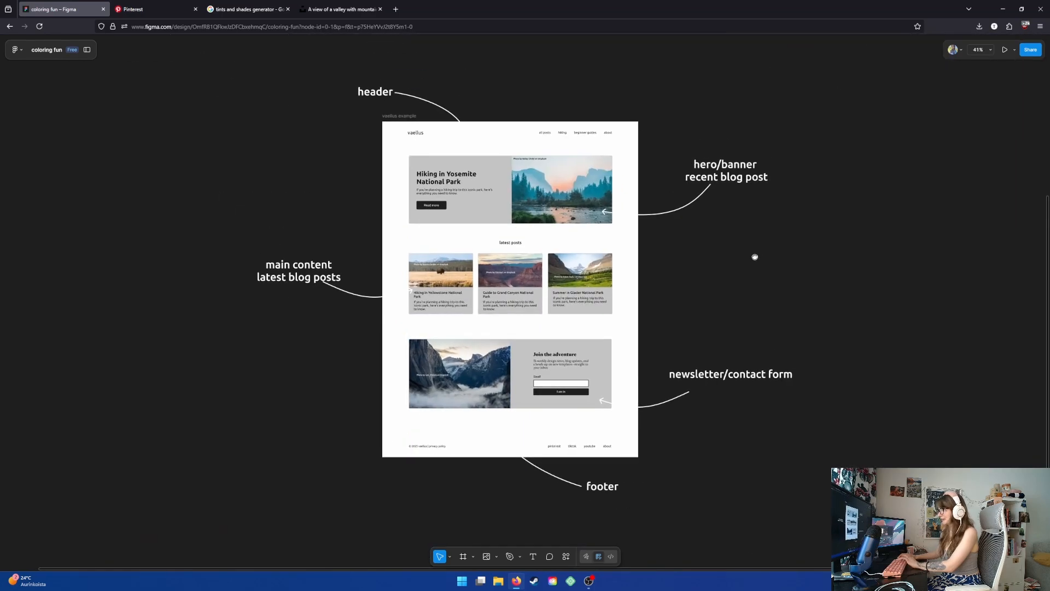
- Review the complete website mockup and its section annotations at a zoomed-out view
scroll(727, 290, "up", 3)
scroll(721, 300, "up", 1)
scroll(731, 331, "down", 1)
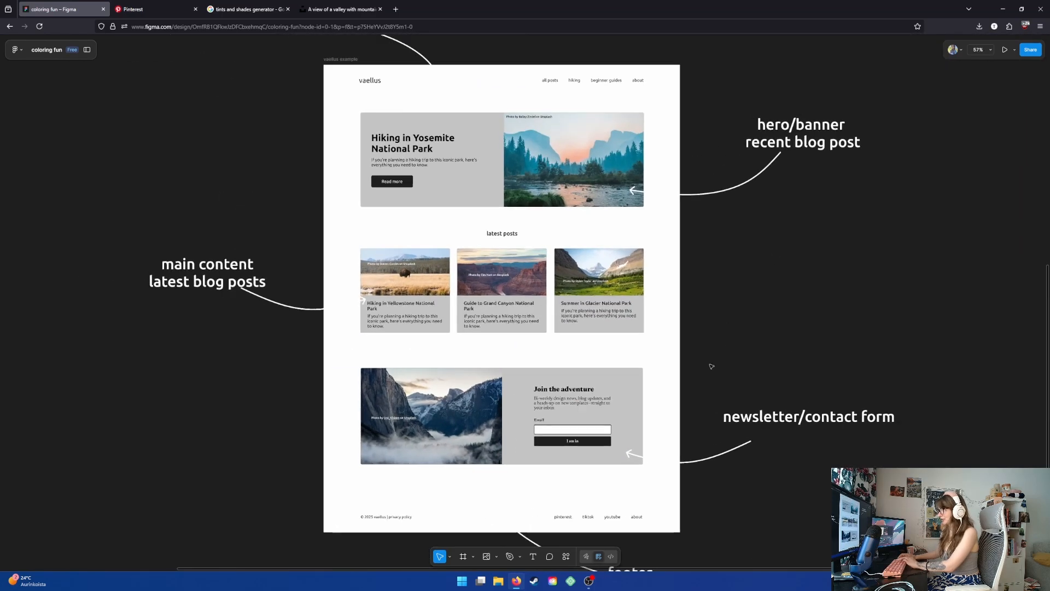
left_click_drag(714, 348, 699, 356)
scroll(698, 355, "down", 1)
scroll(699, 356, "down", 3)
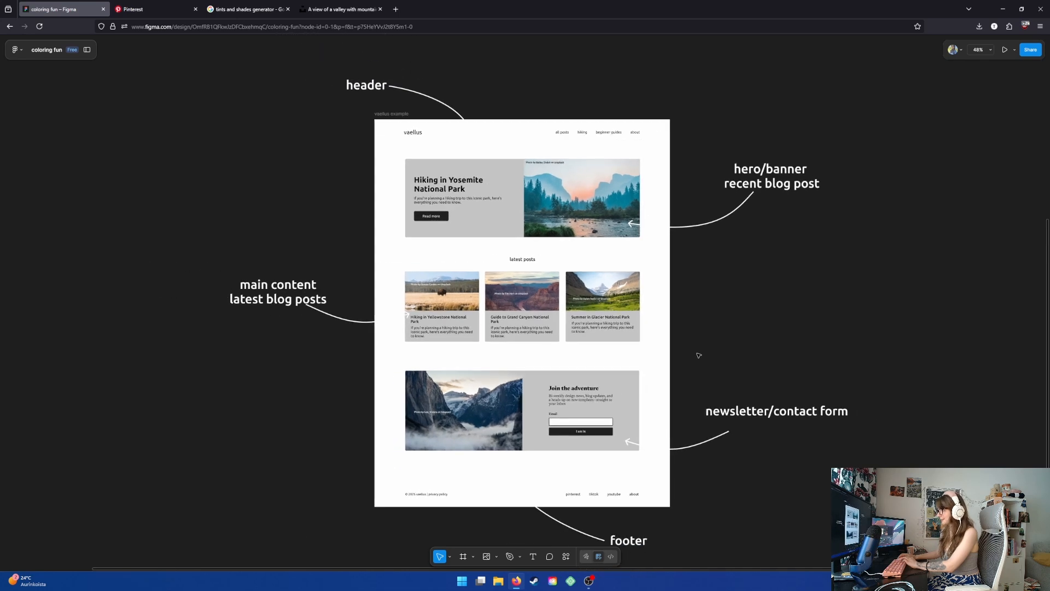
scroll(698, 355, "up", 1)
left_click_drag(739, 316, 726, 316)
scroll(723, 321, "down", 1)
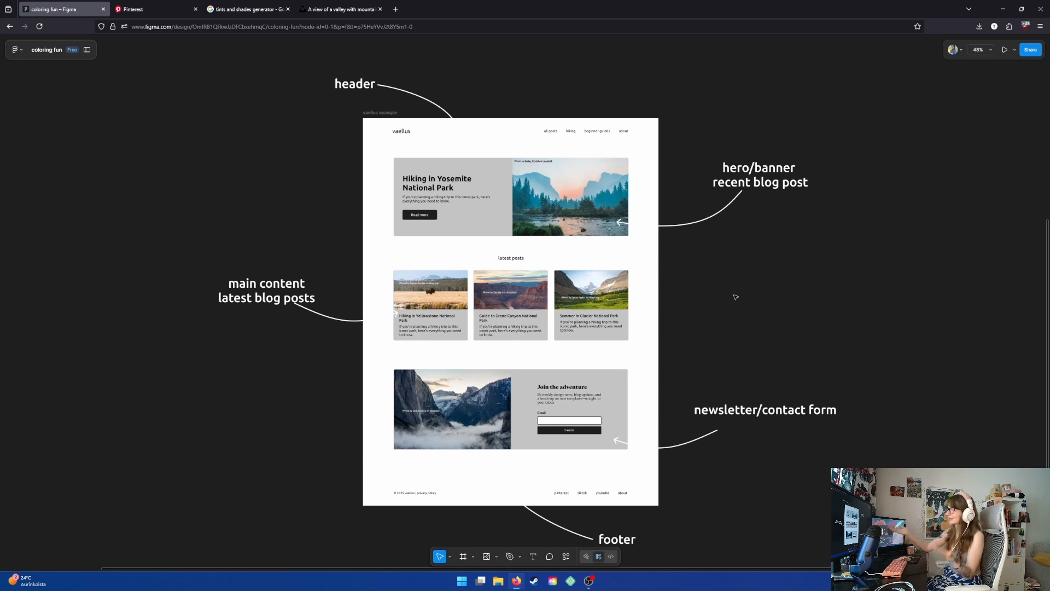
scroll(677, 434, "up", 2)
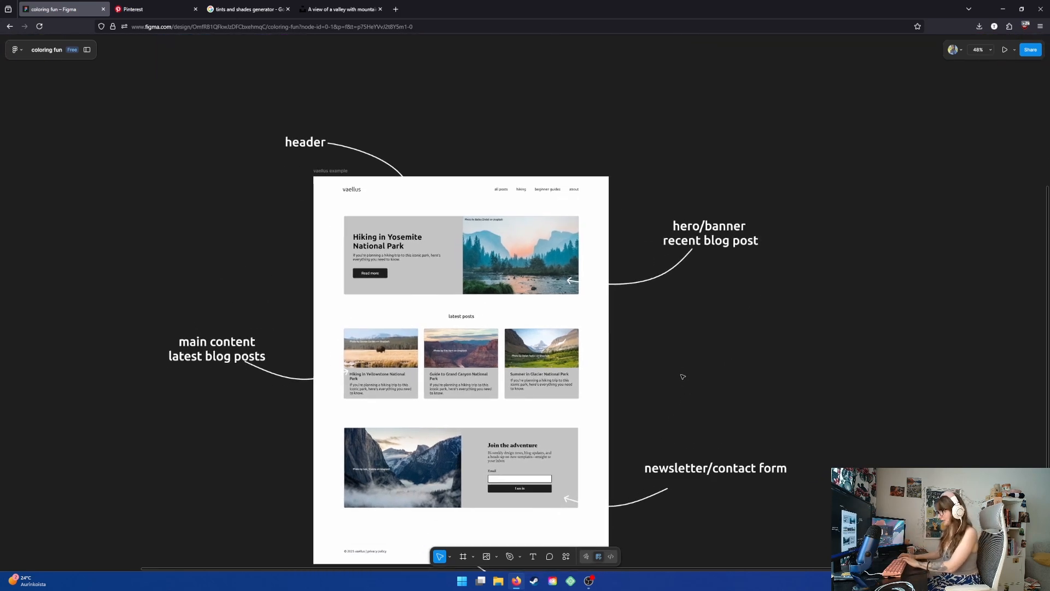
left_click_drag(473, 137, 458, 116)
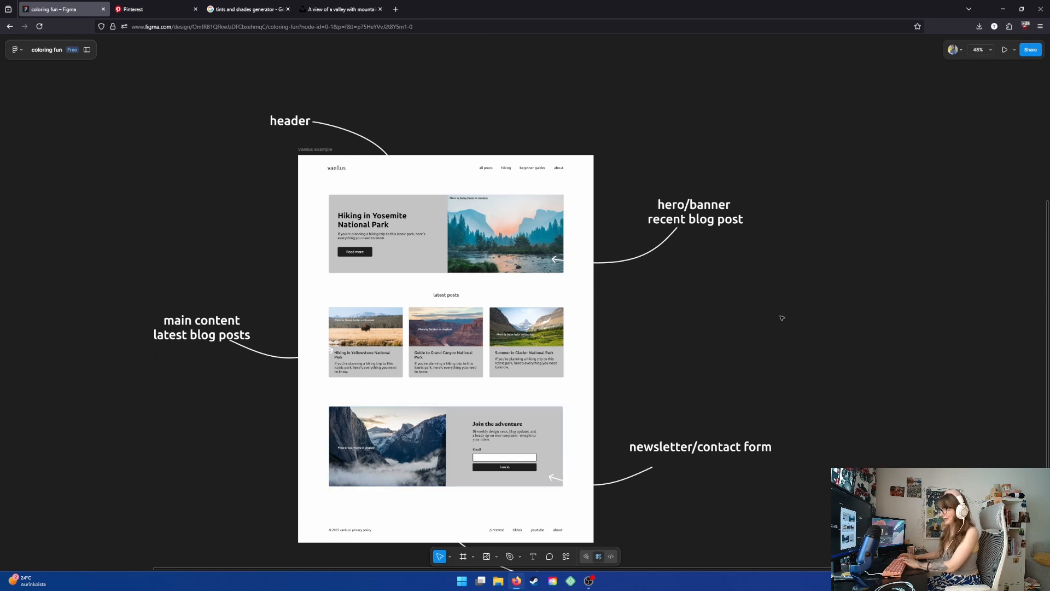
scroll(782, 318, "down", 3)
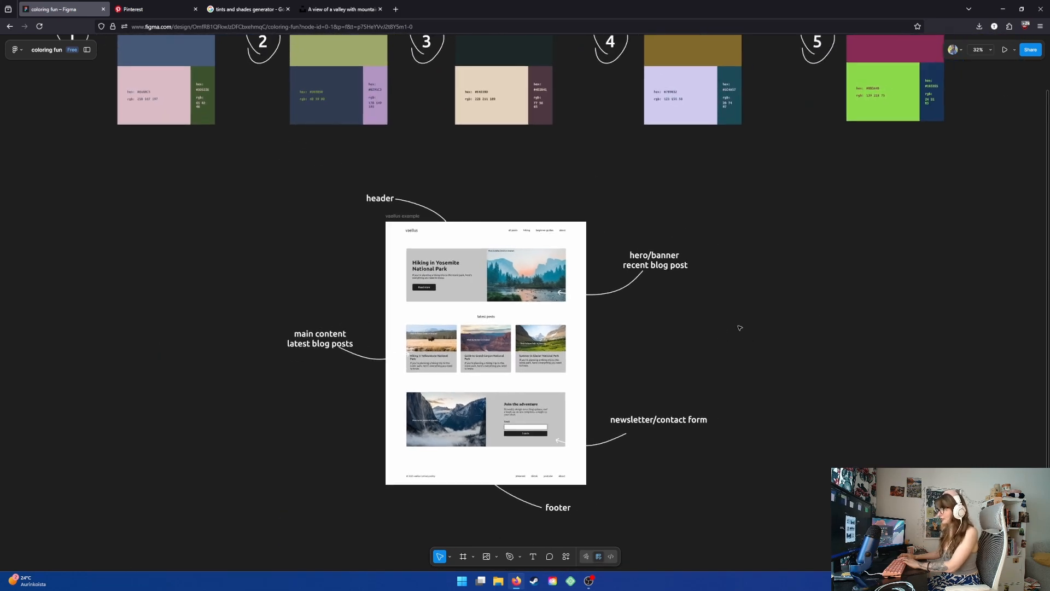
scroll(740, 327, "down", 2)
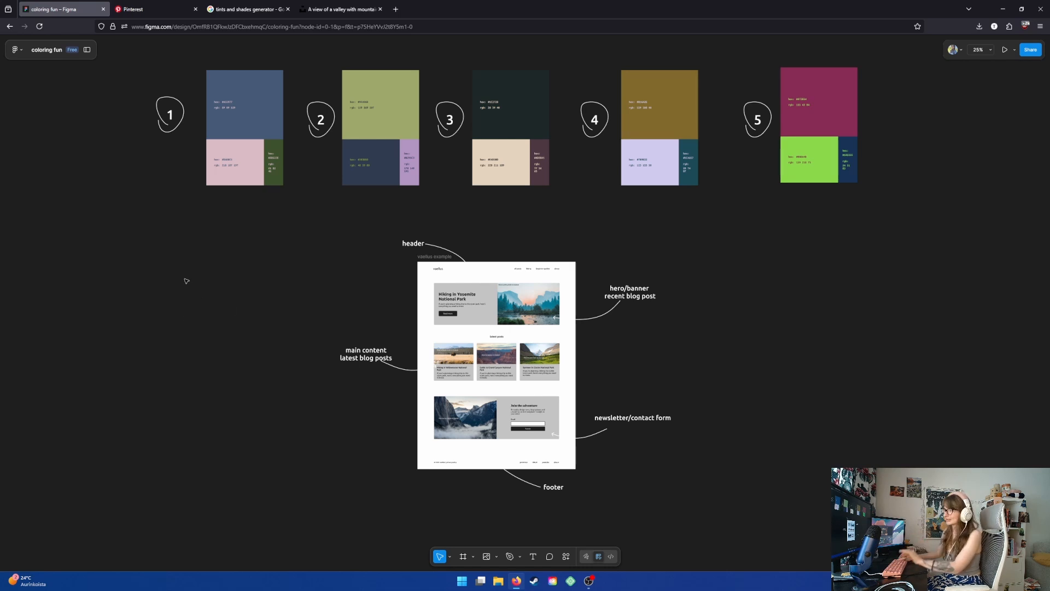
- Switch to Pinterest and open the 60-30-10 color inspo section of the saved vibrant color palettes board
left_click(139, 13)
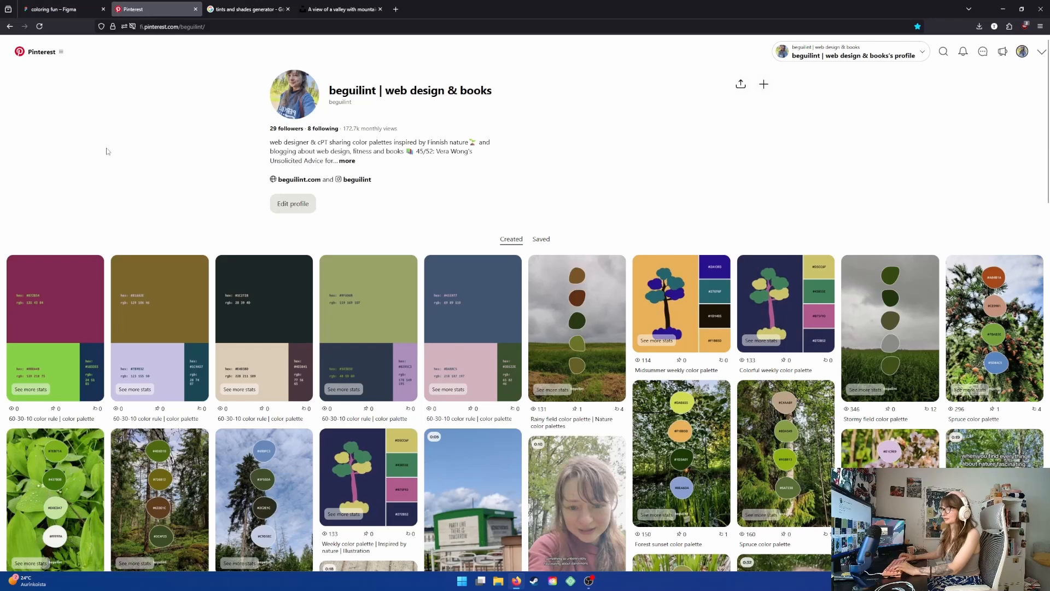
left_click(541, 239)
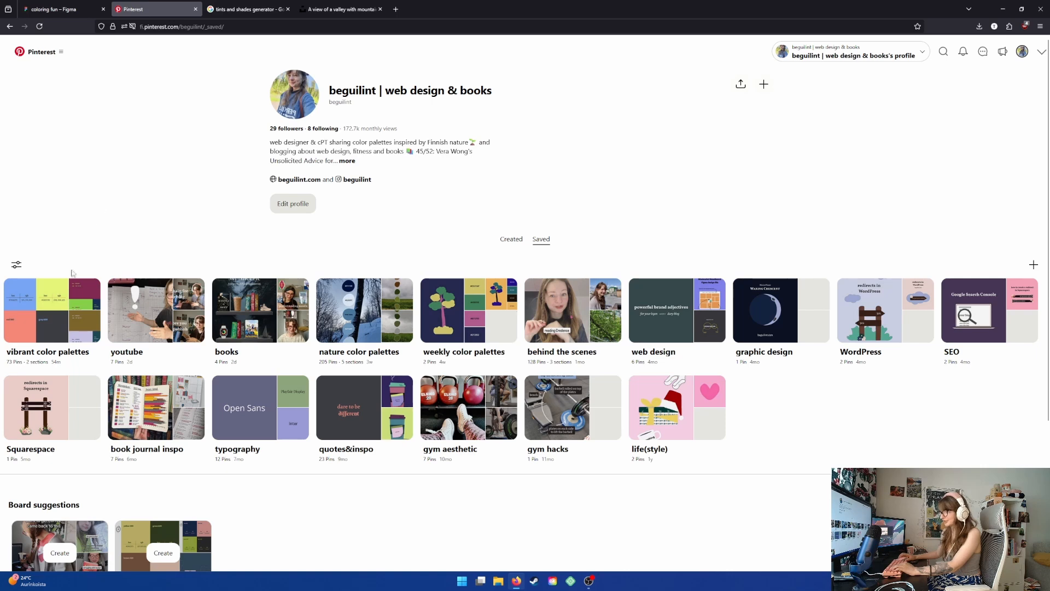
left_click(52, 309)
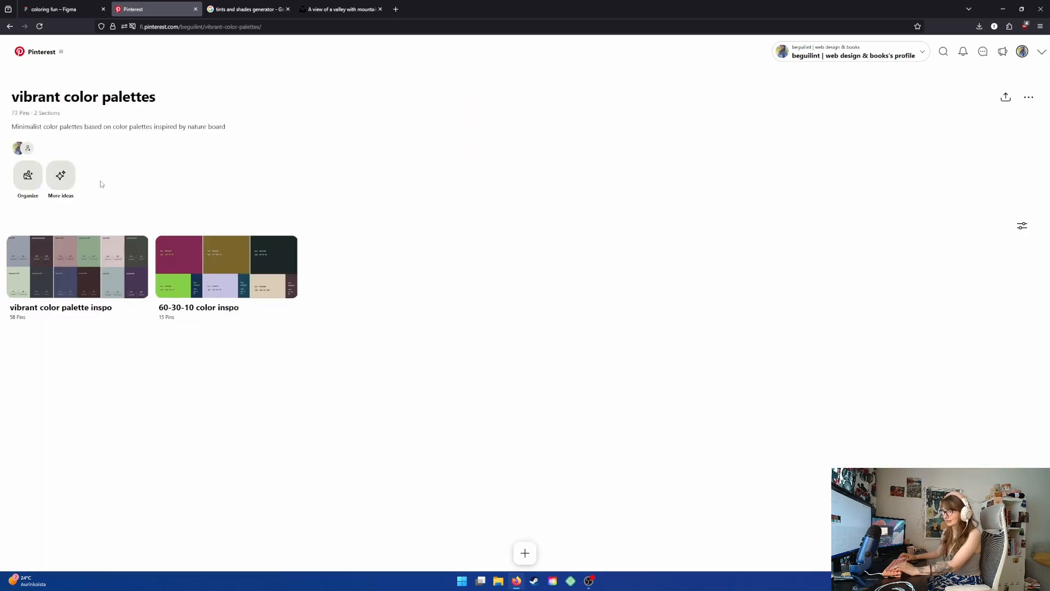
left_click(225, 305)
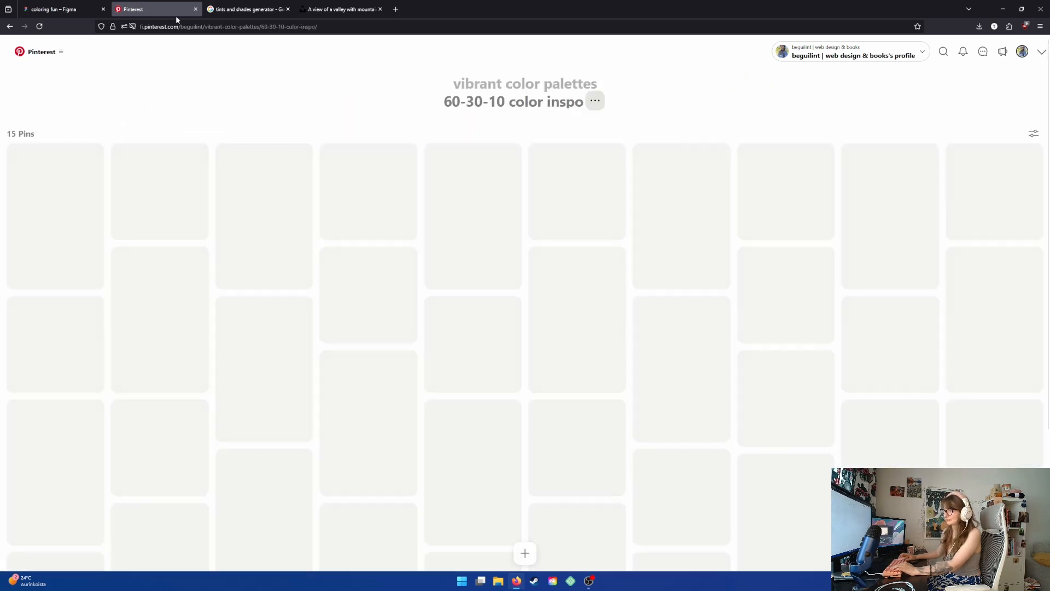
left_click(65, 10)
left_click(158, 10)
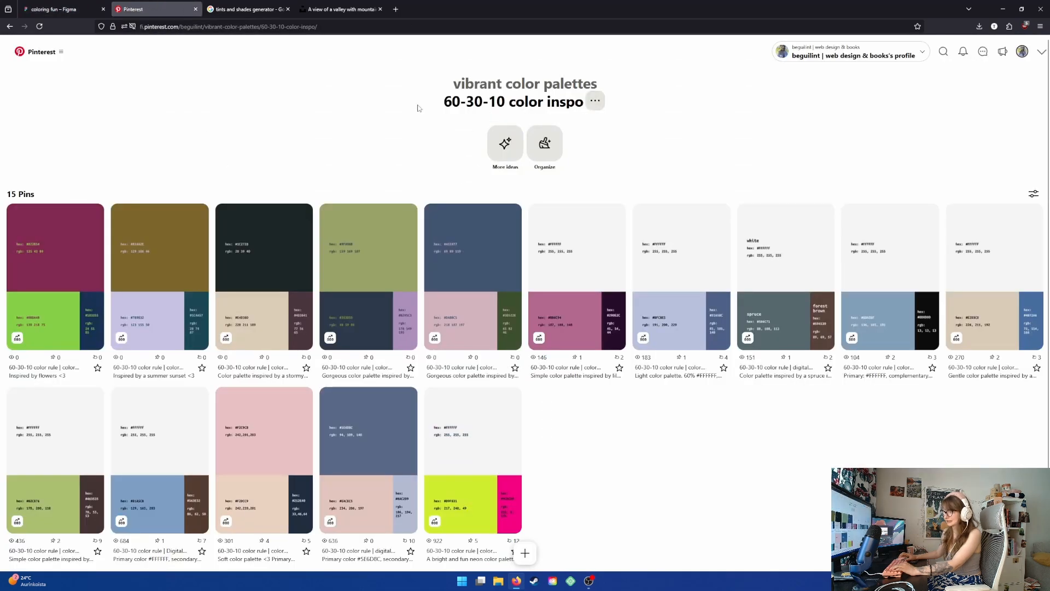
- Open Adobe Color in a new tab and go to its Accessibility Tools contrast checker
left_click(48, 7)
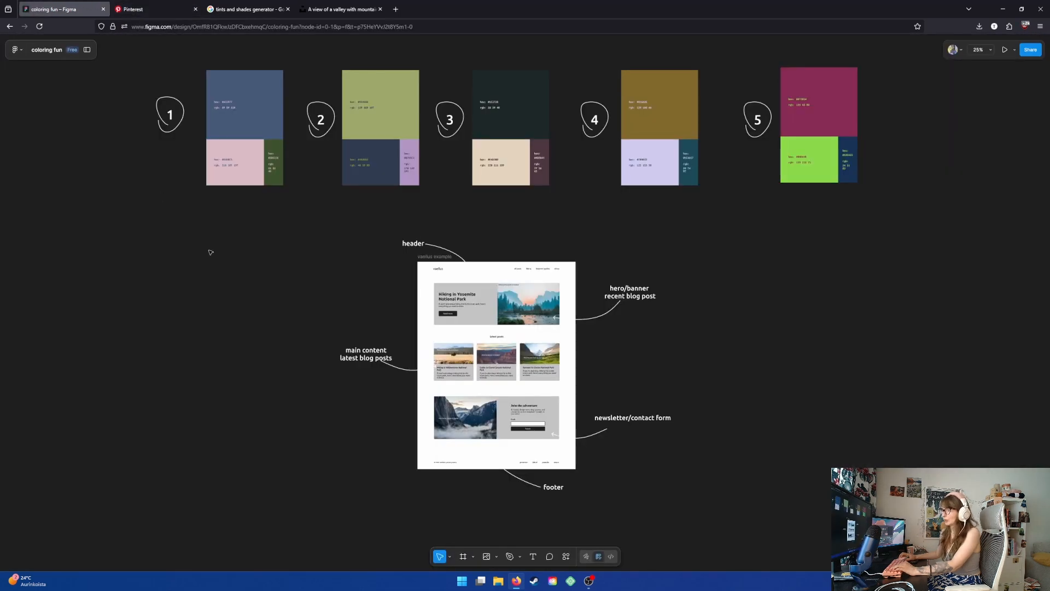
left_click_drag(161, 305, 101, 304)
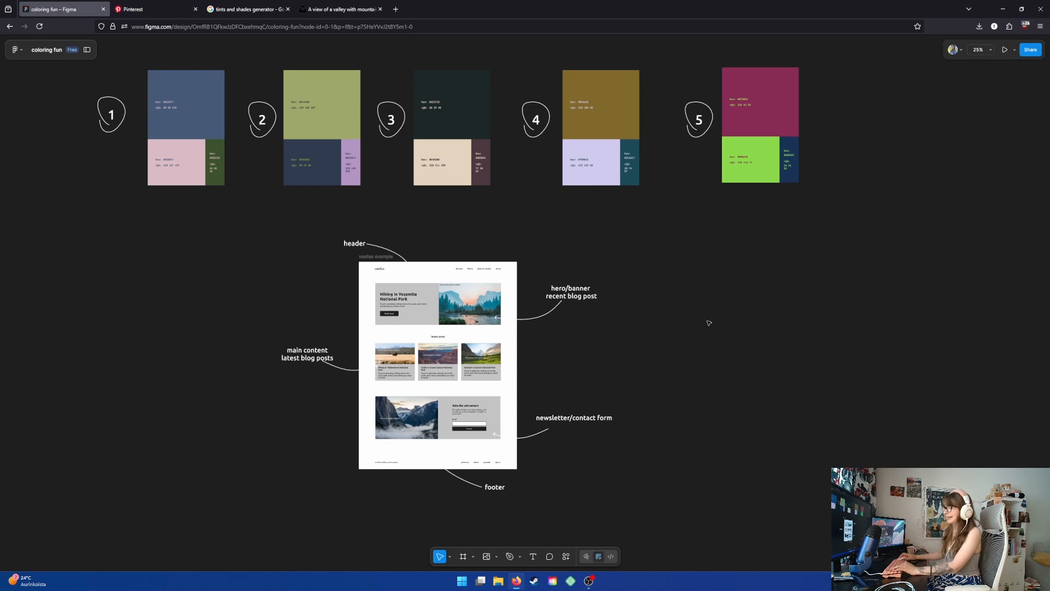
left_click(397, 10)
type("a")
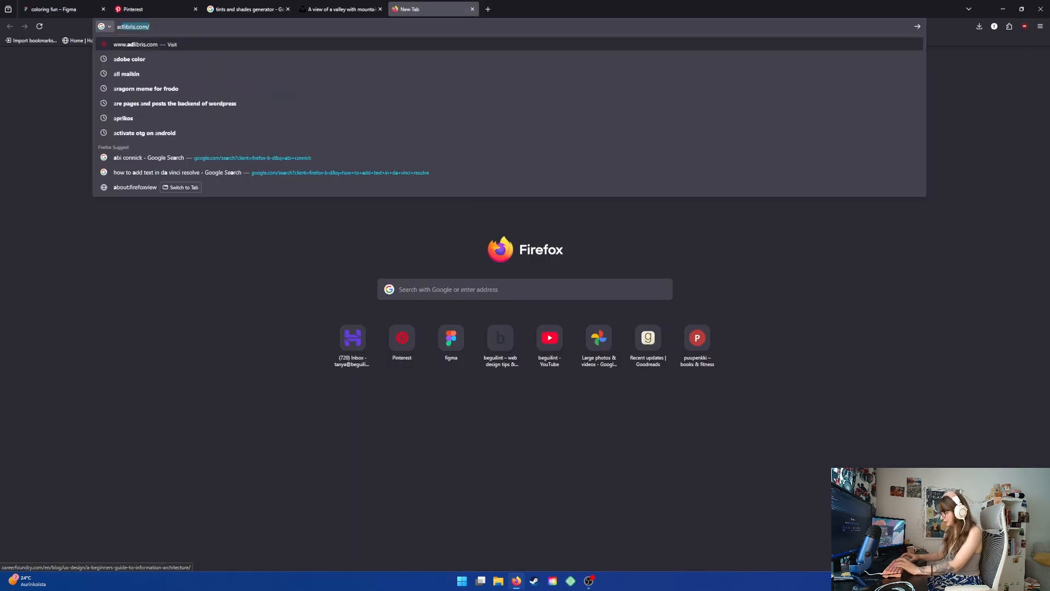
type("dobe color")
key("Return")
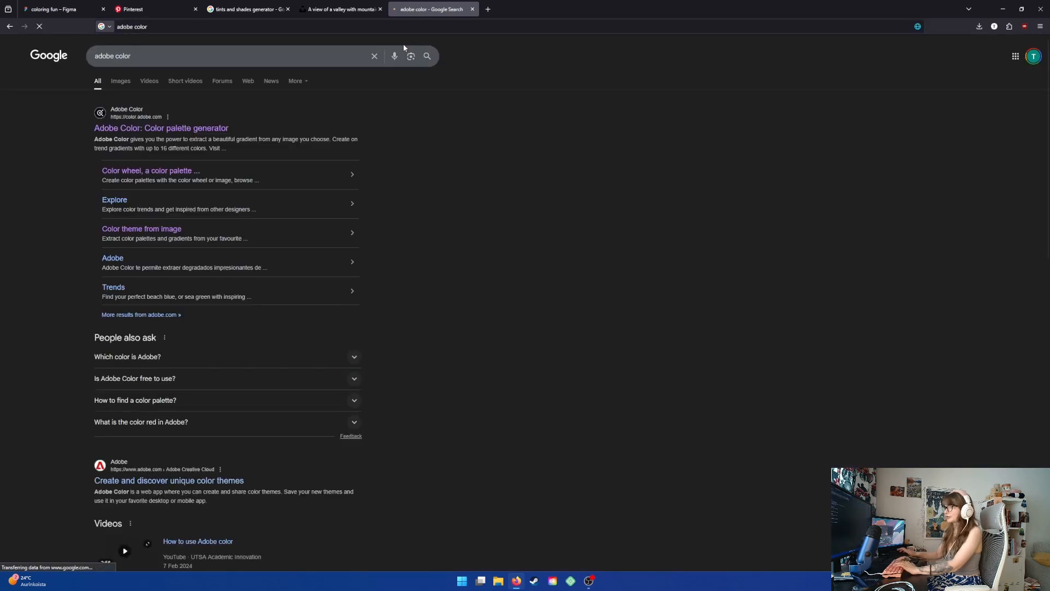
left_click(139, 132)
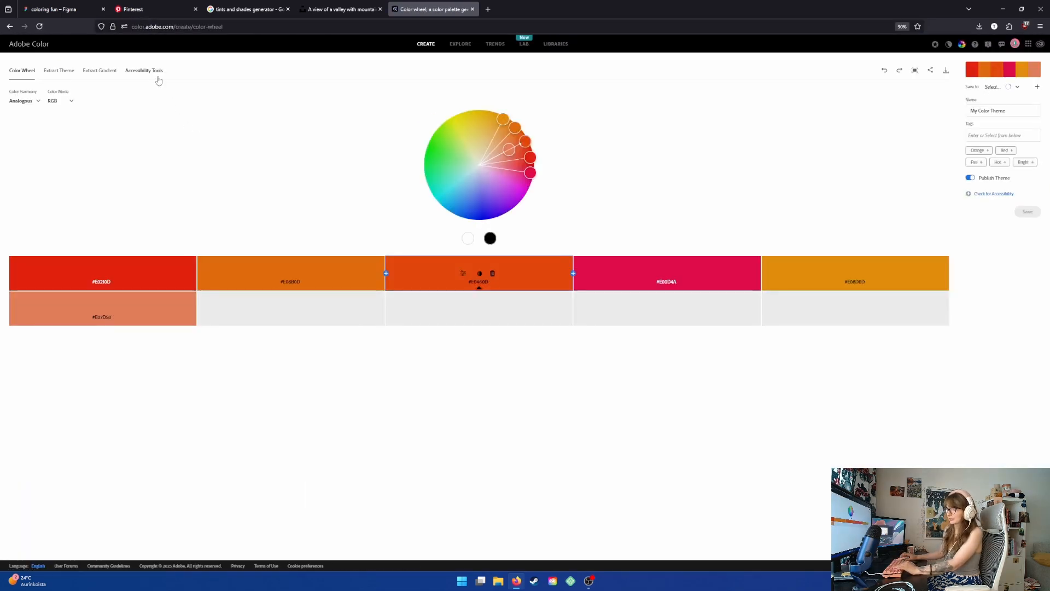
left_click(143, 70)
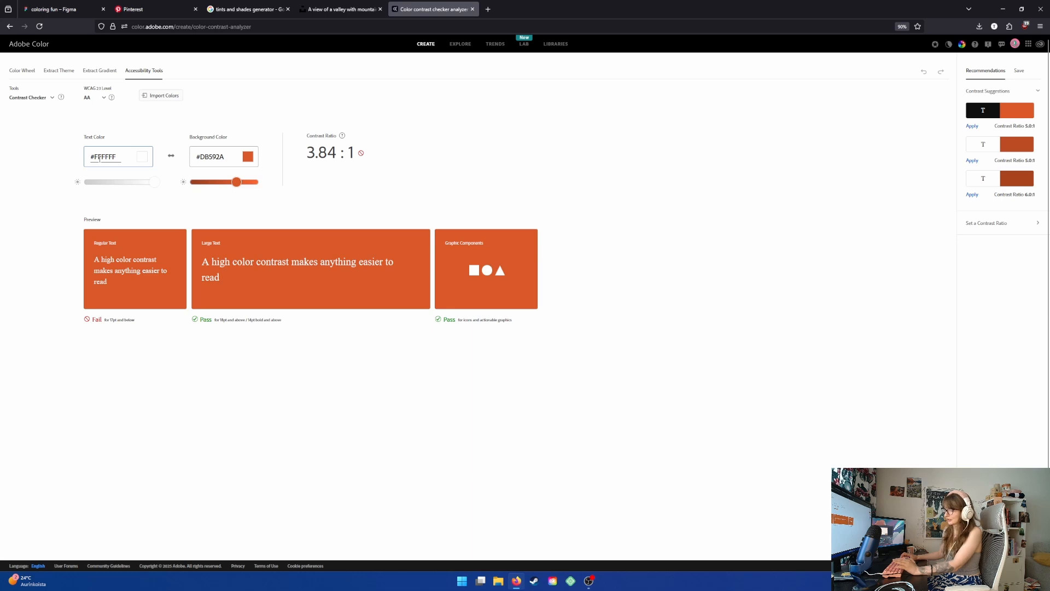
- Copy palette 1's #455977 color from the Figma selection colors and paste it as the contrast checker's background color
left_click(65, 9)
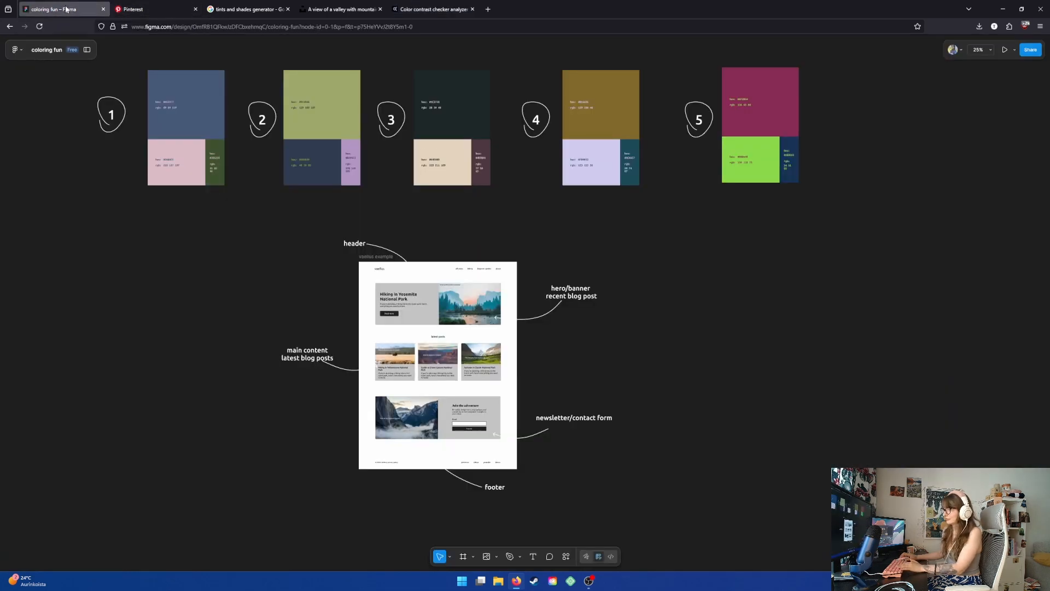
left_click(182, 115)
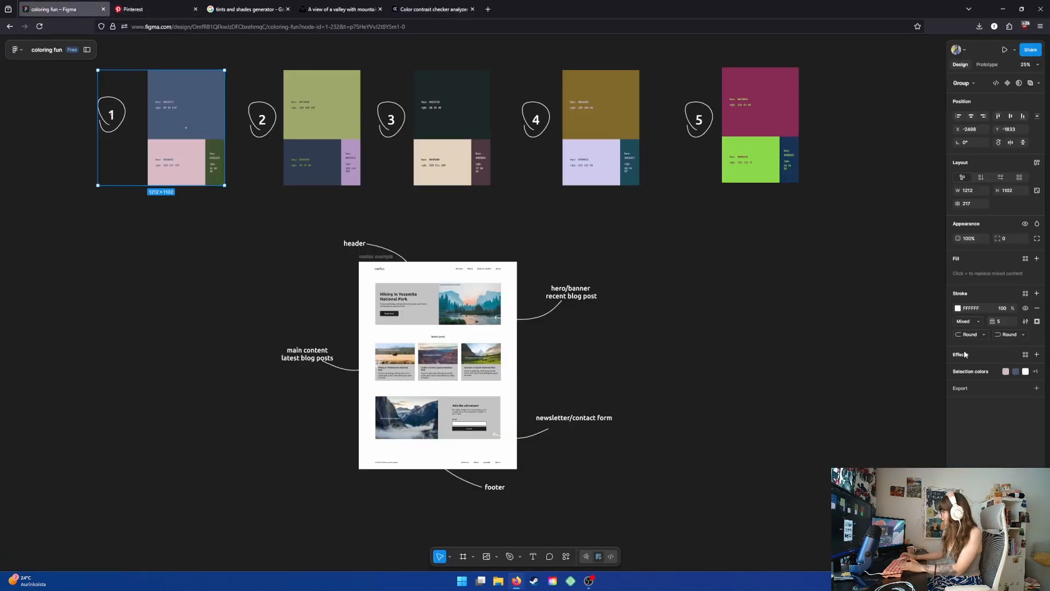
left_click(966, 377)
left_click(984, 399)
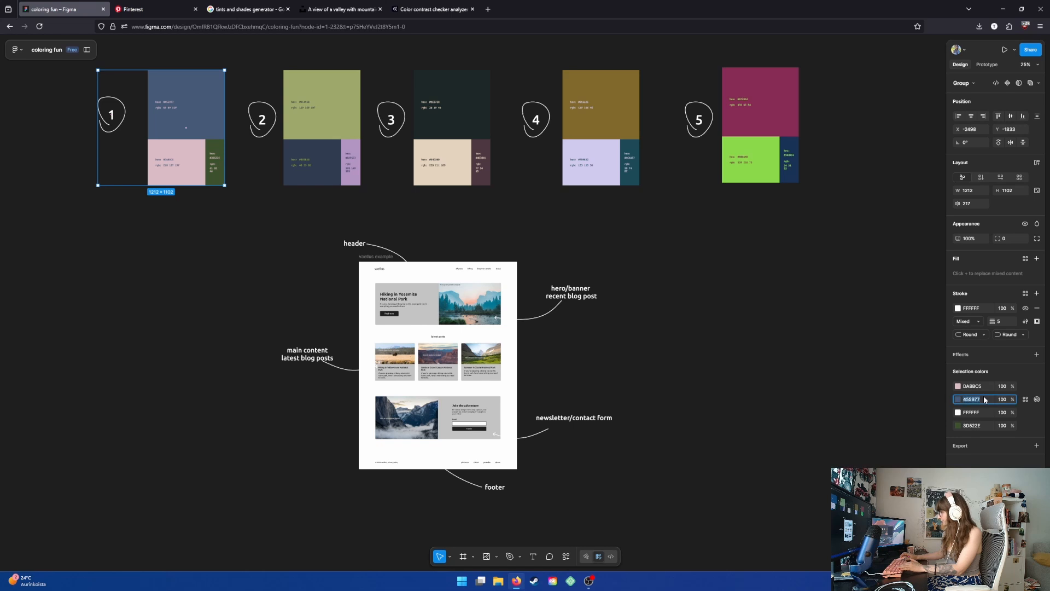
left_click(432, 9)
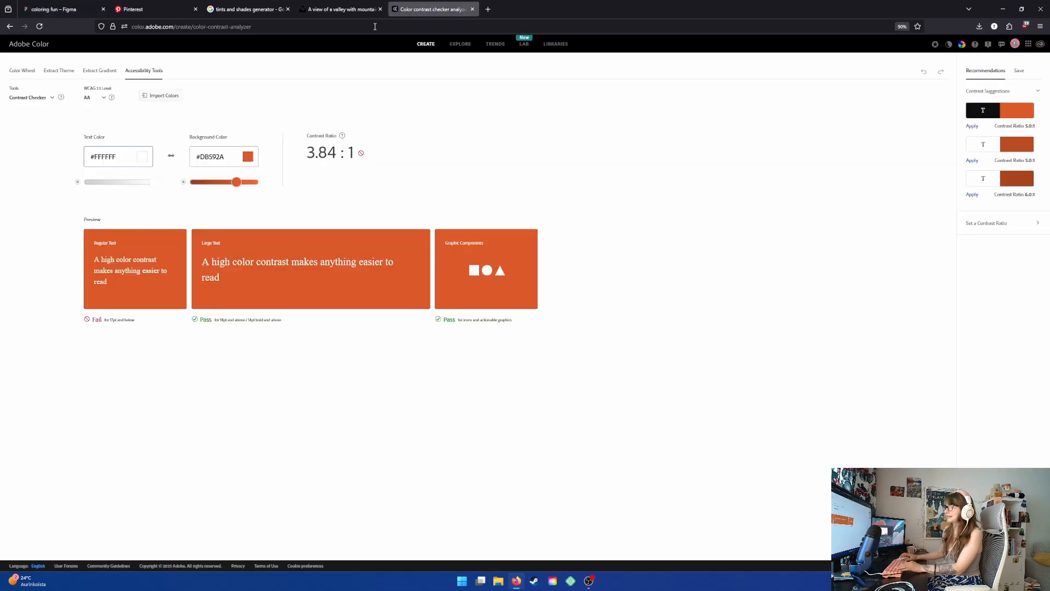
left_click_drag(224, 156, 196, 157)
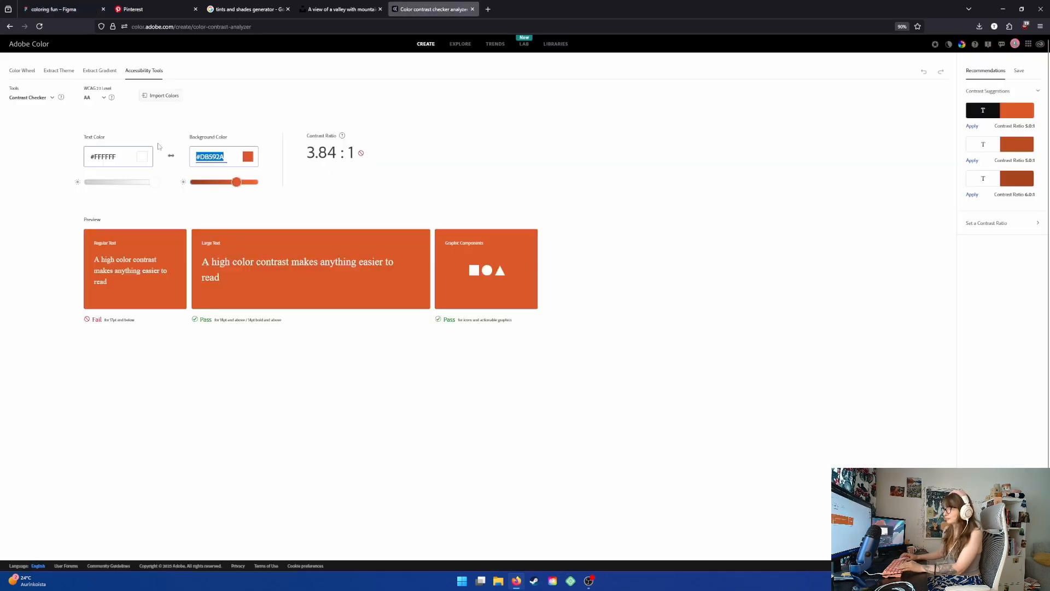
type("#455977")
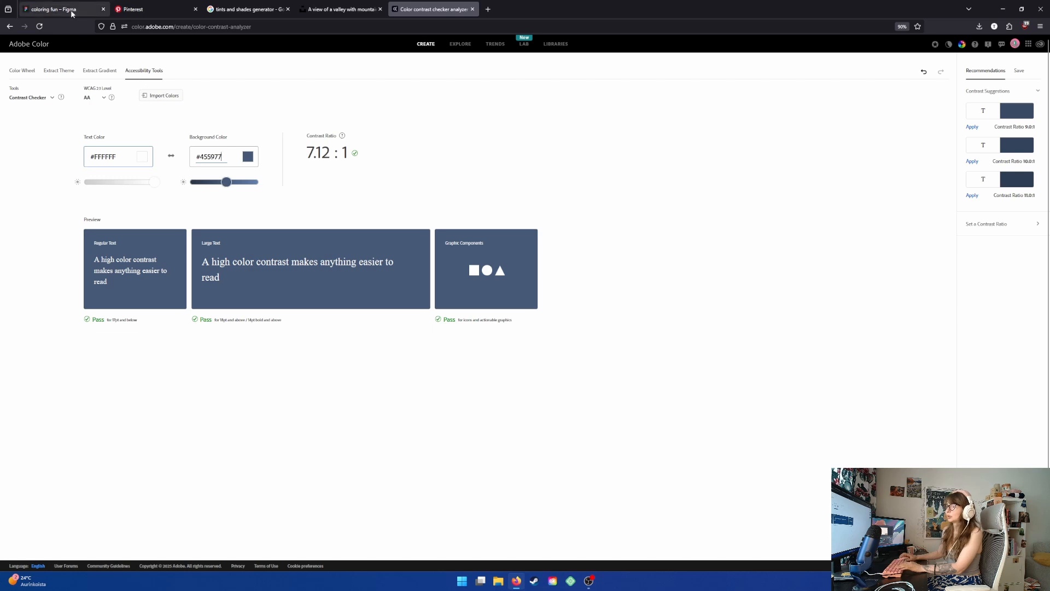
- Copy palette 1's #DABBC5 color and paste it as the contrast checker's text color
left_click(64, 9)
left_click(981, 387)
key("ctrl+c")
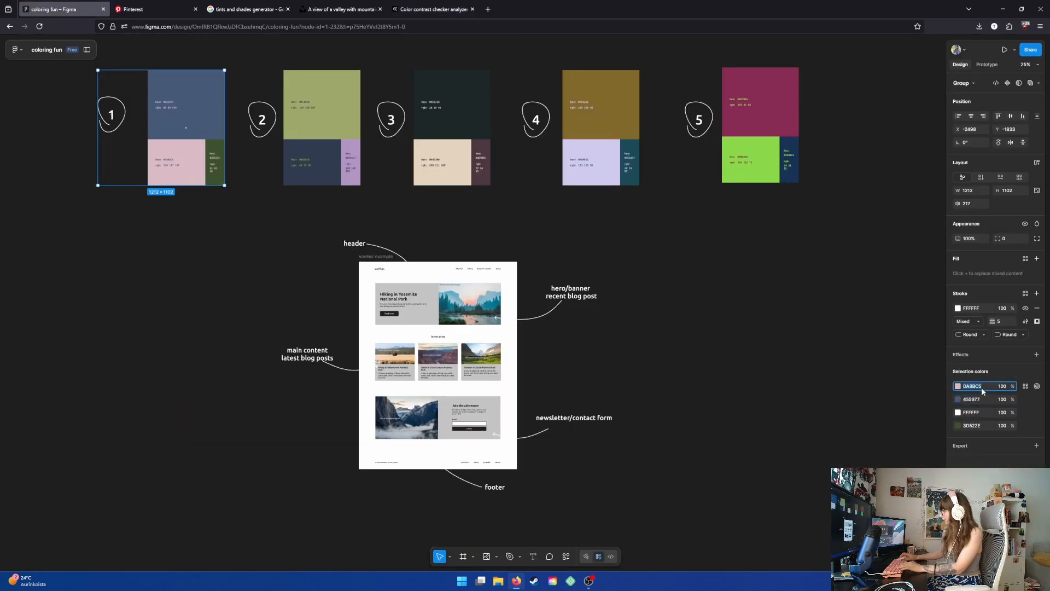
left_click(434, 9)
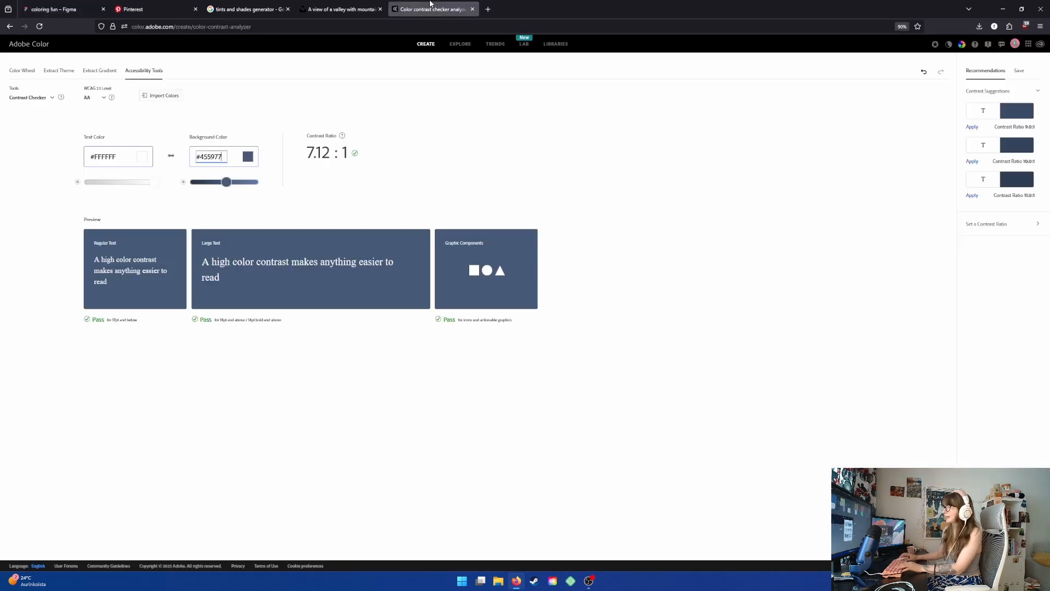
left_click_drag(123, 156, 16, 151)
key("ctrl+v")
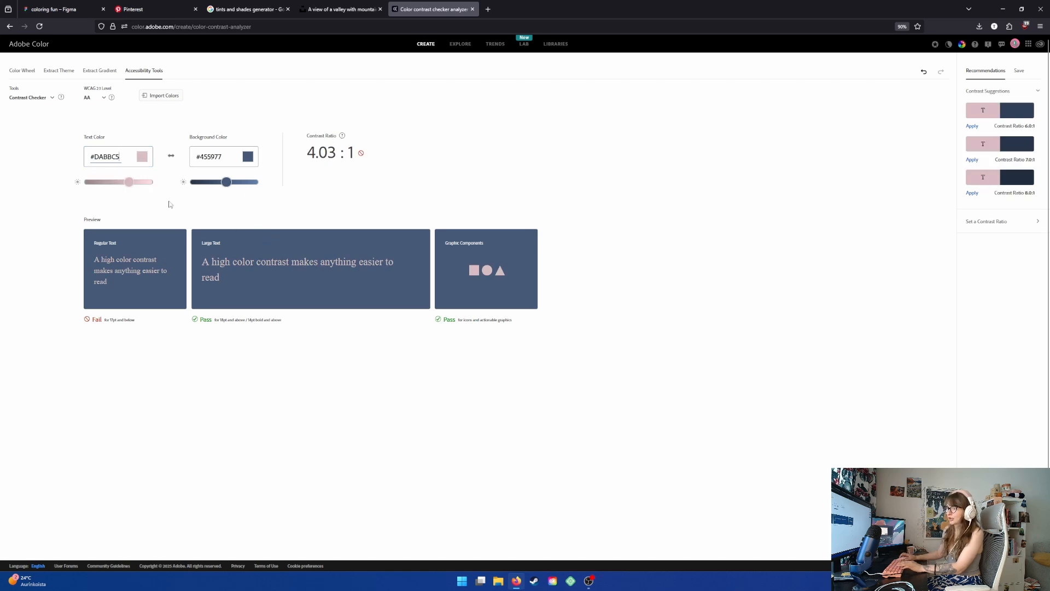
- Compare the contrast results under the WCAG AAA and AA levels, returning to AA
left_click(87, 98)
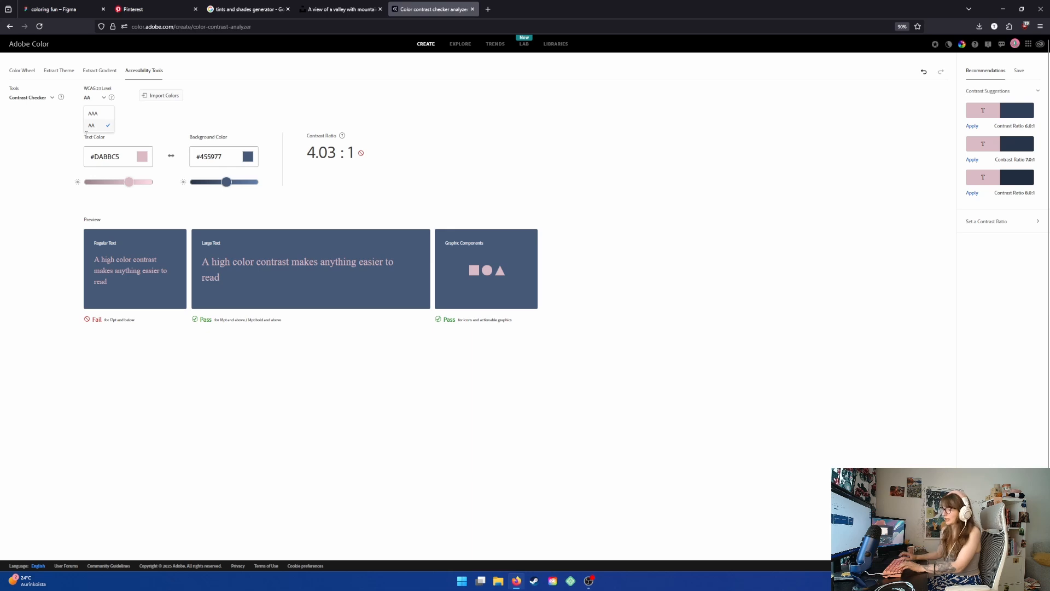
left_click(213, 343)
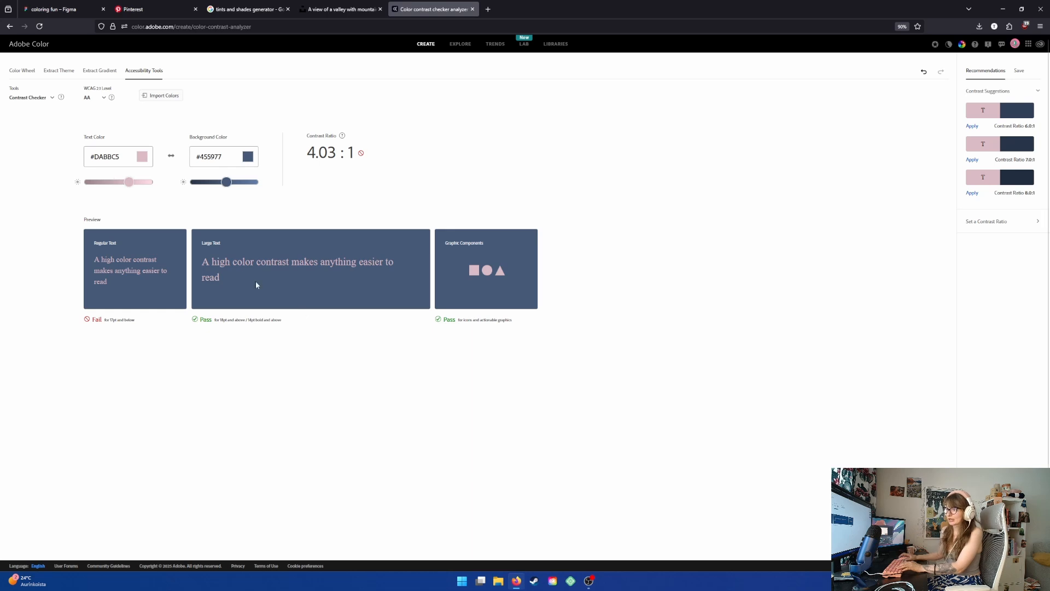
left_click(100, 98)
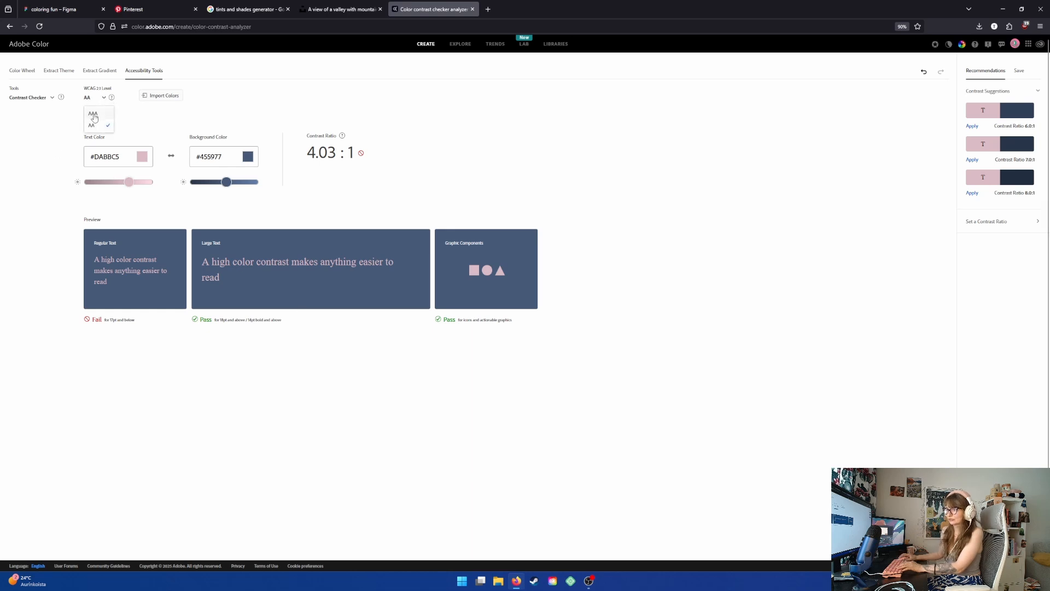
left_click(94, 116)
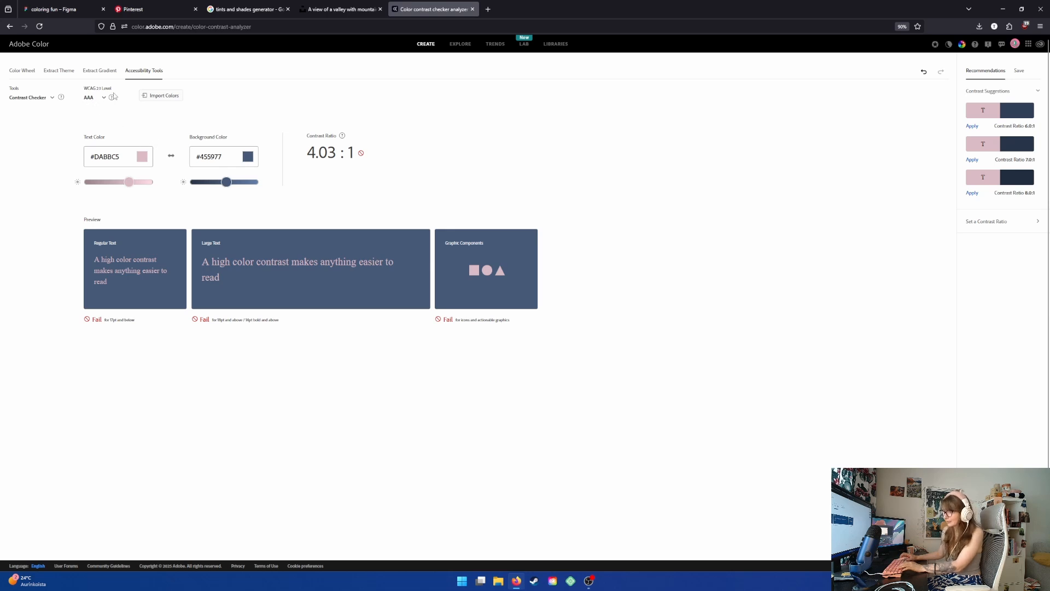
left_click(104, 98)
left_click(102, 124)
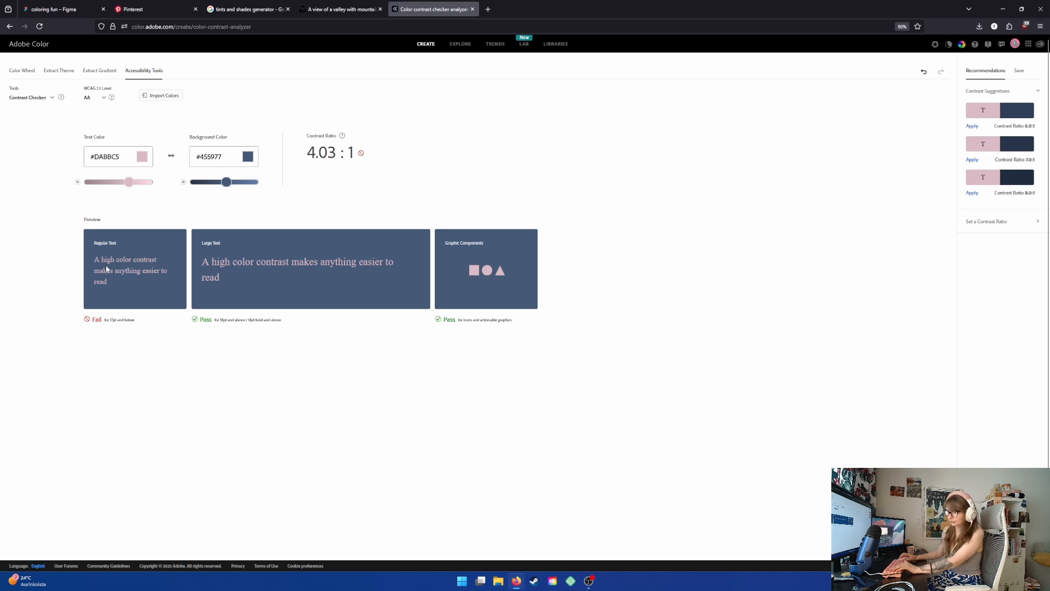
- Move the palette 1 group next to the website mockup on the canvas
left_click(54, 9)
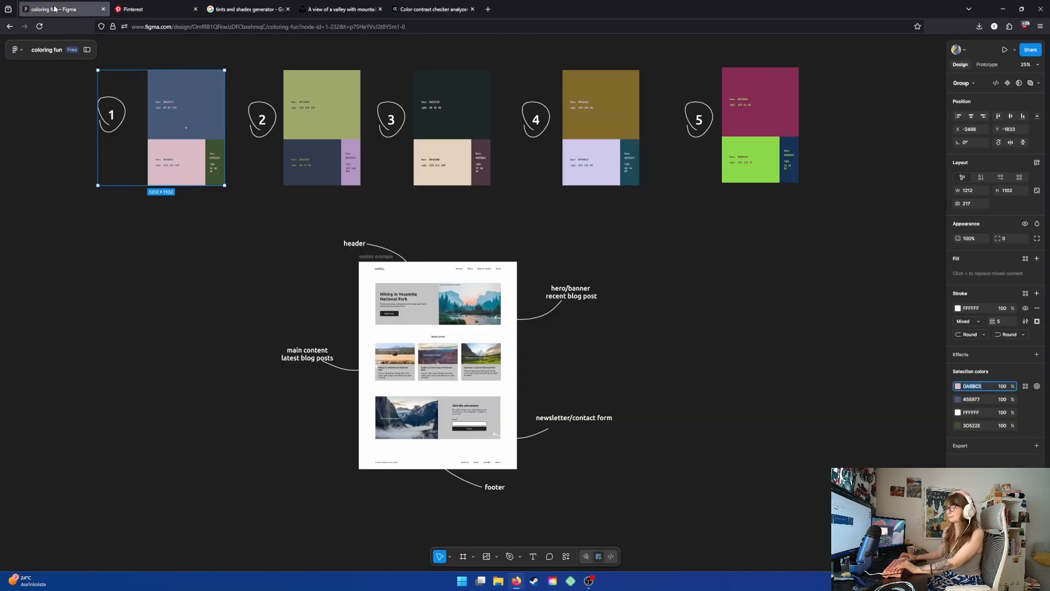
left_click_drag(465, 255, 443, 250)
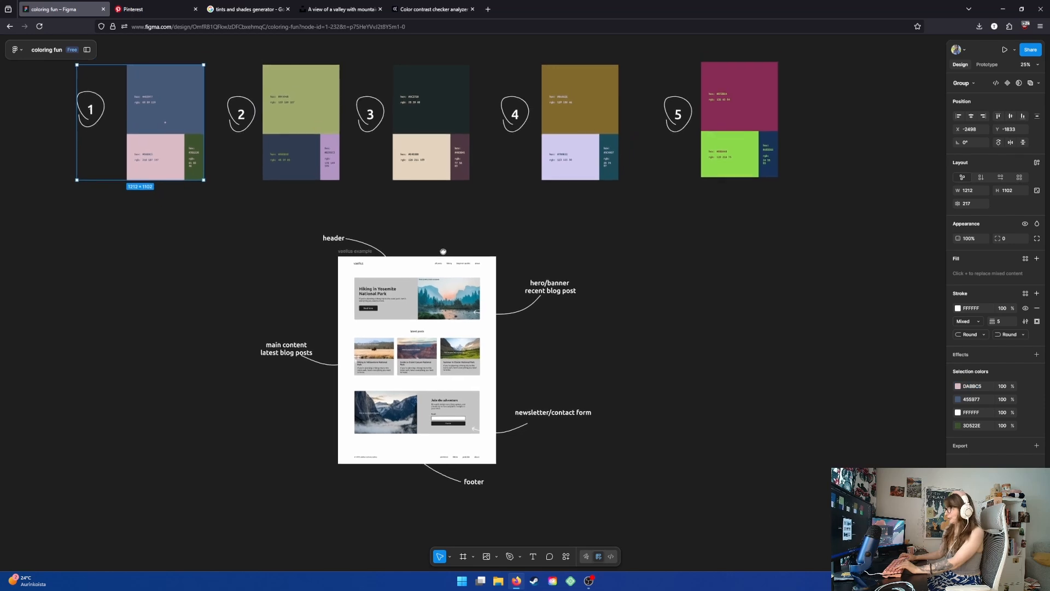
left_click_drag(137, 286, 149, 318)
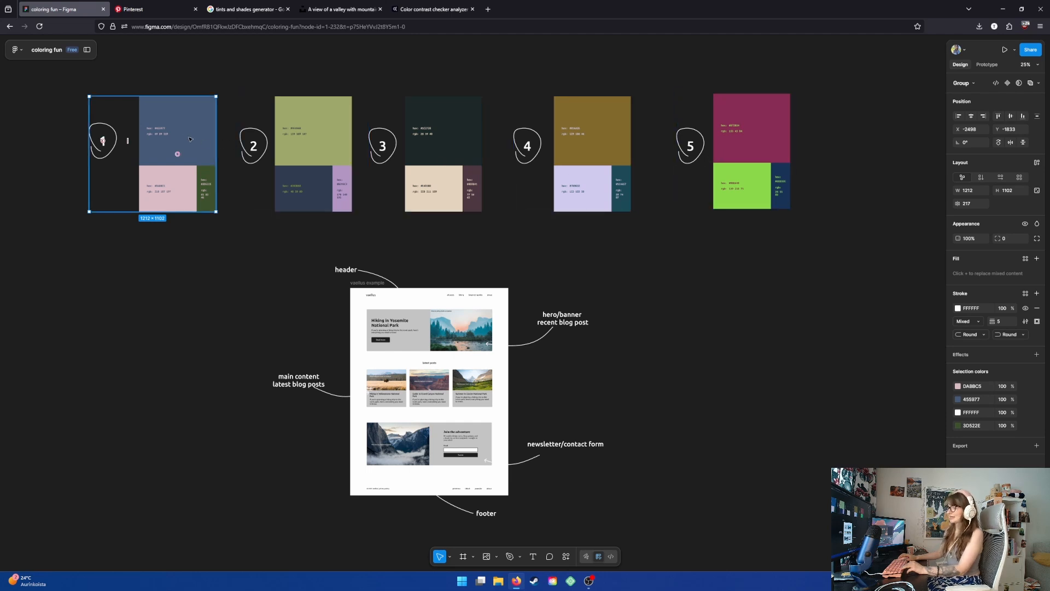
left_click_drag(186, 136, 712, 328)
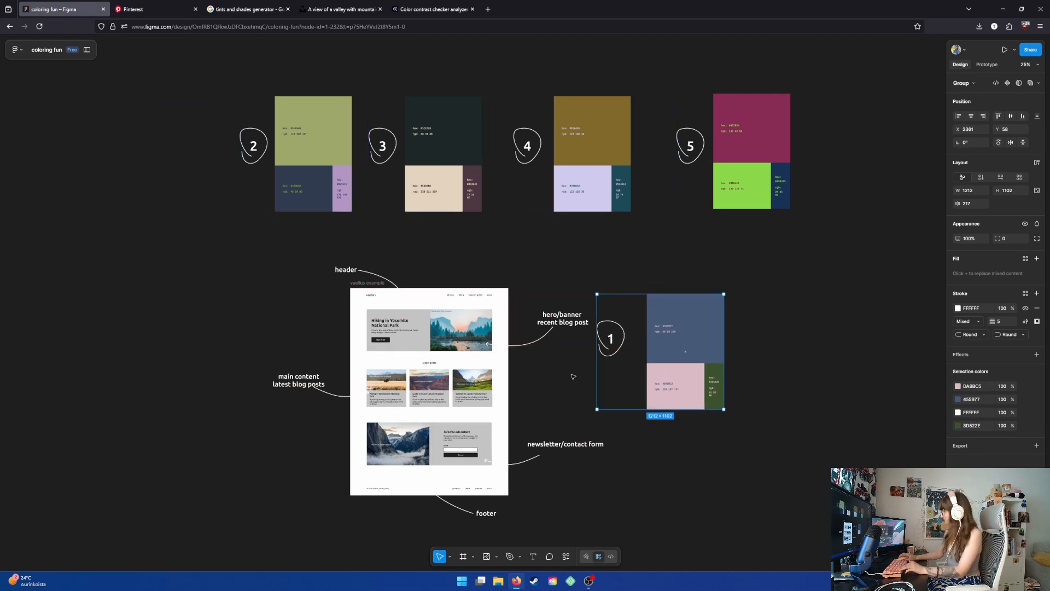
- Fill the mockup frame's background with palette 1's #455977 blue, sampling it from the palette with the eyedropper
scroll(574, 366, "down", 1)
scroll(574, 367, "left", 1)
scroll(478, 358, "up", 5)
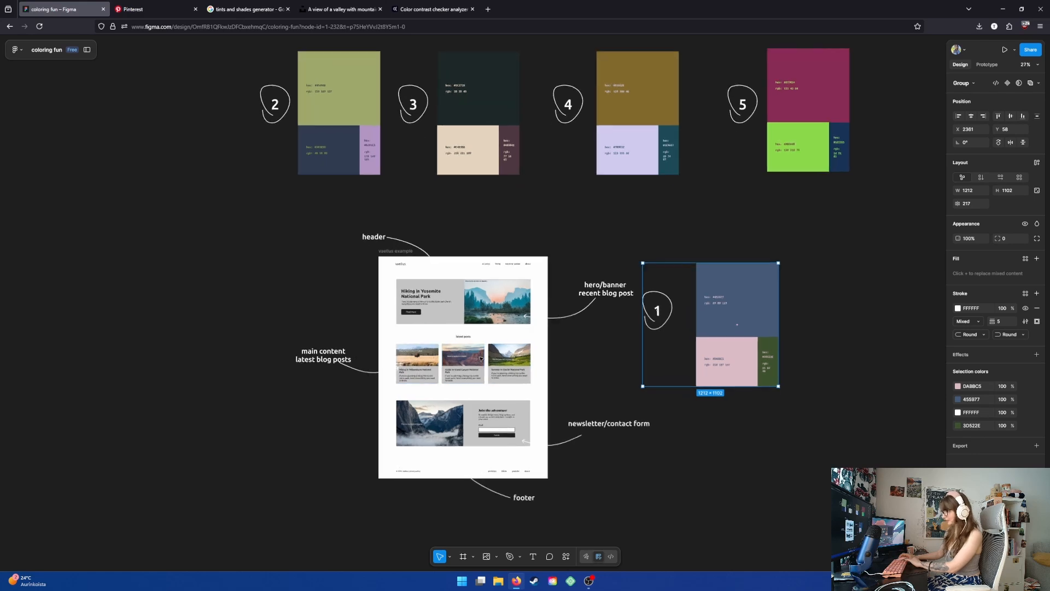
scroll(474, 366, "up", 3)
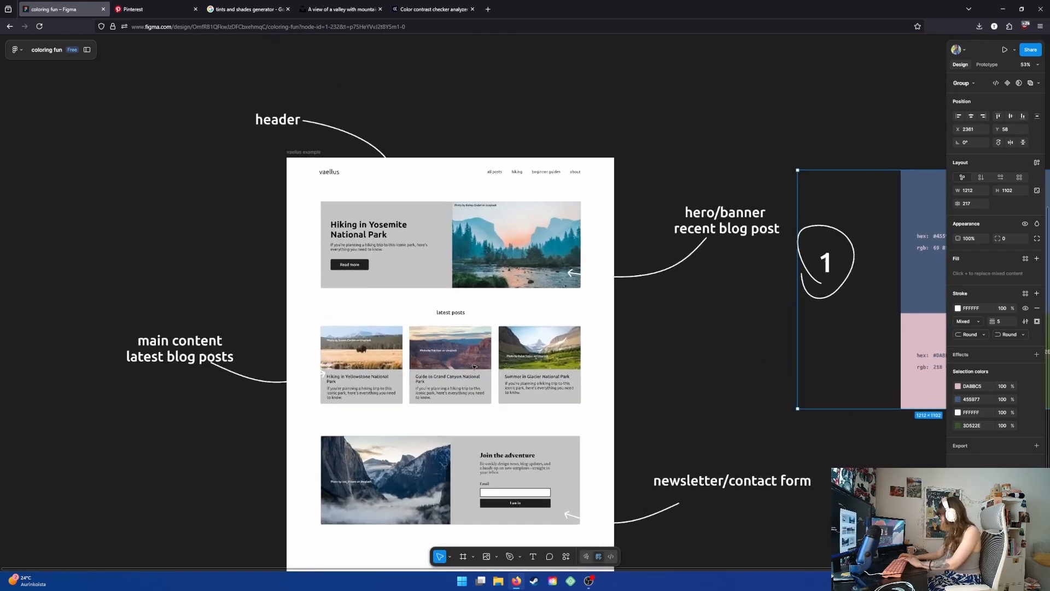
scroll(469, 365, "down", 4)
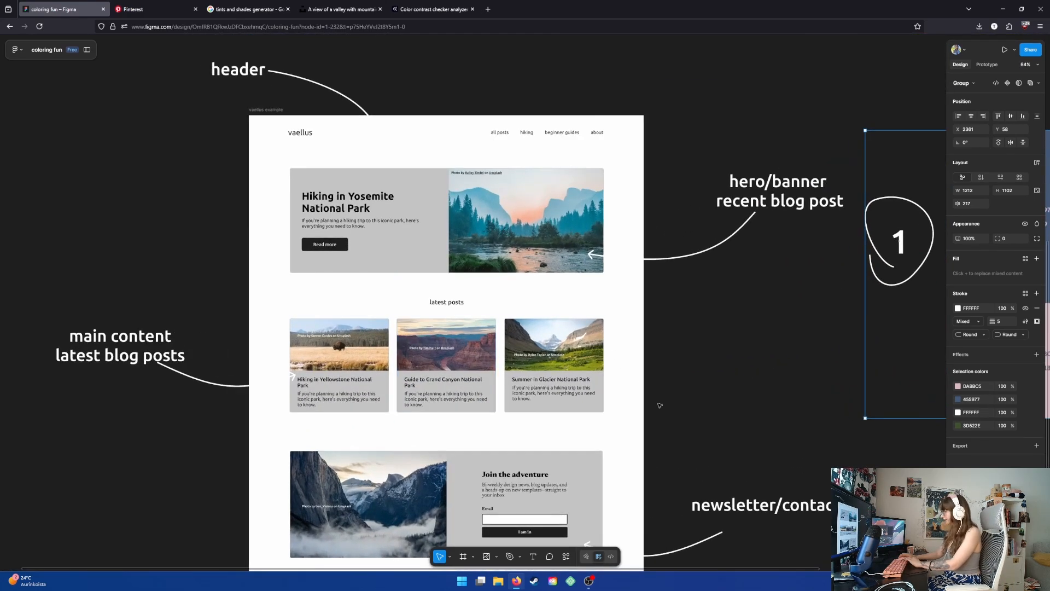
scroll(523, 369, "up", 2)
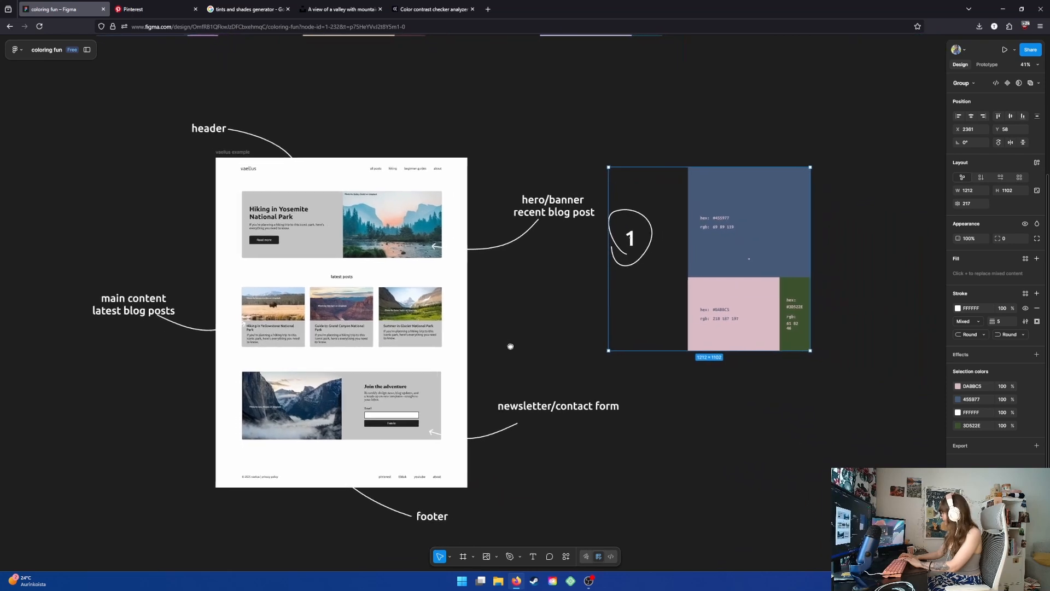
left_click_drag(519, 337, 528, 337)
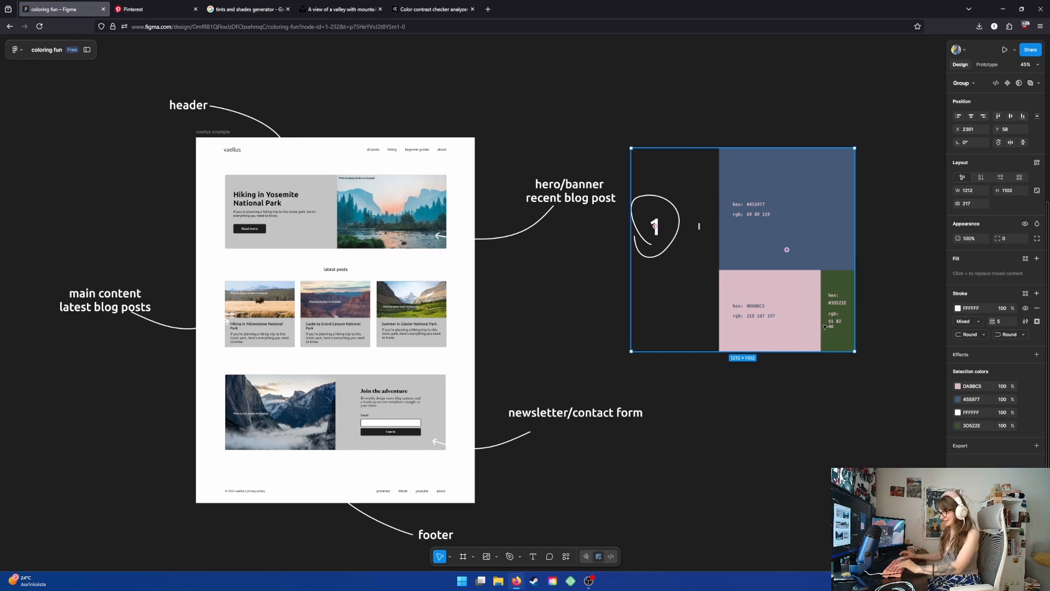
left_click_drag(528, 314, 543, 318)
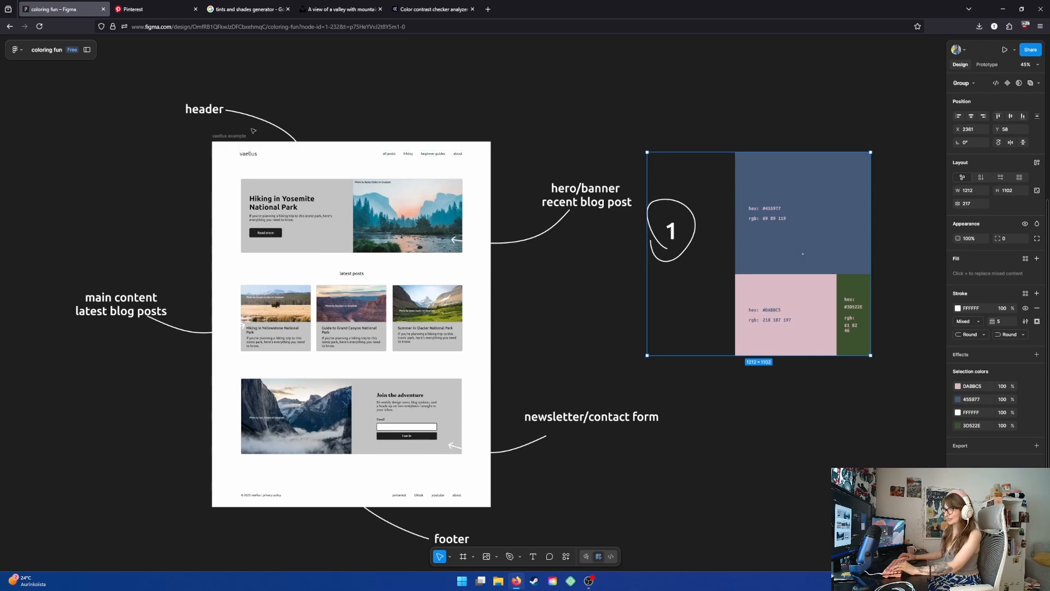
left_click(230, 137)
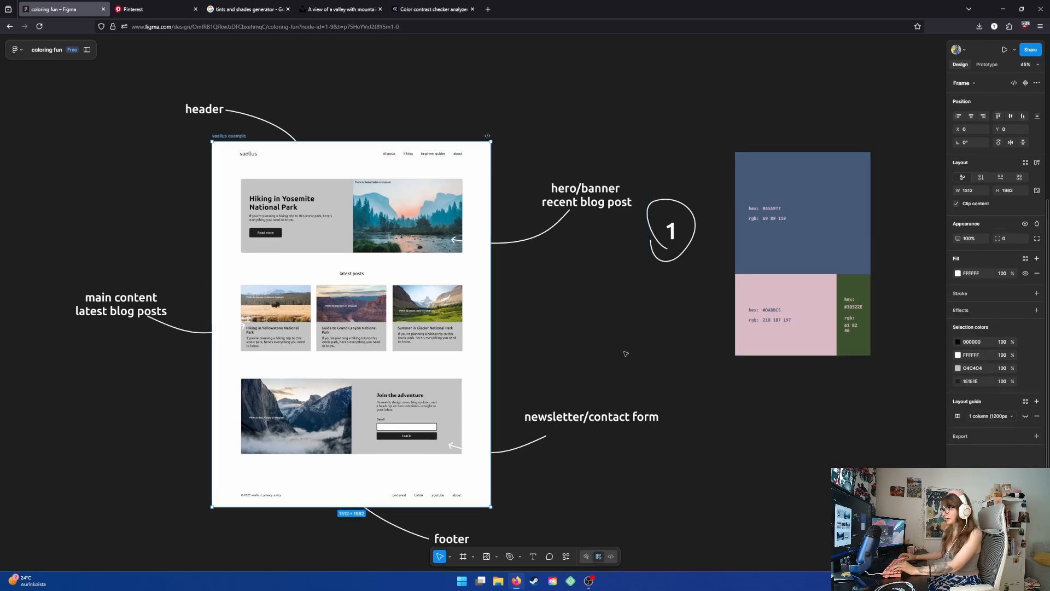
left_click(958, 356)
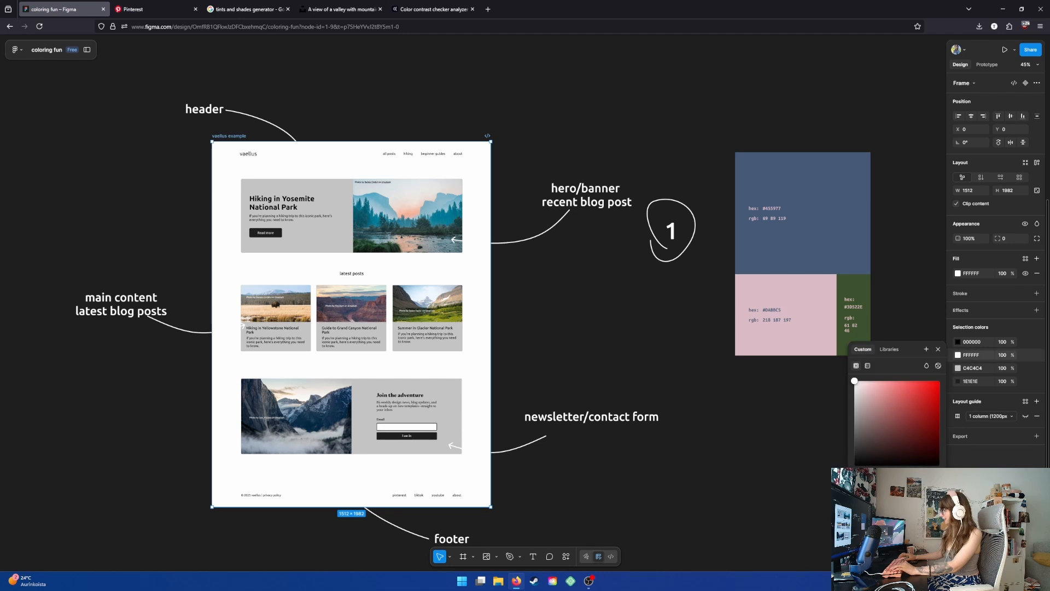
key("i")
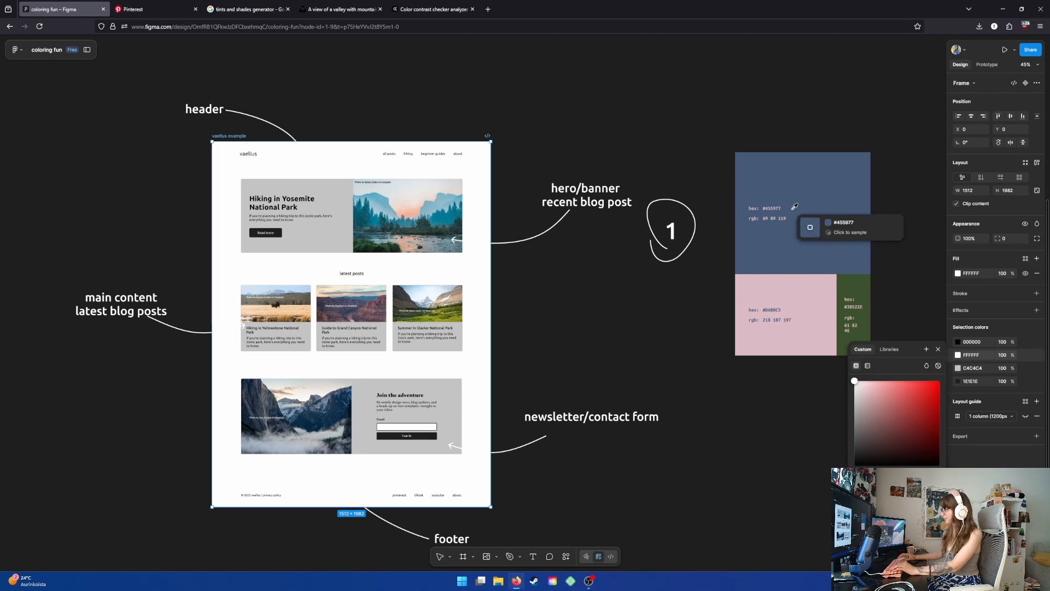
left_click(828, 190)
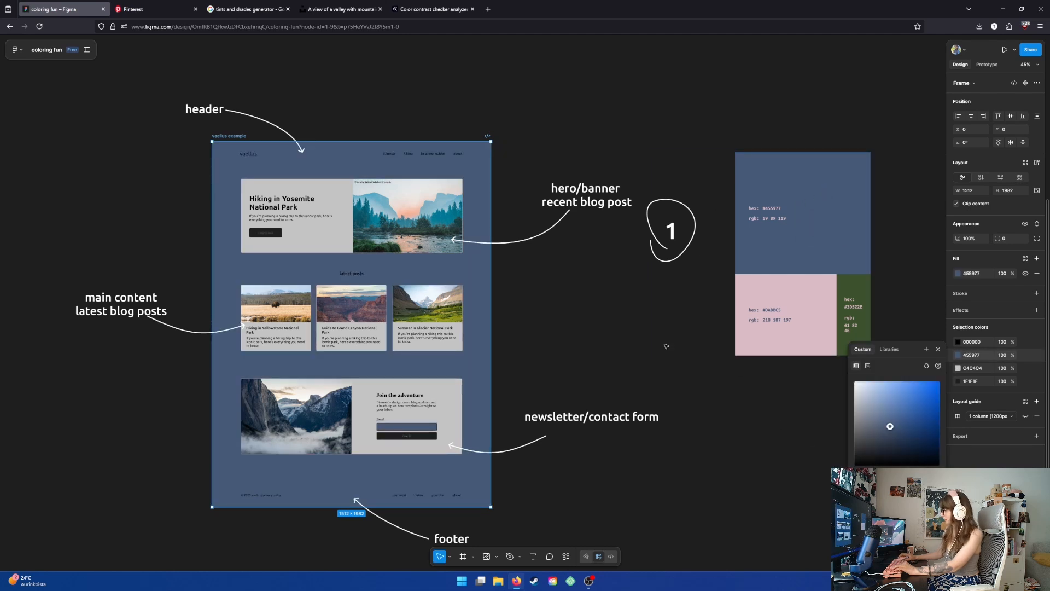
- Change the mockup's black text color to white
left_click(957, 342)
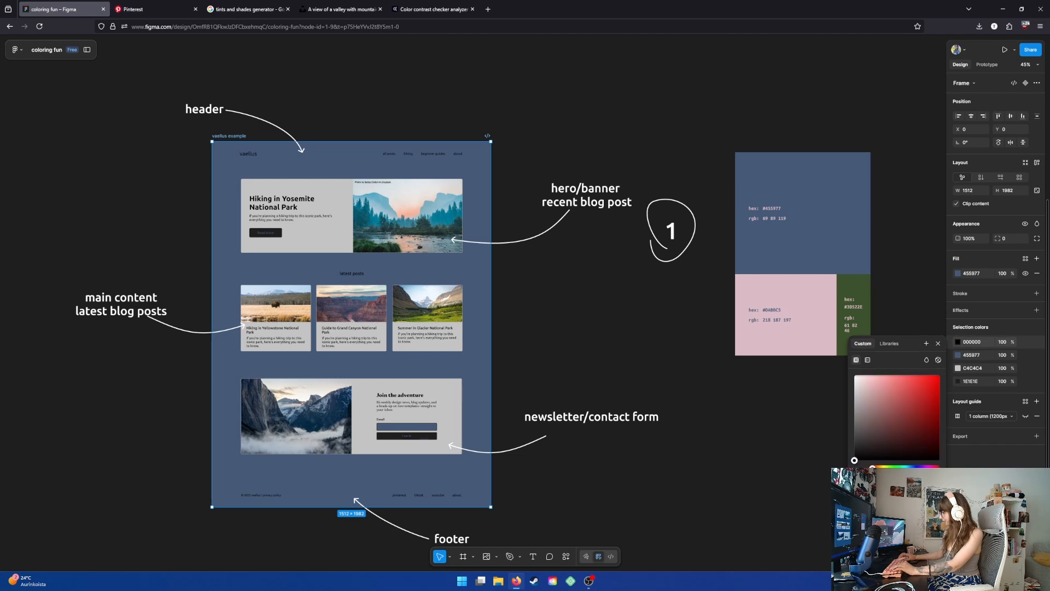
key("i")
key("Return")
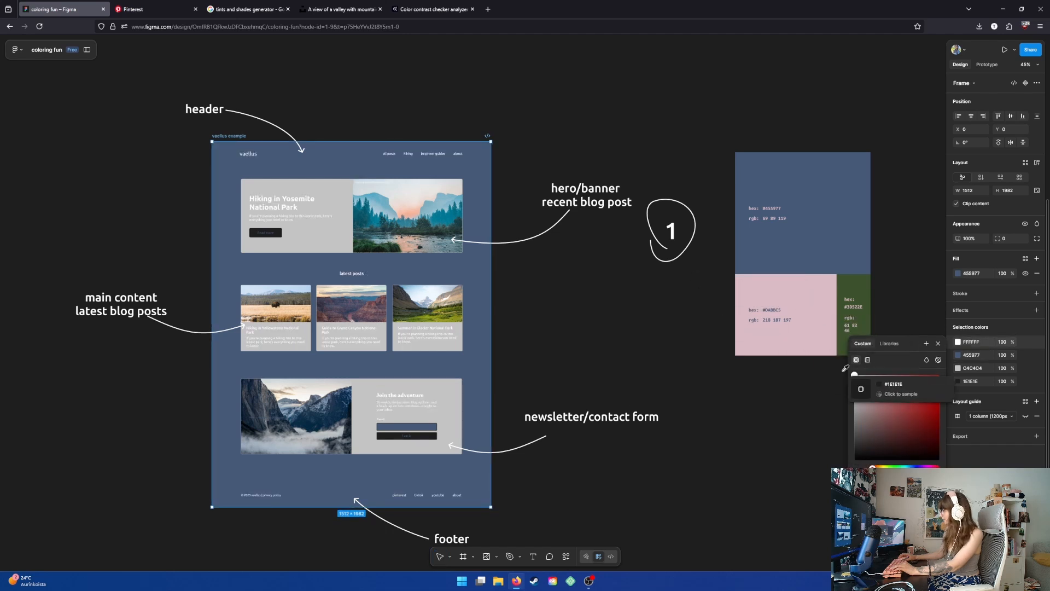
left_click(938, 343)
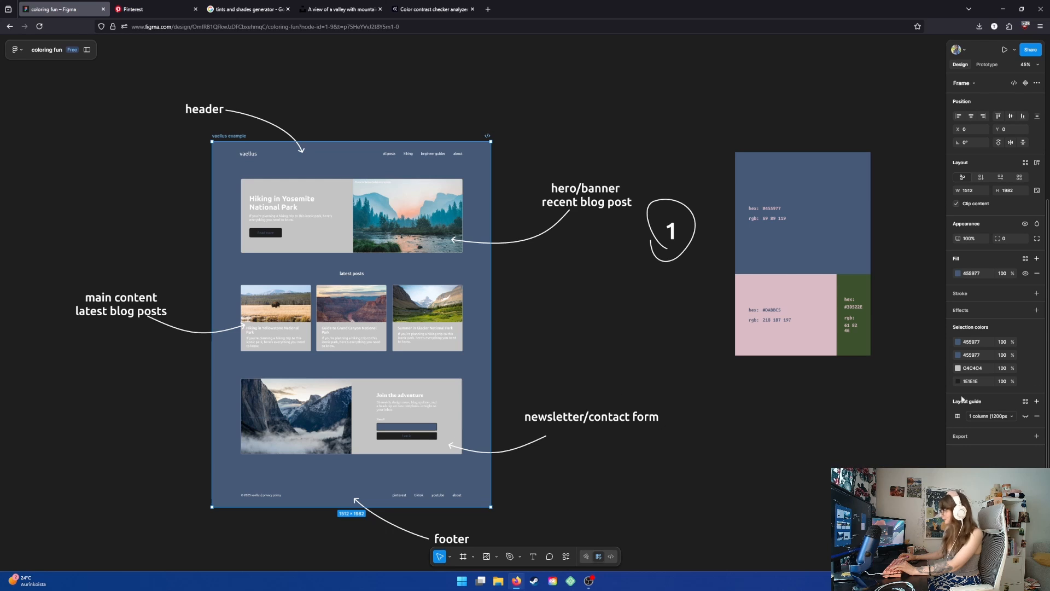
- Replace the mockup's grey C4C4C4 color with palette 1's pink #DABBC5, sampling it with the eyedropper
left_click(958, 368)
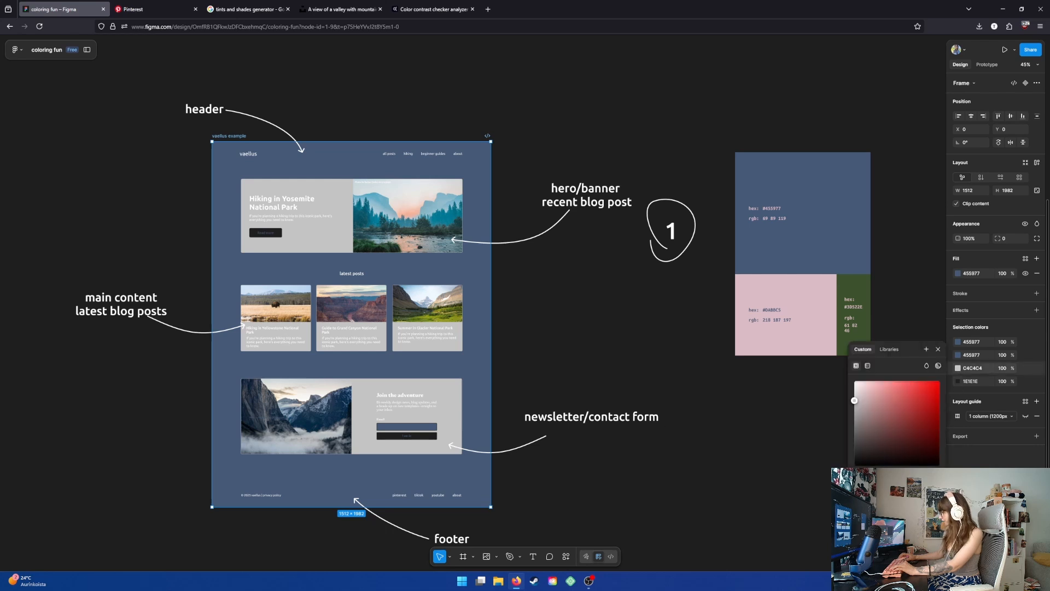
left_click(860, 479)
left_click(794, 290)
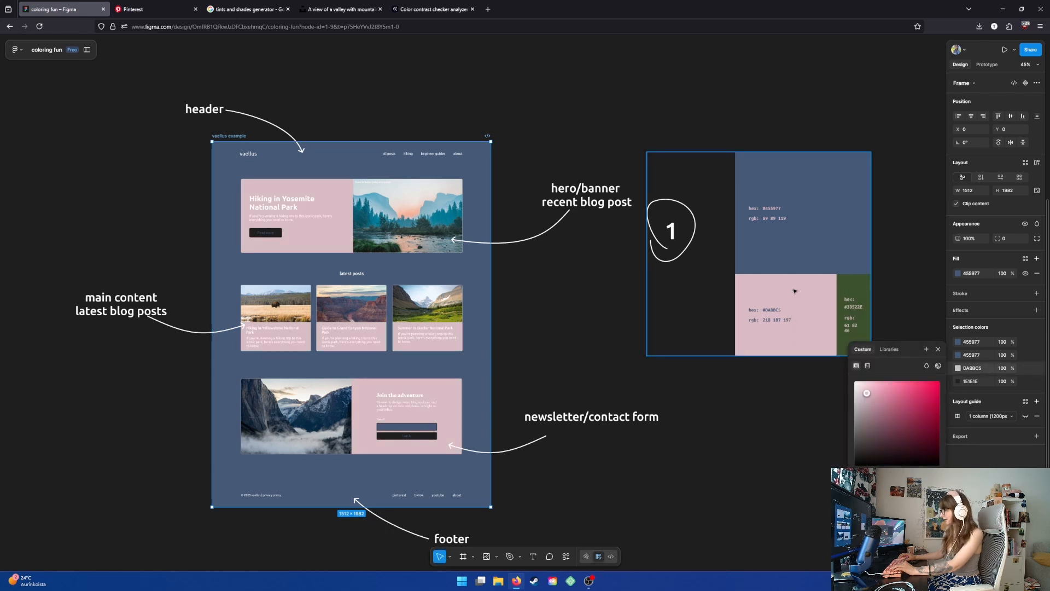
- Replace the mockup's dark 1E1E1E color with palette 1's green #3D522E using the eyedropper
left_click(958, 381)
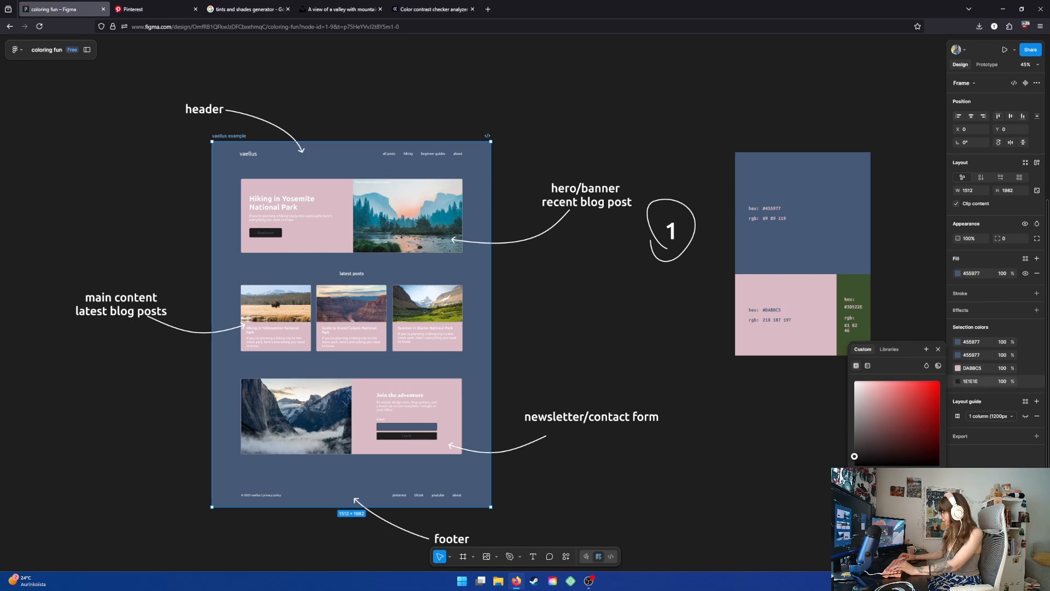
key("i")
left_click(862, 289)
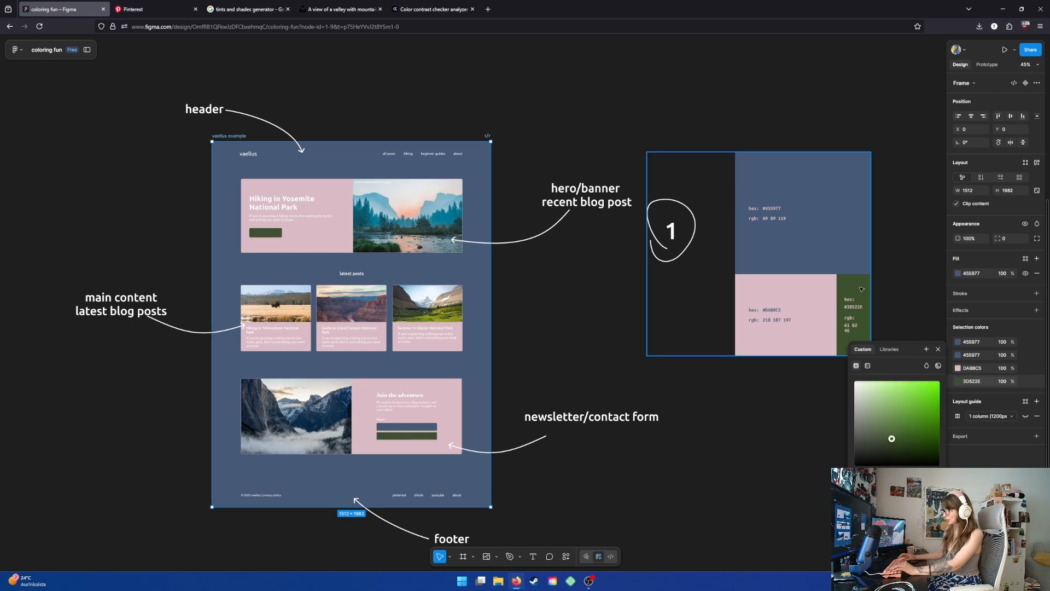
- Set the hero banner section's white text color to black
left_click(571, 300)
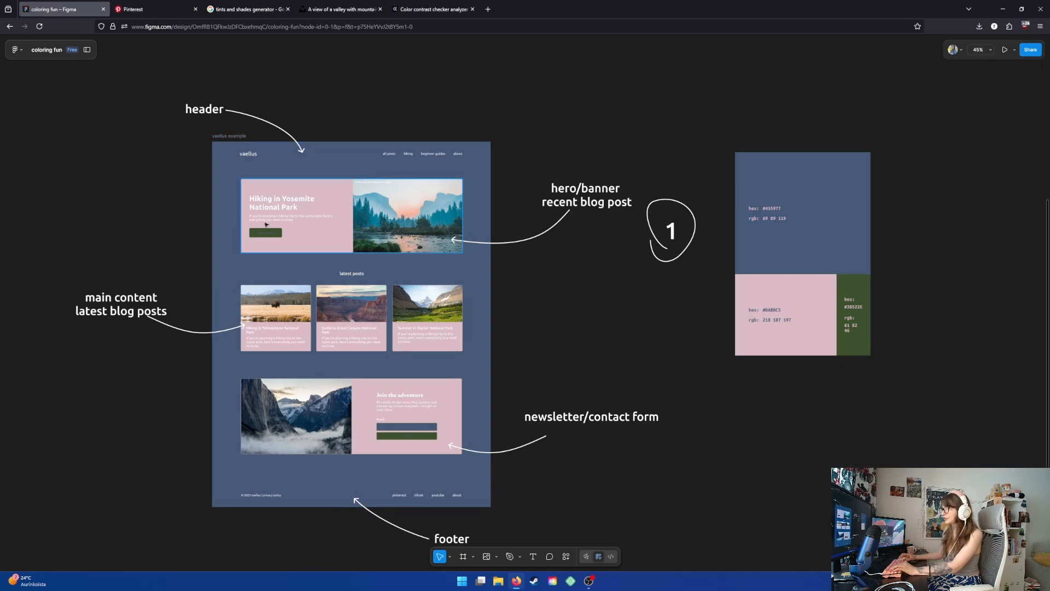
left_click(266, 225)
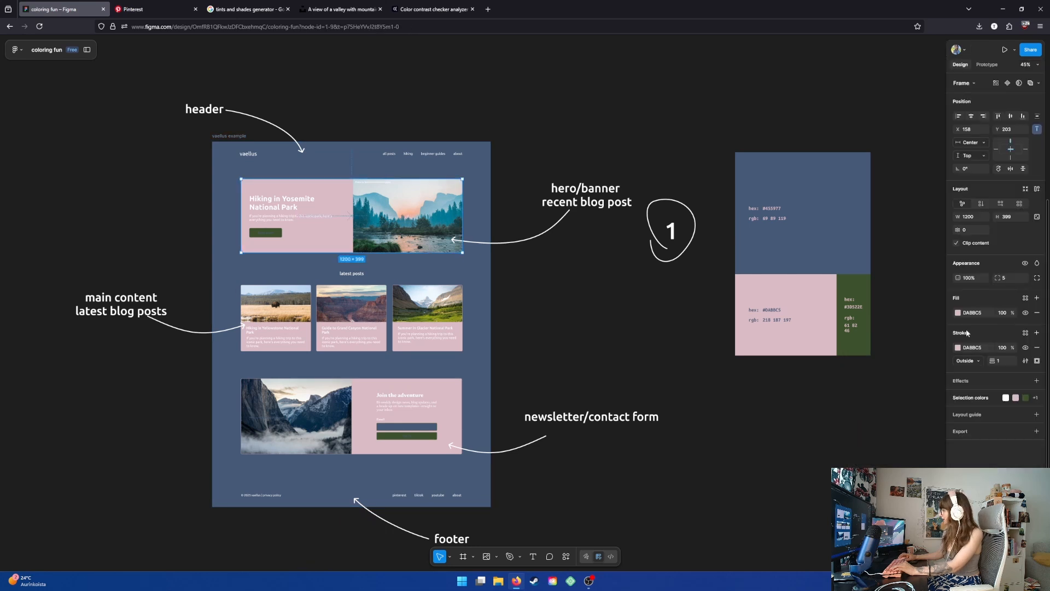
left_click(985, 397)
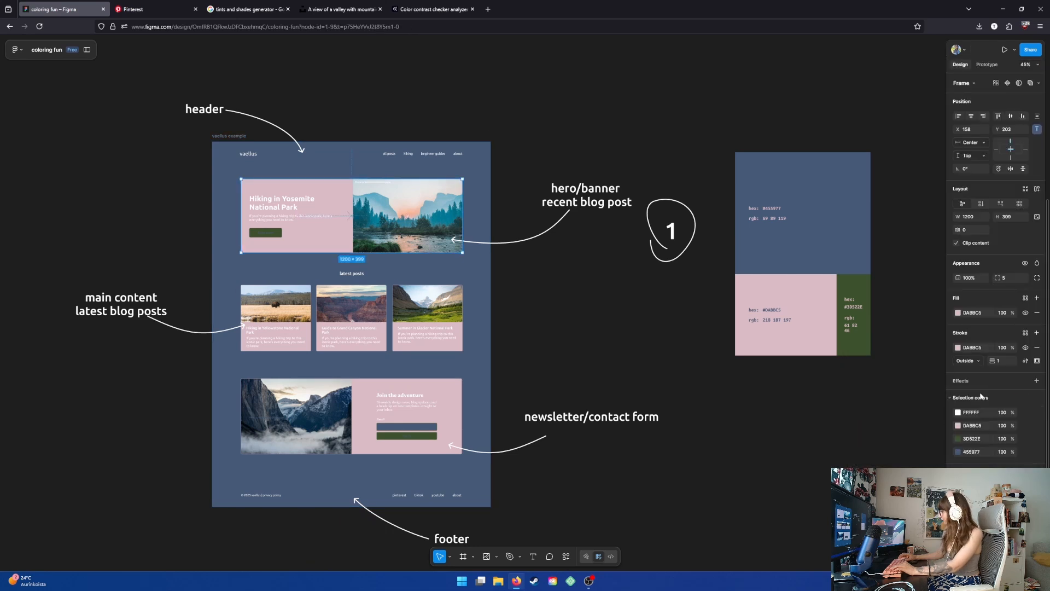
left_click(957, 413)
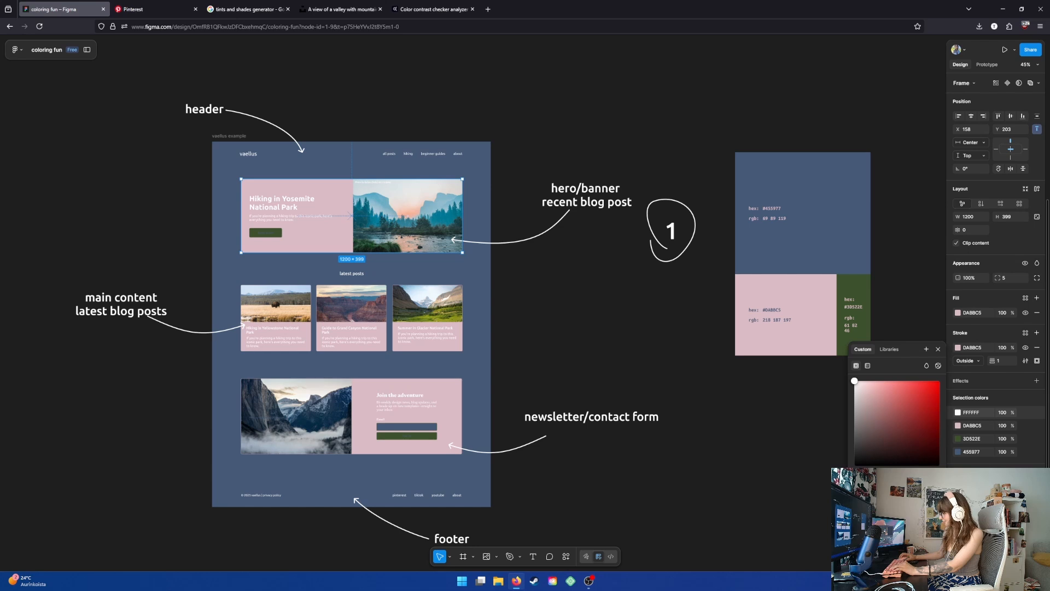
left_click_drag(854, 380, 855, 465)
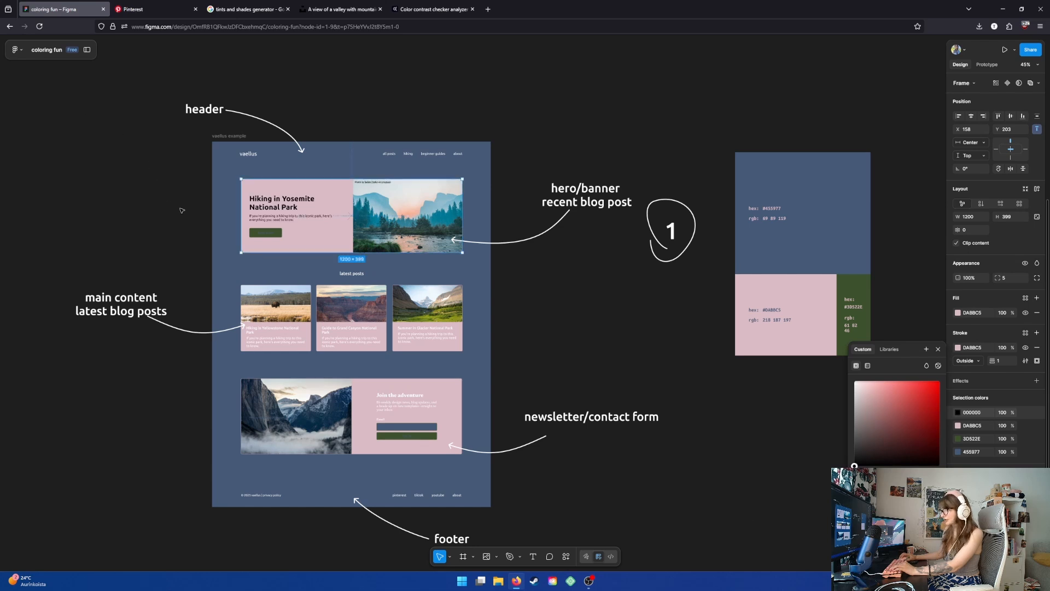
- Set the hero's Read more button text color to white
left_click(273, 234)
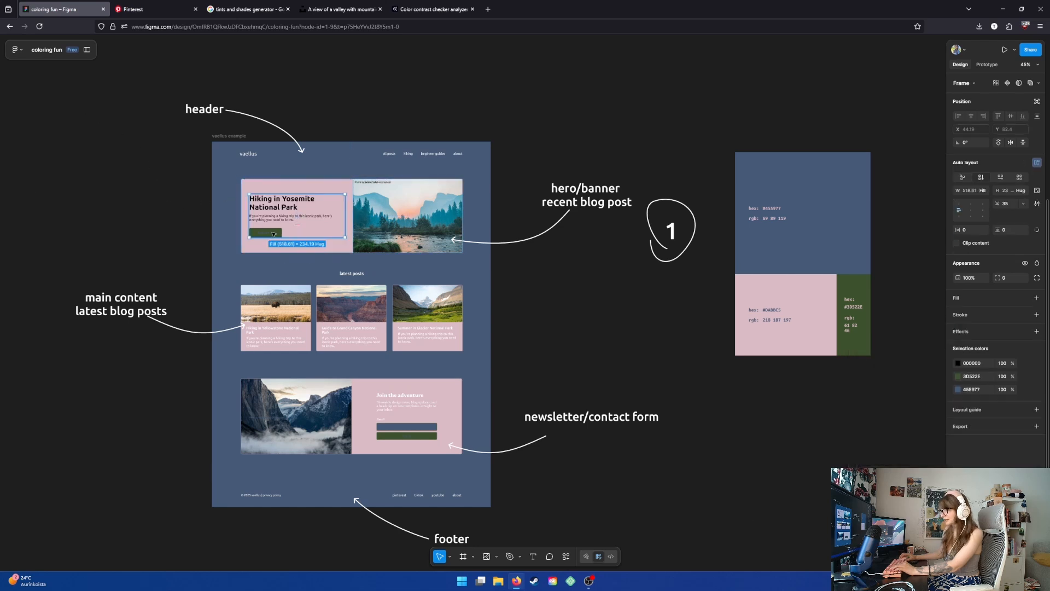
left_click(273, 234)
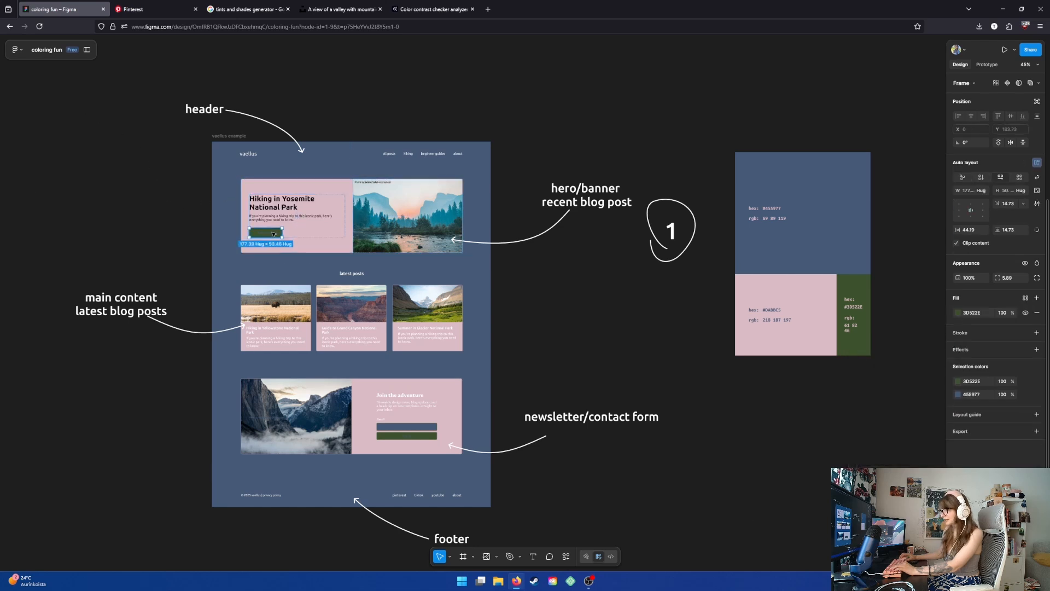
left_click(958, 393)
left_click_drag(890, 426, 854, 380)
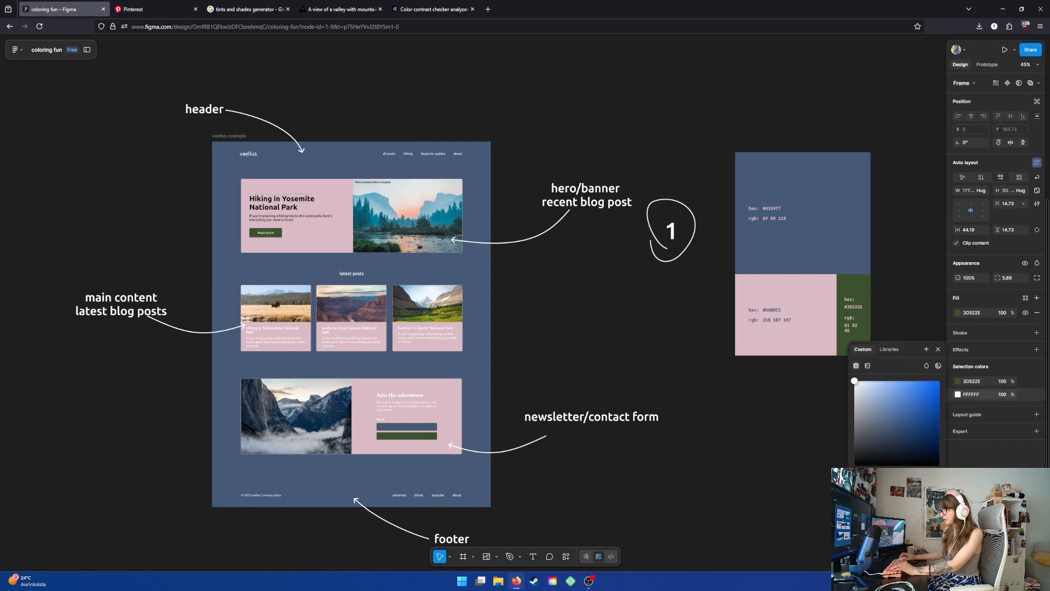
- Set the latest blog post cards' white text color to black
left_click(296, 331)
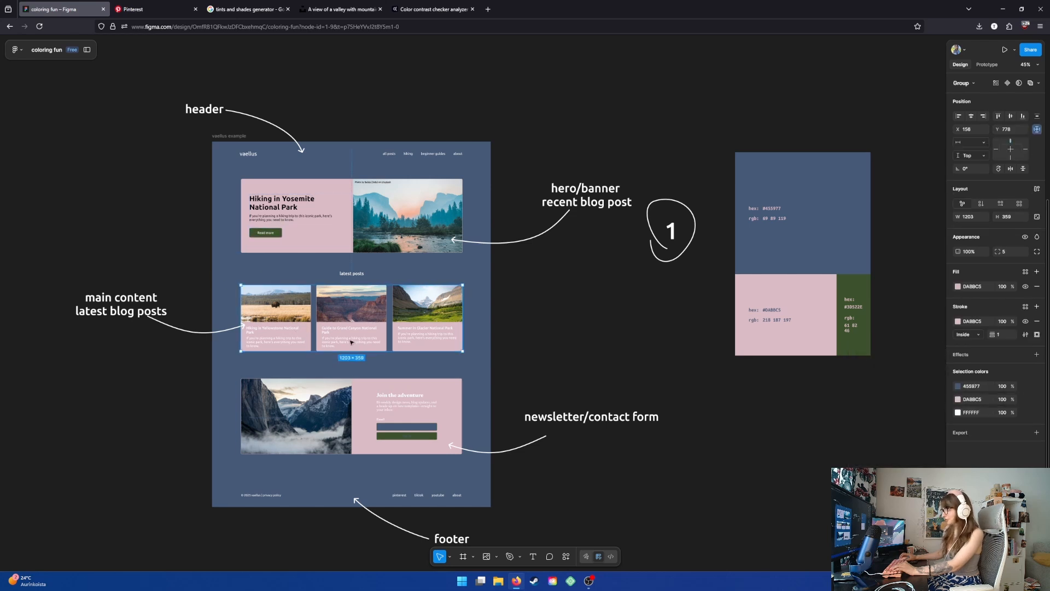
left_click(958, 413)
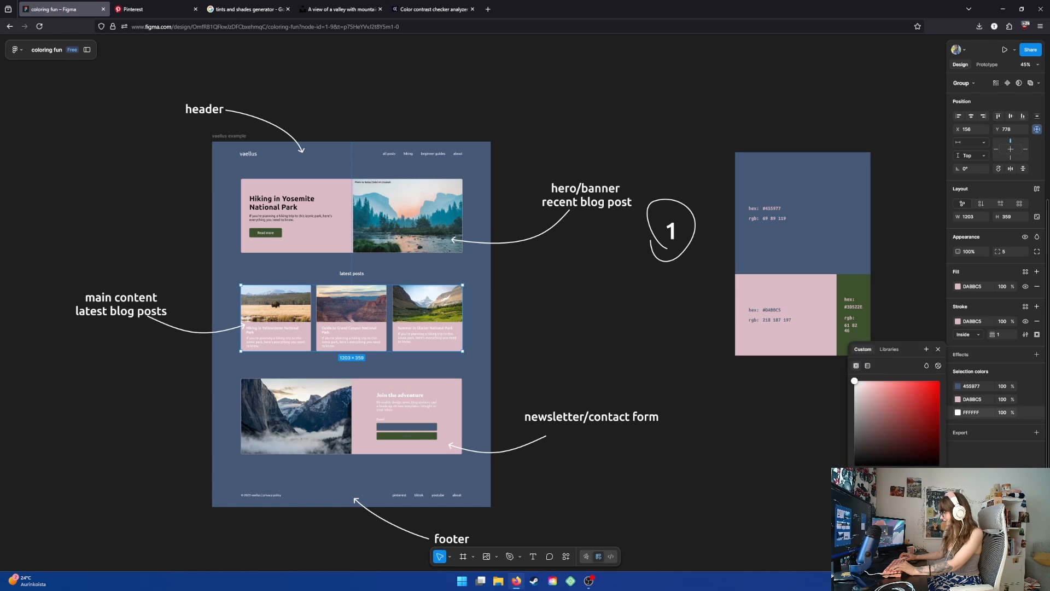
left_click_drag(854, 381, 854, 465)
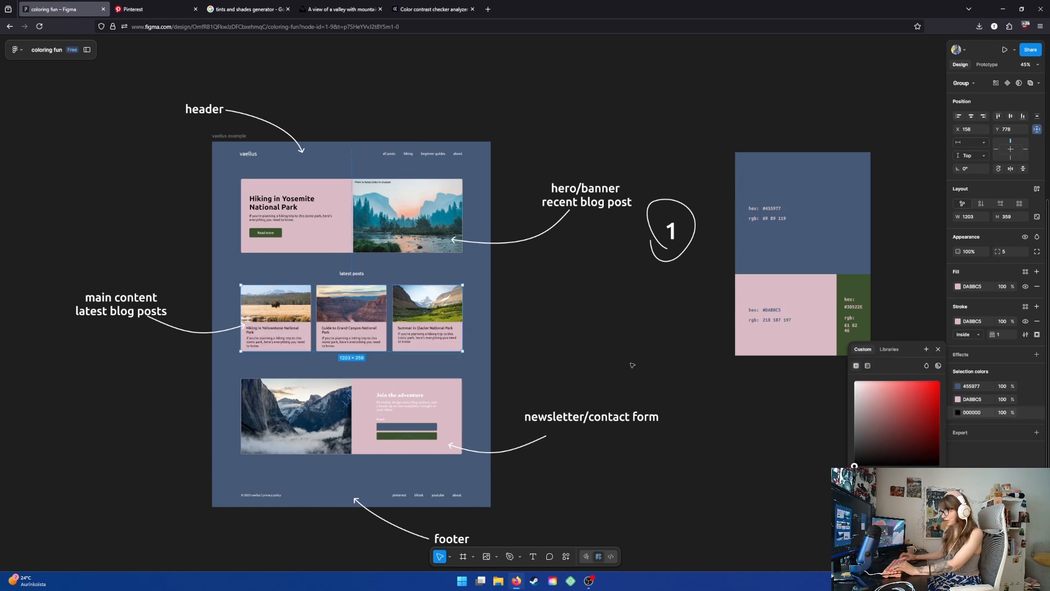
- Set the newsletter section's white text color to black
left_click(416, 417)
left_click(415, 417)
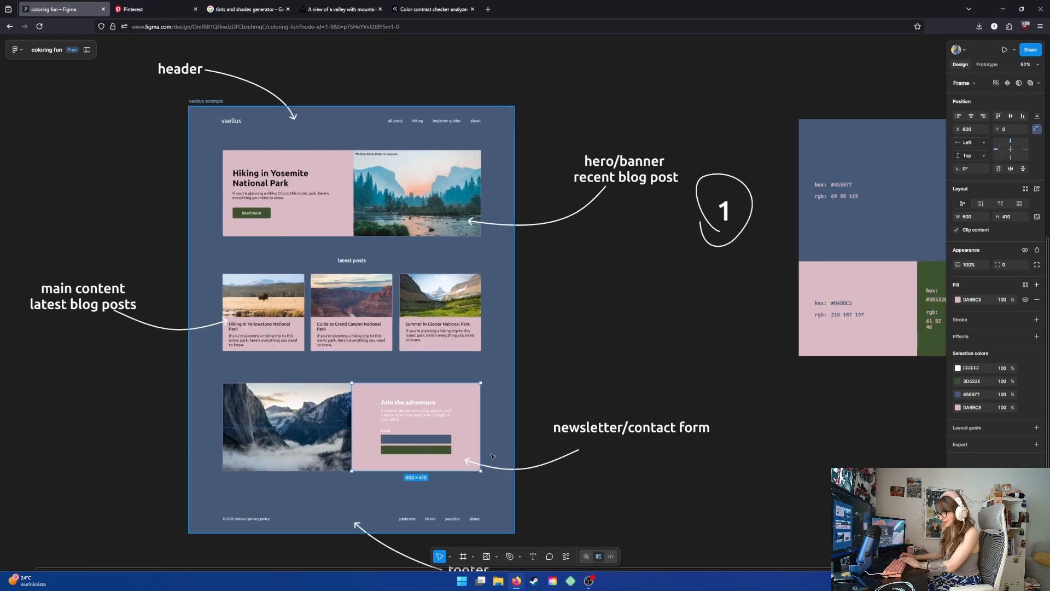
scroll(397, 377, "up", 3)
scroll(429, 396, "up", 1)
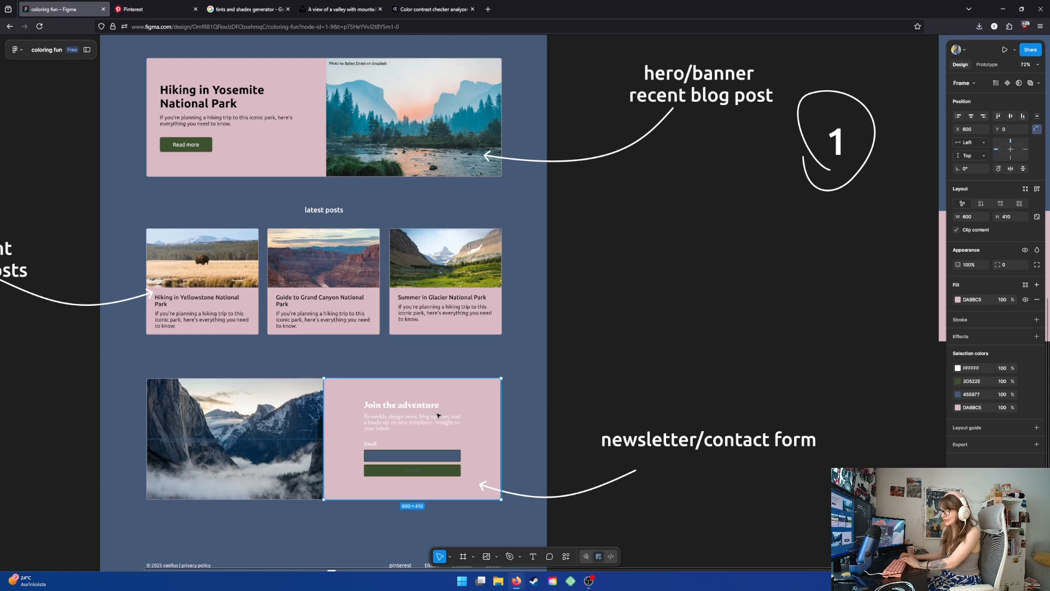
scroll(428, 407, "down", 1)
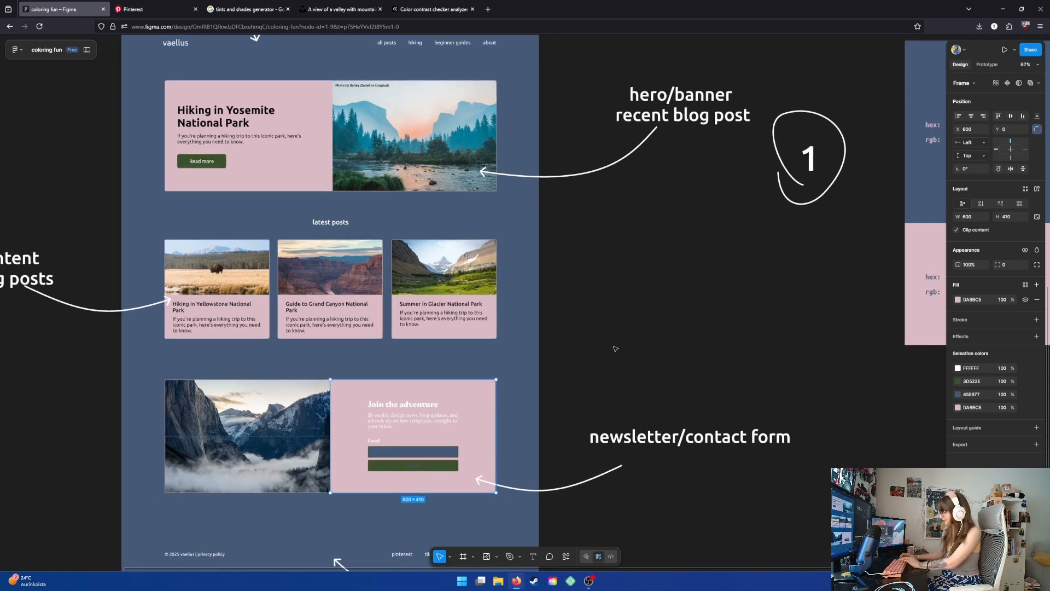
left_click(957, 382)
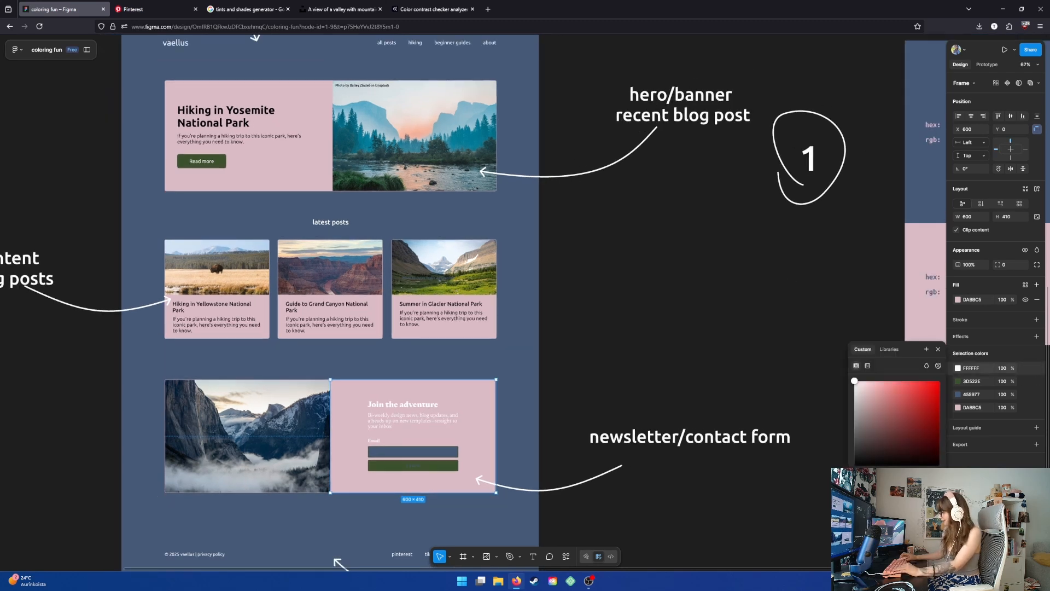
left_click_drag(855, 381, 853, 466)
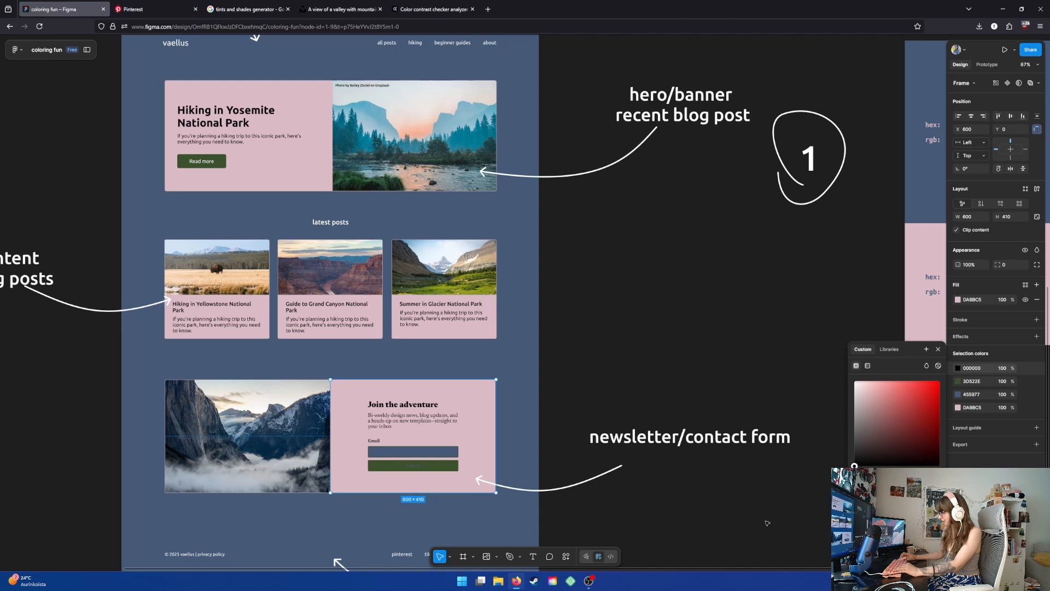
- Set the newsletter email input field's fill to white
left_click(404, 453)
left_click(403, 453)
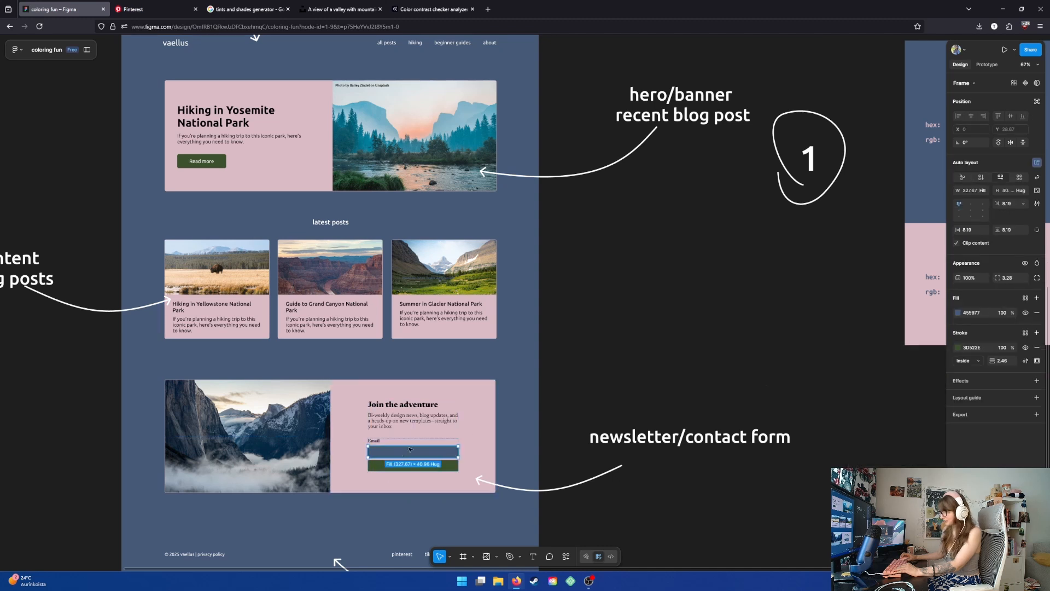
left_click(958, 313)
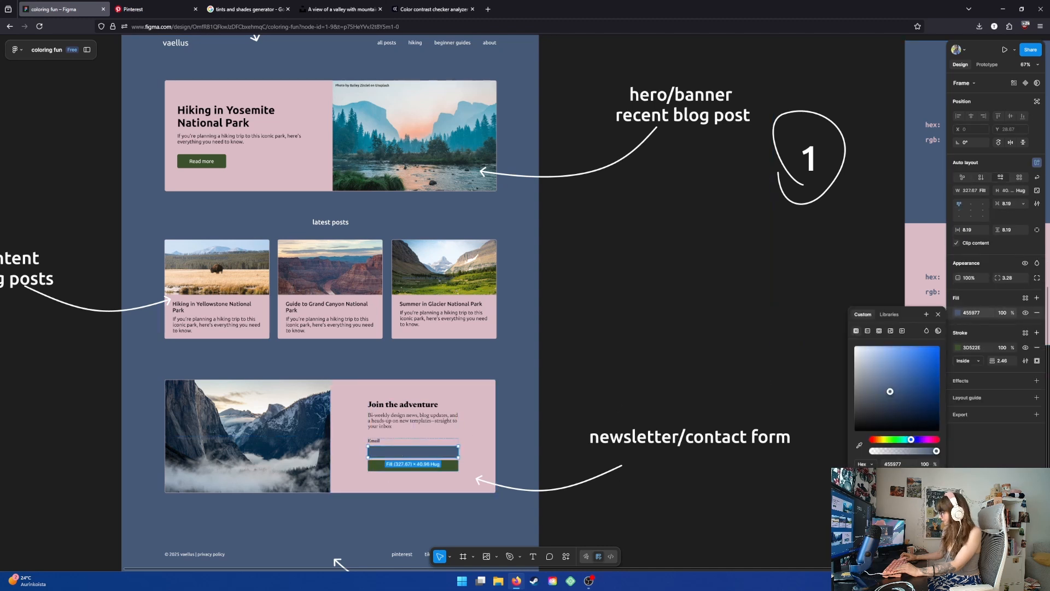
left_click(607, 350)
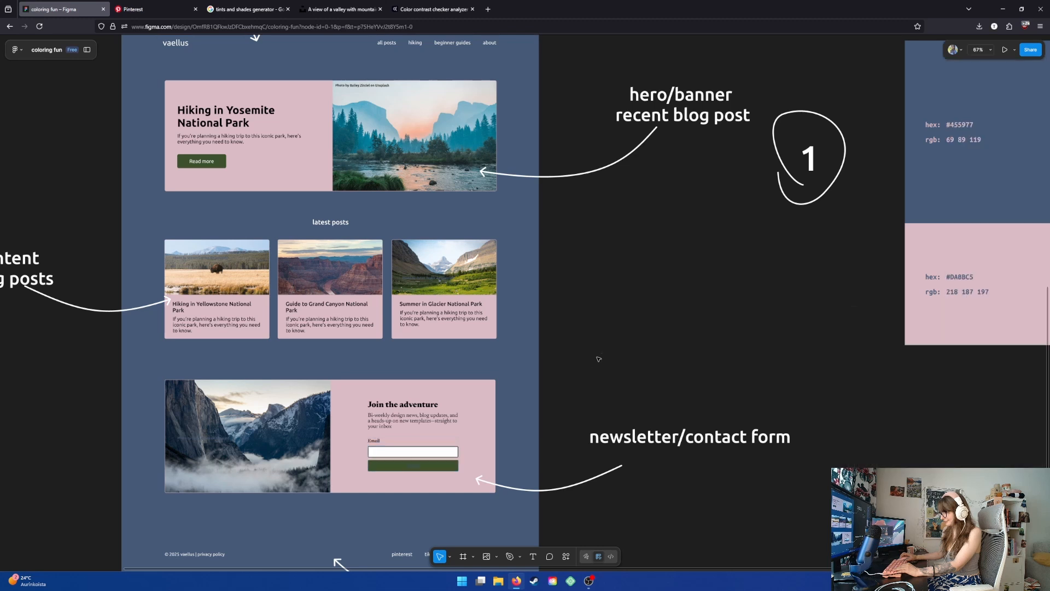
- Set the newsletter button's text color to white
left_click(413, 449)
left_click(435, 469)
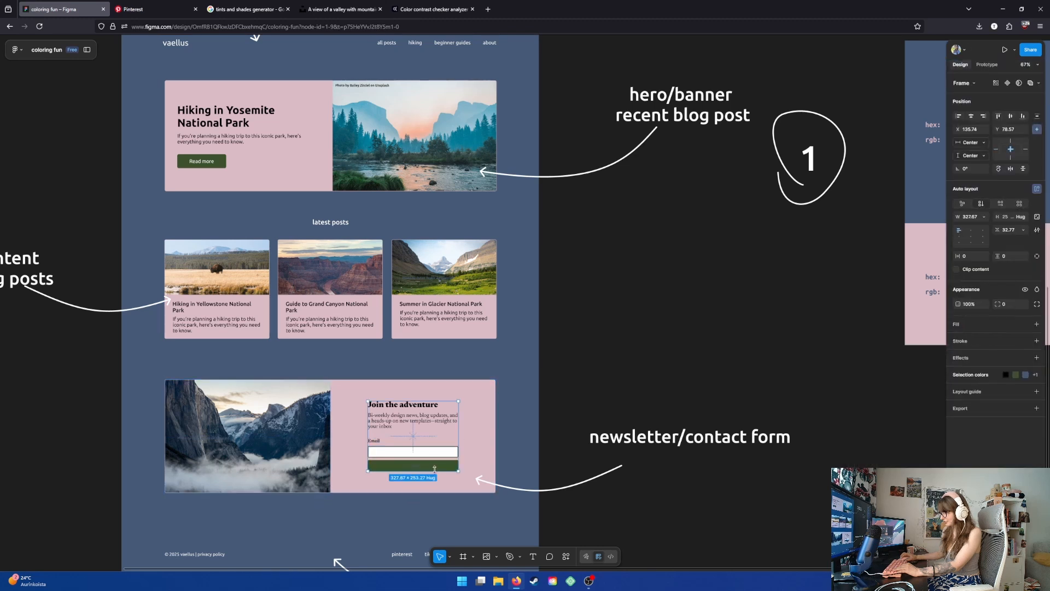
left_click(434, 469)
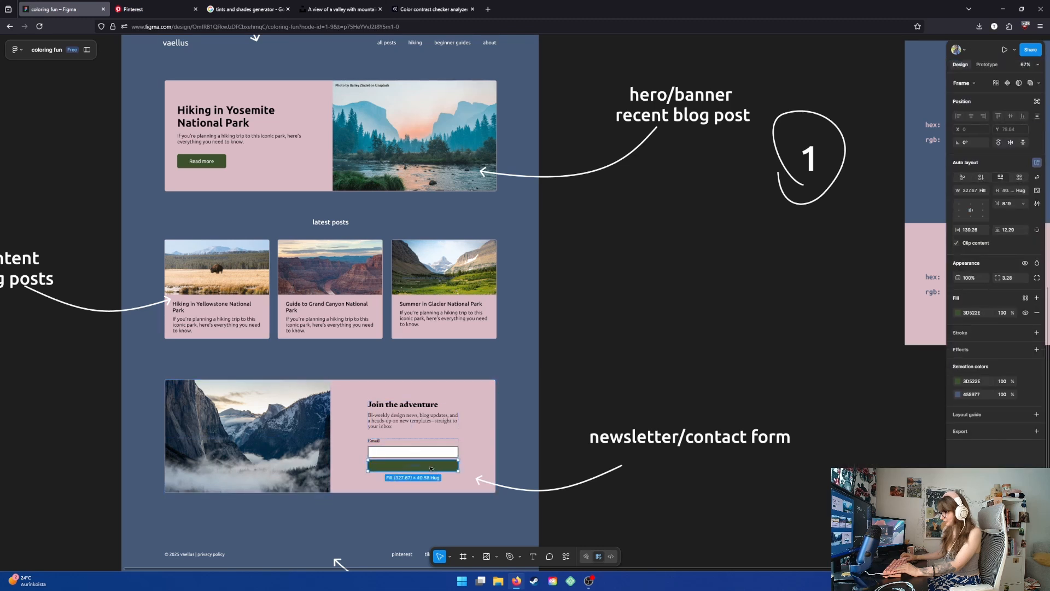
left_click(957, 394)
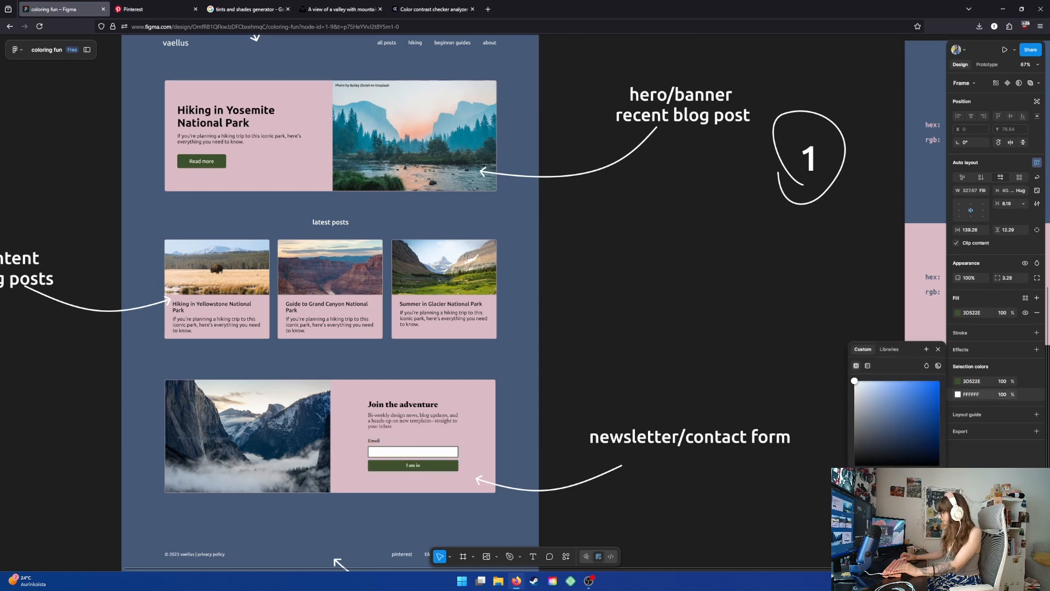
left_click(602, 368)
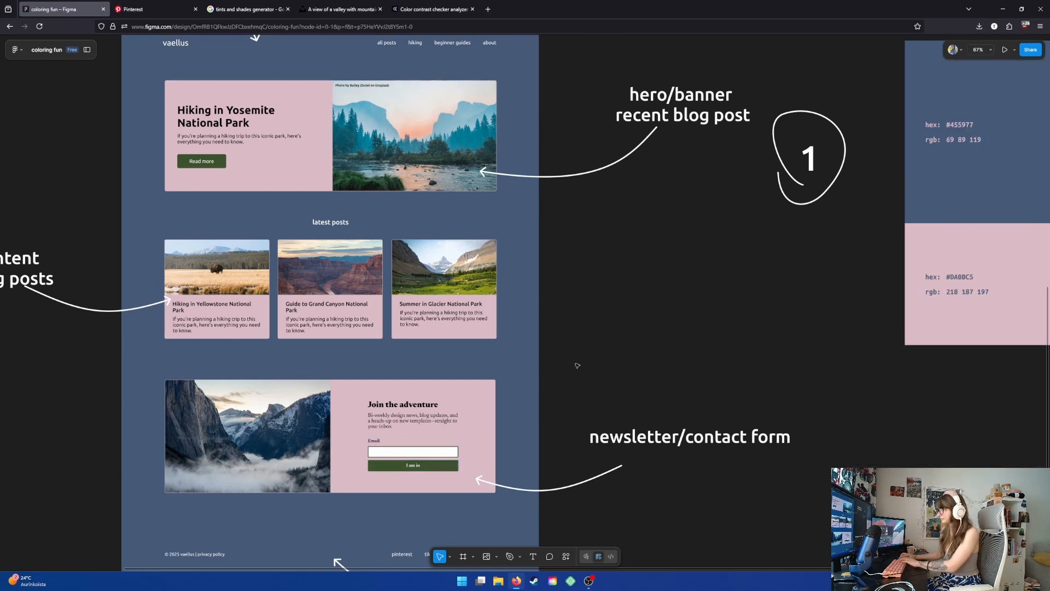
- Review the recolored mockup alongside palette 1 at a smaller zoom
scroll(594, 371, "down", 3)
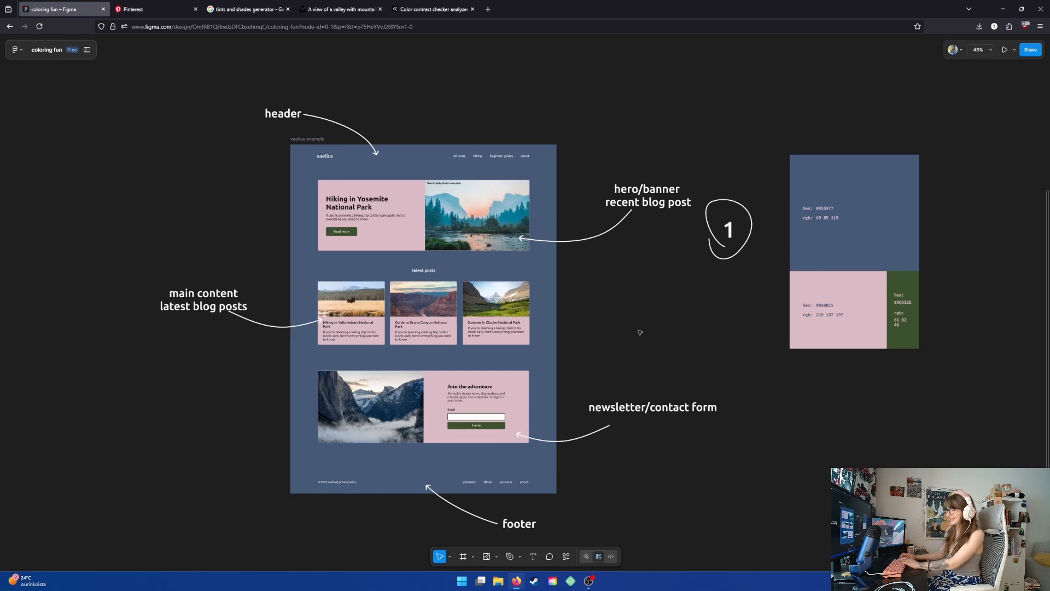
scroll(657, 330, "right", 1)
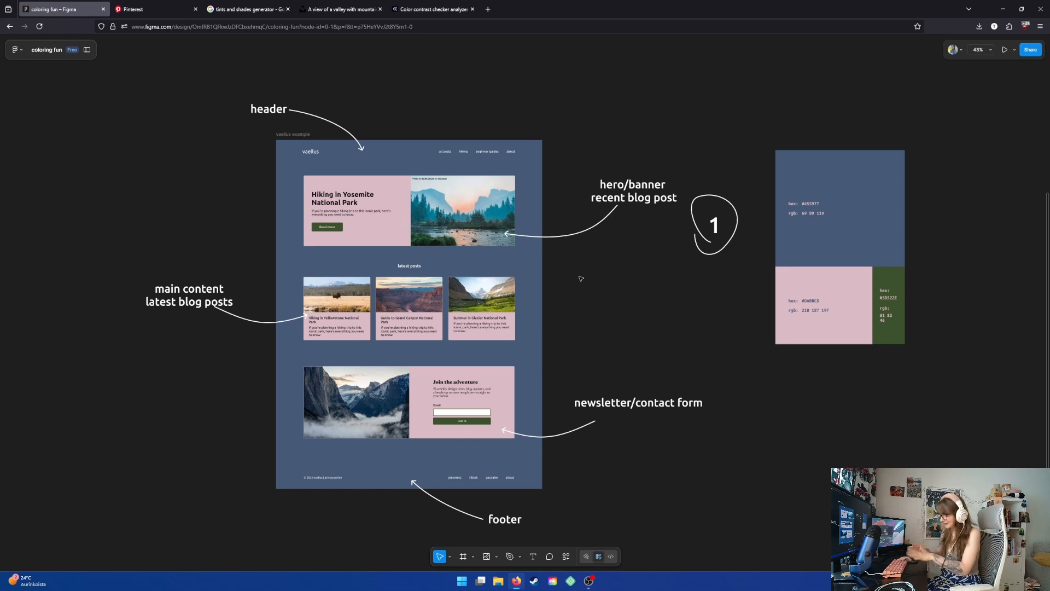
scroll(583, 375, "left", 1)
scroll(584, 375, "down", 1)
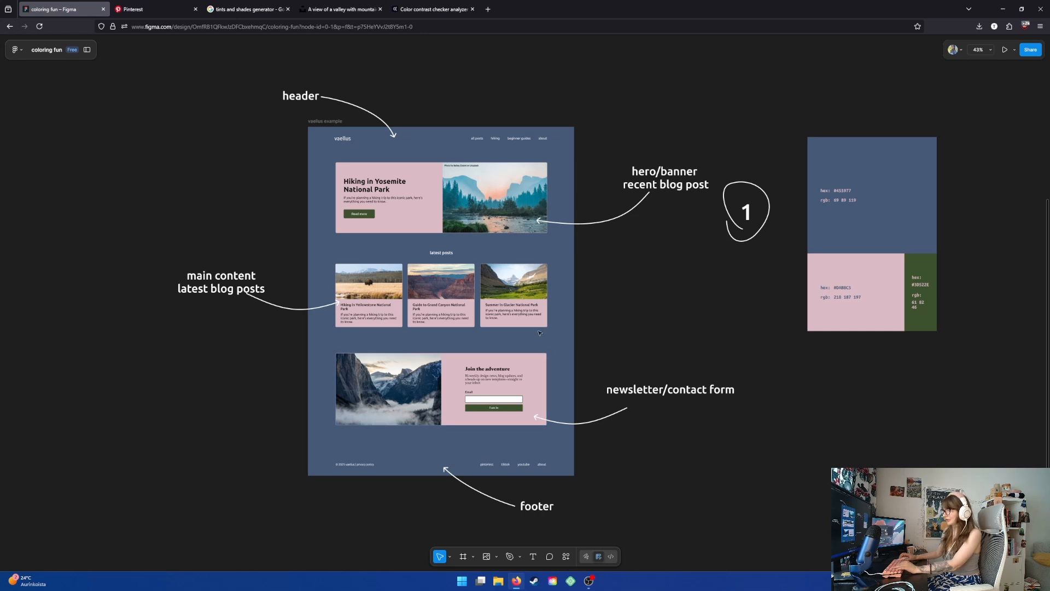
left_click(432, 226)
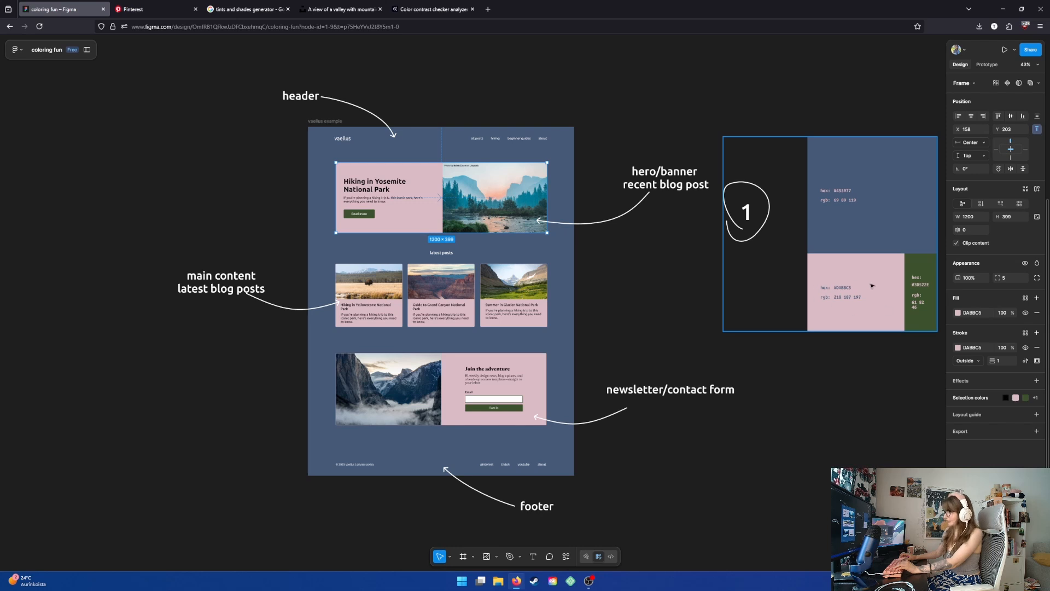
left_click(847, 269)
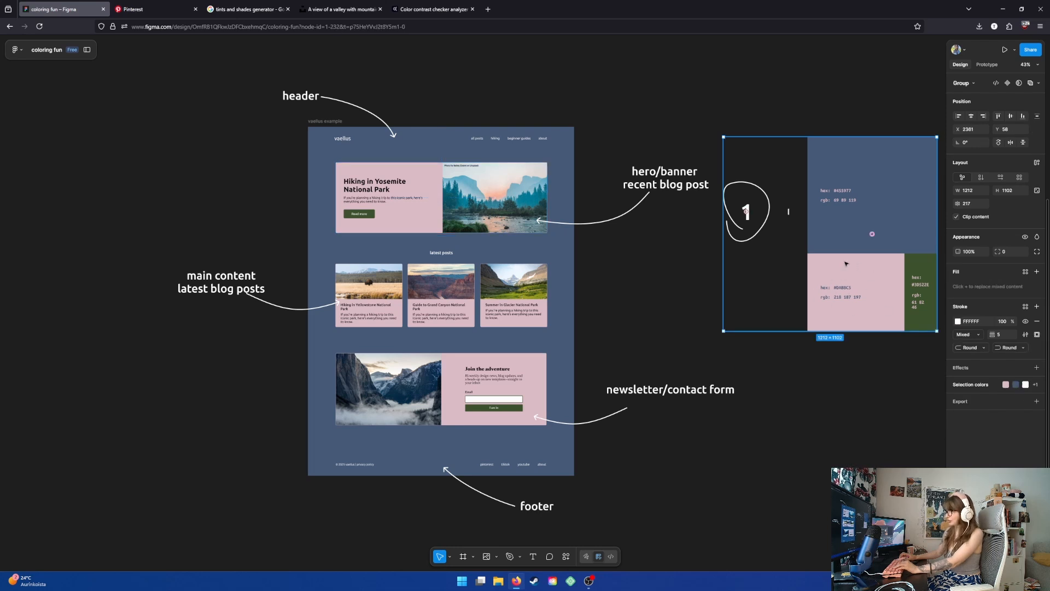
left_click(624, 295)
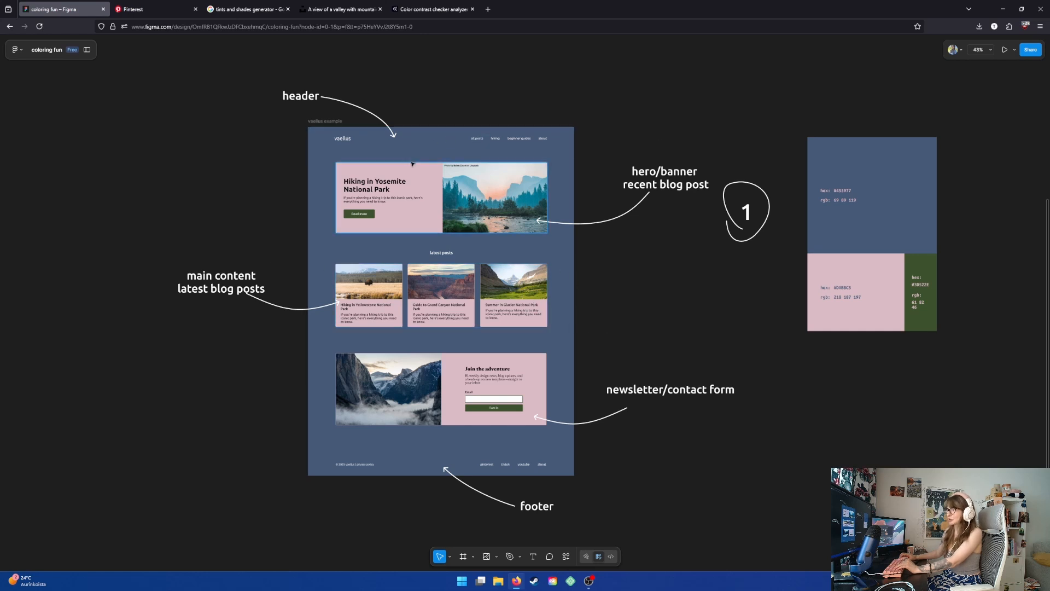
left_click(323, 122)
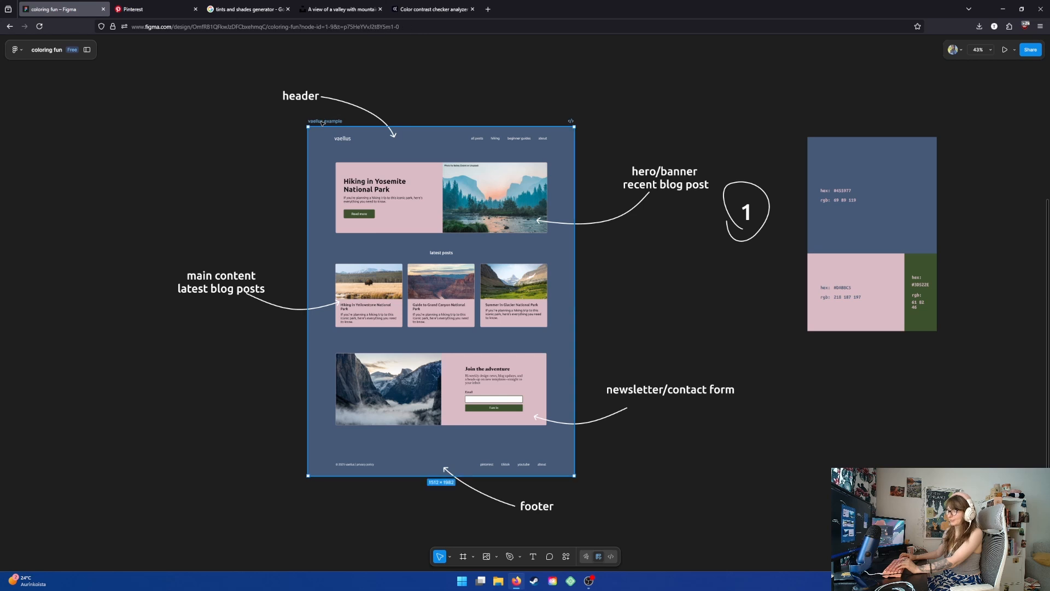
left_click(449, 112)
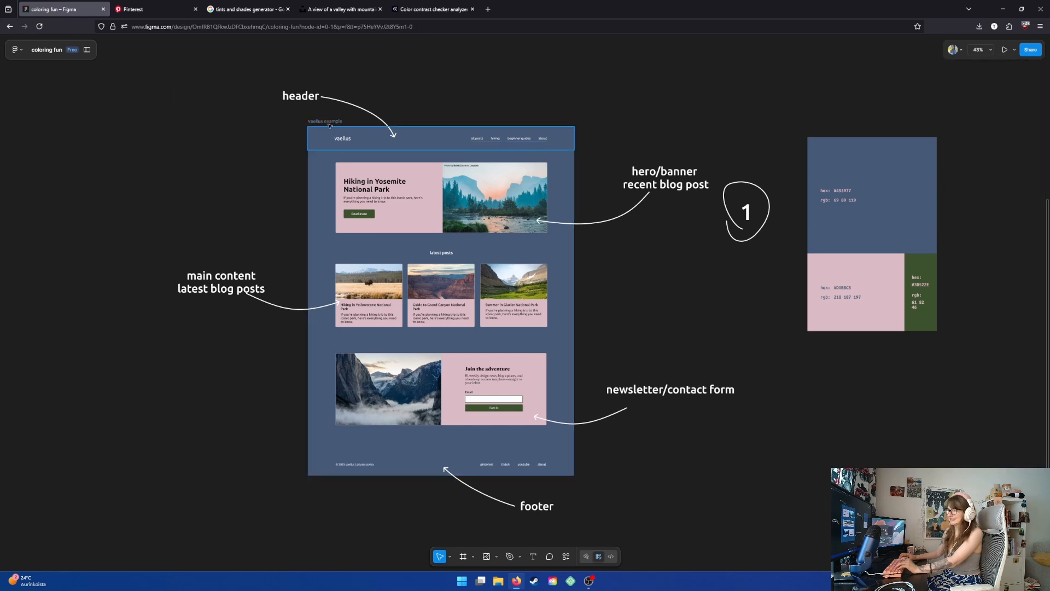
left_click(323, 122)
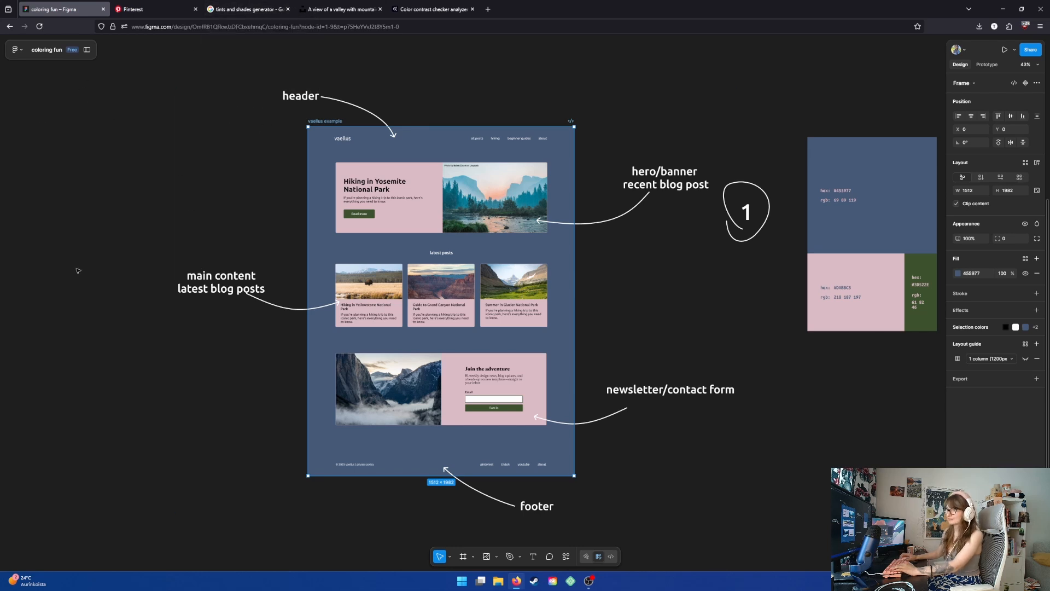
left_click(17, 49)
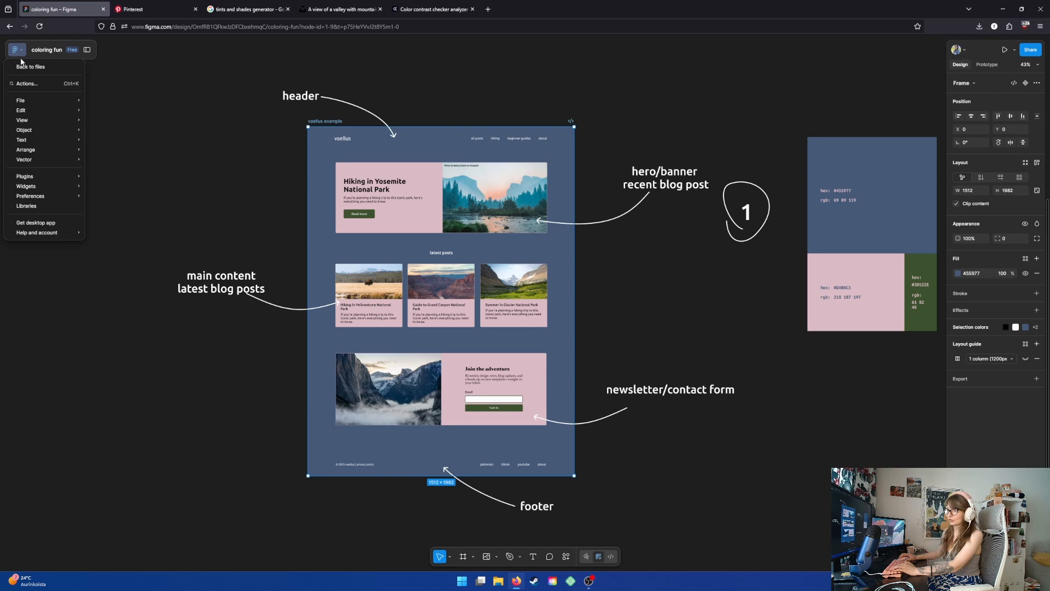
mouse_move(29, 176)
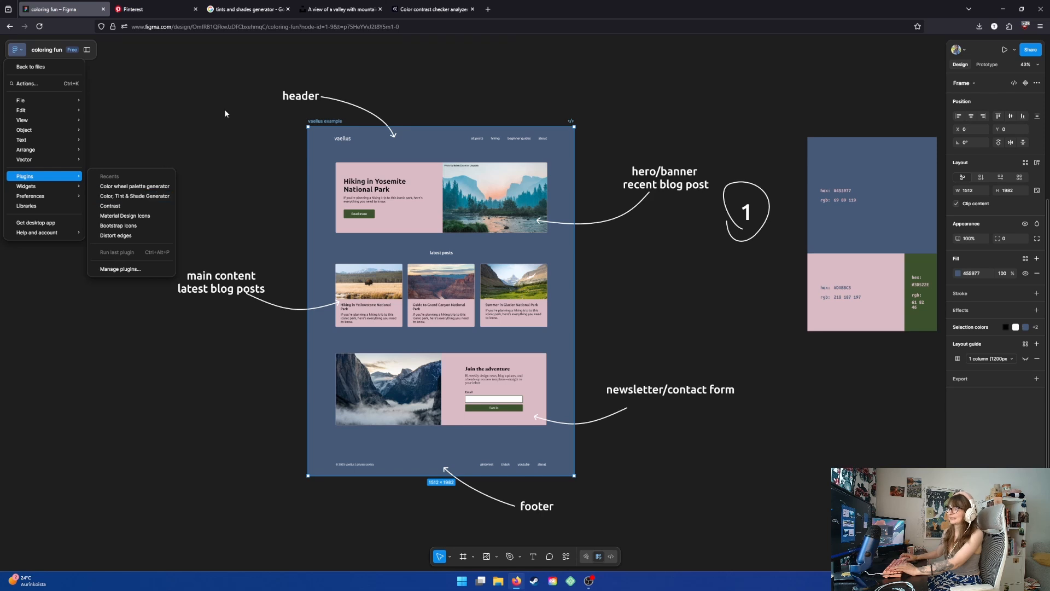
- Open the Tint and Shade Generator website from the search results
left_click(231, 12)
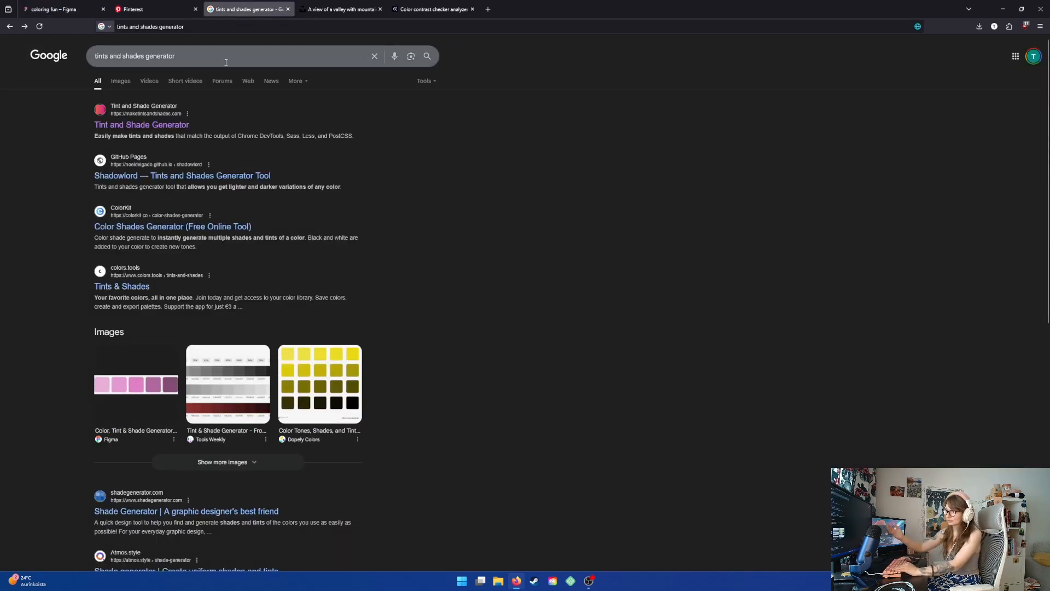
left_click(147, 125)
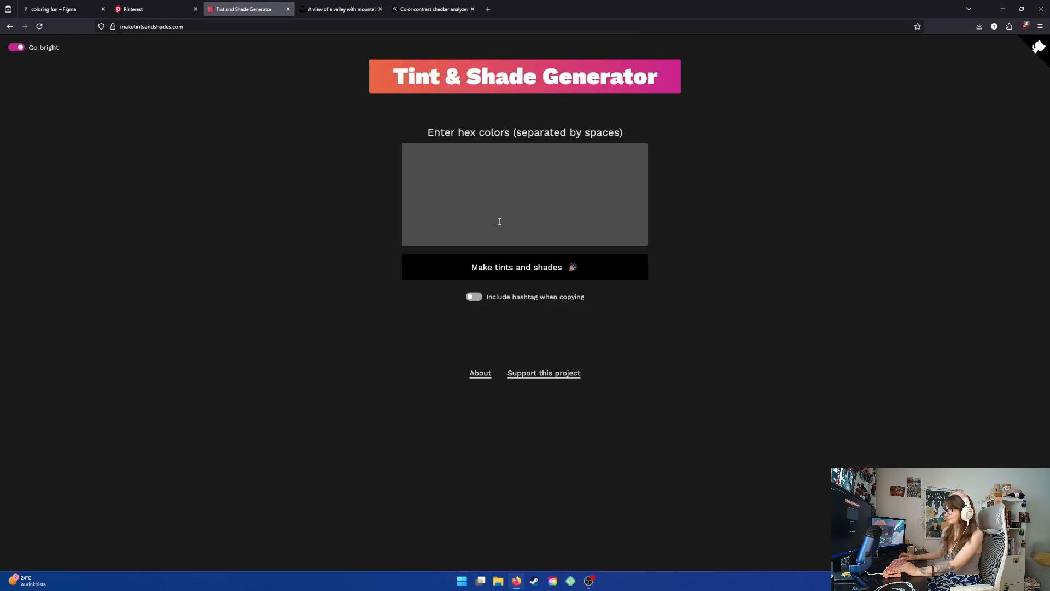
left_click(471, 176)
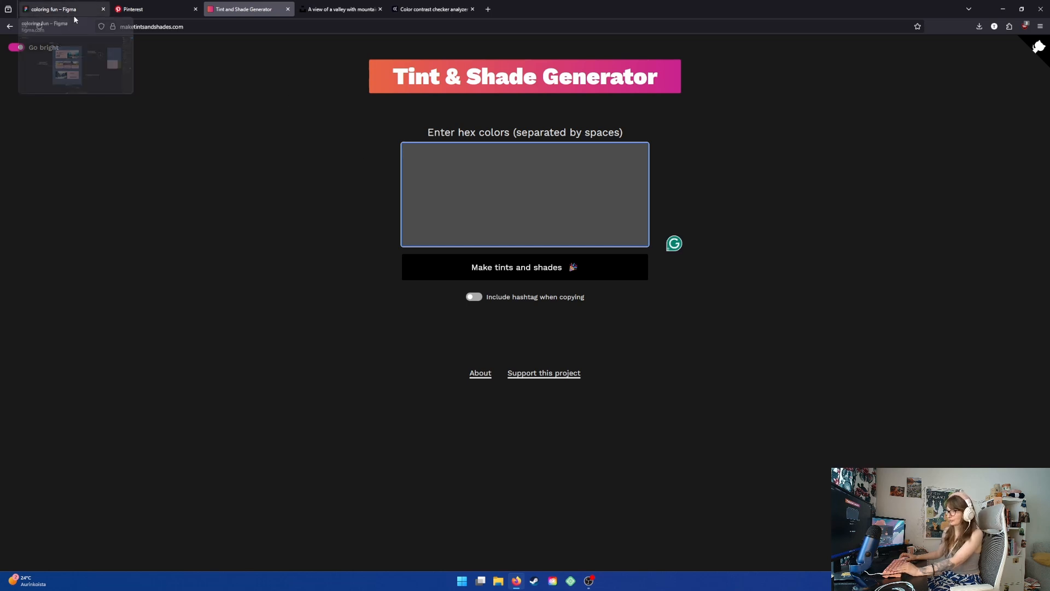
- Copy the palette's blue 455977 and generate its tints and shades in the Tint and Shade Generator
left_click(55, 9)
left_click(863, 168)
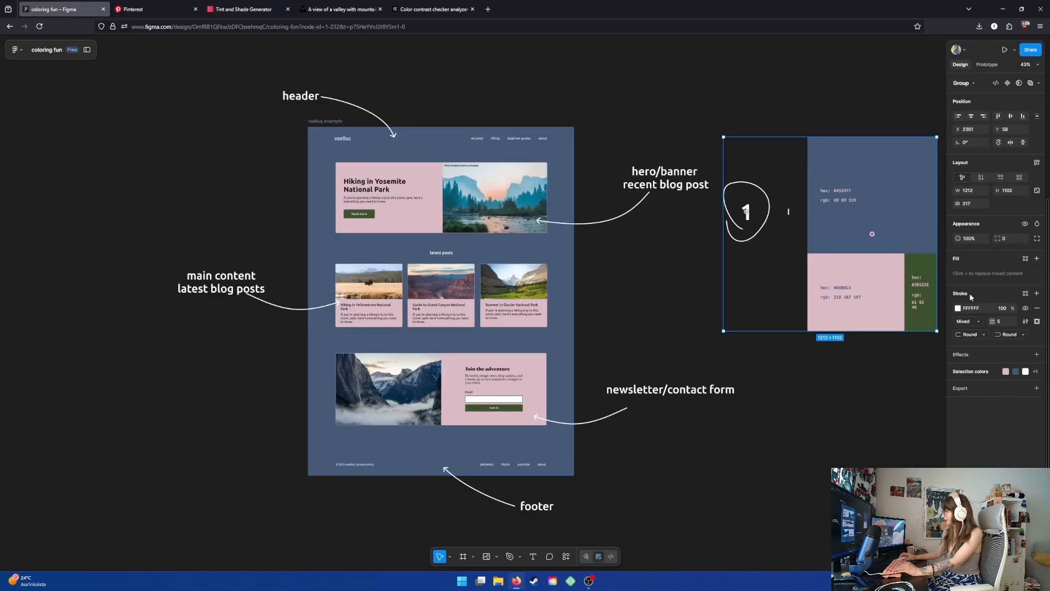
left_click(963, 372)
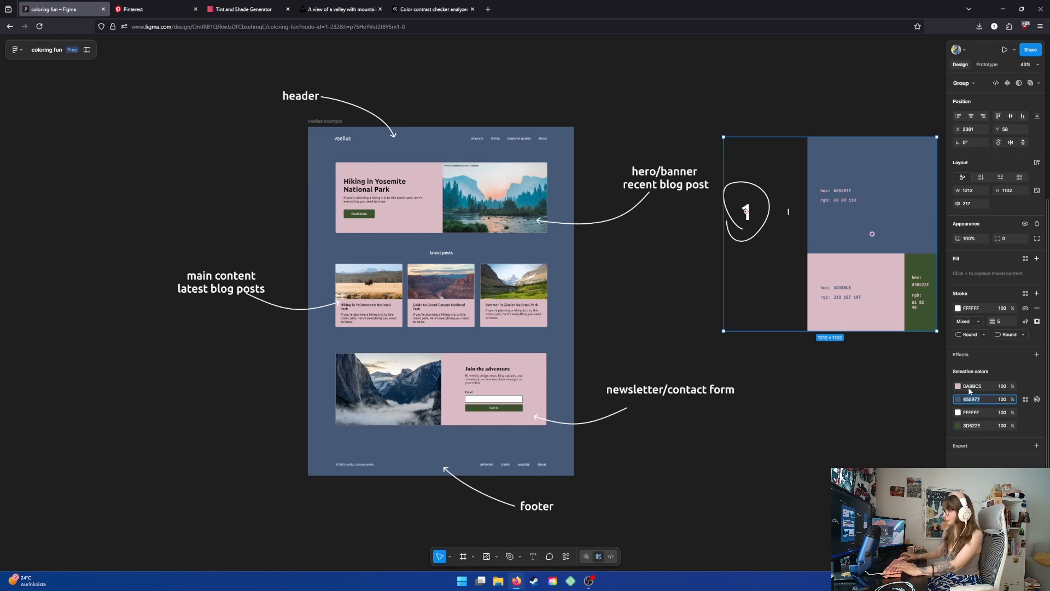
left_click(251, 12)
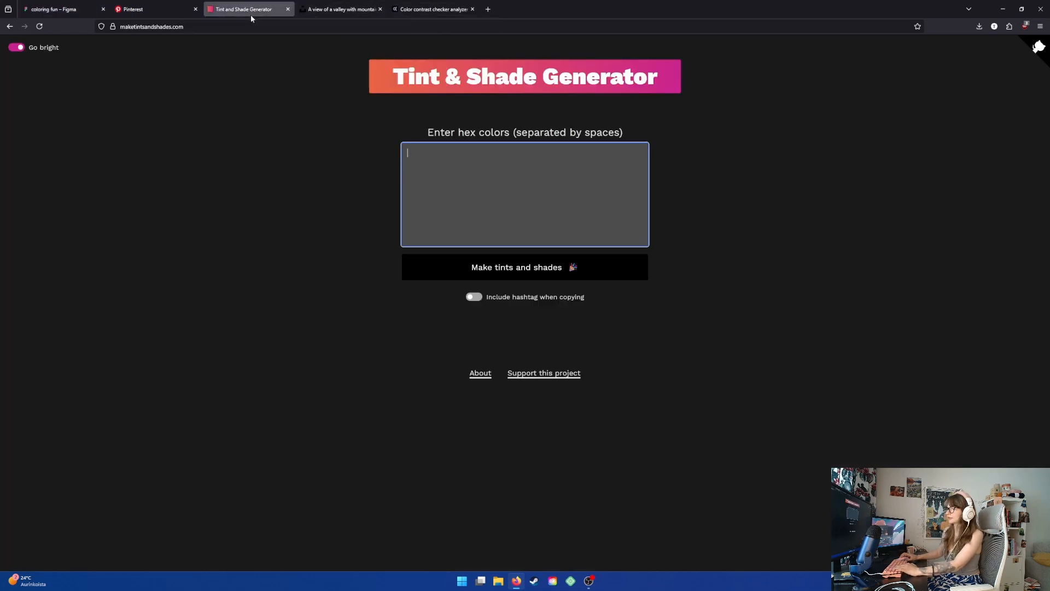
type("455977")
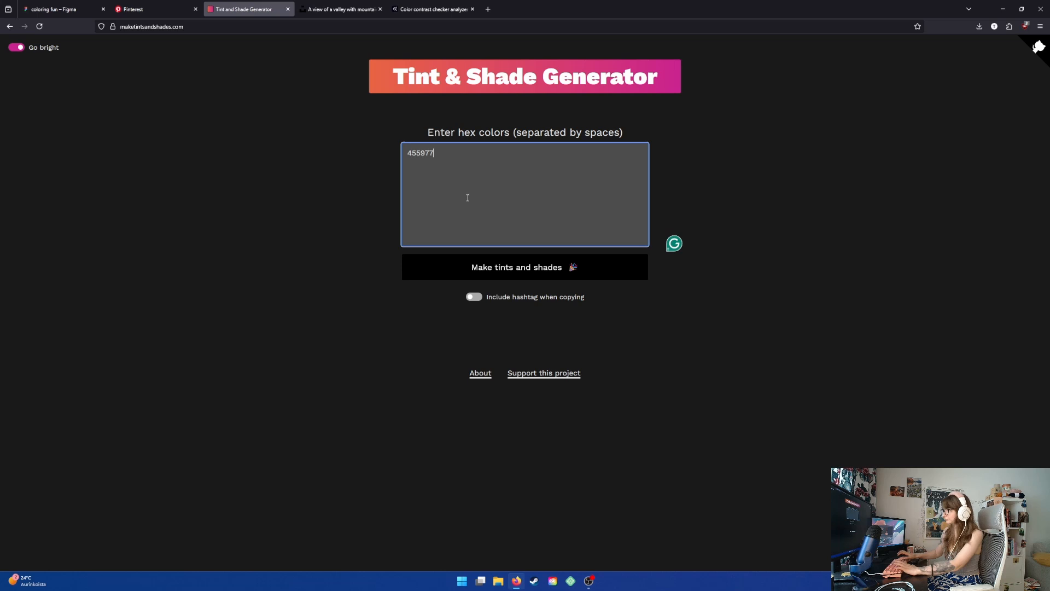
left_click(527, 278)
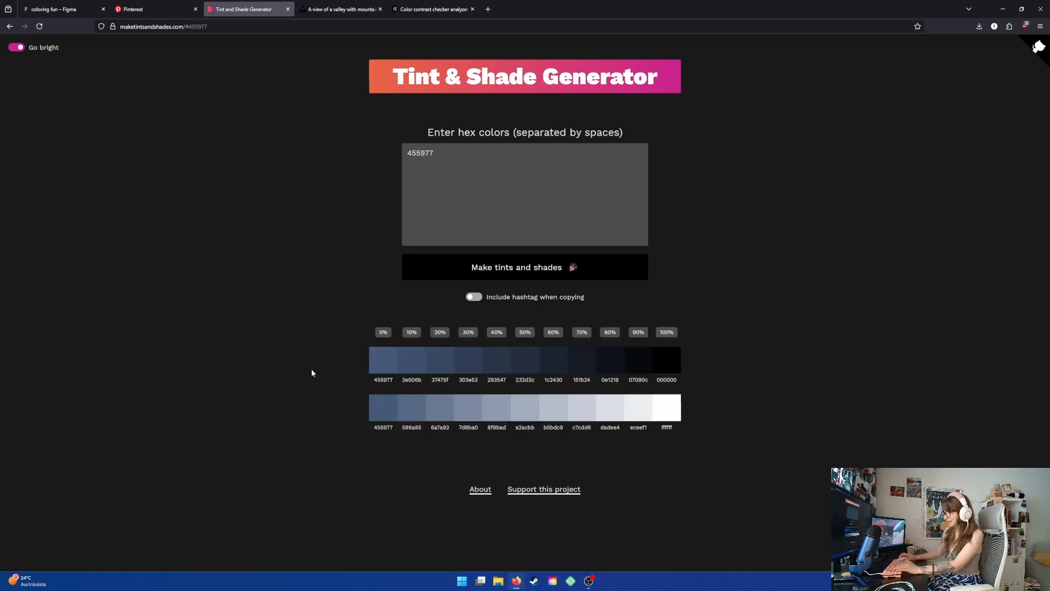
- Set the latest blog post cards' pink color to the lighter tint 7D8BA0
left_click(54, 8)
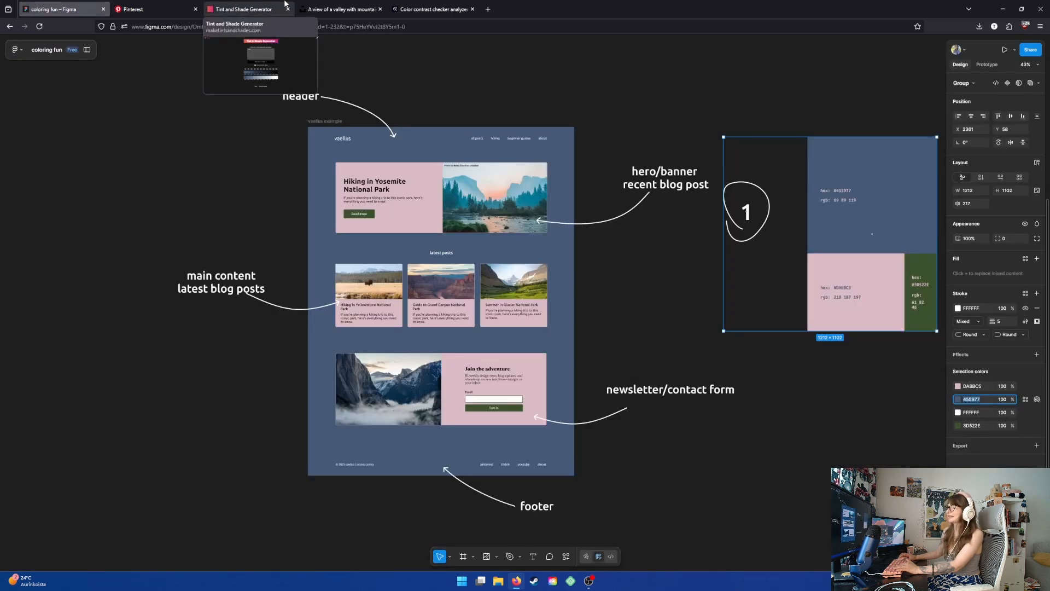
left_click(244, 9)
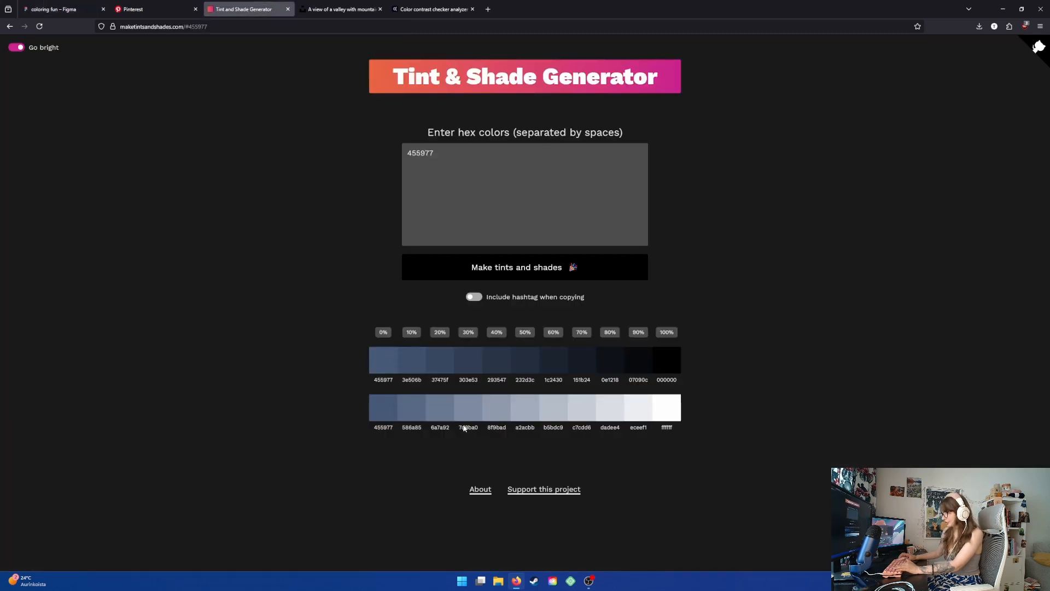
left_click(473, 410)
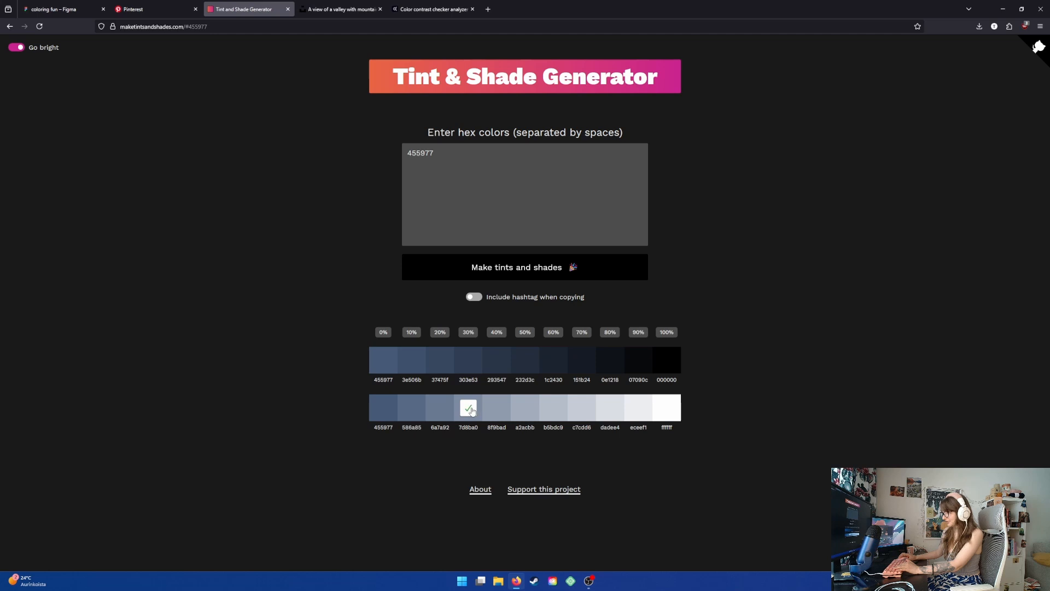
key("ctrl+1")
left_click(472, 298)
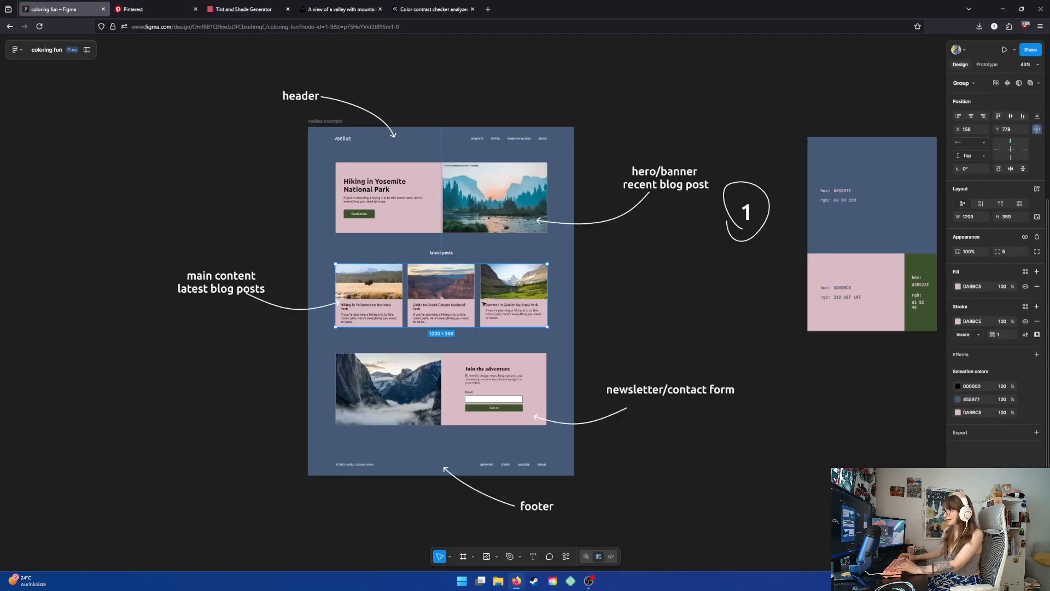
key("ctrl+v")
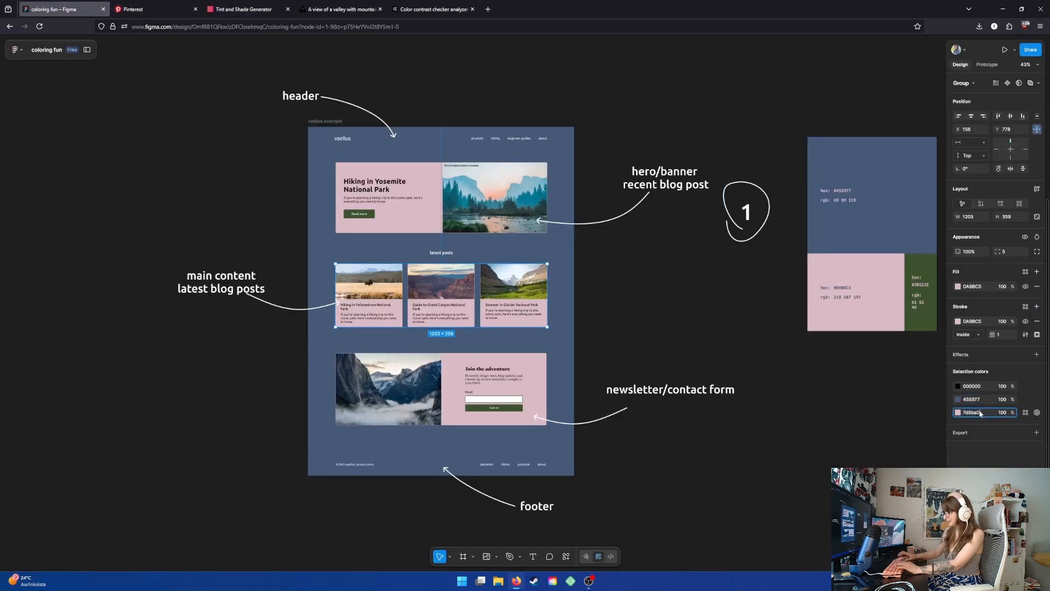
key("Return")
left_click(627, 308)
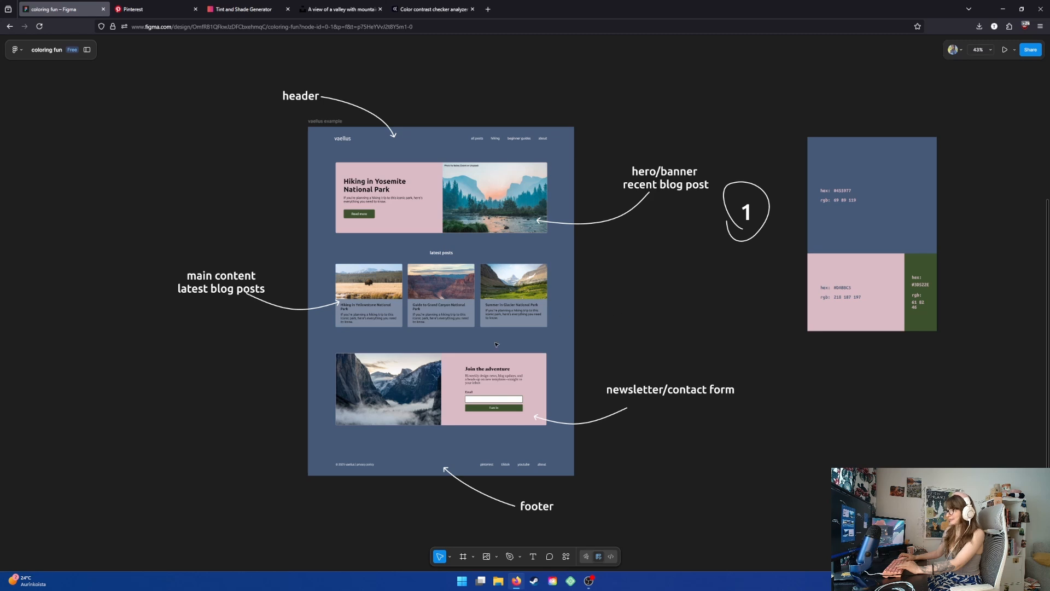
left_click(495, 320)
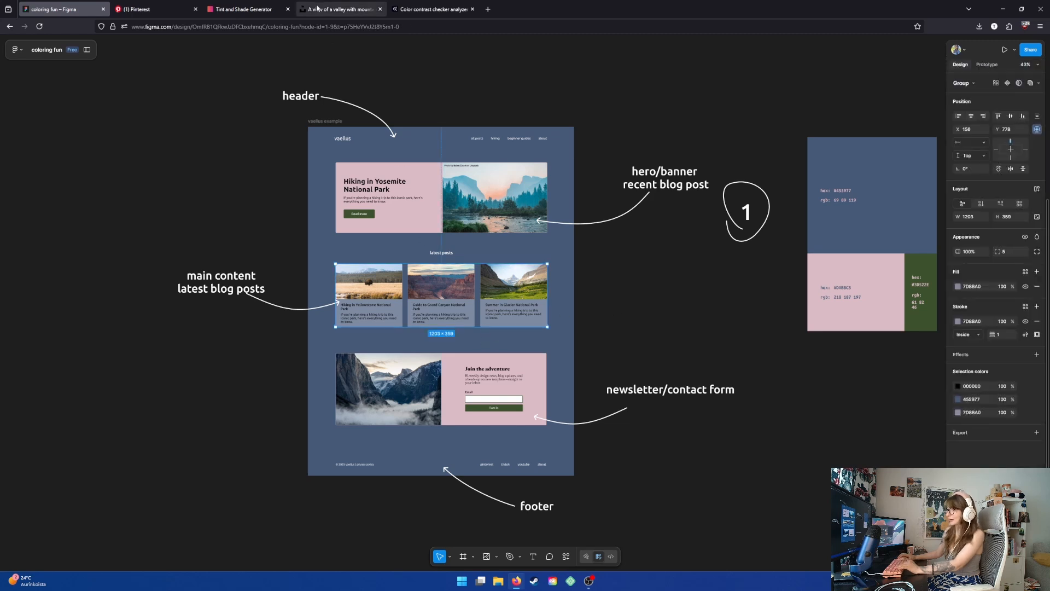
- Check white and black text contrast against a 7D8BA0 background in the contrast checker
left_click(432, 10)
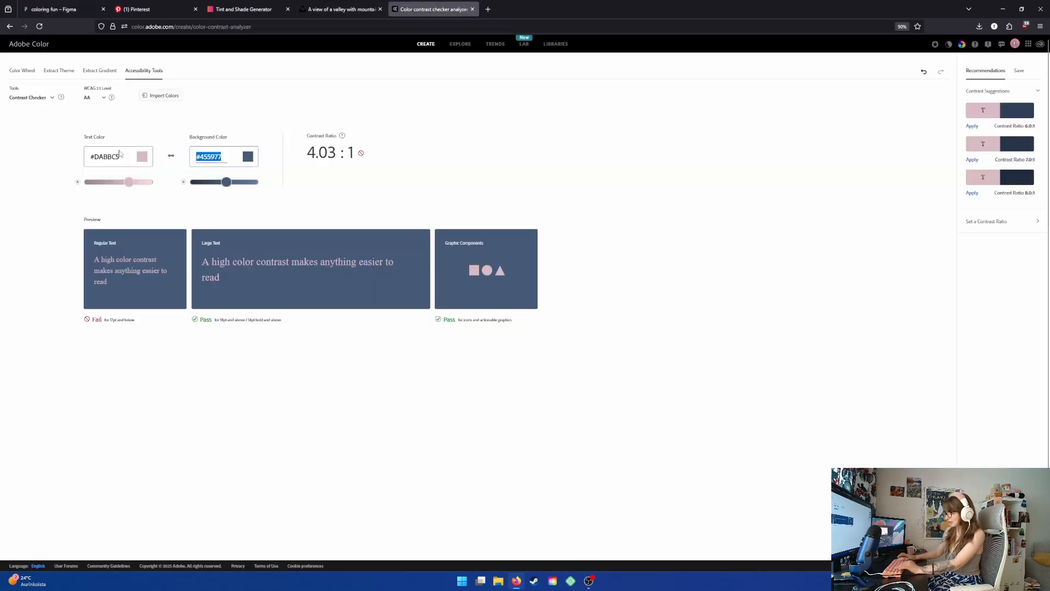
key("ctrl+v")
key("Return")
left_click_drag(129, 182, 228, 182)
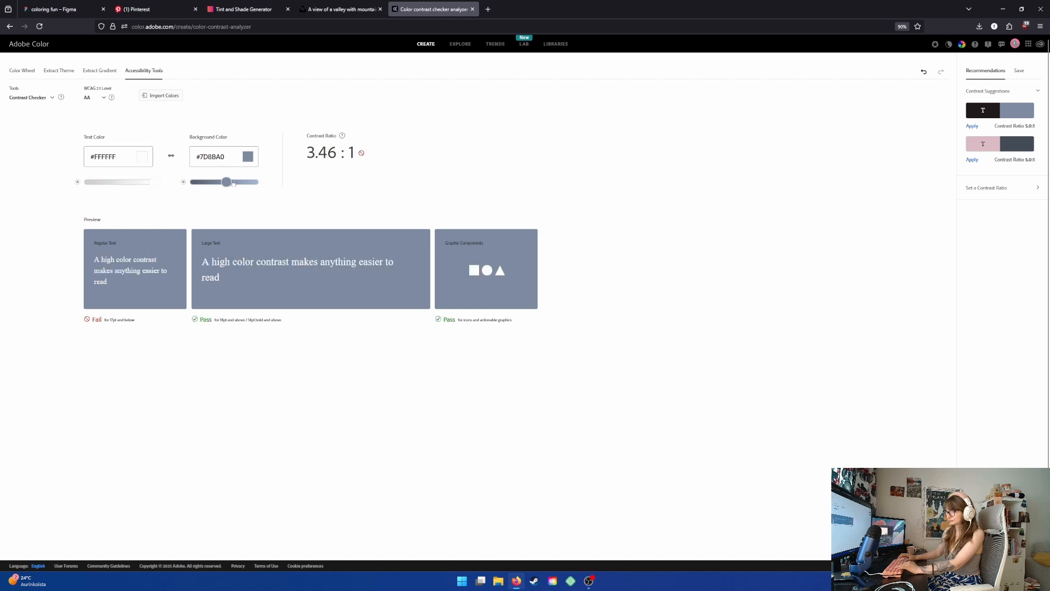
left_click_drag(155, 182, 48, 176)
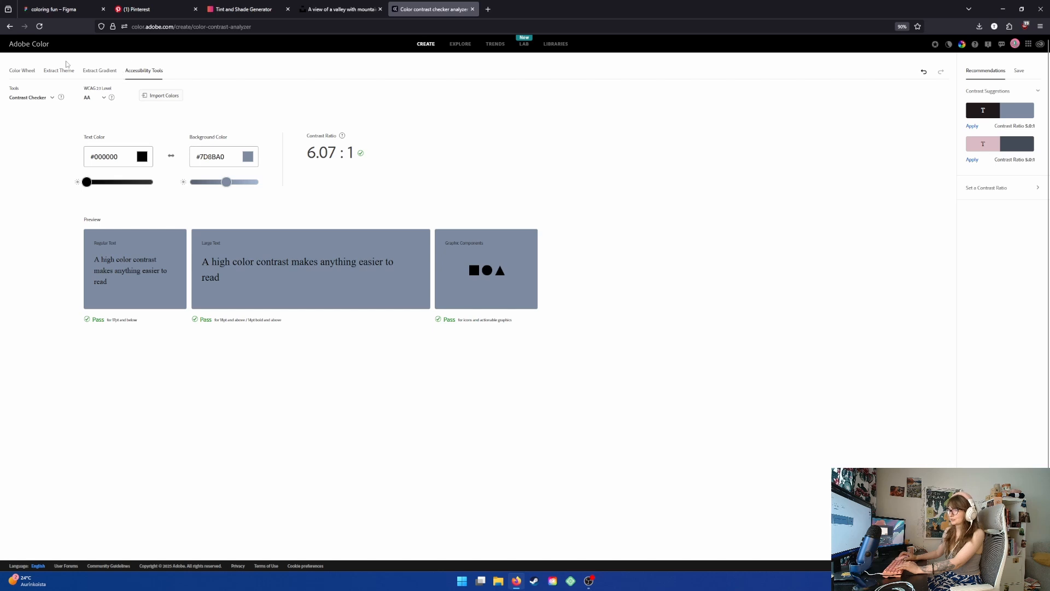
- Duplicate the mockup frame to the left of the original
left_click(57, 9)
left_click(600, 304)
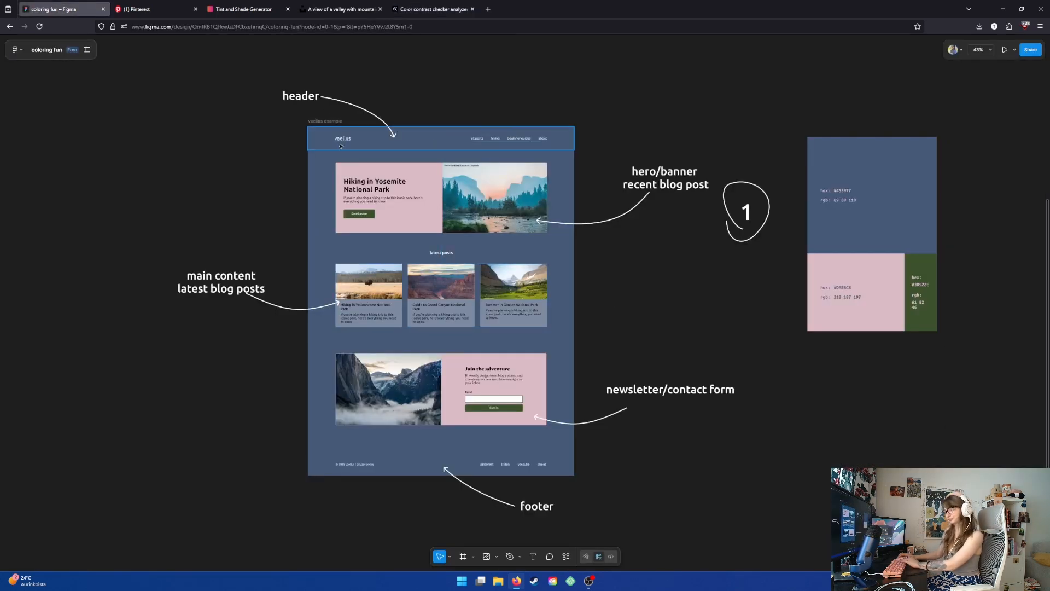
scroll(429, 294, "down", 2)
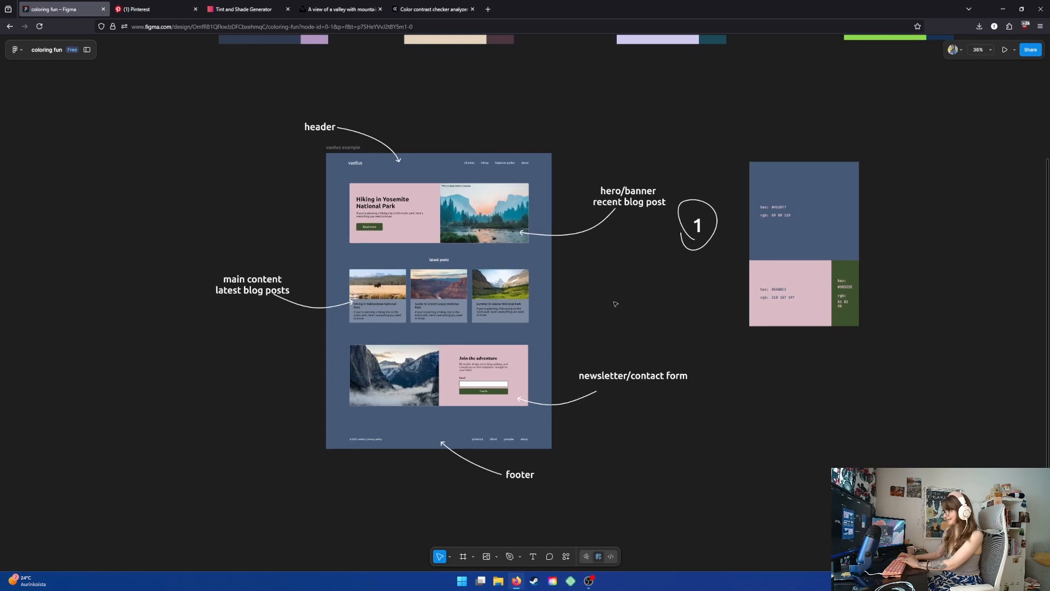
left_click_drag(640, 302, 598, 312)
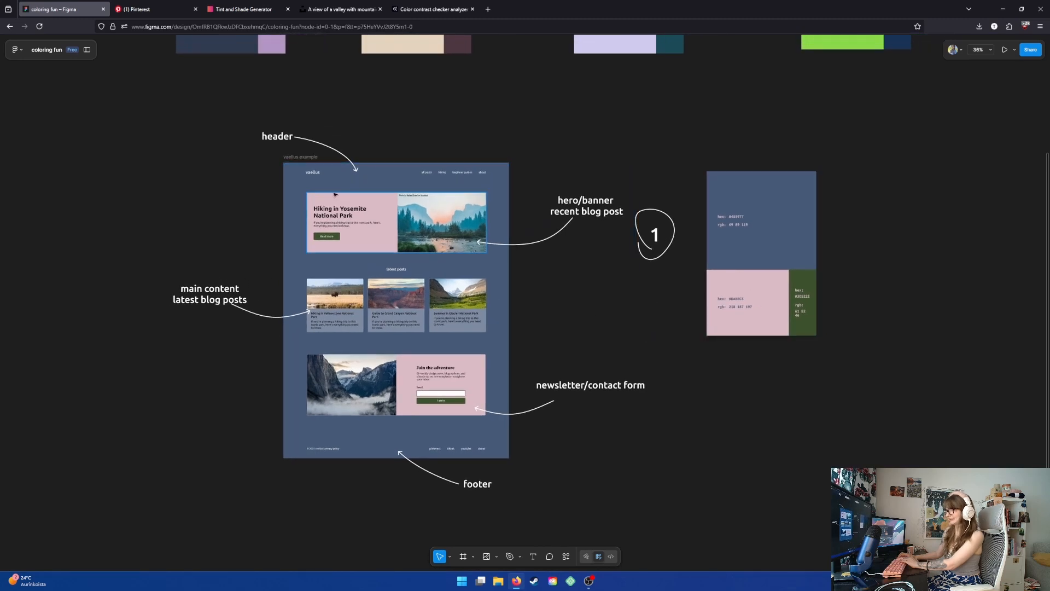
left_click(305, 159)
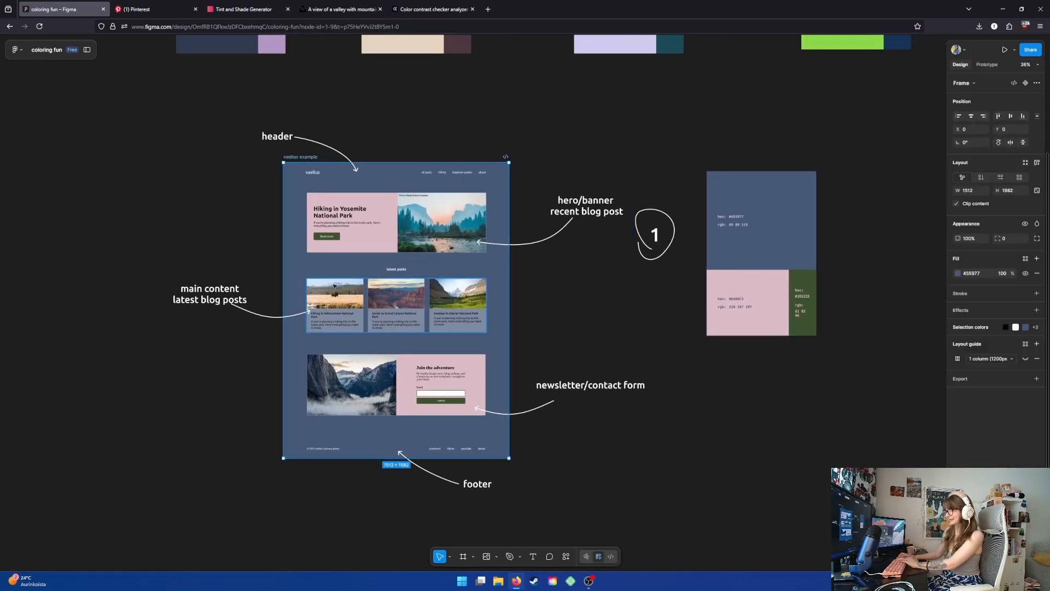
scroll(334, 286, "down", 2)
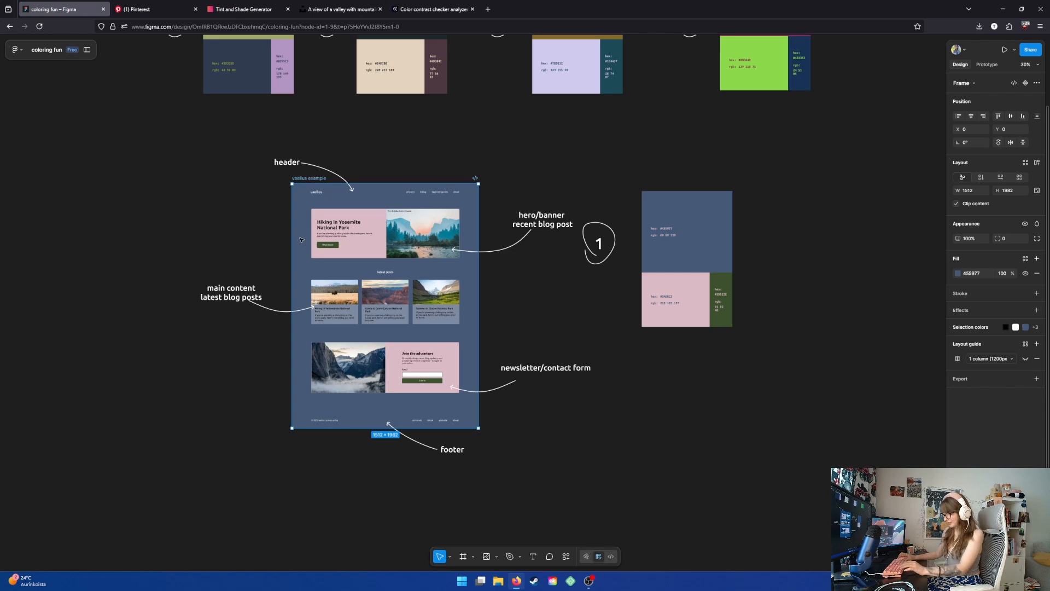
left_click_drag(293, 239, 4, 227)
left_click_drag(58, 107, 211, 131)
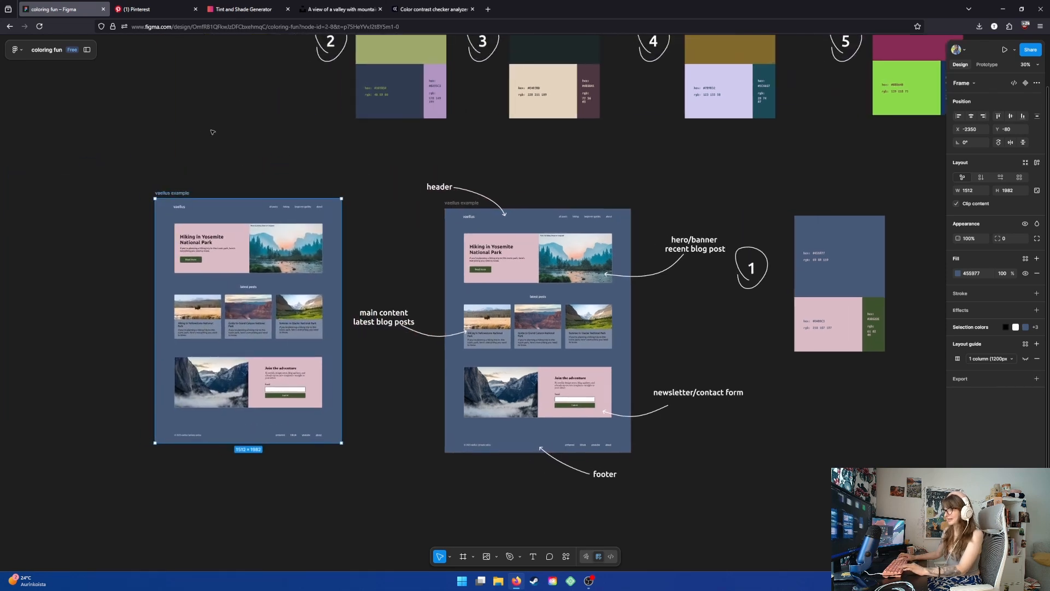
- Eyedrop the hero's pink DABBC5 onto the duplicate's latest post cards, replacing 7D8BA0
left_click(251, 319)
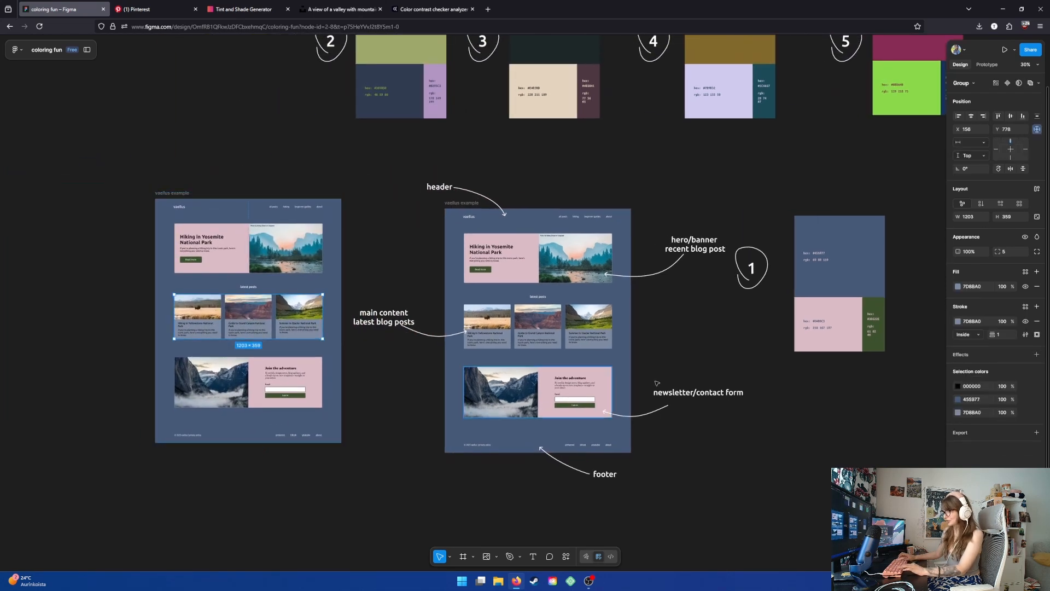
left_click(958, 321)
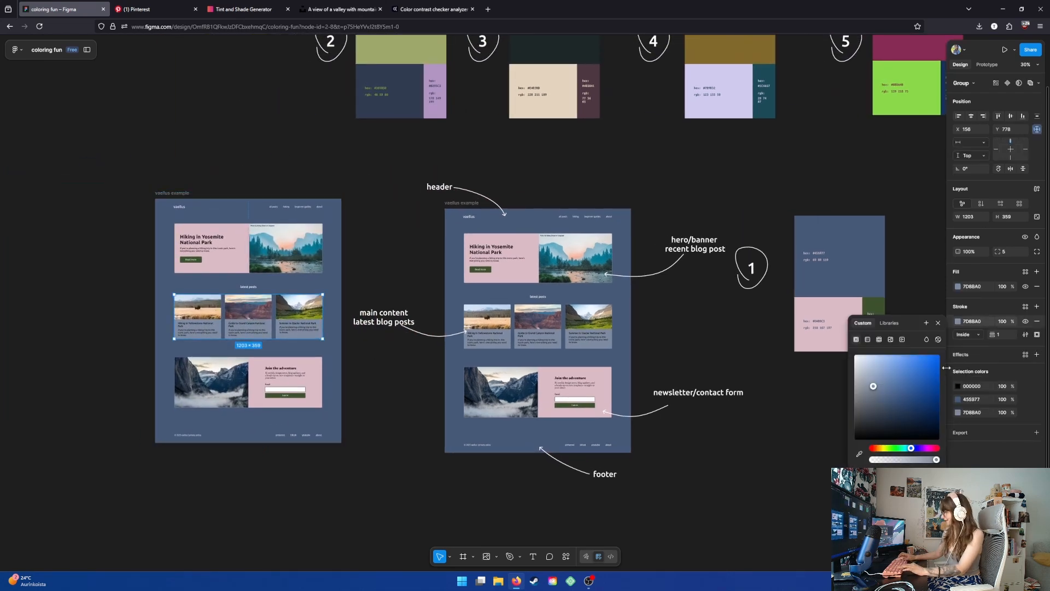
left_click(959, 413)
left_click(959, 412)
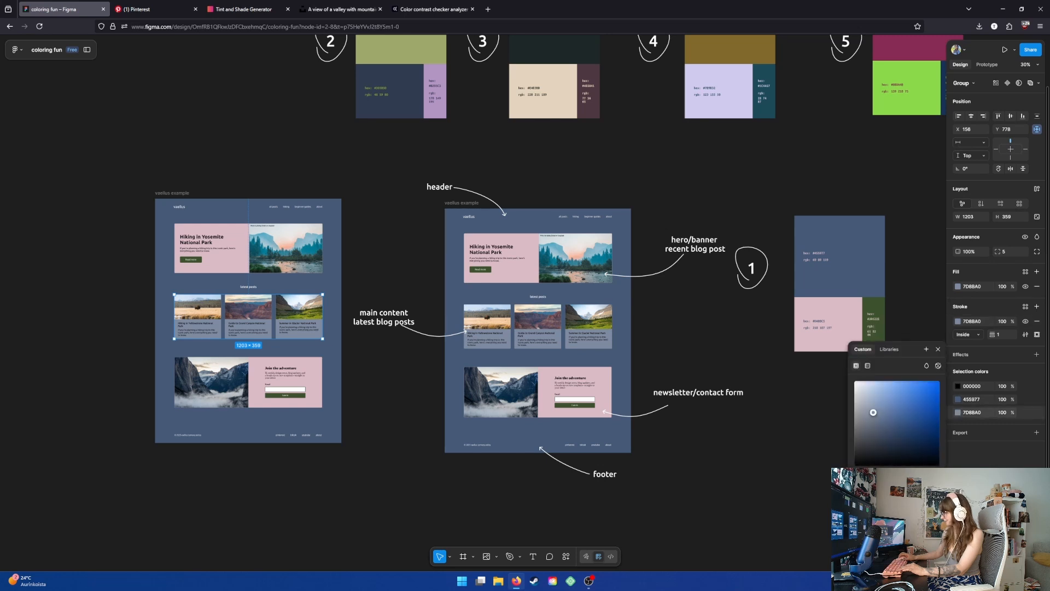
left_click(859, 480)
left_click(237, 266)
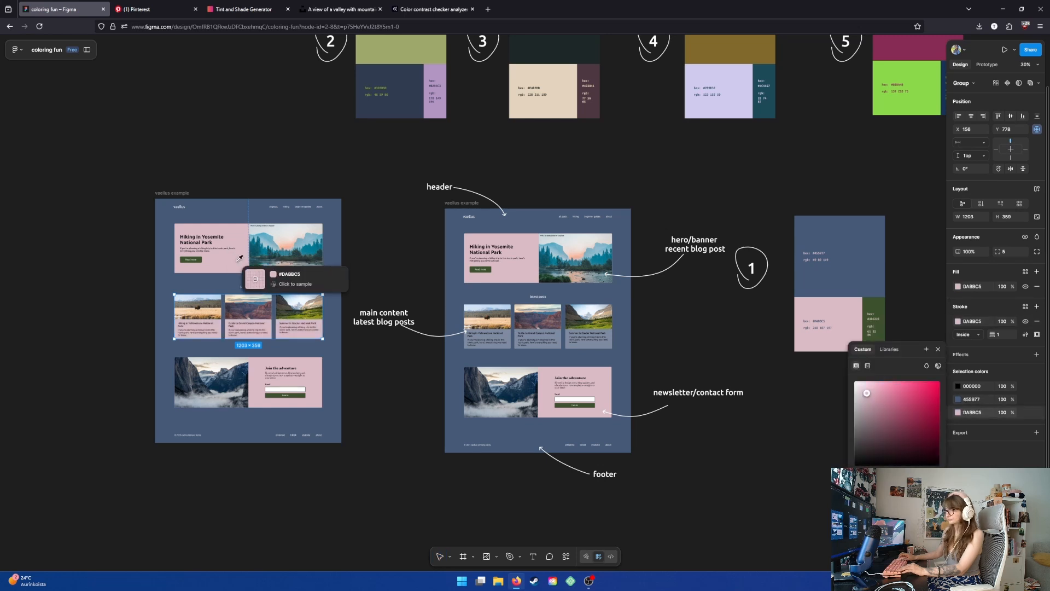
left_click(64, 185)
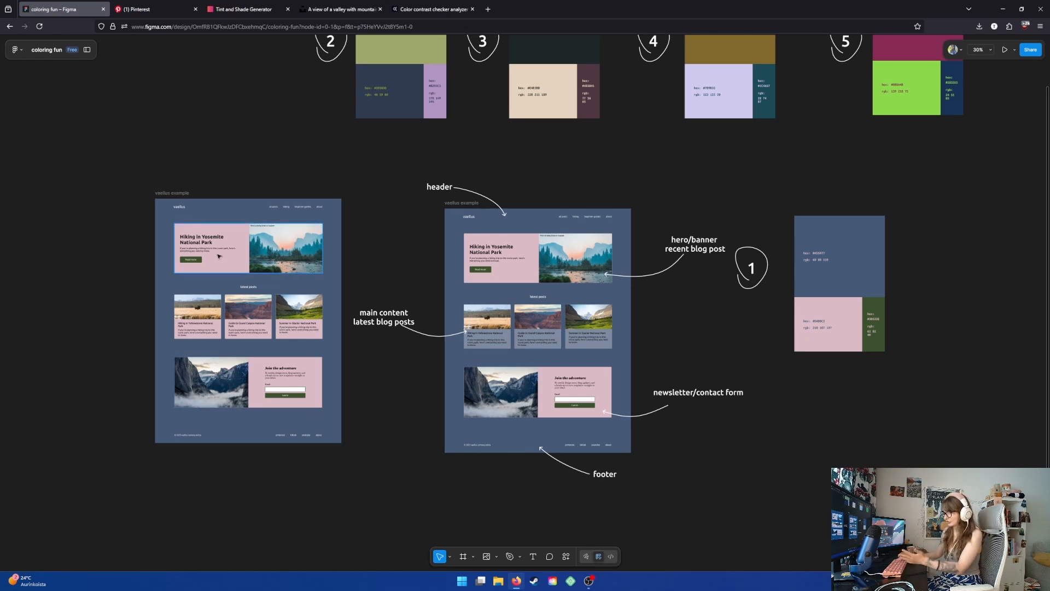
- Delete the duplicate mockup frame on the left, keeping the original with the 7D8BA0 cards
left_click_drag(210, 171, 189, 282)
scroll(155, 240, "down", 1)
left_click_drag(155, 232, 206, 190)
scroll(233, 257, "up", 3)
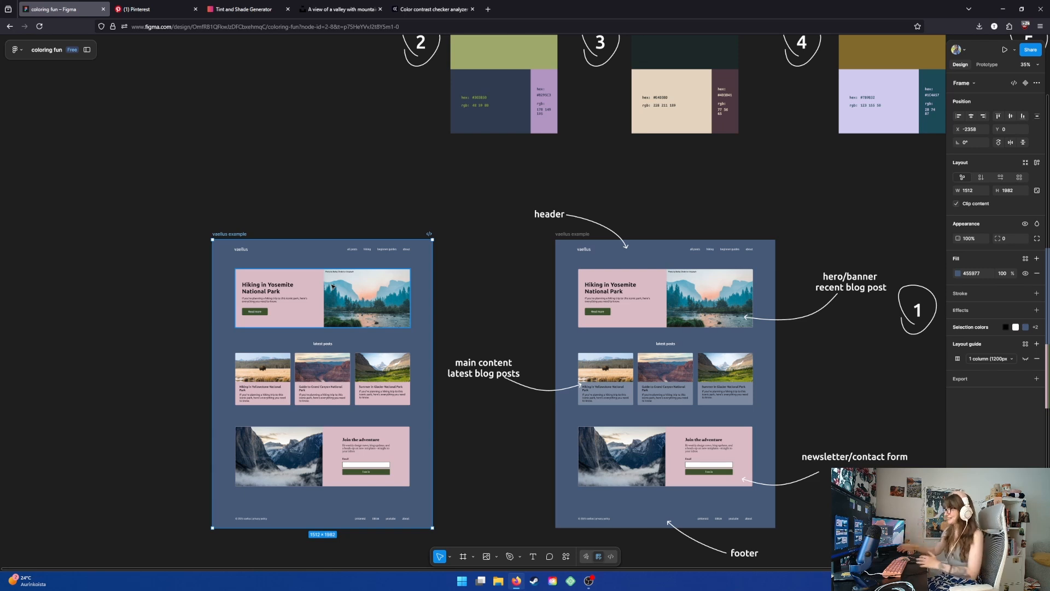
left_click_drag(272, 182, 254, 105)
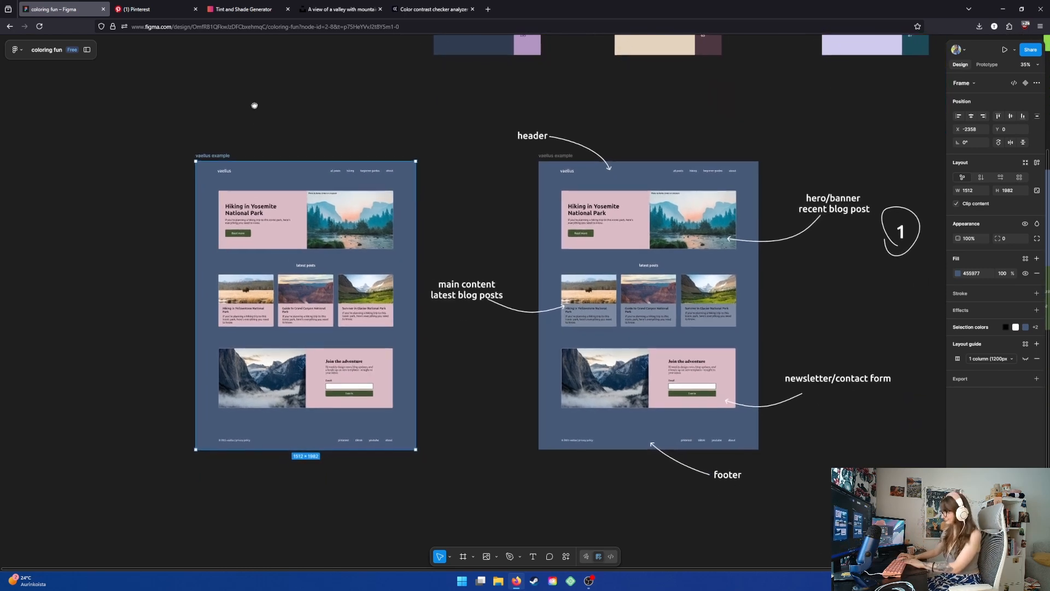
left_click_drag(420, 145, 394, 156)
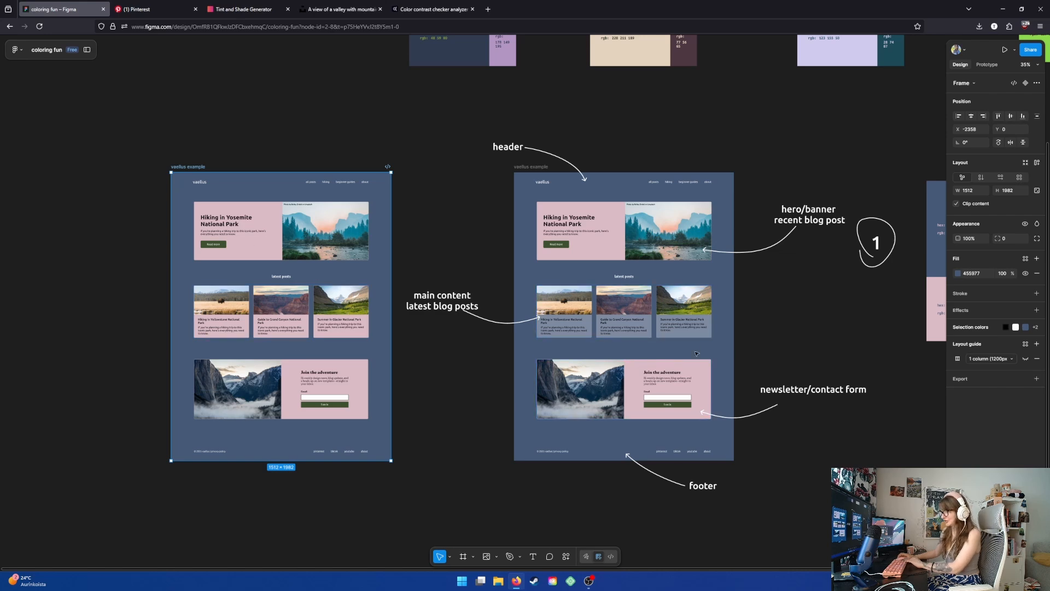
scroll(696, 354, "up", 1)
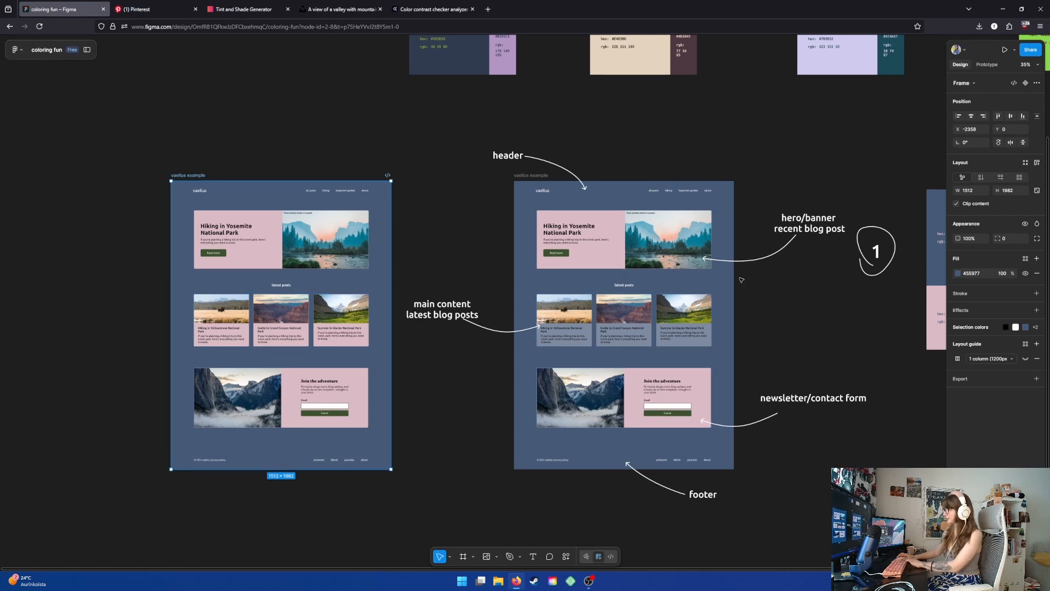
scroll(685, 365, "up", 3, "ctrl")
scroll(601, 273, "right", 1)
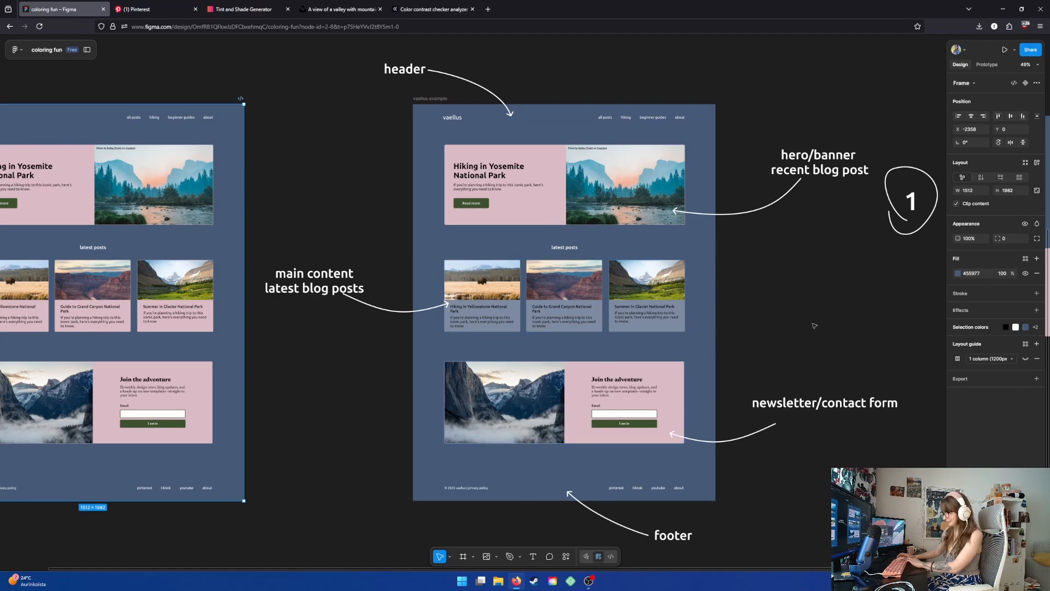
scroll(731, 353, "down", 3, "ctrl")
scroll(665, 265, "right", 2)
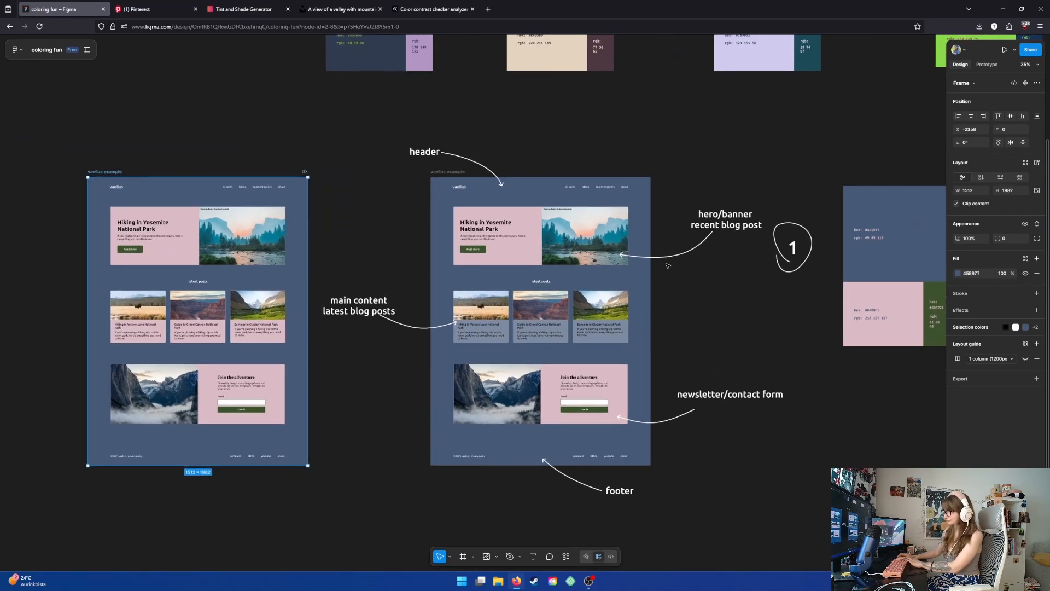
scroll(544, 264, "up", 1, "ctrl")
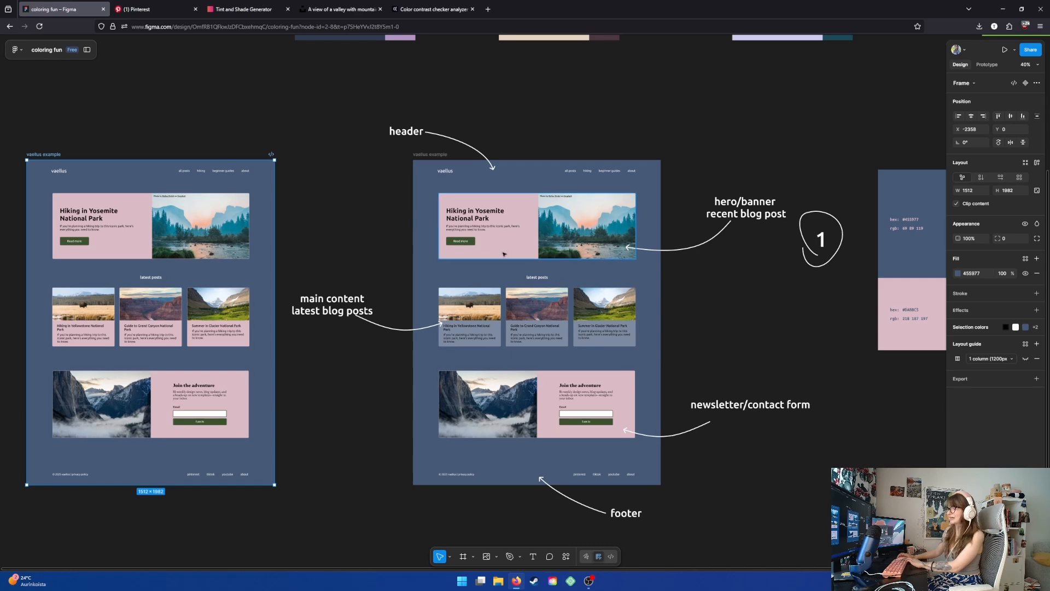
scroll(271, 377, "down", 2, "ctrl")
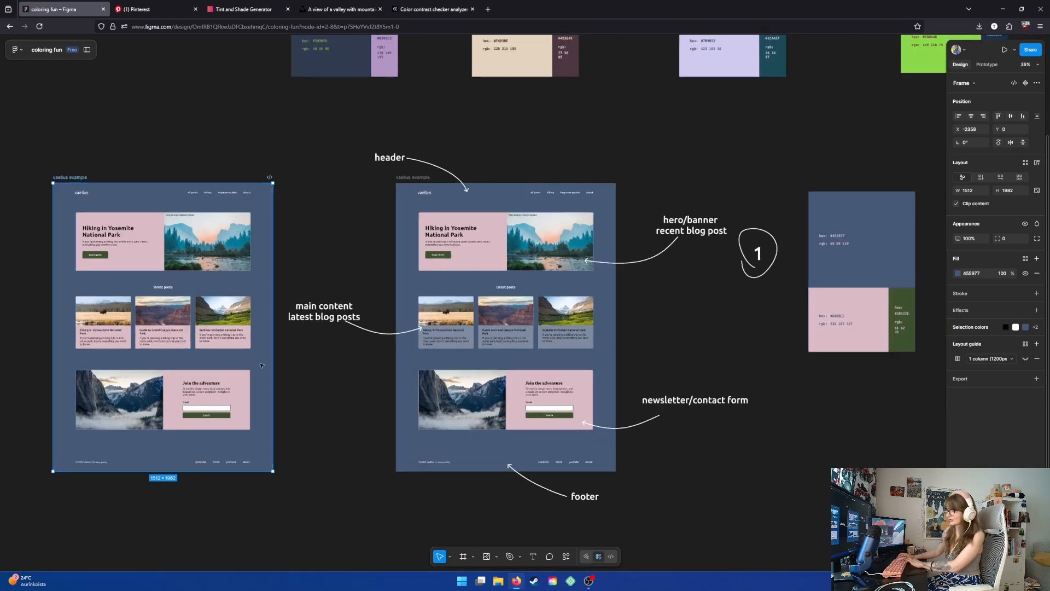
scroll(219, 273, "left", 3)
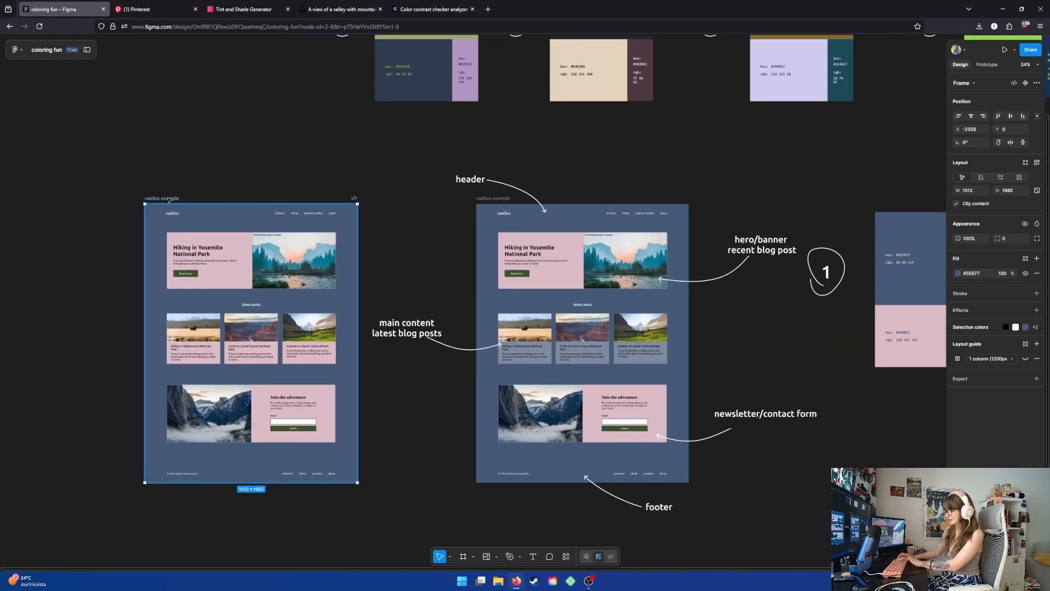
key("Delete")
- Move palette 1 into the top row with the other palettes and place palette 2 beside the mockup
scroll(213, 244, "right", 3)
scroll(213, 244, "down", 3, "ctrl")
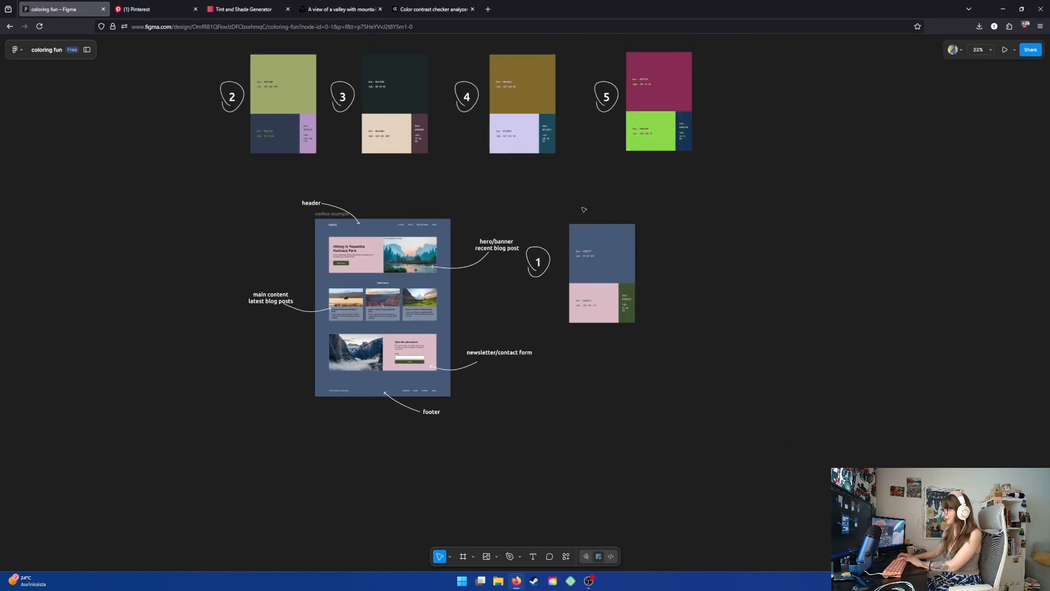
scroll(618, 194, "up", 2)
scroll(619, 195, "left", 2)
left_click(667, 288)
left_click_drag(667, 288, 202, 118)
left_click(341, 111)
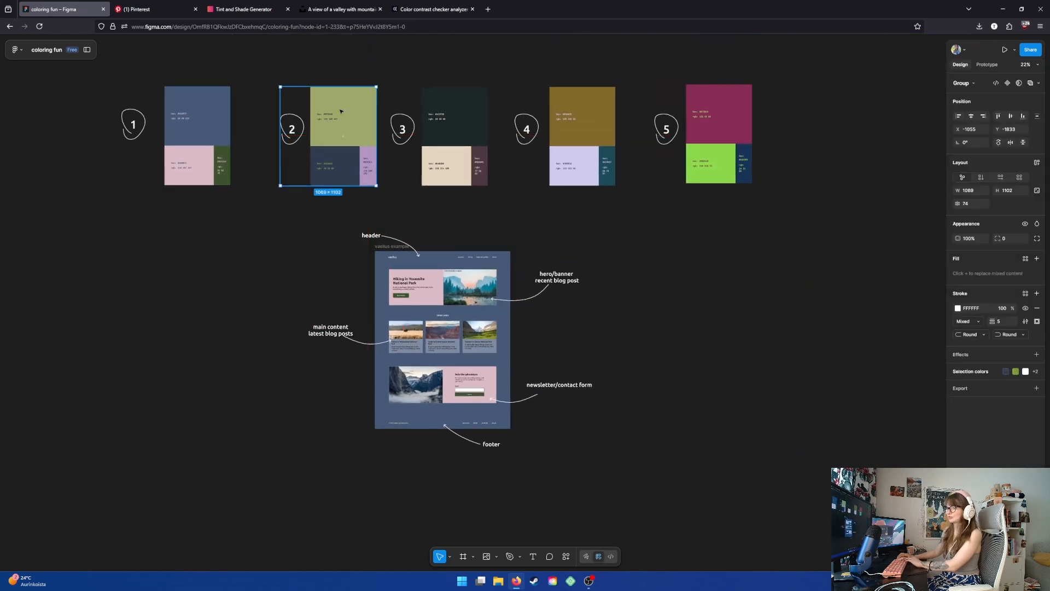
left_click_drag(341, 111, 665, 322)
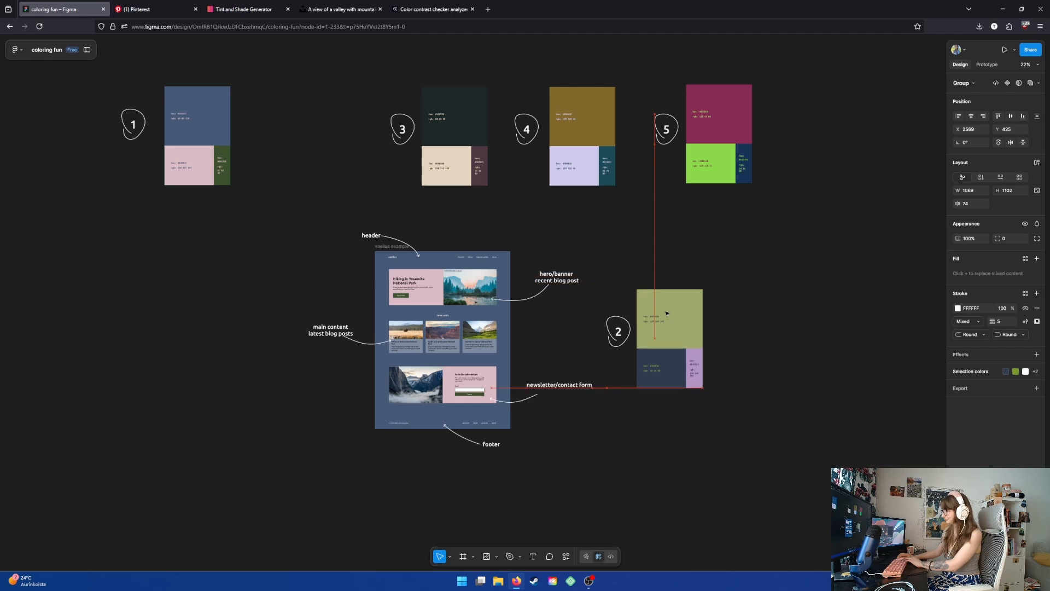
- Eyedrop palette 2's green 9FA96B onto the mockup frame's blue background color 455977
scroll(481, 383, "up", 3)
left_click(332, 176)
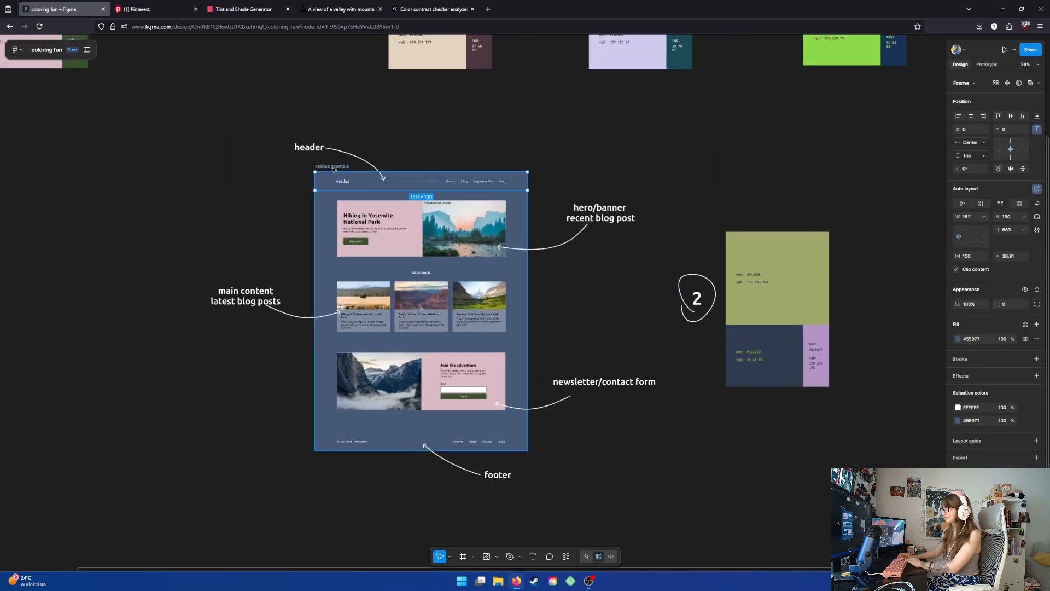
left_click(333, 167)
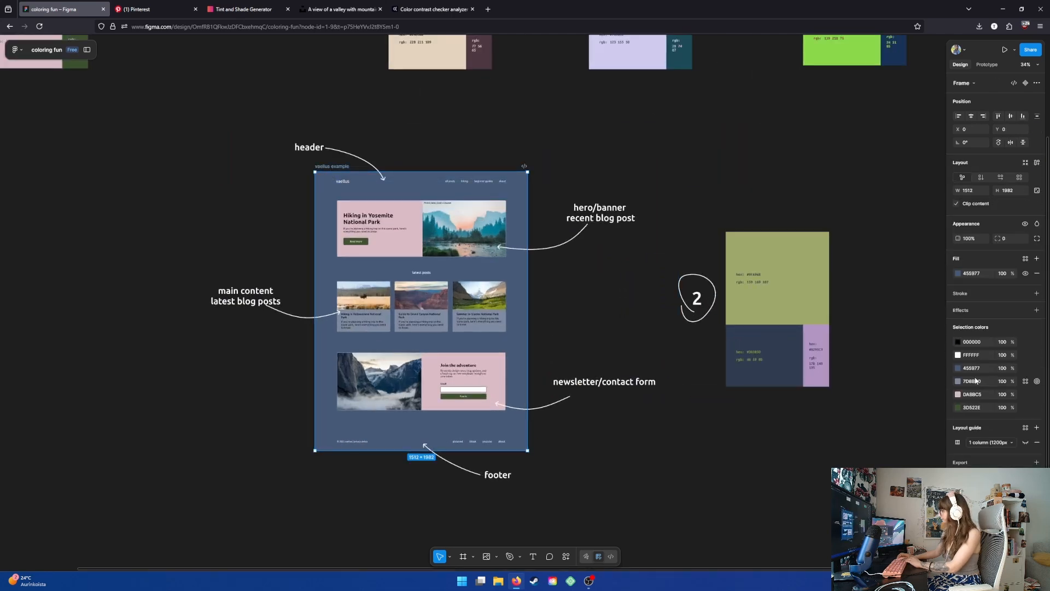
left_click(957, 368)
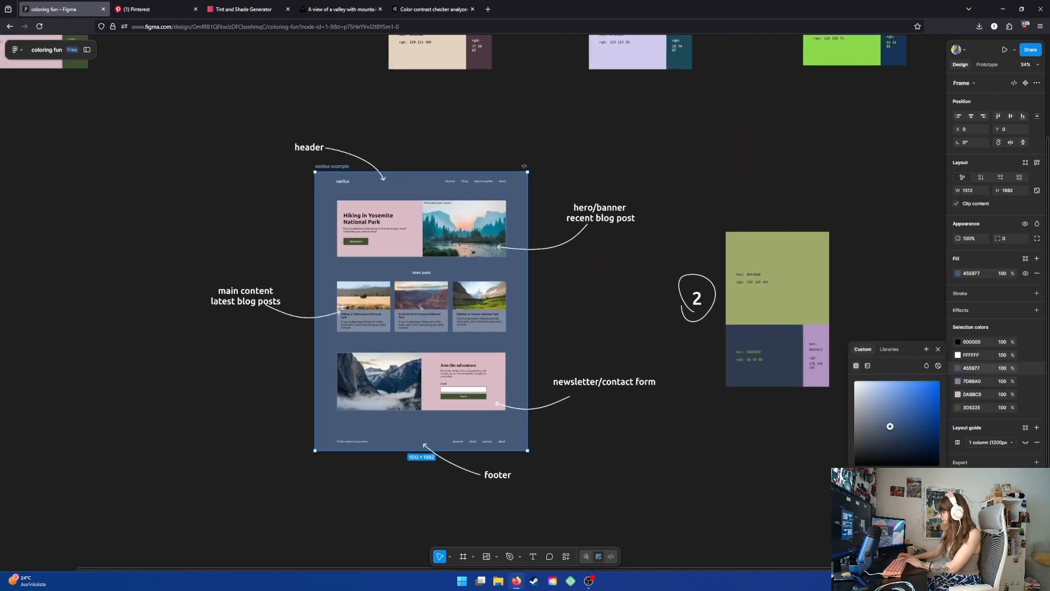
key("i")
left_click(782, 277)
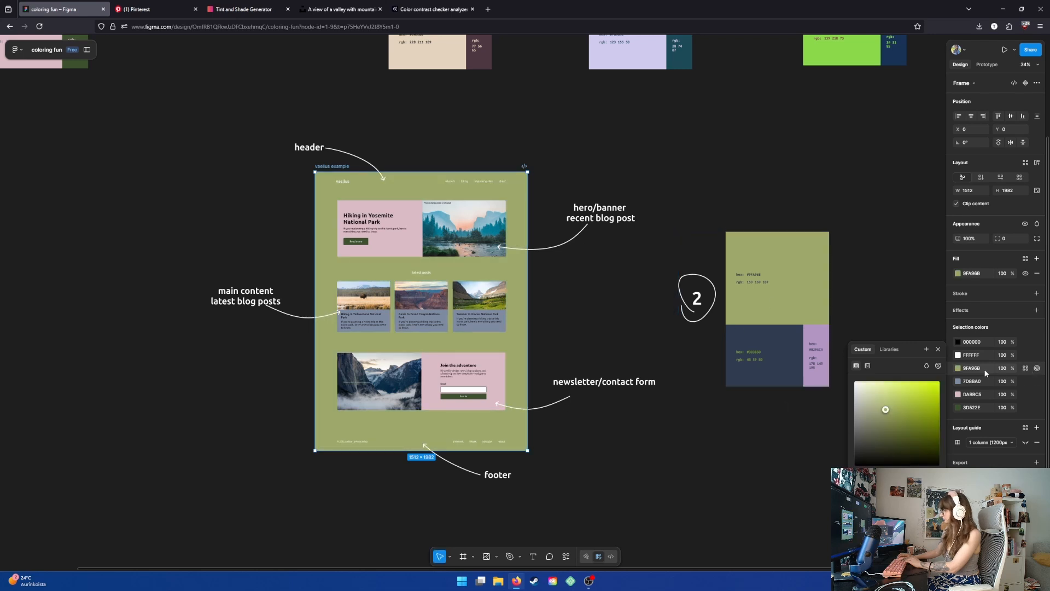
- Replace the mockup's pink DABBC5 with palette 2's navy 303B50 using the eyedropper
left_click(958, 394)
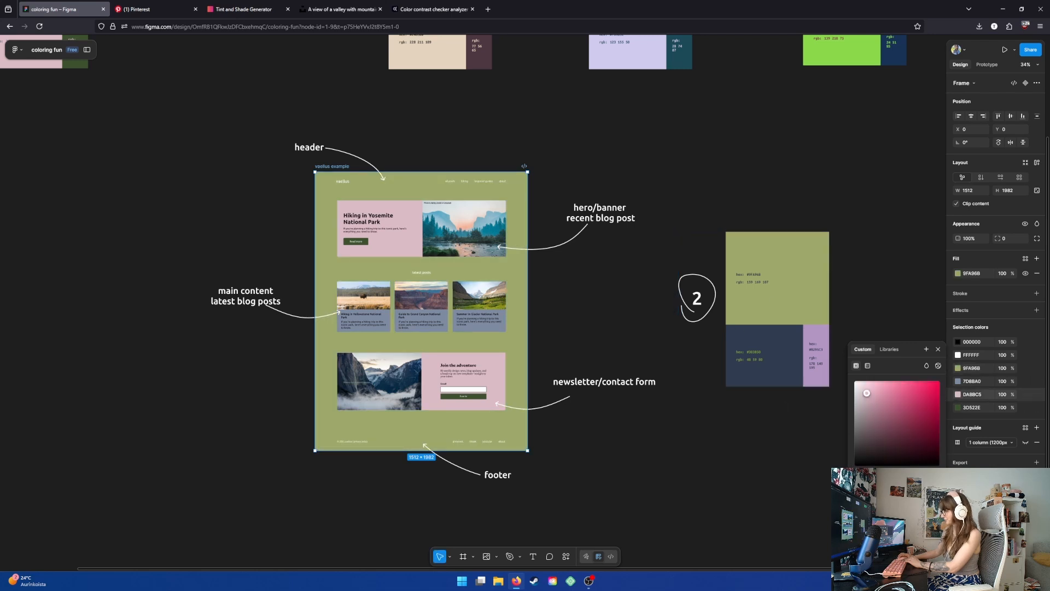
key("i")
left_click(758, 359)
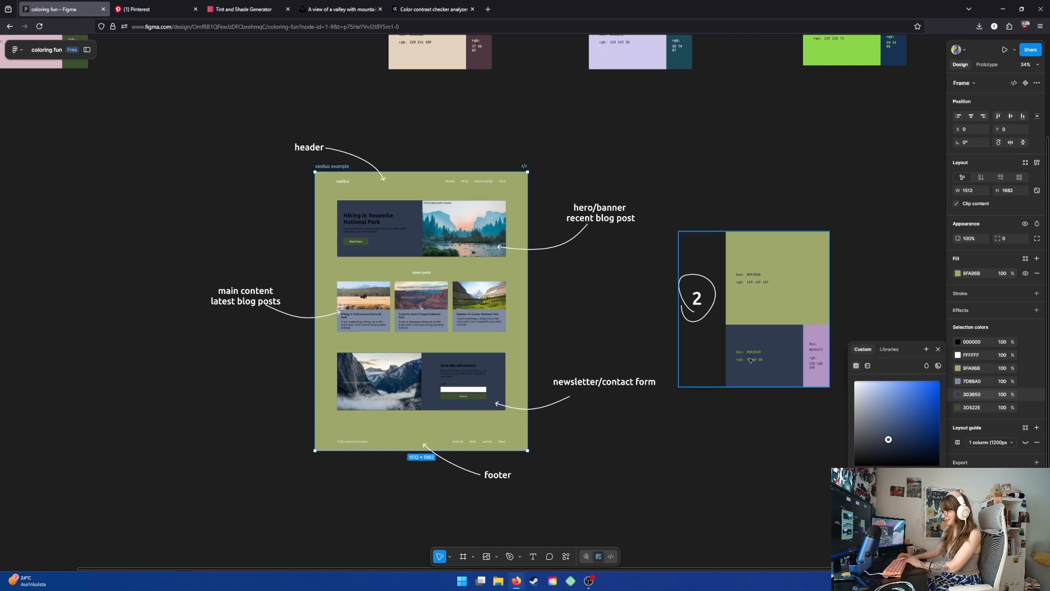
- Replace the dark green button color 3D522E with palette 2's purple B295C3 using the eyedropper
left_click(958, 408)
key("i")
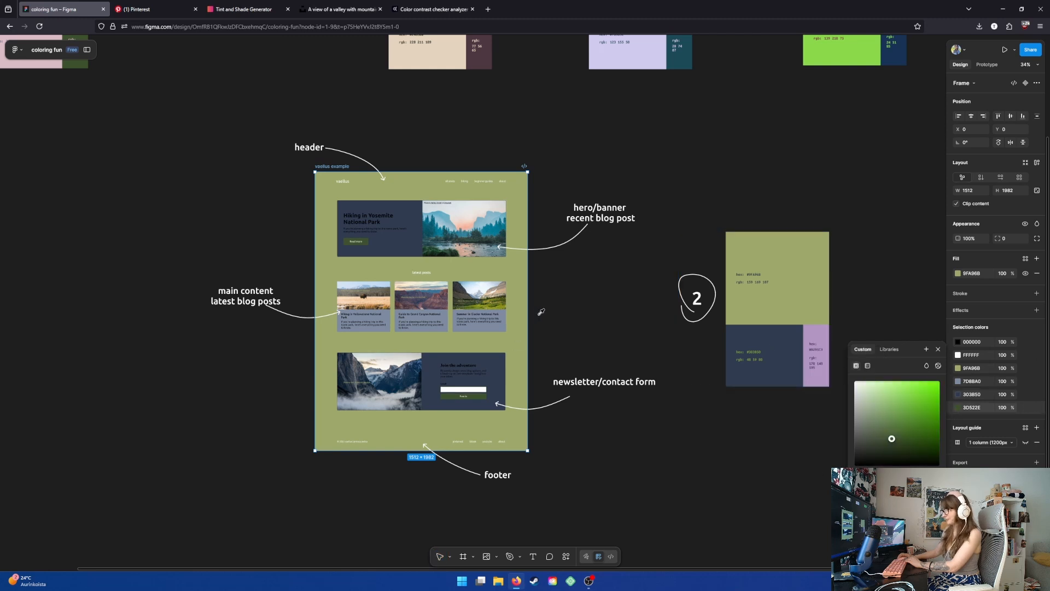
left_click(816, 333)
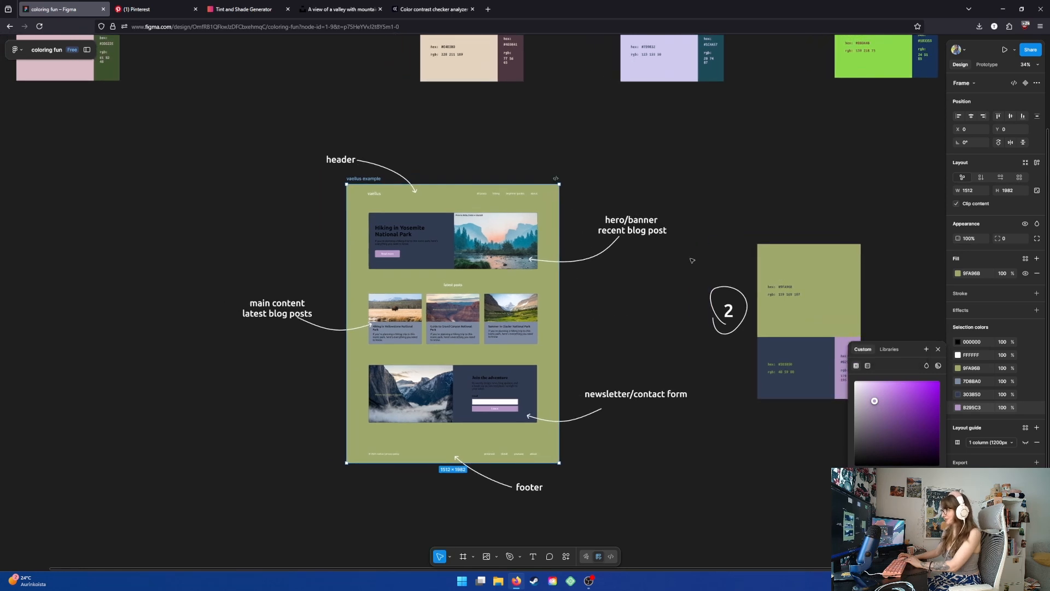
- Swap the mockup's white and black text colors so white becomes black and black becomes white
left_click(959, 355)
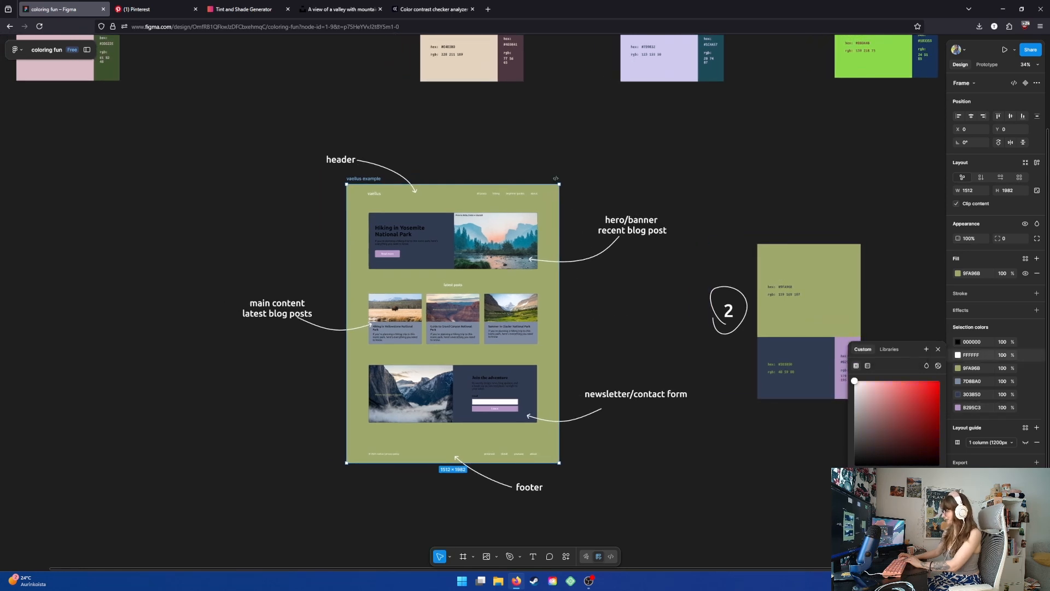
left_click(854, 466)
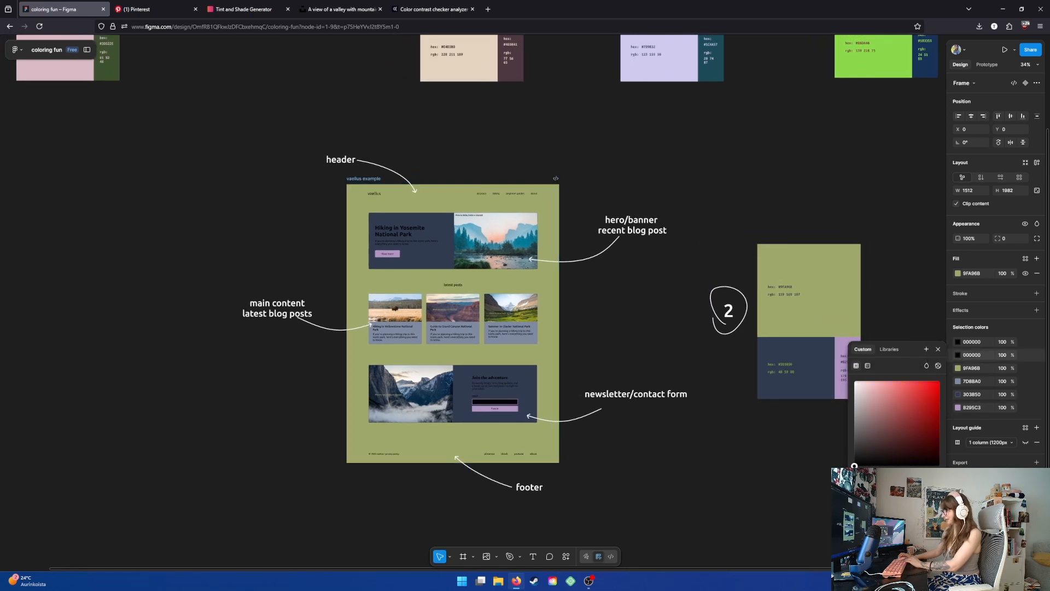
left_click(958, 341)
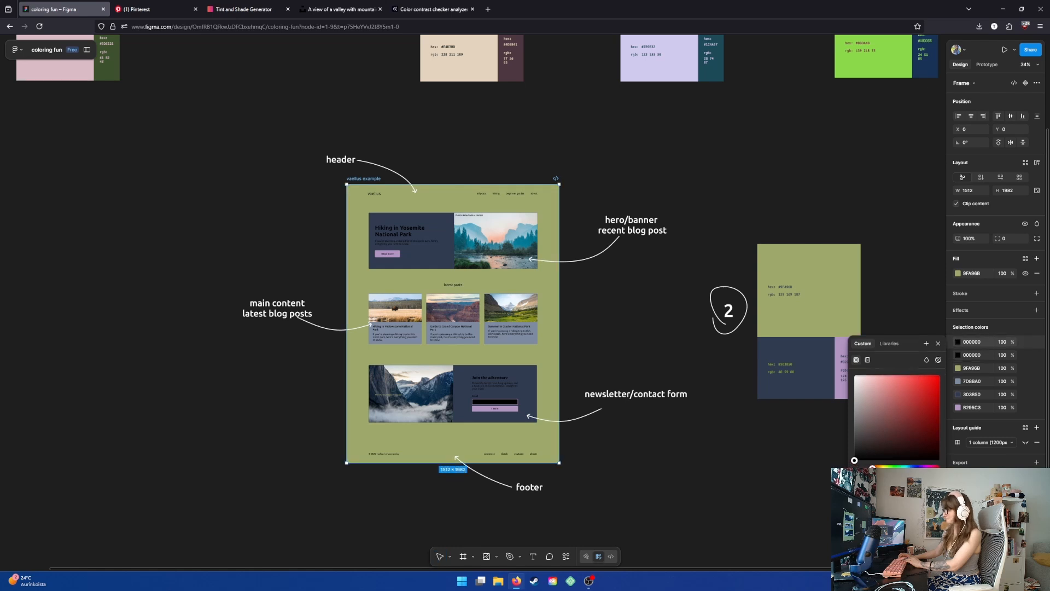
left_click(854, 375)
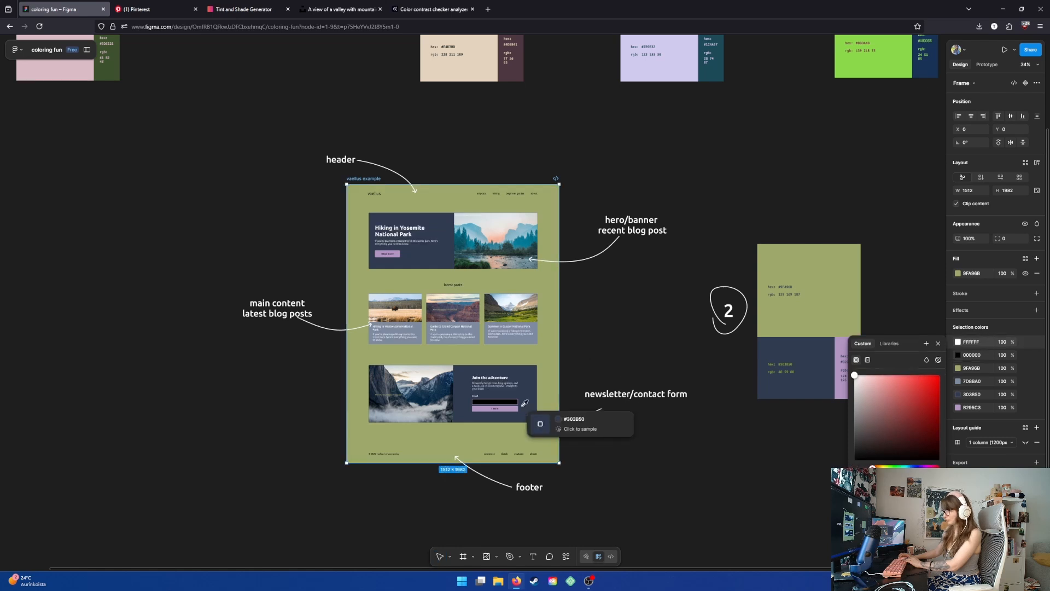
left_click(937, 344)
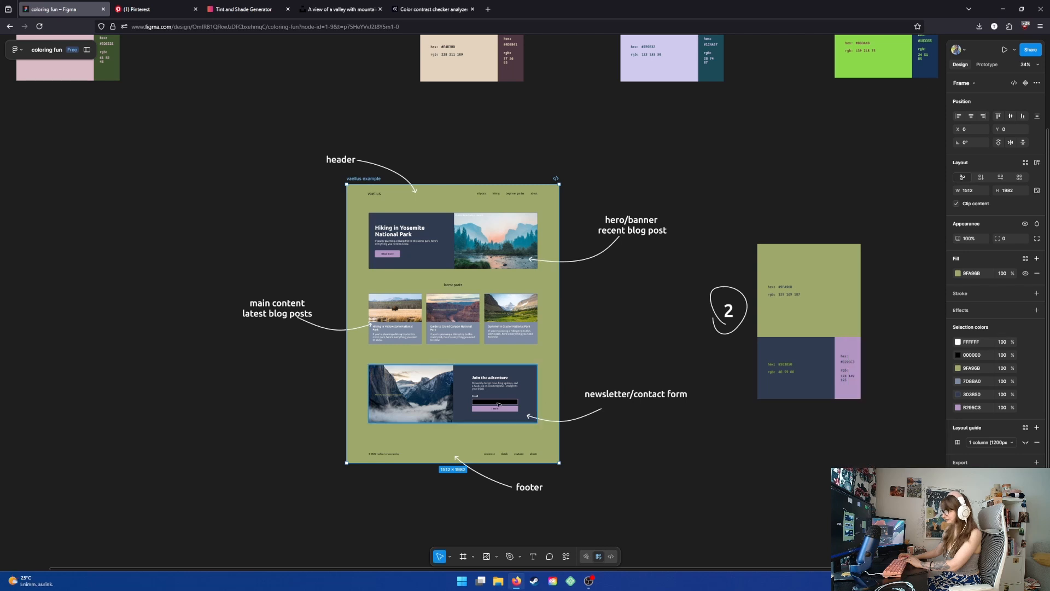
- Set the newsletter email field's fill to white FFFFFF
left_click(495, 405)
left_click(495, 405)
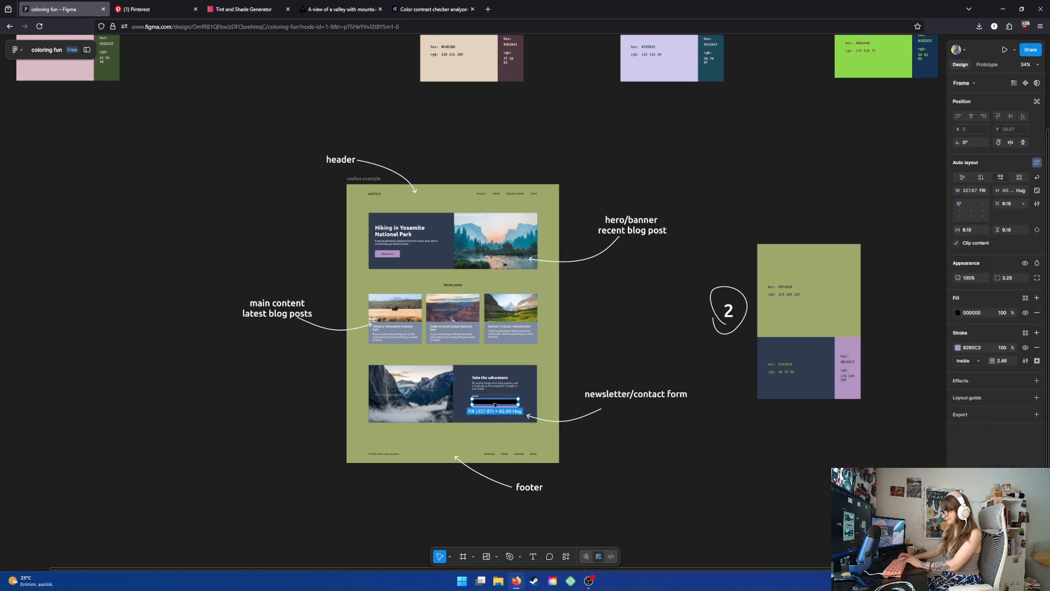
left_click(958, 314)
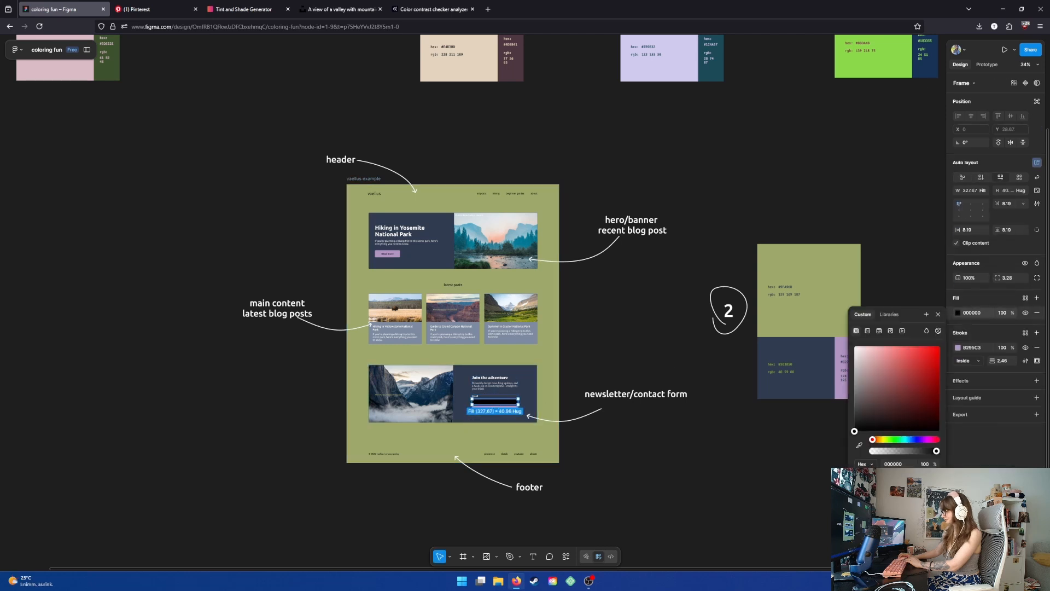
left_click_drag(855, 431, 855, 347)
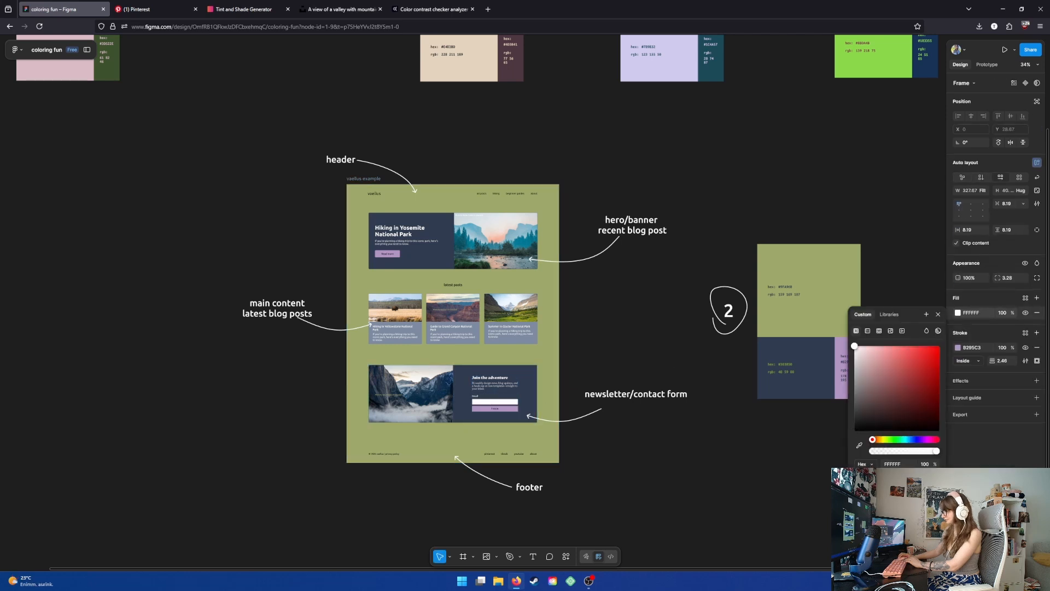
- Recolor the latest post cards from 7D8BA0 to the navy 303B50 sampled from the hero section
left_click(586, 308)
left_click(497, 322)
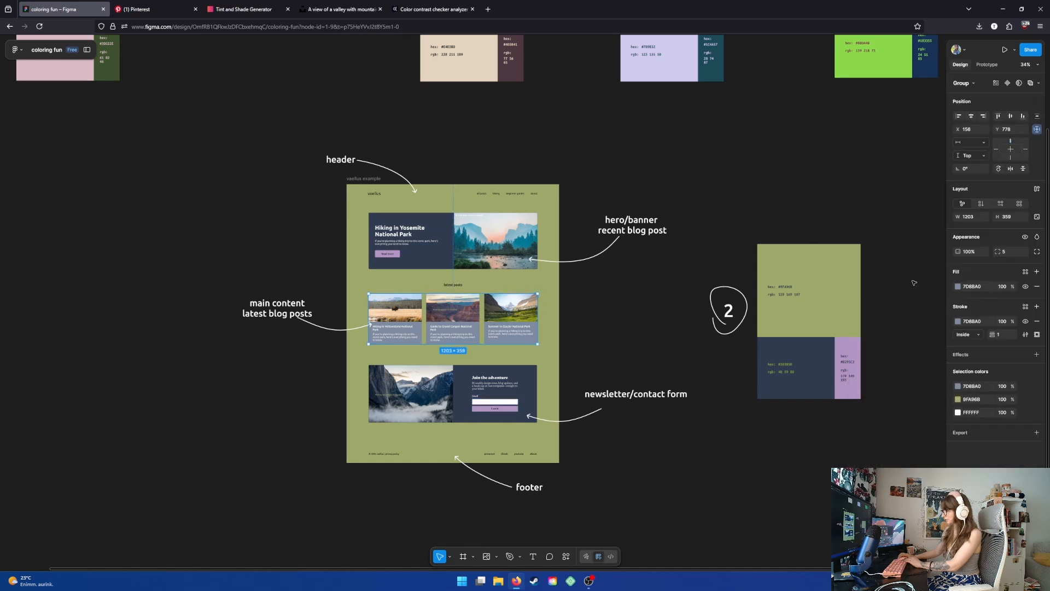
left_click(958, 388)
left_click(859, 479)
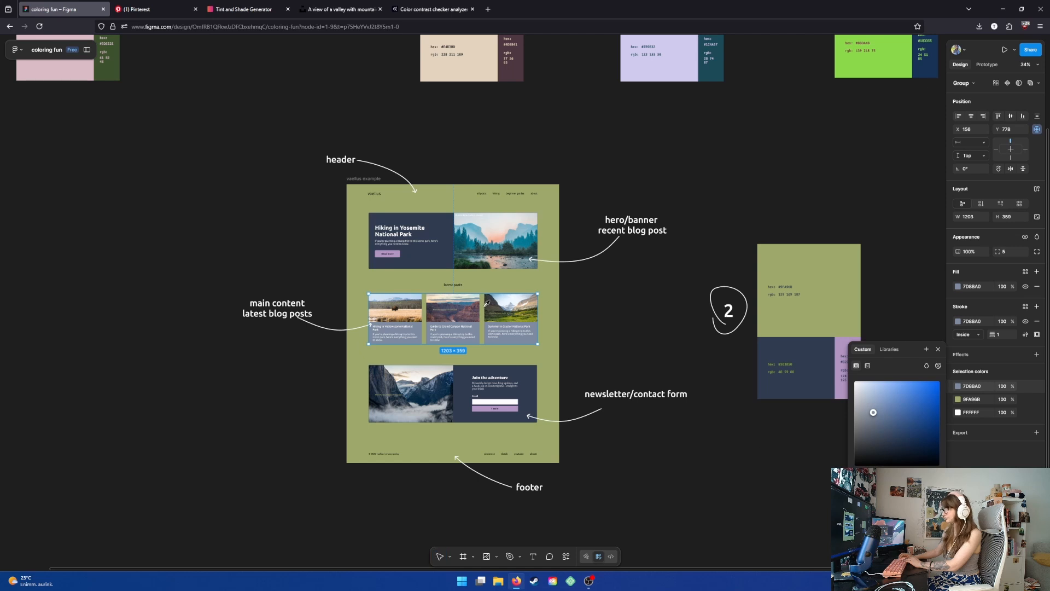
left_click(445, 267)
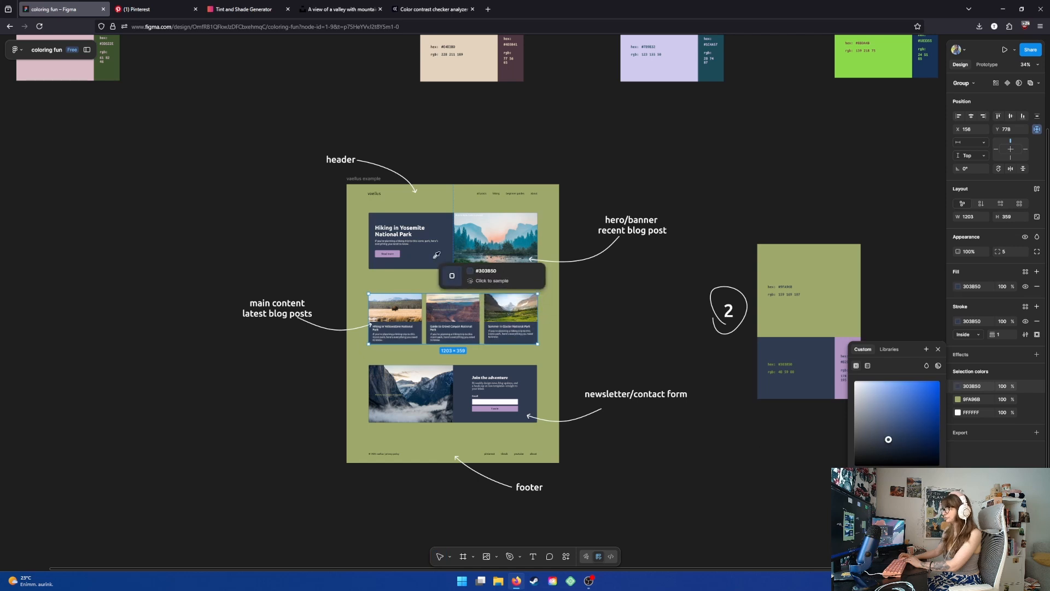
left_click(615, 288)
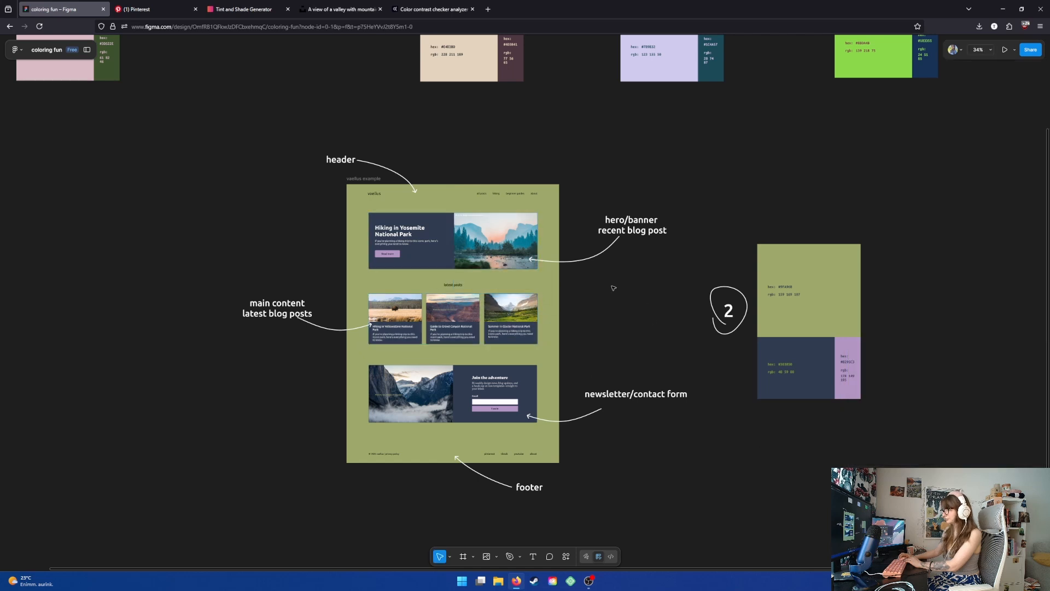
- Zoom in to review the mockup recolored with palette 2
scroll(413, 335, "up", 3)
left_click_drag(662, 276, 666, 280)
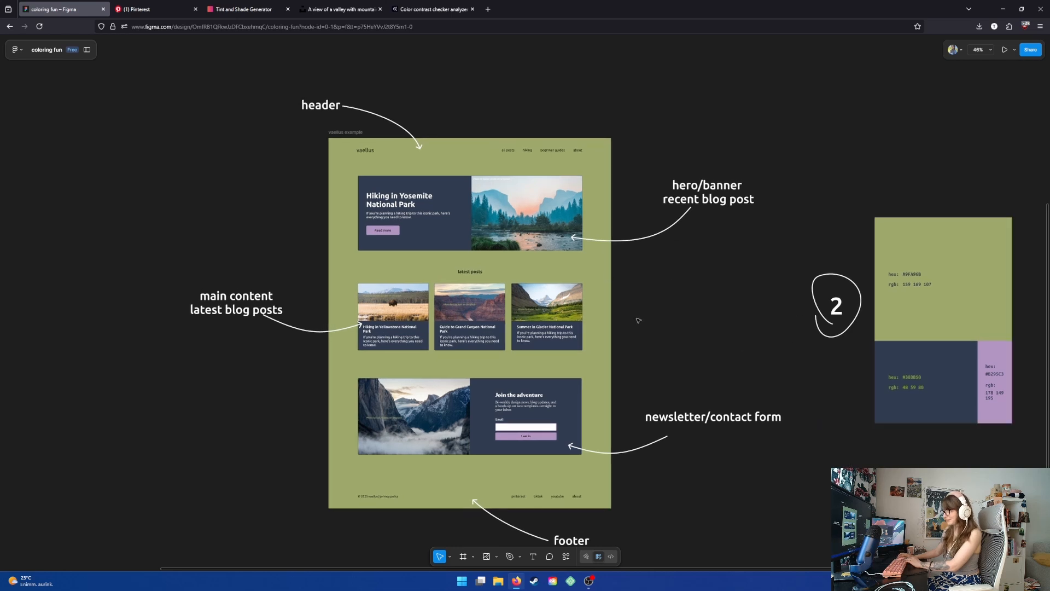
scroll(638, 320, "down", 1)
left_click_drag(650, 301, 667, 278)
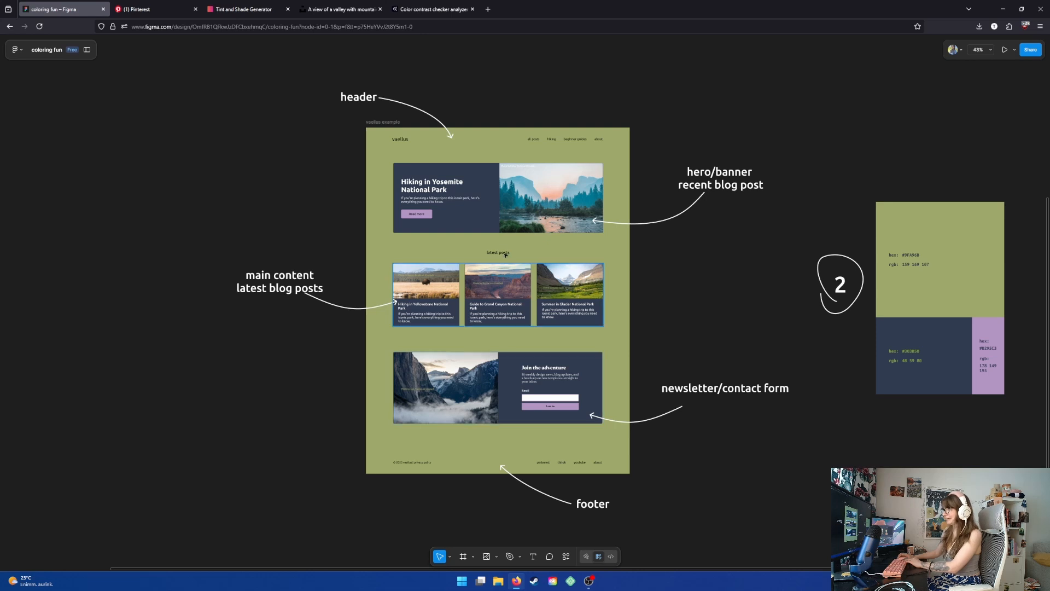
scroll(496, 272, "up", 3)
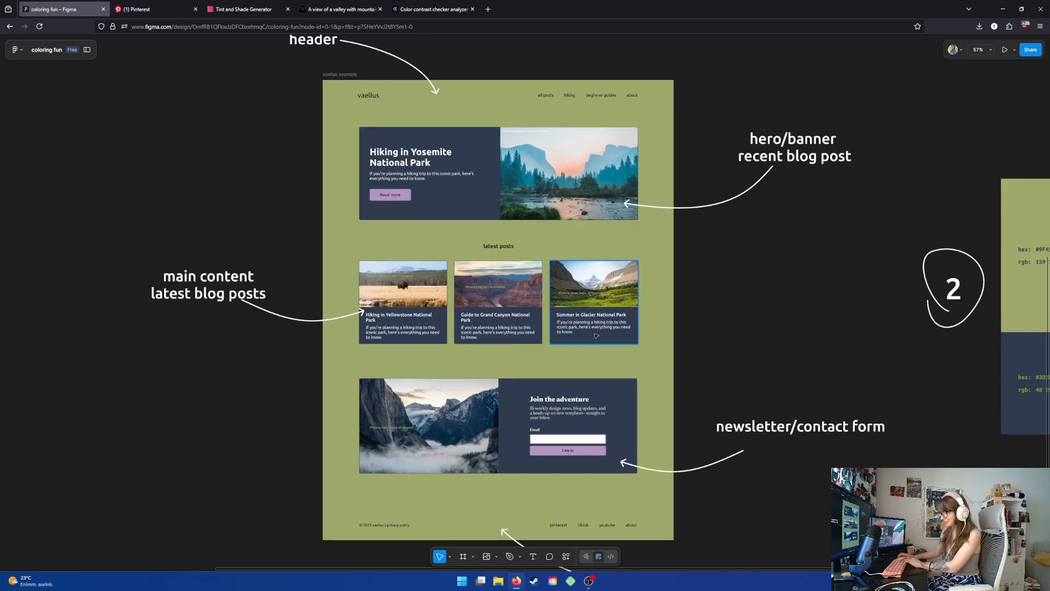
- Copy palette 2's green 9FA96B into the Tint & Shade Generator, generate its shades, and copy the 50% shade 555536
scroll(714, 344, "down", 2)
scroll(714, 344, "down", 3)
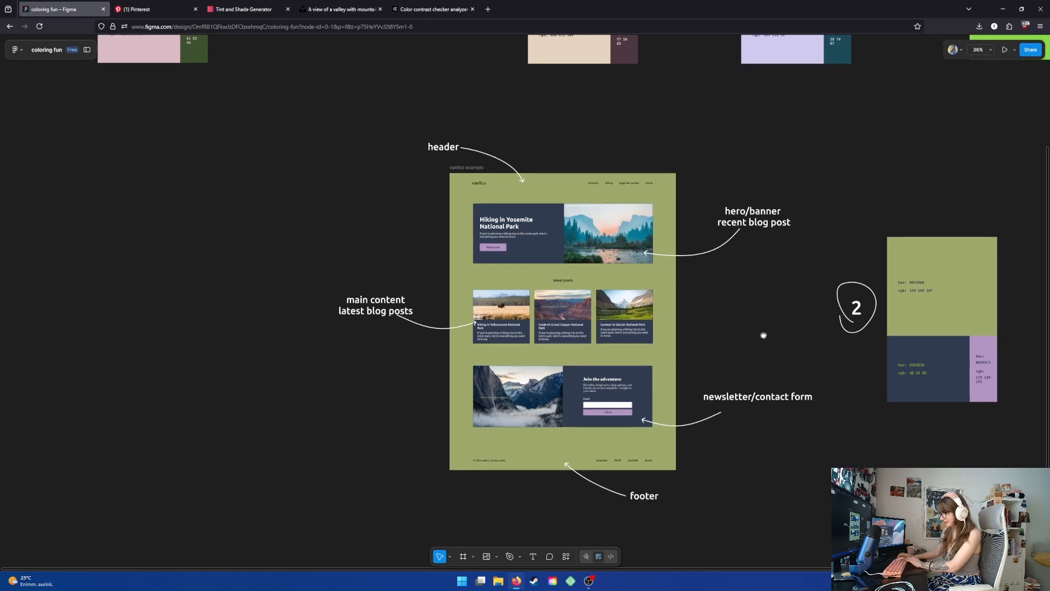
scroll(761, 336, "right", 2)
left_click(856, 239)
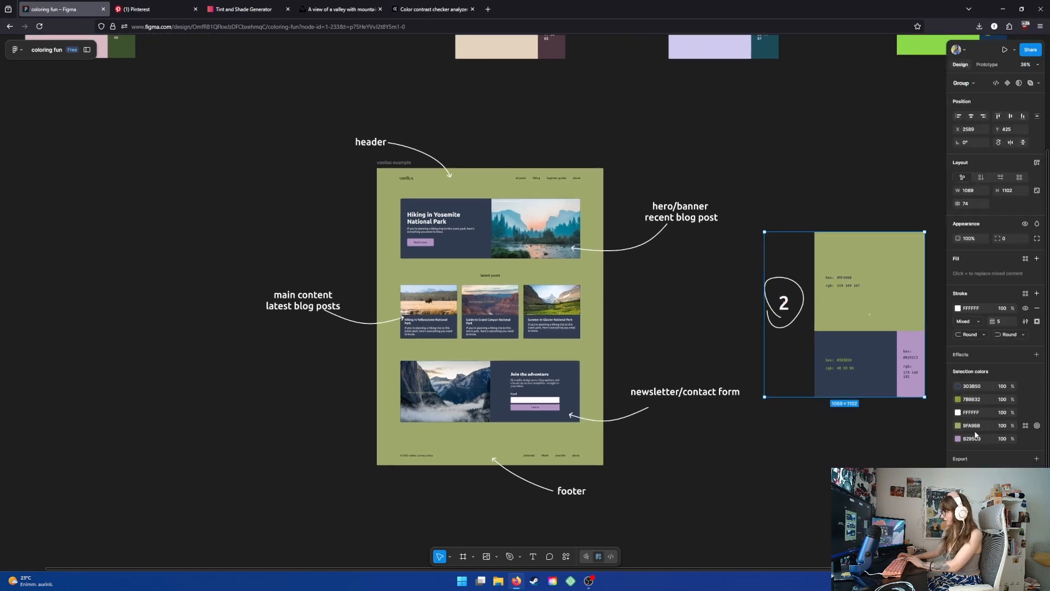
left_click(975, 430)
key("ctrl+c")
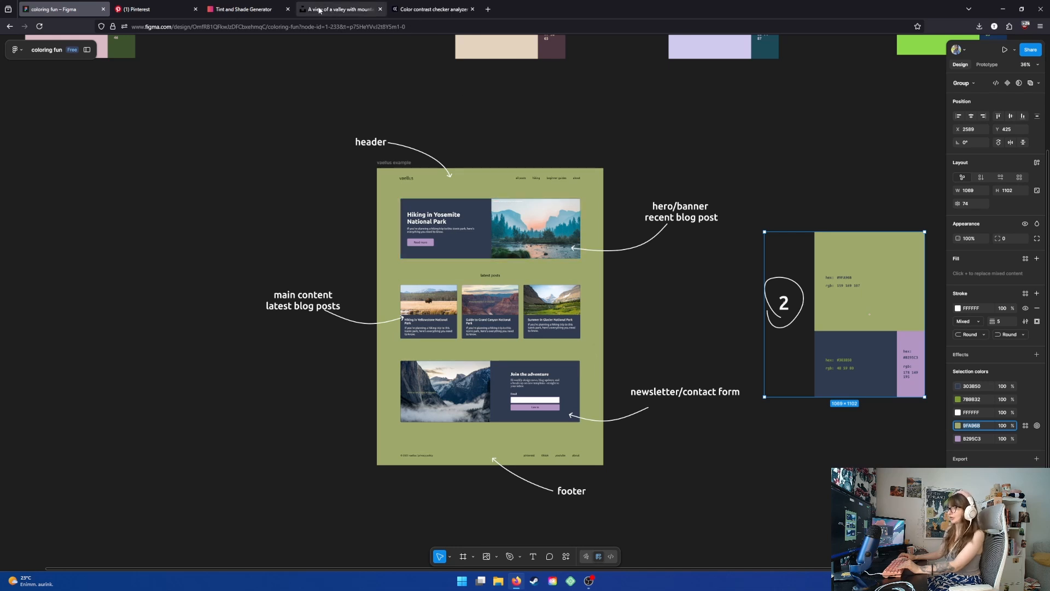
left_click(243, 9)
left_click_drag(478, 155, 324, 149)
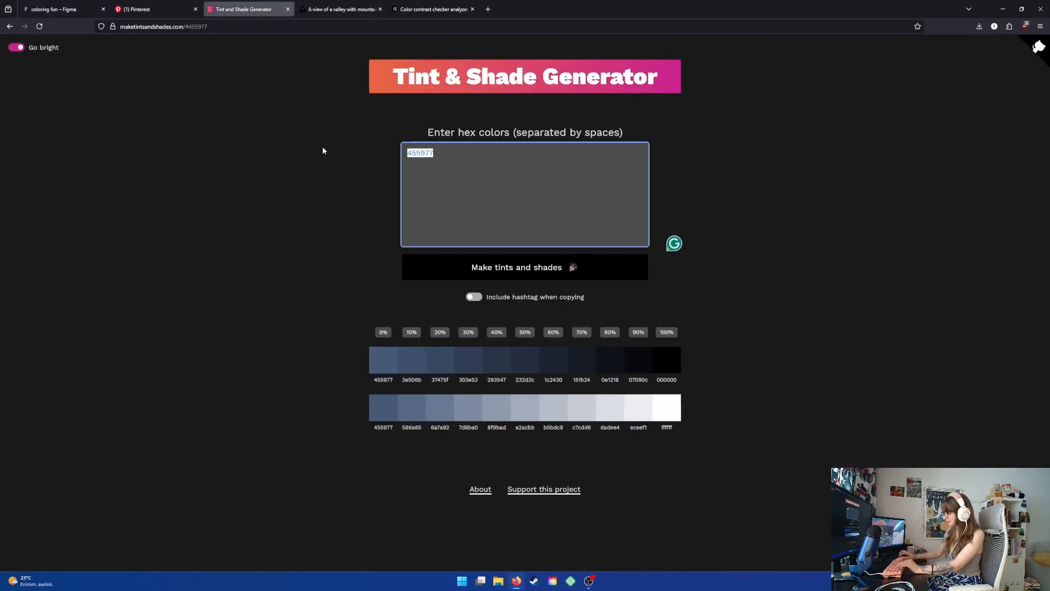
key("ctrl+v")
left_click(436, 259)
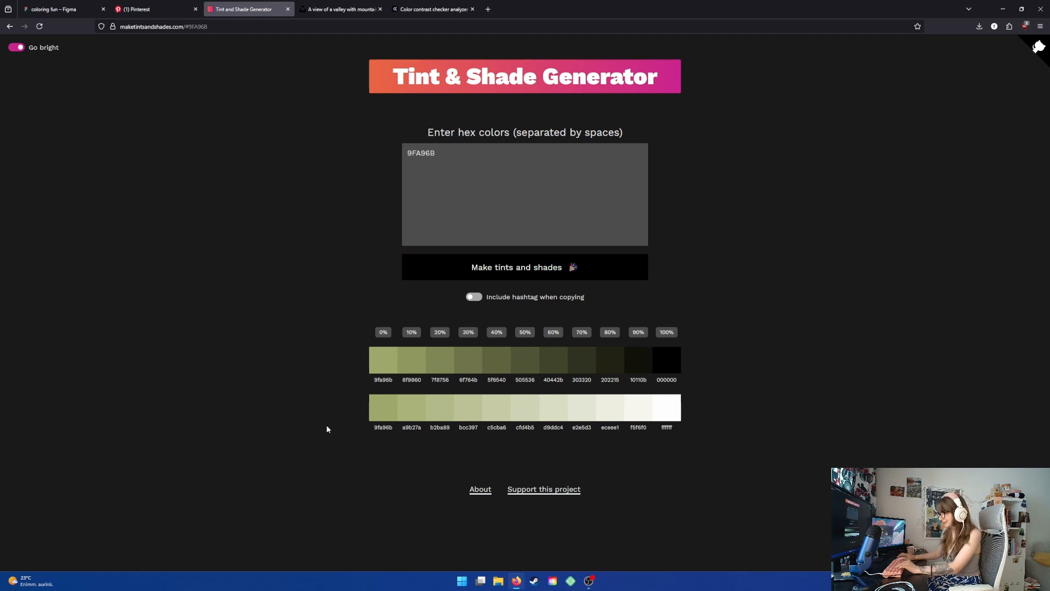
left_click(524, 361)
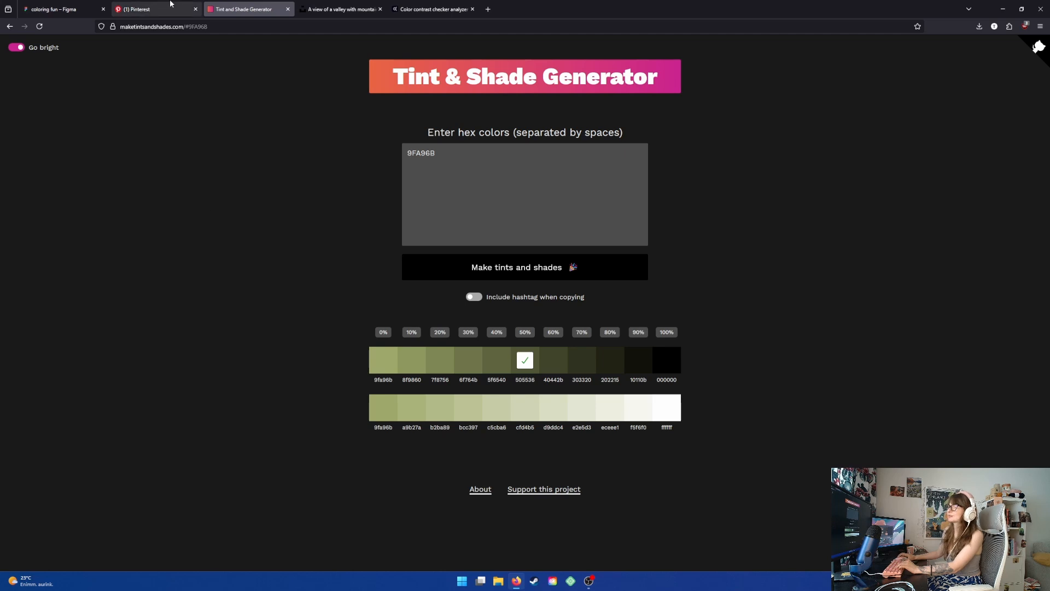
- Recolor the latest post cards from navy 303B50 to the green shade 555536
left_click(60, 10)
left_click(518, 330)
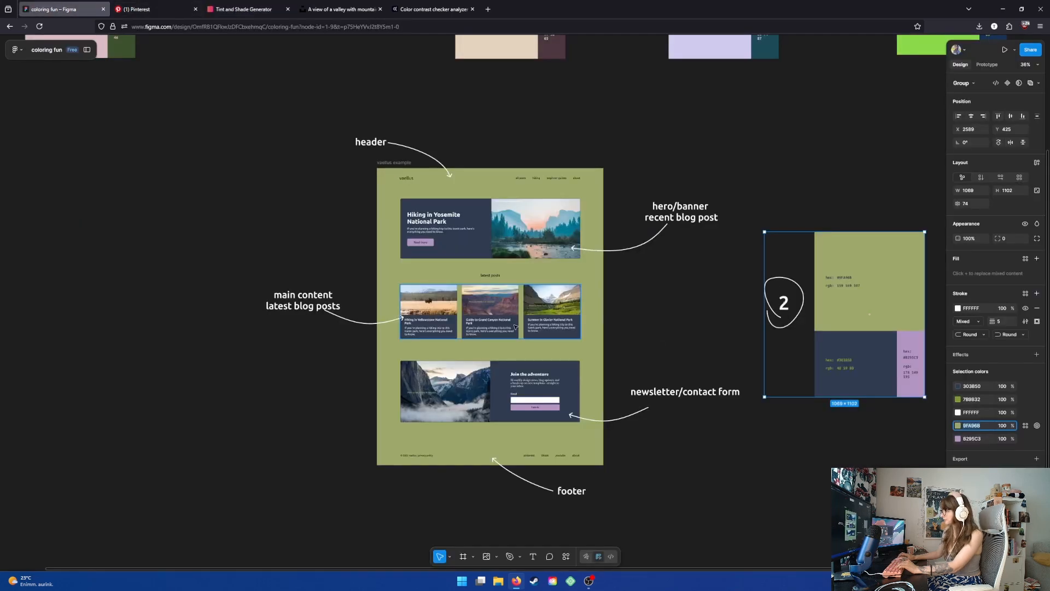
left_click(982, 387)
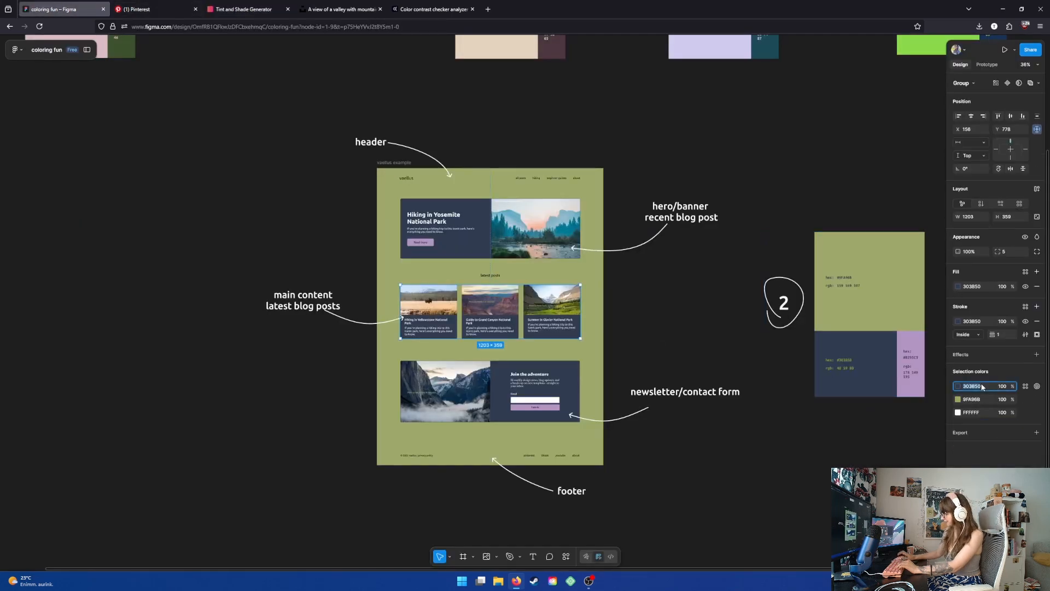
key("ctrl+v")
key("Return")
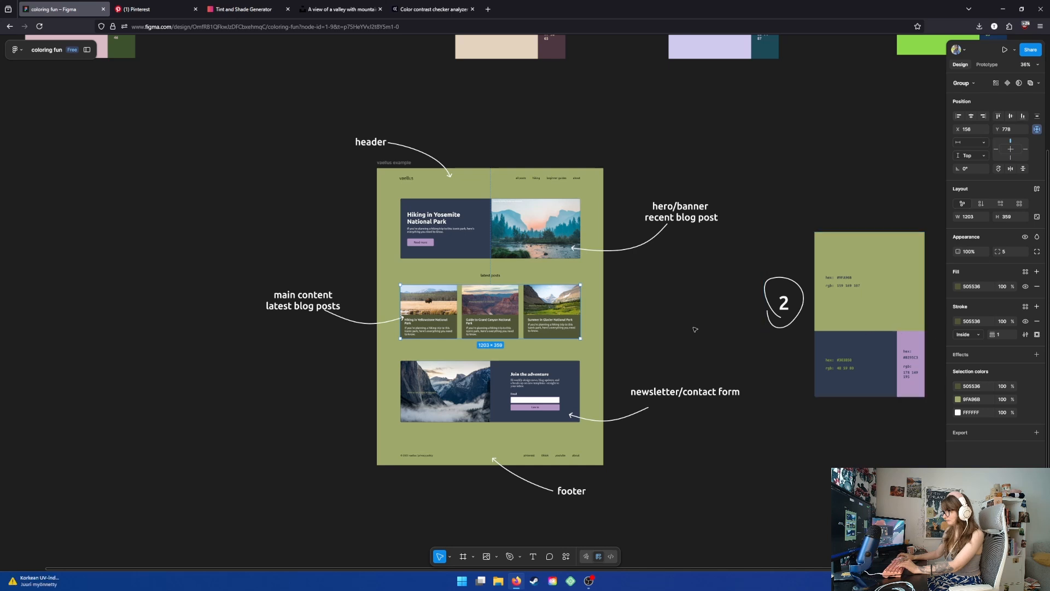
left_click(692, 328)
left_click_drag(670, 335, 661, 334)
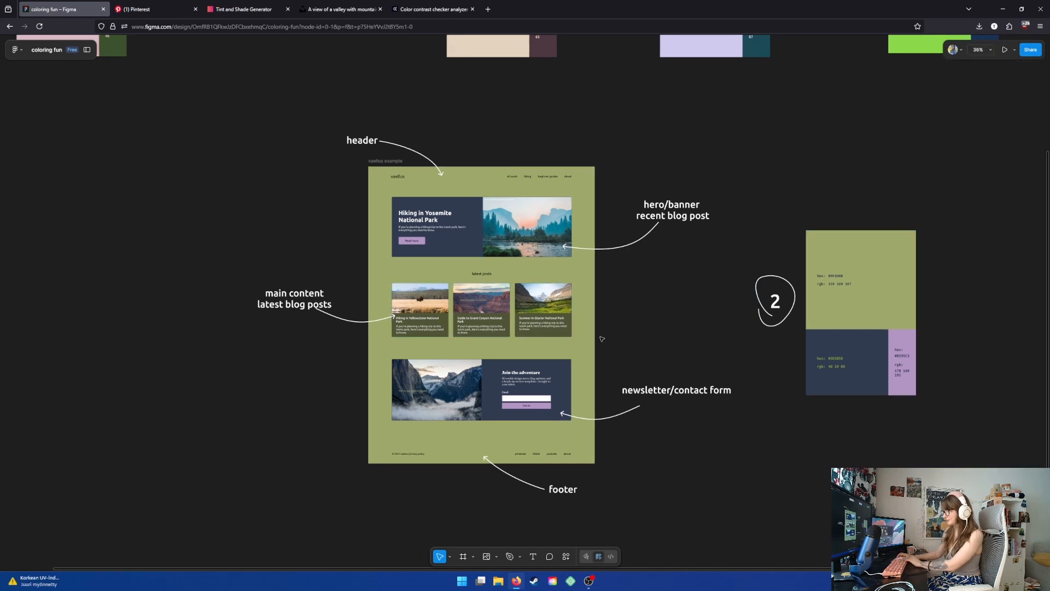
- Try setting the mockup frame's background fill to white, then undo it
scroll(660, 331, "up", 3)
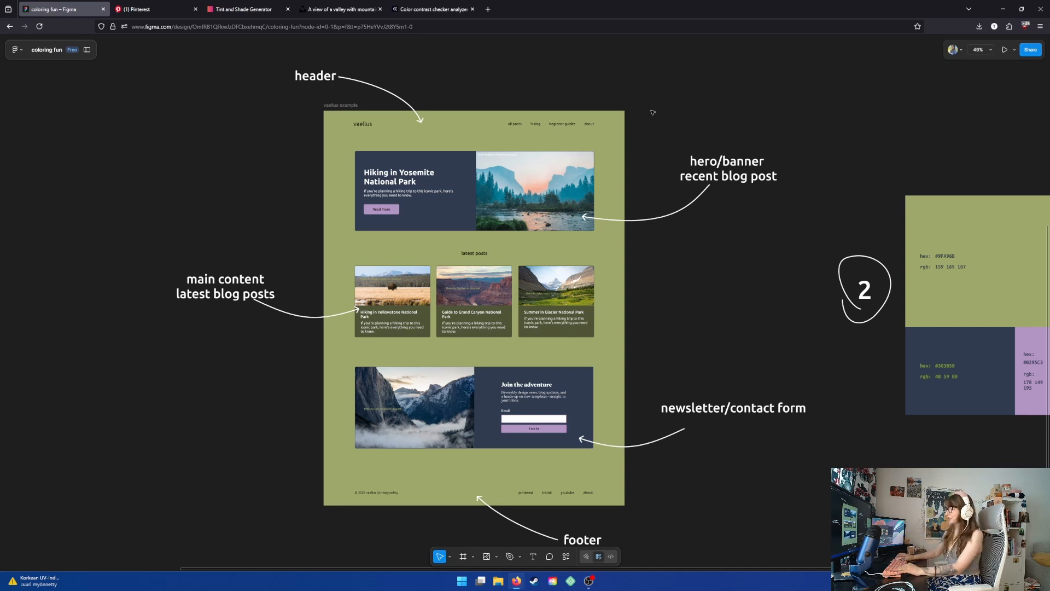
scroll(623, 171, "right", 2)
scroll(622, 171, "down", 2)
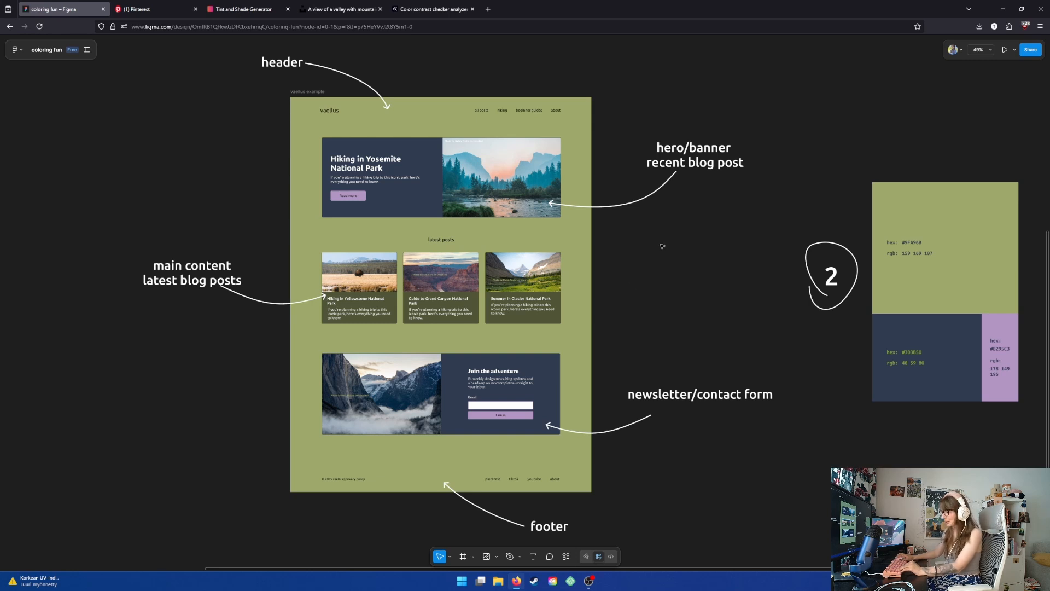
scroll(659, 250, "down", 1)
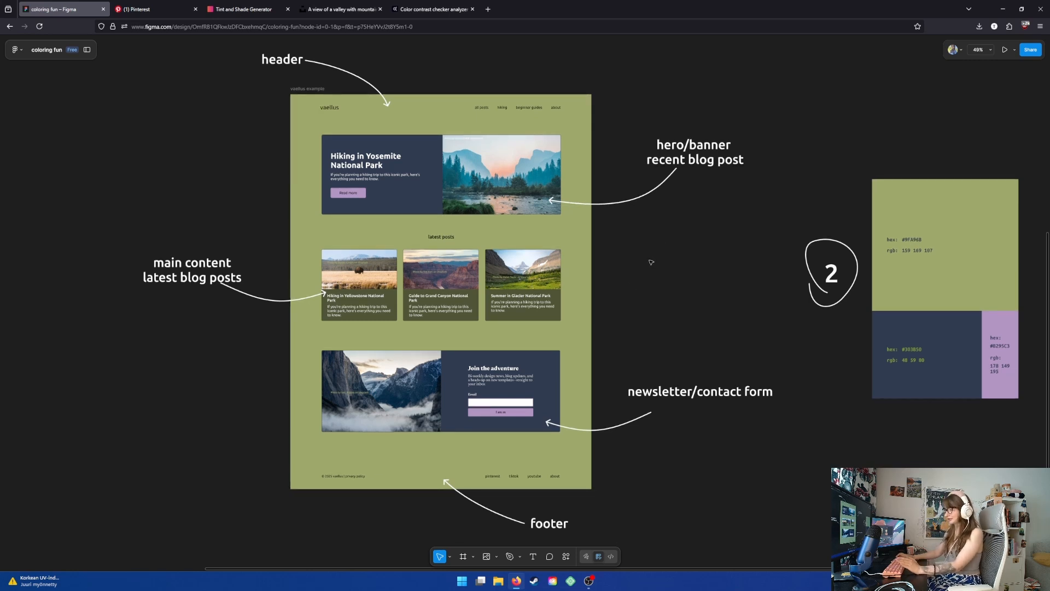
left_click(302, 90)
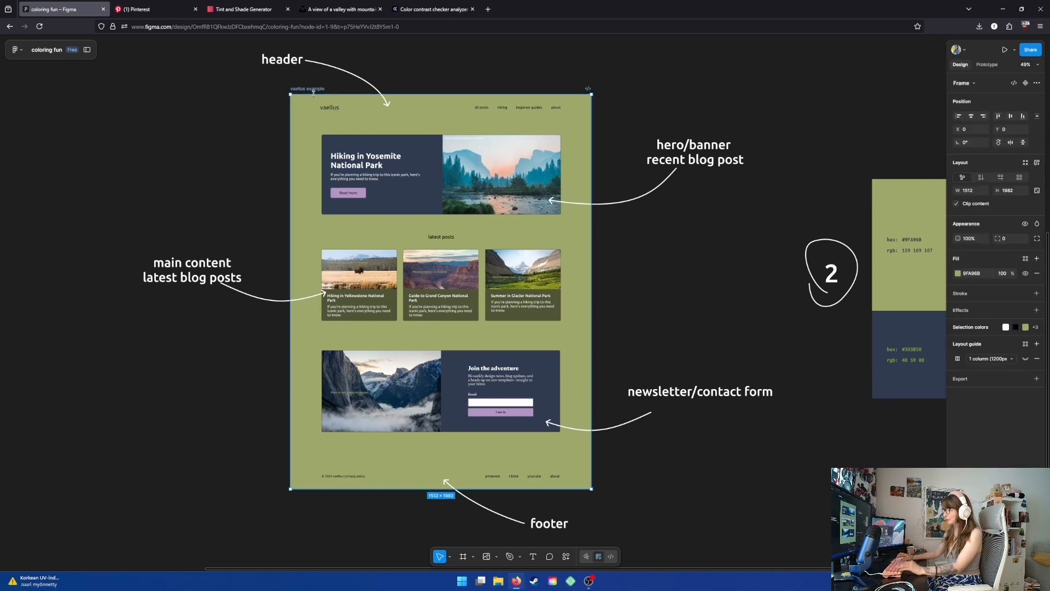
left_click(958, 274)
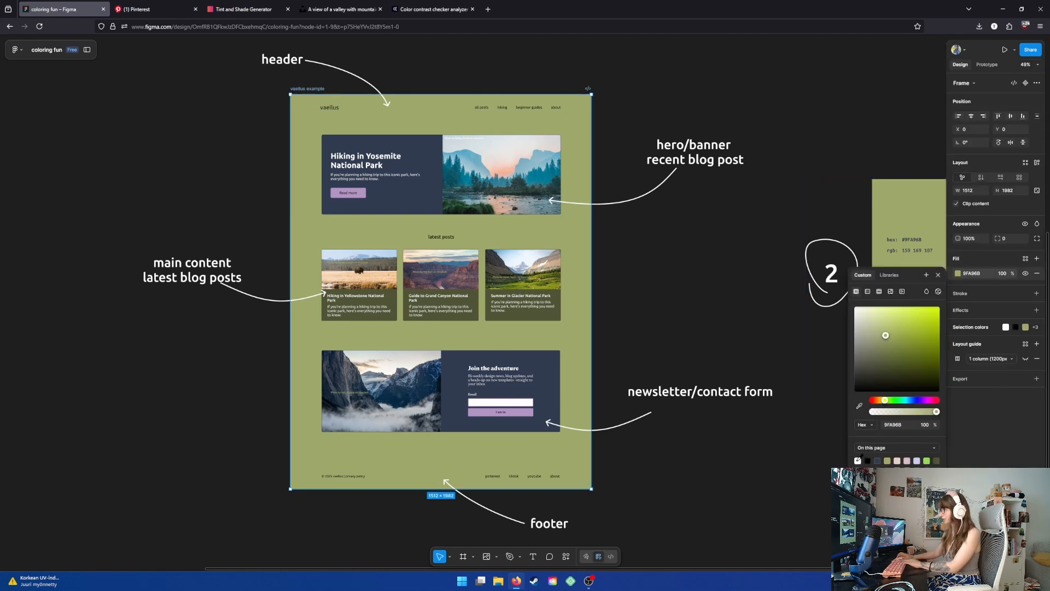
left_click_drag(886, 335, 854, 306)
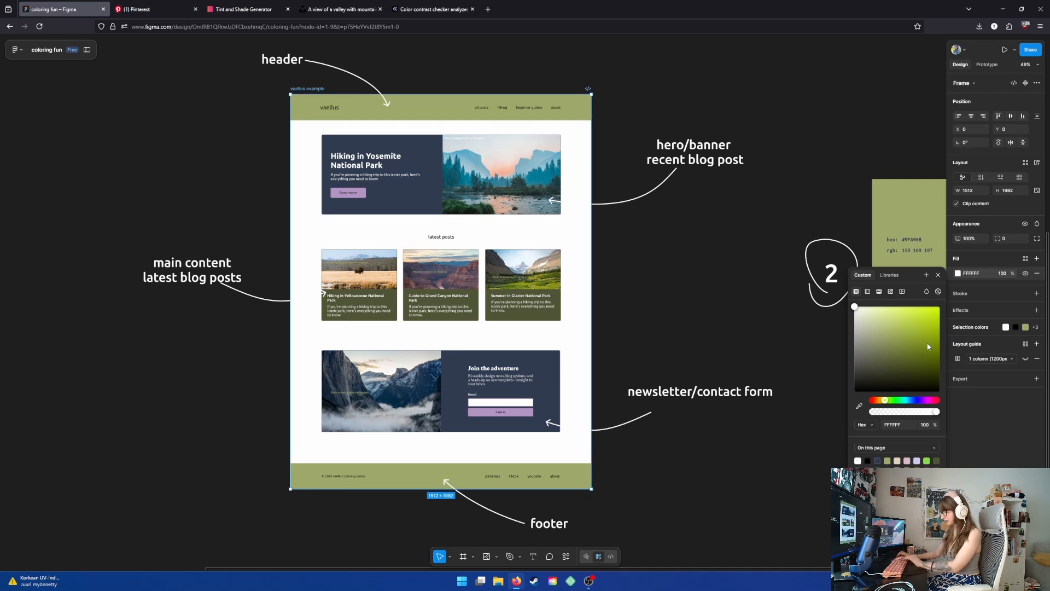
key("ctrl+z")
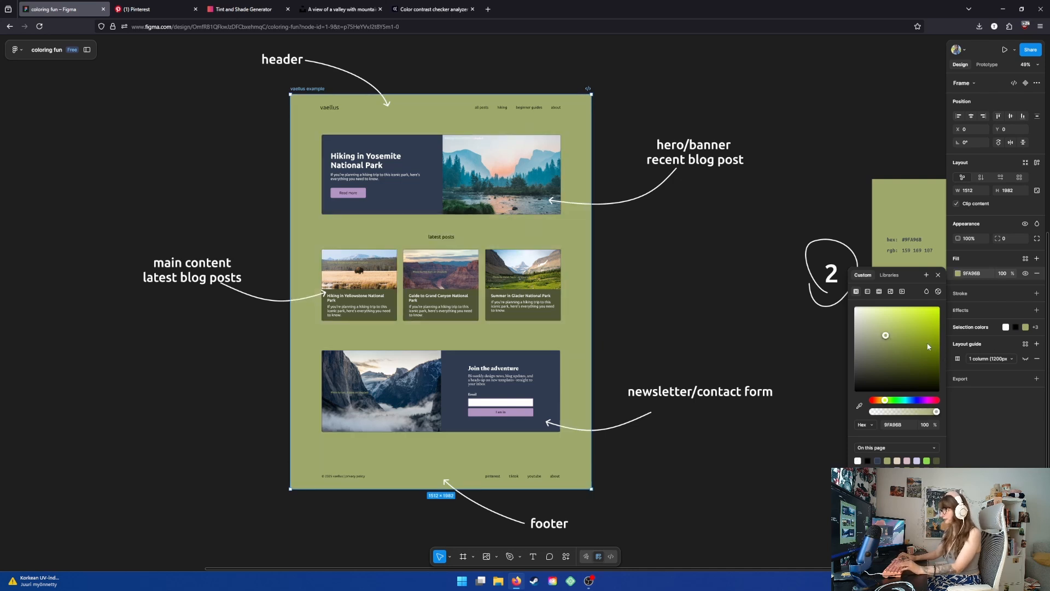
- Replace the mockup's green 9FA96B background color with white FFFFFF
left_click(969, 328)
left_click(958, 368)
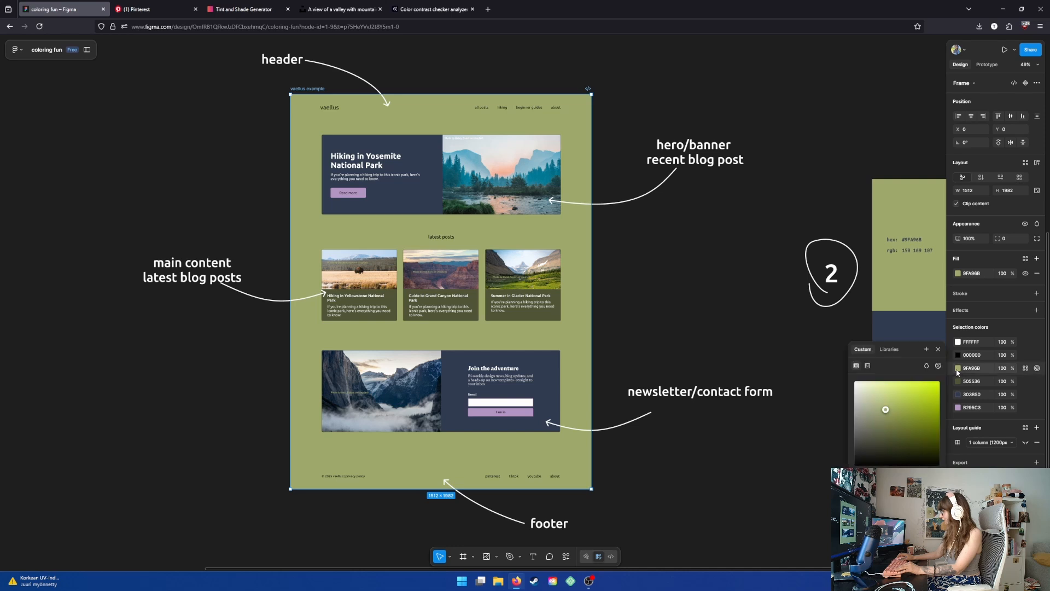
key("Return")
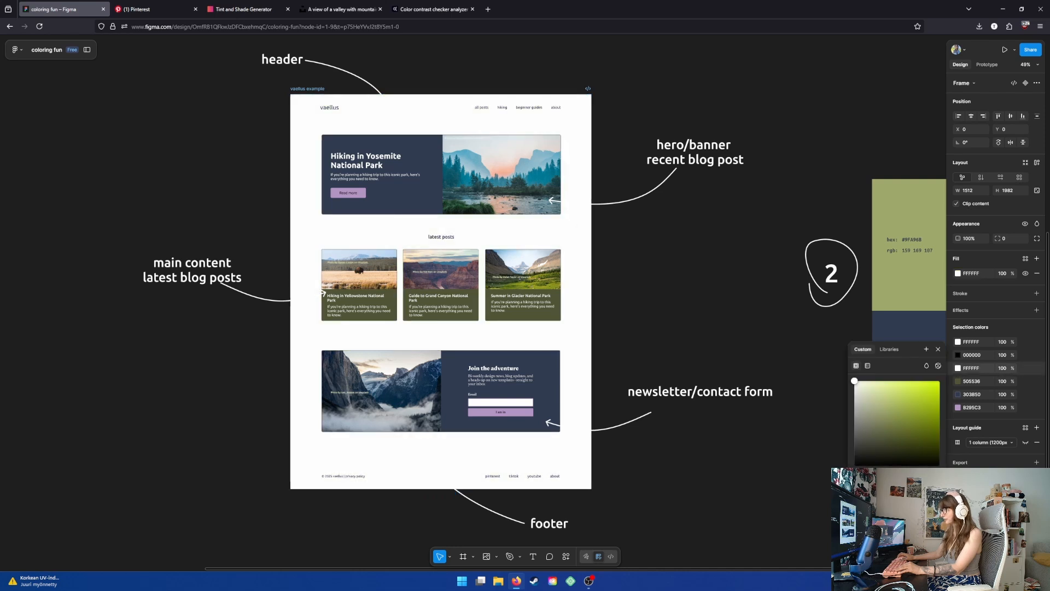
left_click(645, 286)
left_click_drag(647, 287, 666, 300)
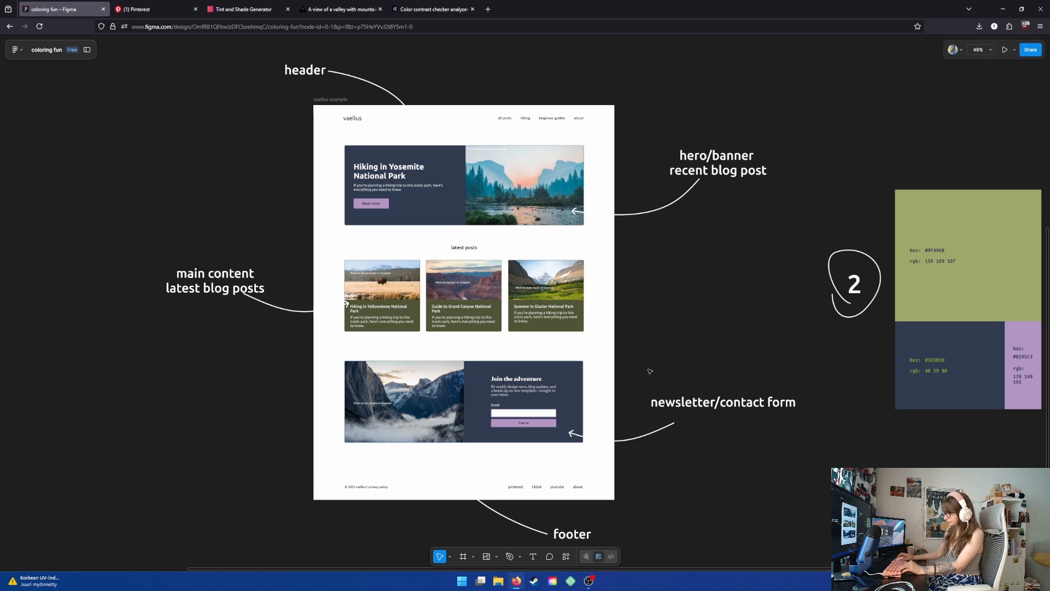
- Sample palette 2's green 9FA96B with the eyedropper to restore it as the mockup background instead of white
scroll(662, 364, "right", 2)
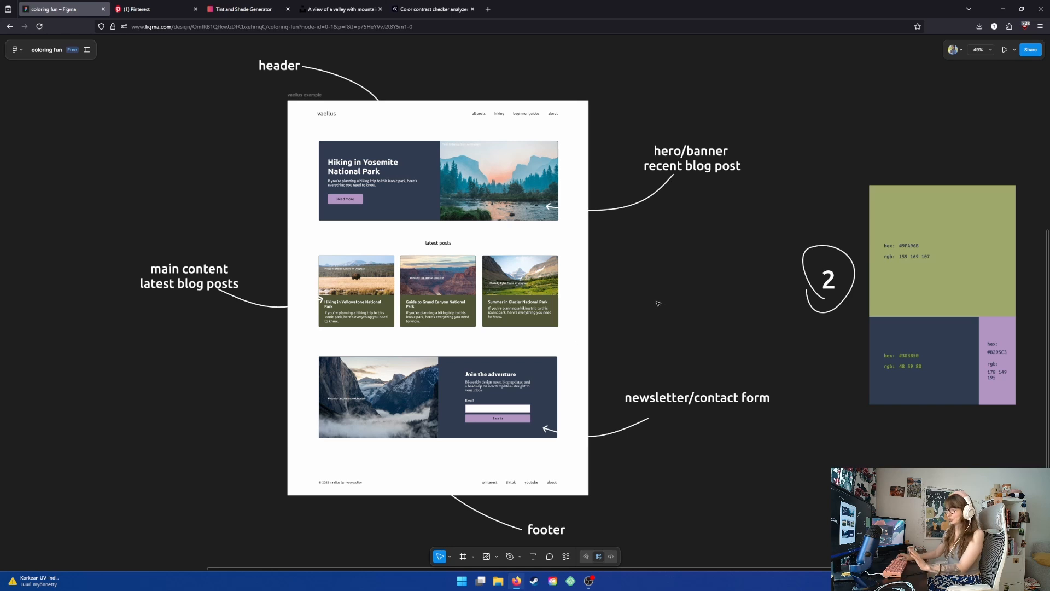
scroll(629, 274, "right", 1)
left_click(561, 224)
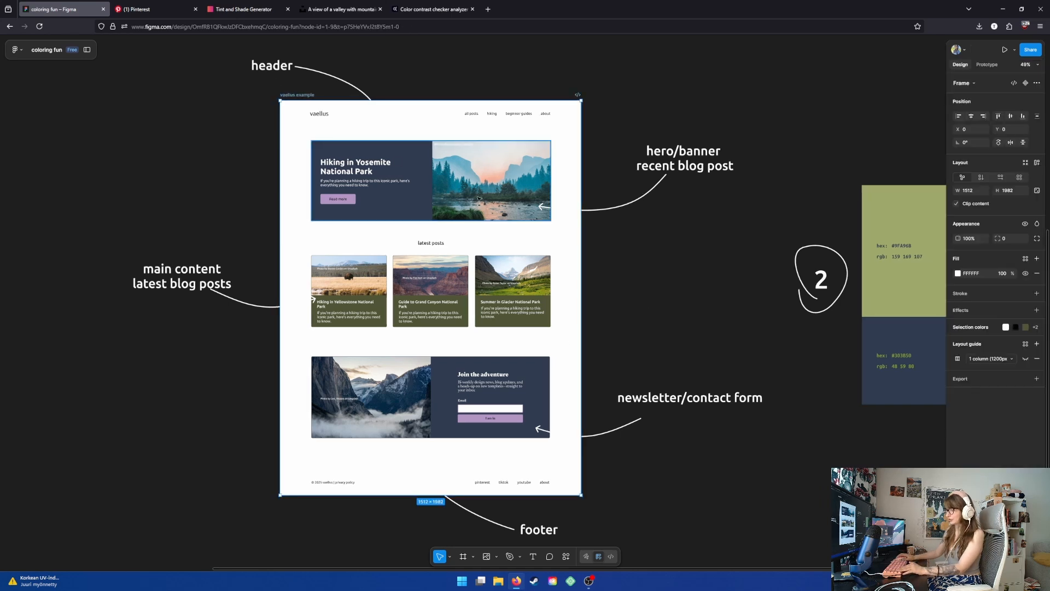
left_click(953, 327)
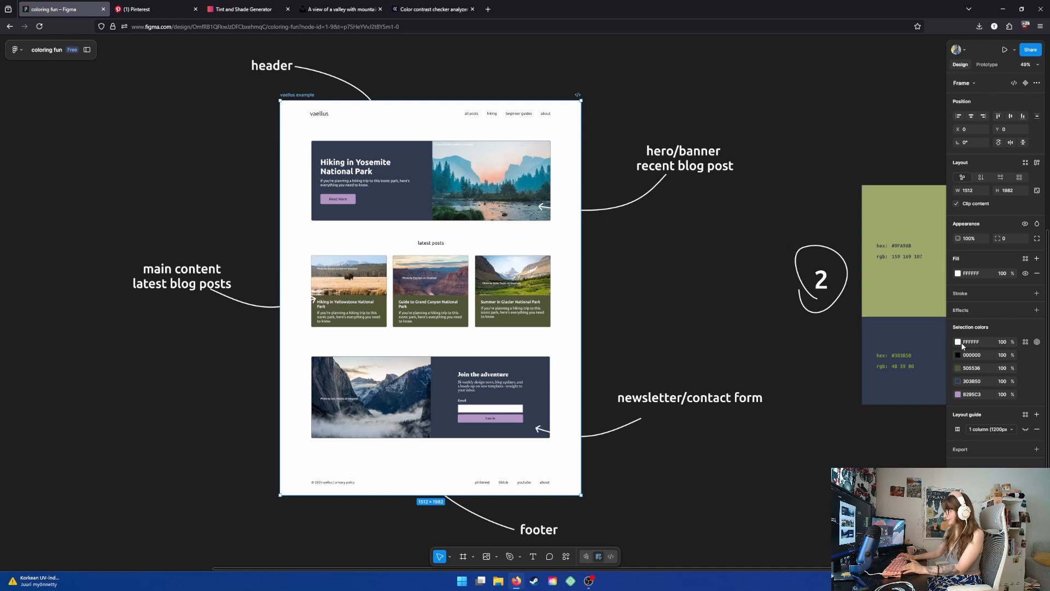
left_click(958, 342)
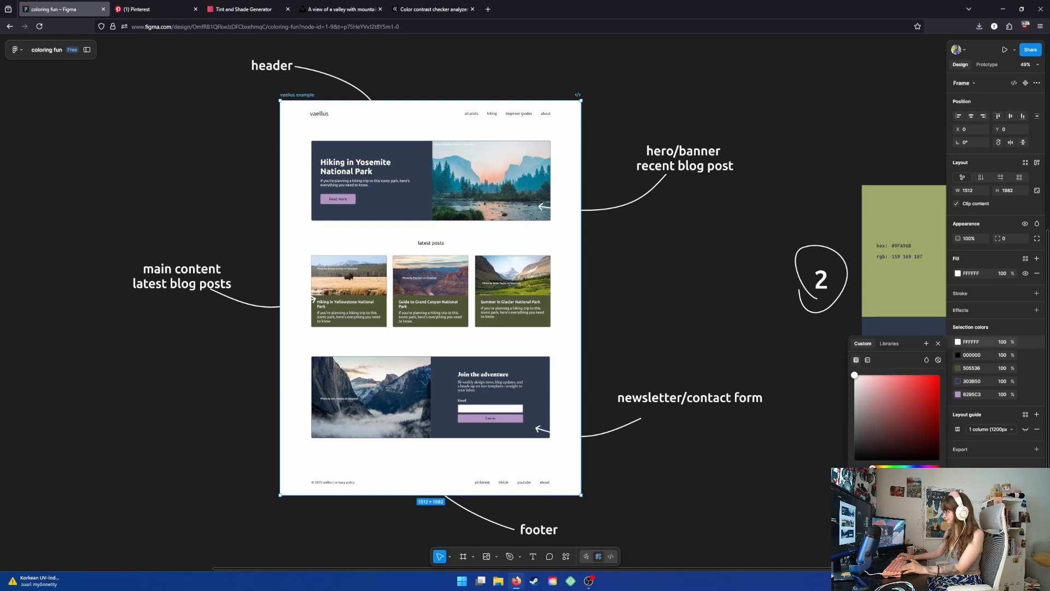
key("i")
left_click(893, 244)
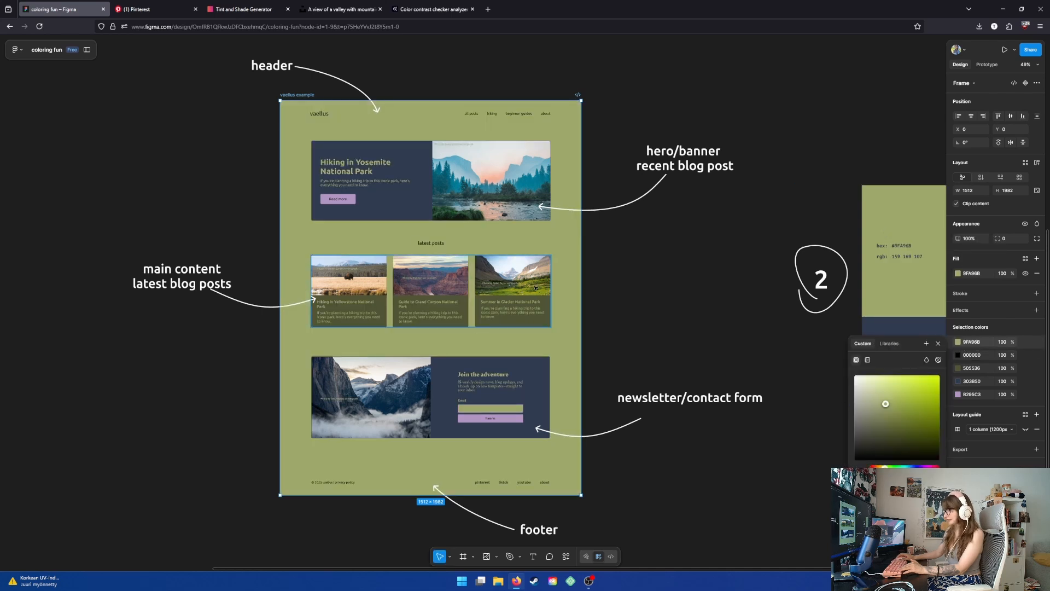
key("Escape")
key("ctrl+z")
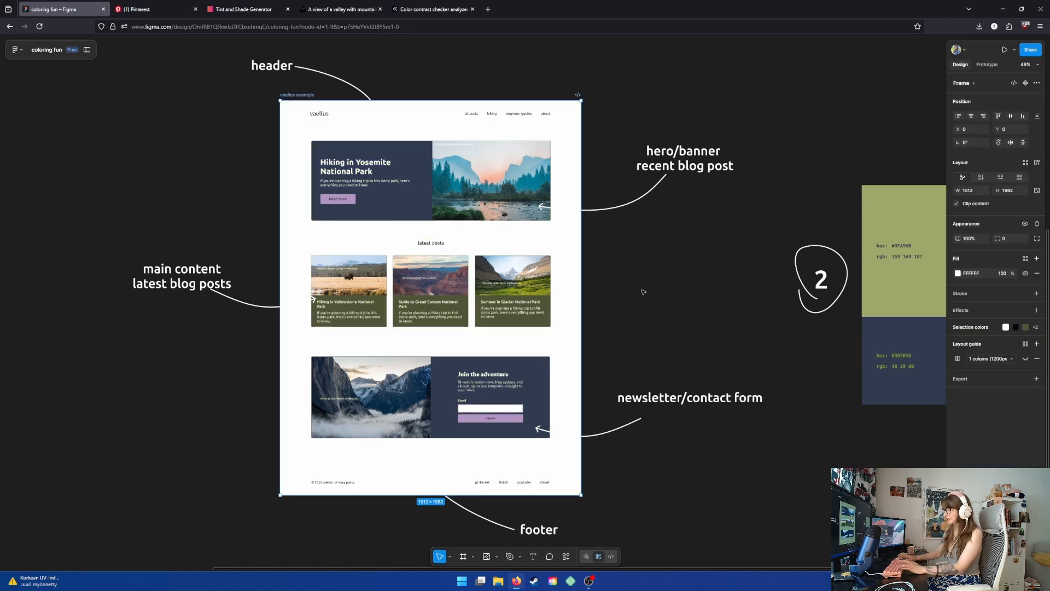
key("ctrl+shift+z")
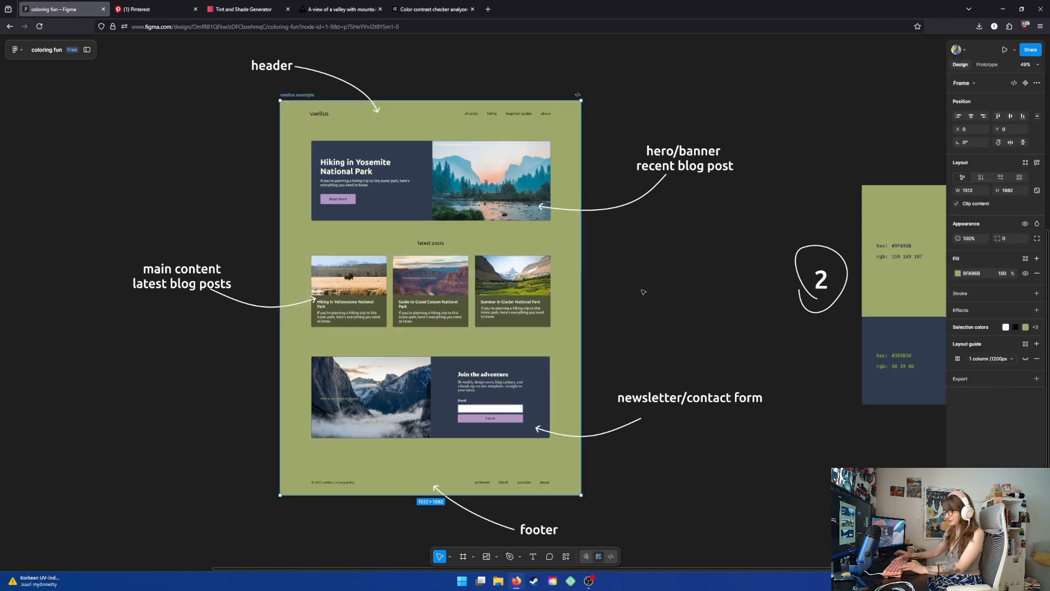
- Move the palette 2 swatch back into the palette row and place the palette 3 swatch beside the mockup
left_click(704, 280)
scroll(706, 280, "down", 5)
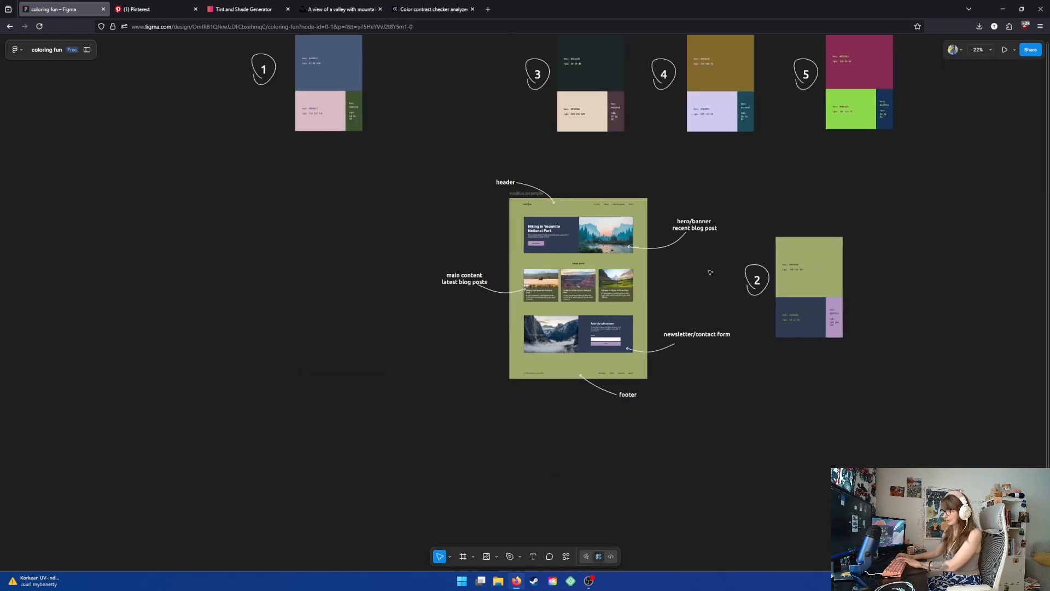
left_click_drag(710, 272, 627, 298)
left_click_drag(706, 286, 349, 80)
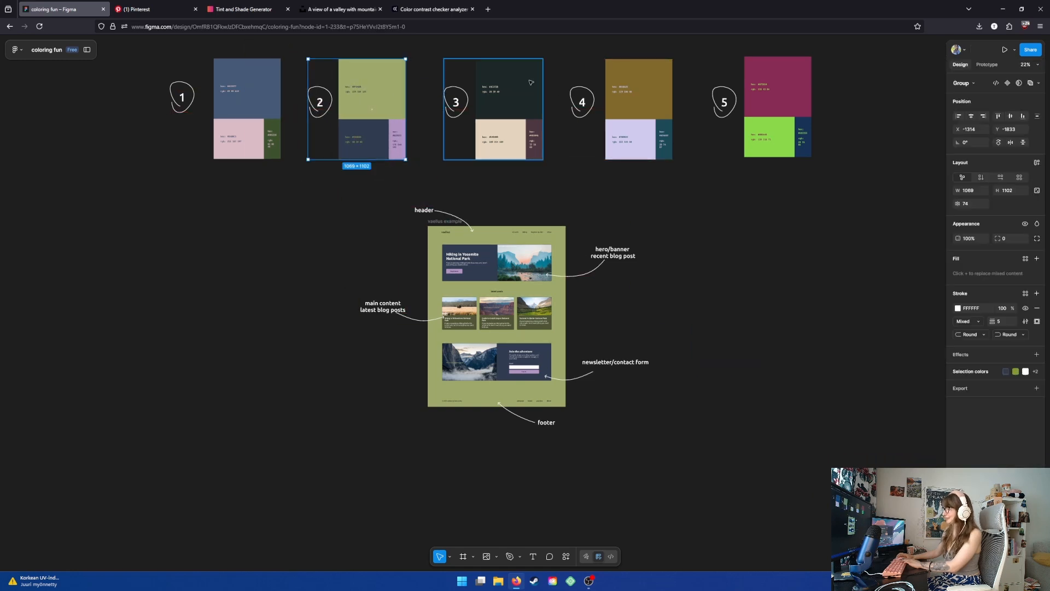
left_click_drag(531, 82, 734, 277)
scroll(593, 321, "up", 4)
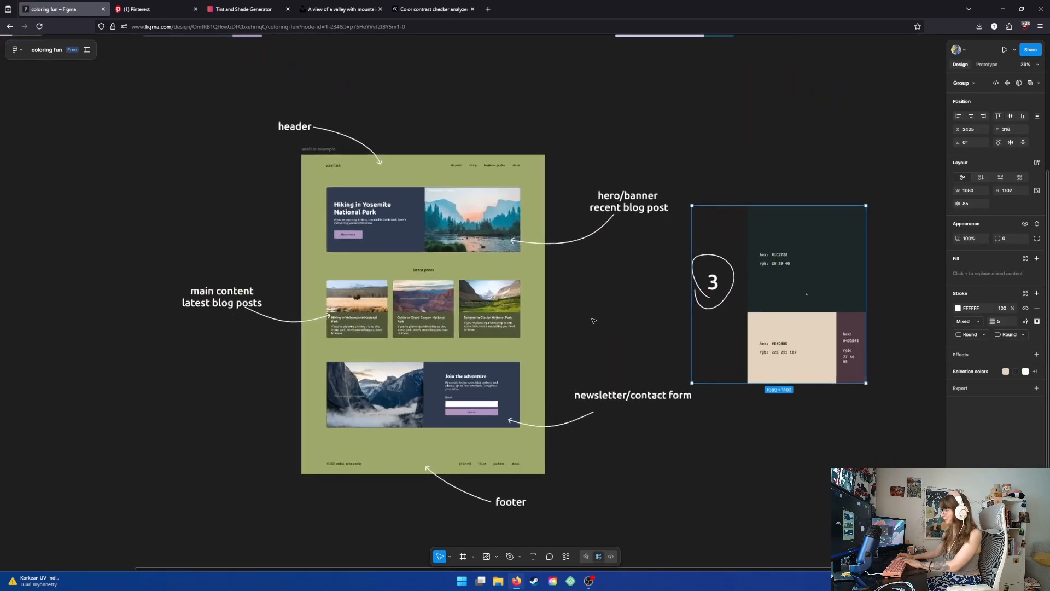
scroll(593, 321, "up", 1)
left_click_drag(570, 308, 542, 287)
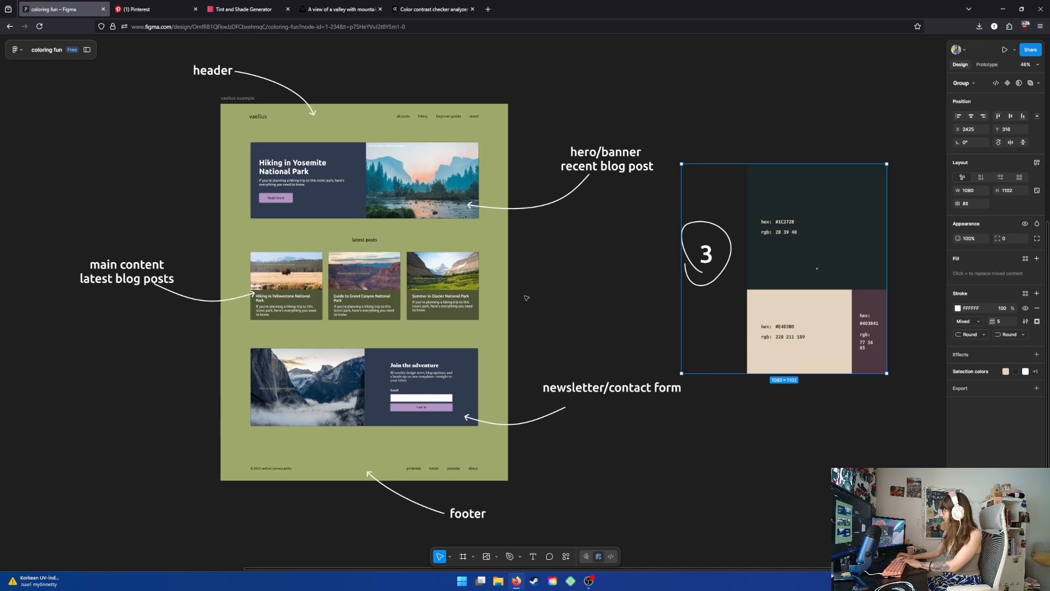
- Recolor the mockup's green 9FA96B background with the dark 1C2728 sampled from palette 3
left_click(236, 98)
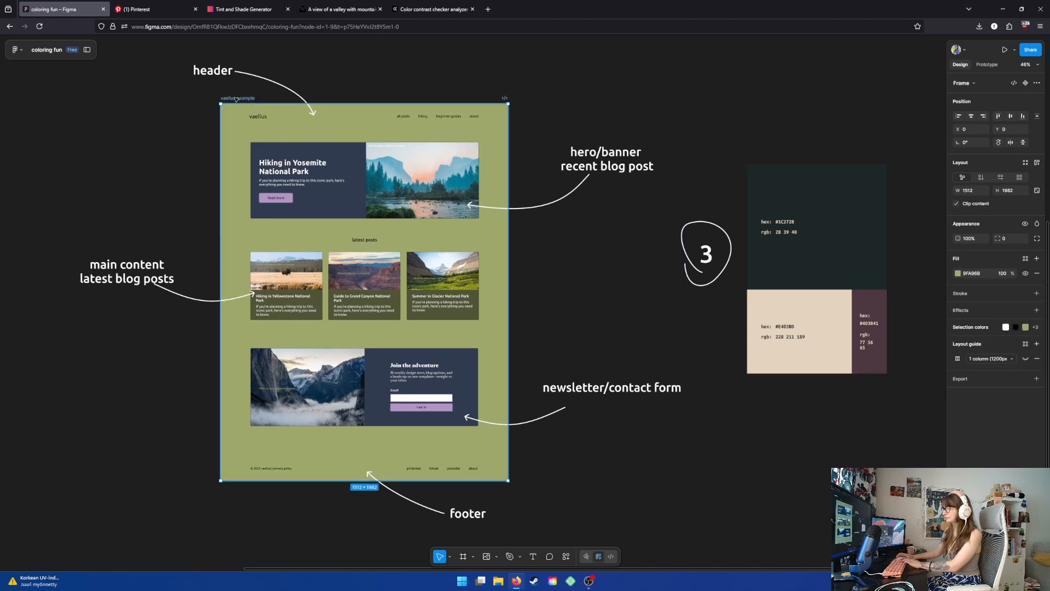
left_click(960, 329)
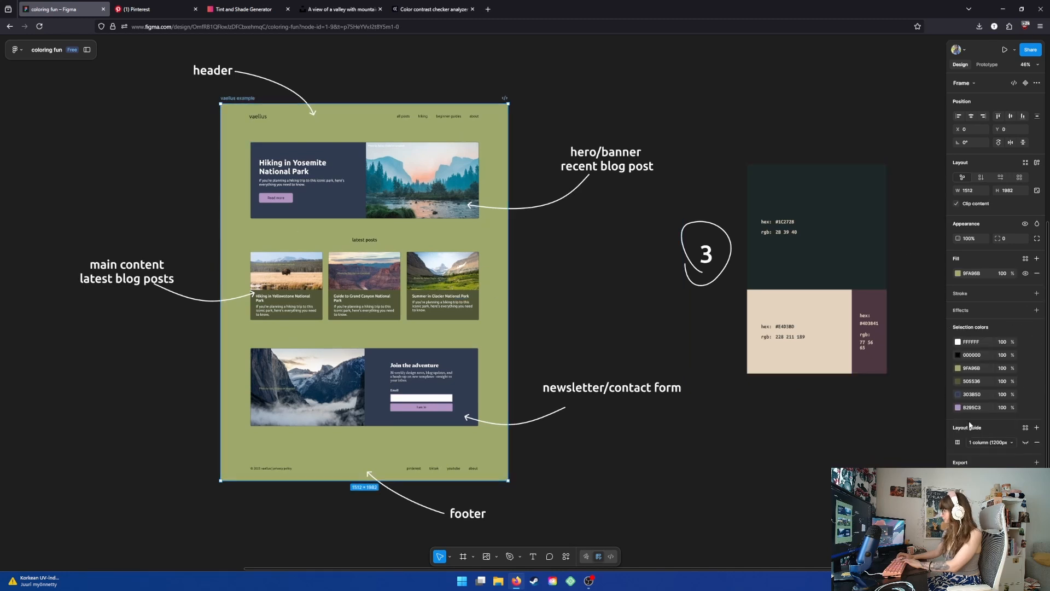
left_click(959, 368)
key("i")
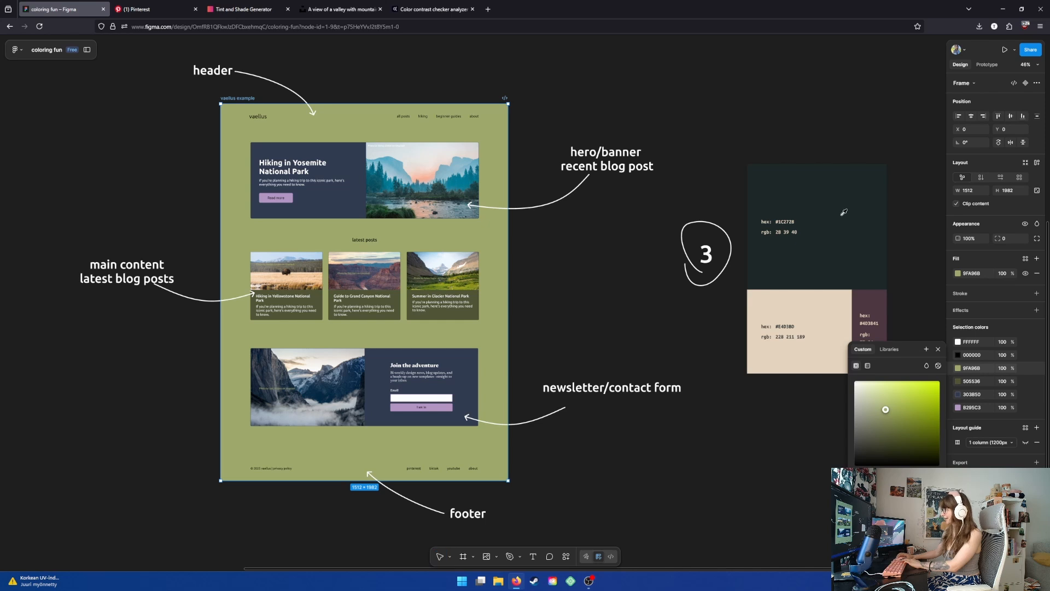
left_click(845, 219)
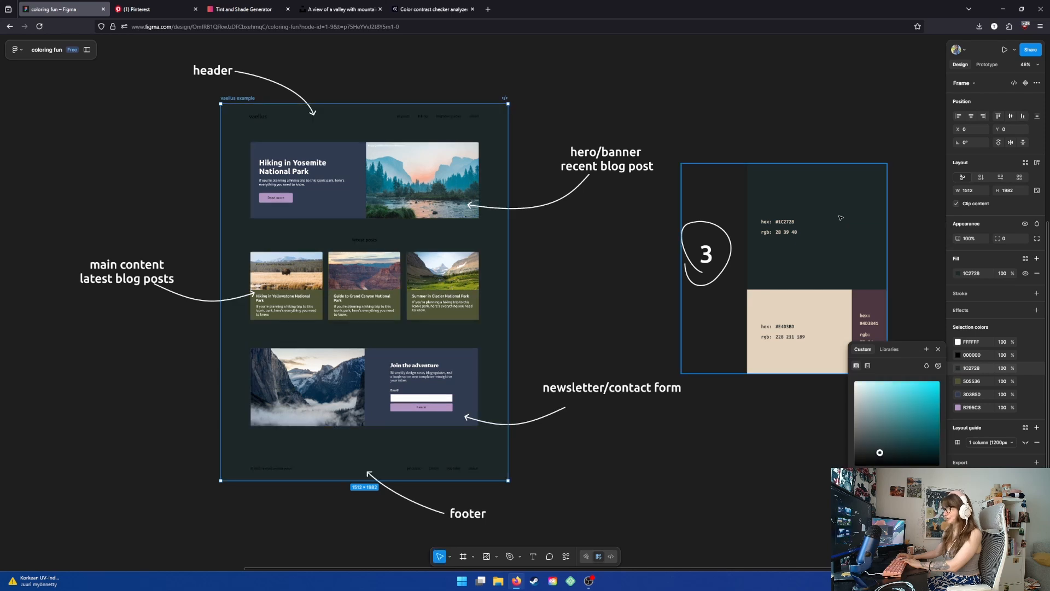
- Recolor the dark blue 303B50 hero and newsletter cards with the beige E4D3BD sampled from palette 3
left_click(958, 394)
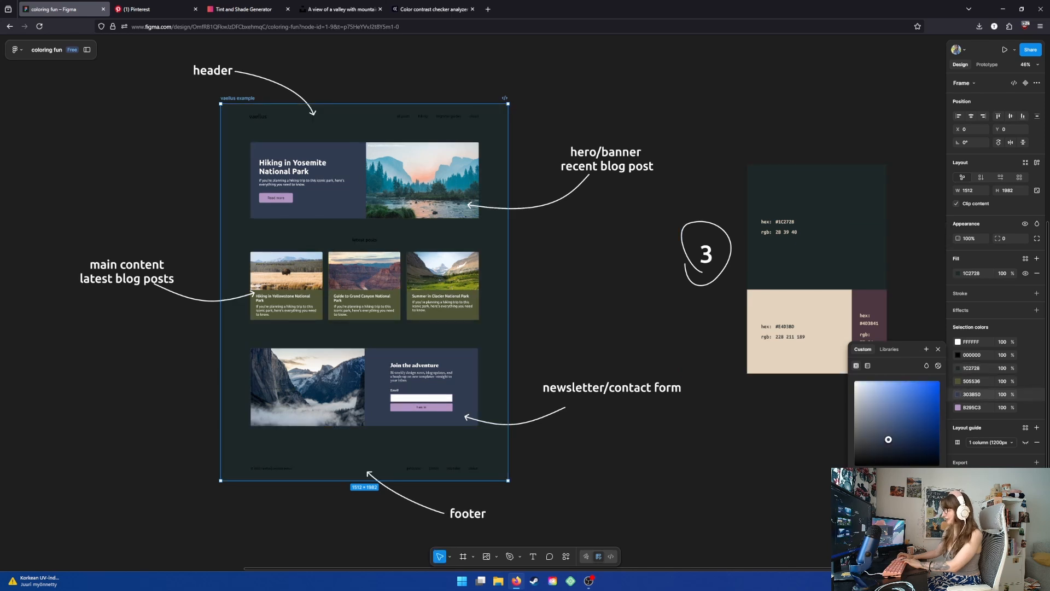
key("i")
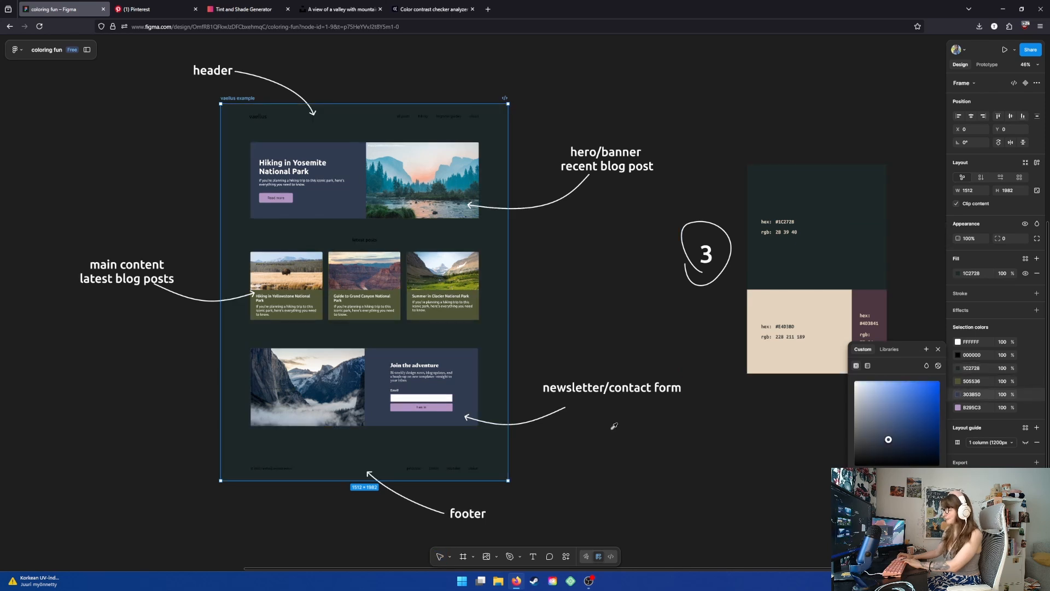
left_click(809, 300)
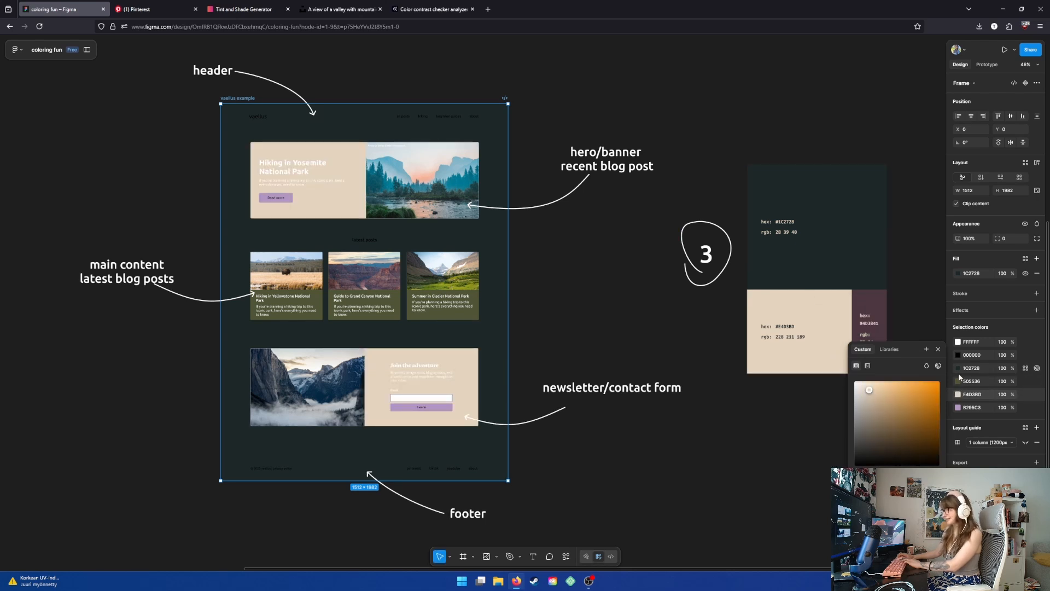
- Recolor the purple B295C3 buttons with the dark plum 4D3841 sampled from palette 3
left_click(958, 409)
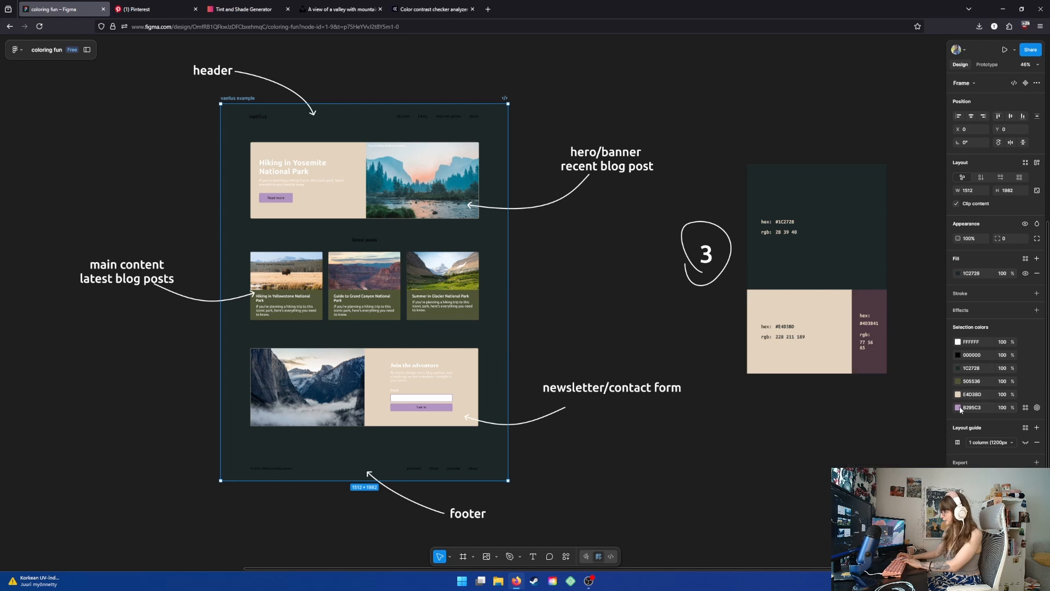
left_click(957, 408)
key("i")
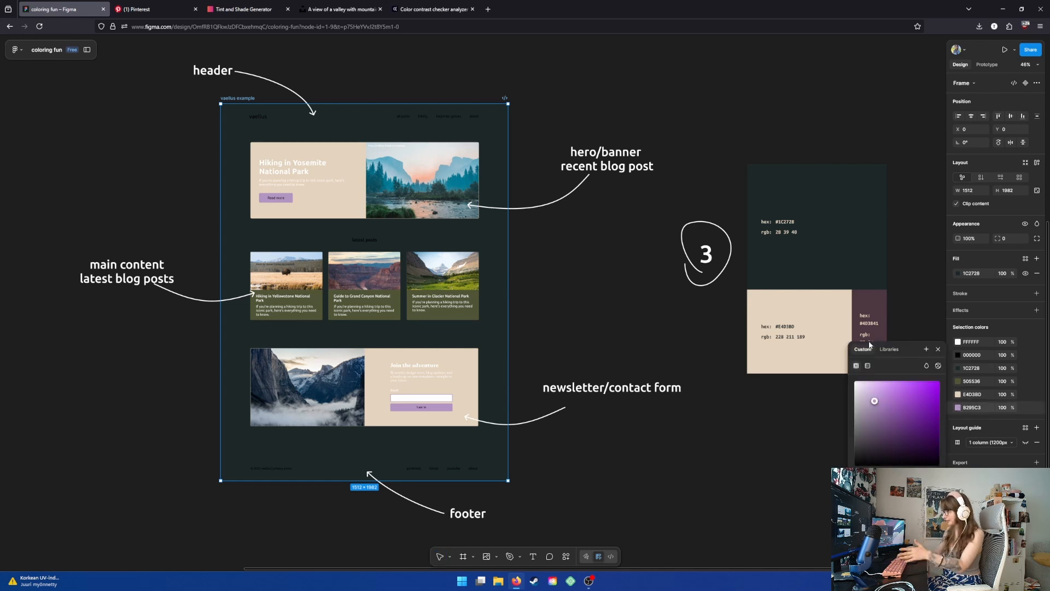
left_click(878, 309)
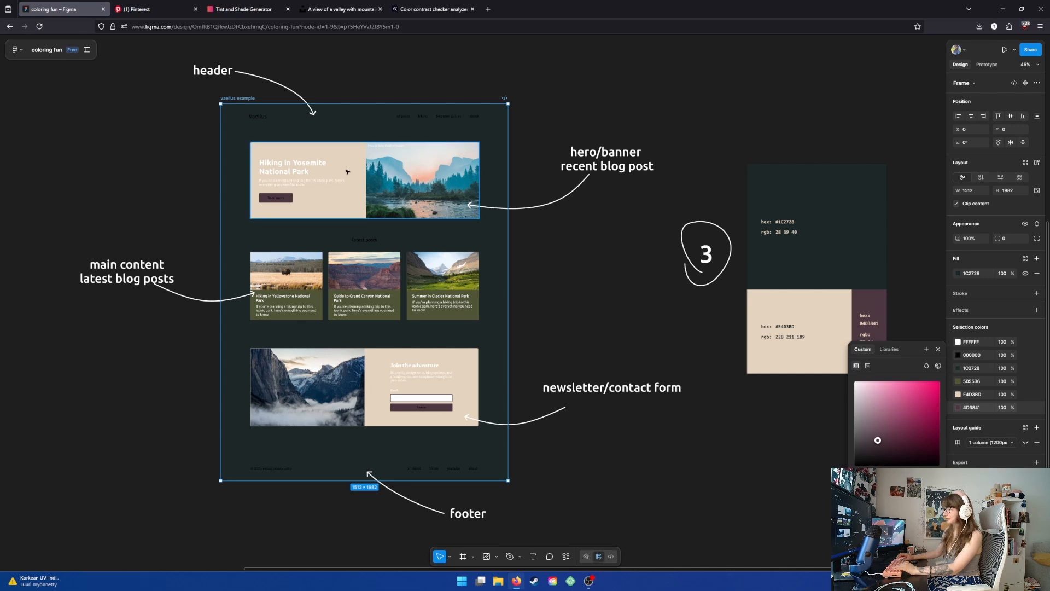
- Change the mockup's black 000000 color to white FFFFFF
left_click(953, 357)
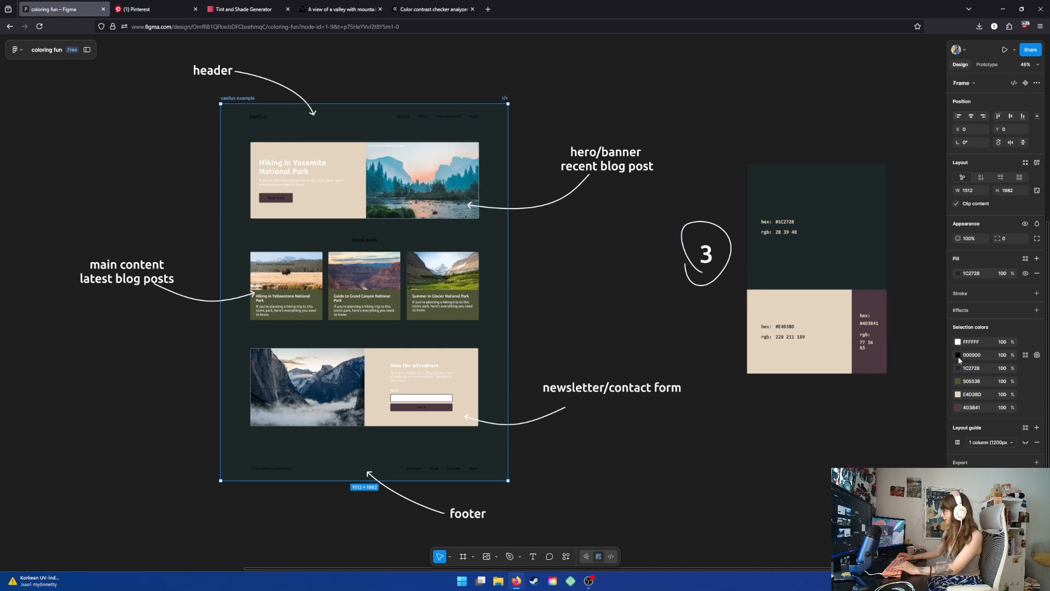
left_click(958, 355)
key("i")
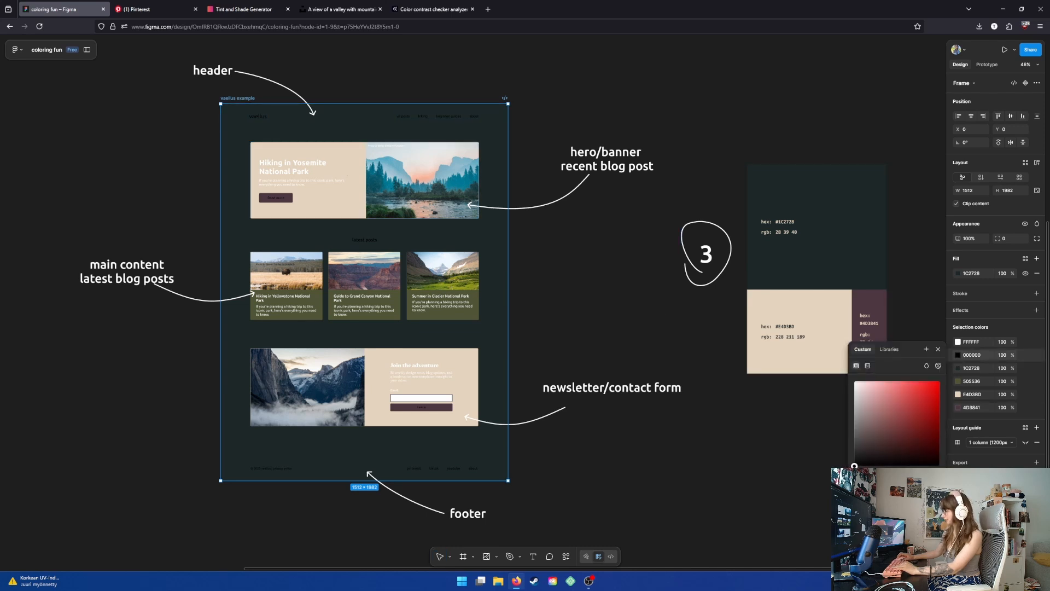
left_click_drag(855, 466, 854, 380)
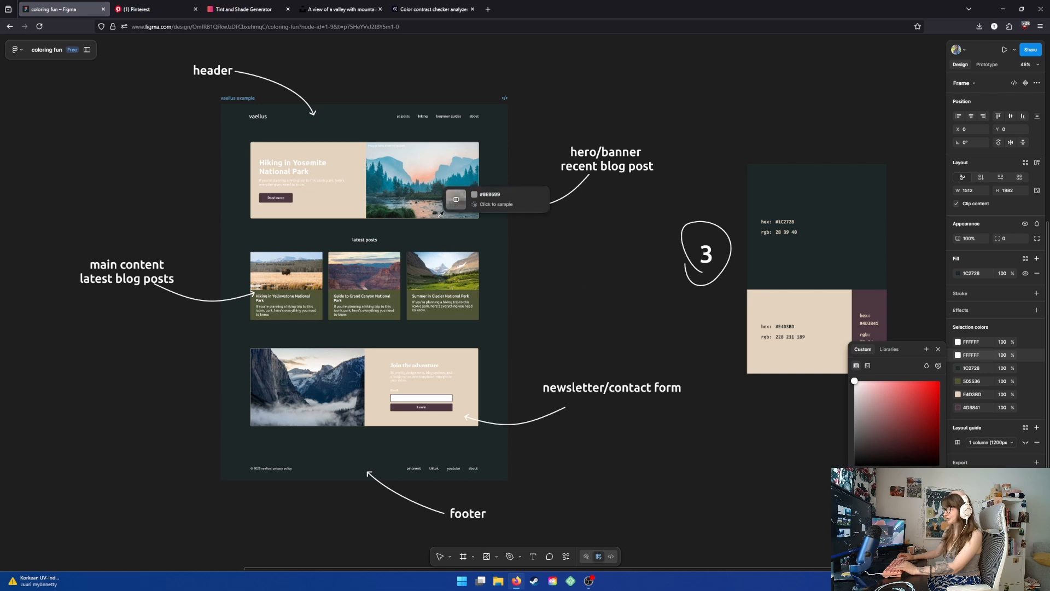
left_click(937, 350)
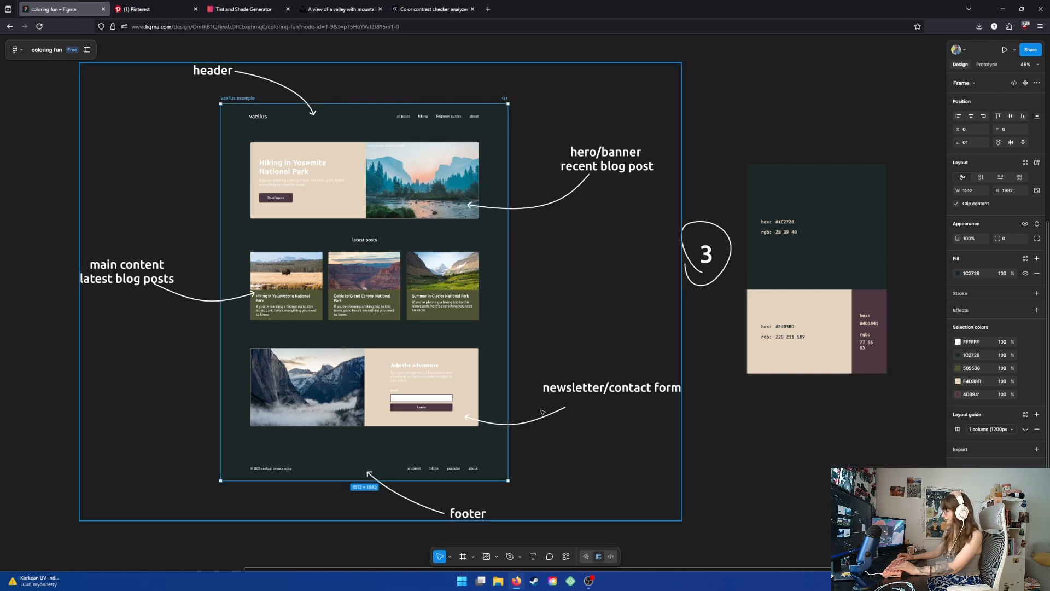
- Select the hero card's text block and set its text color to black 000000
left_click(319, 209)
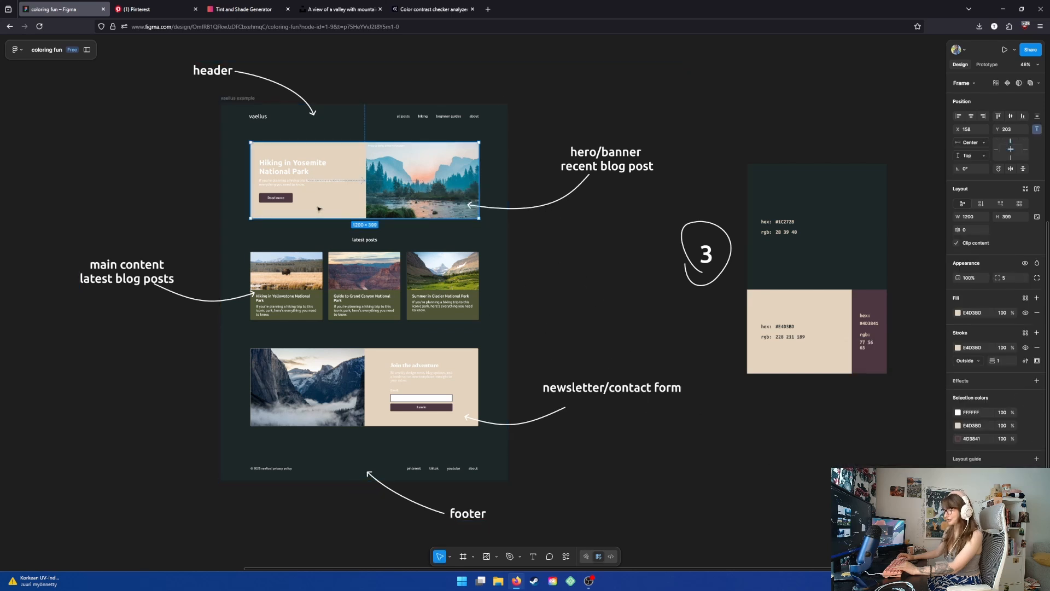
left_click(958, 413)
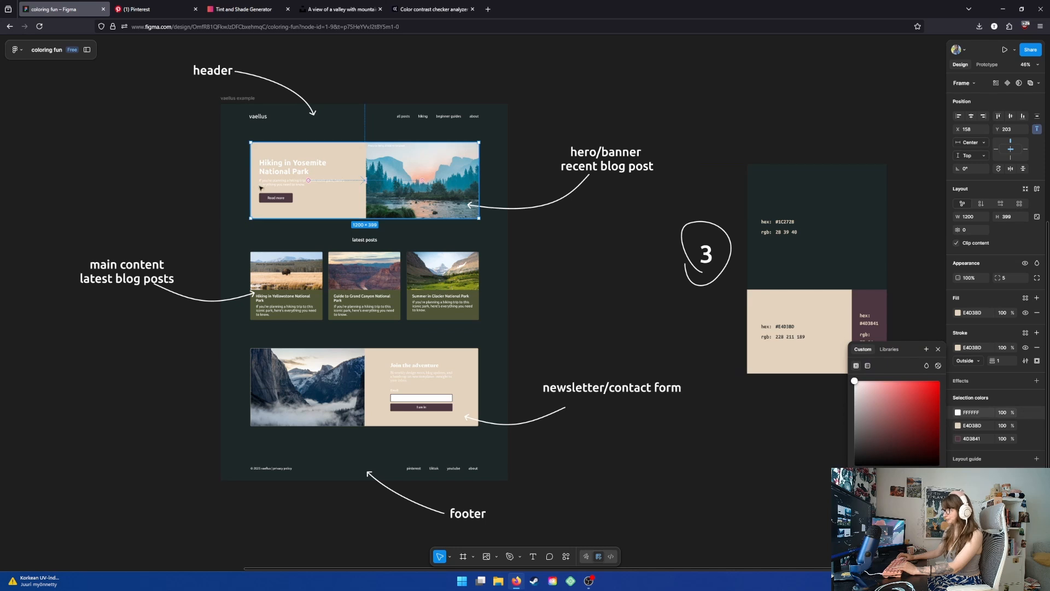
left_click(294, 173)
double_click(295, 173)
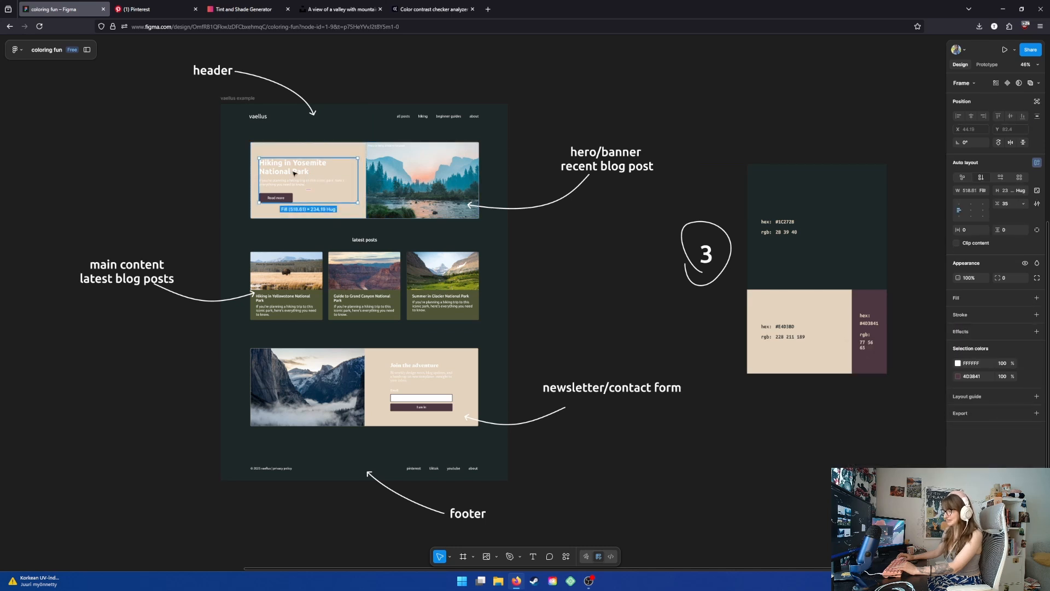
left_click(956, 363)
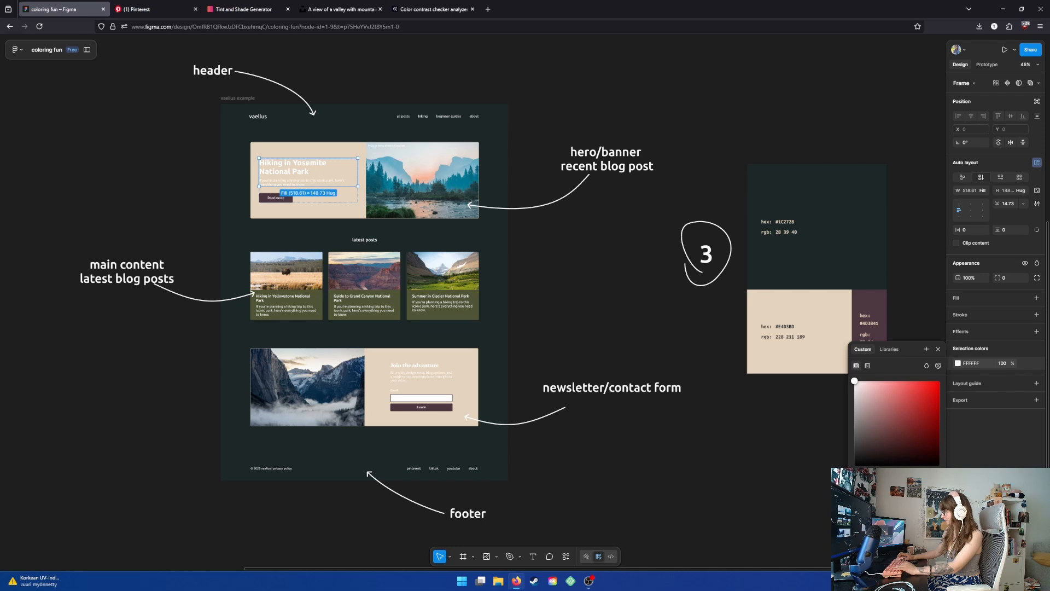
left_click_drag(854, 380, 854, 465)
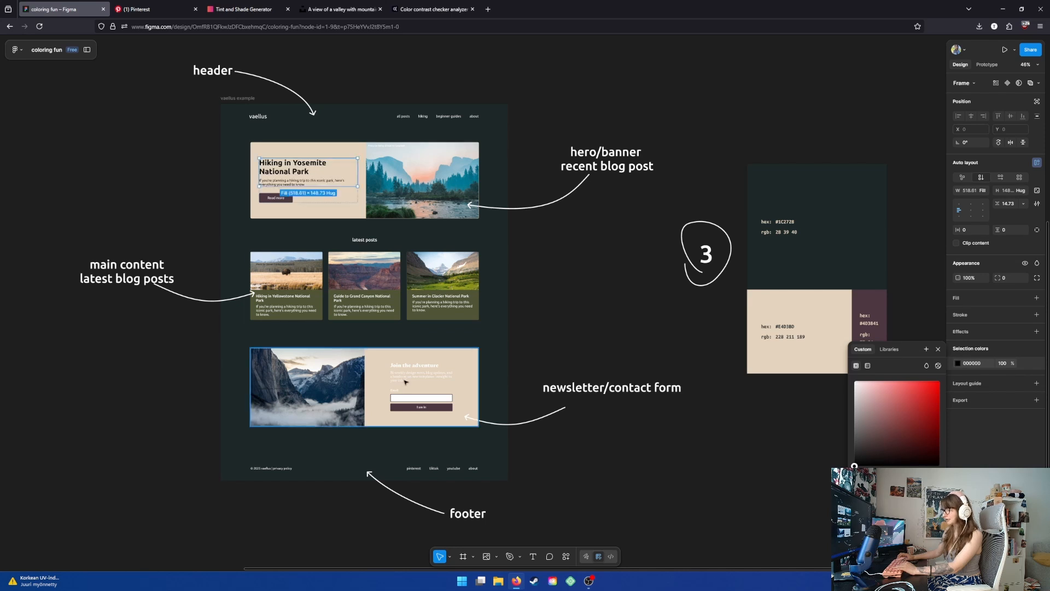
- Select the newsletter card's text block and set its text color to black 000000
left_click(406, 381)
left_click(407, 379)
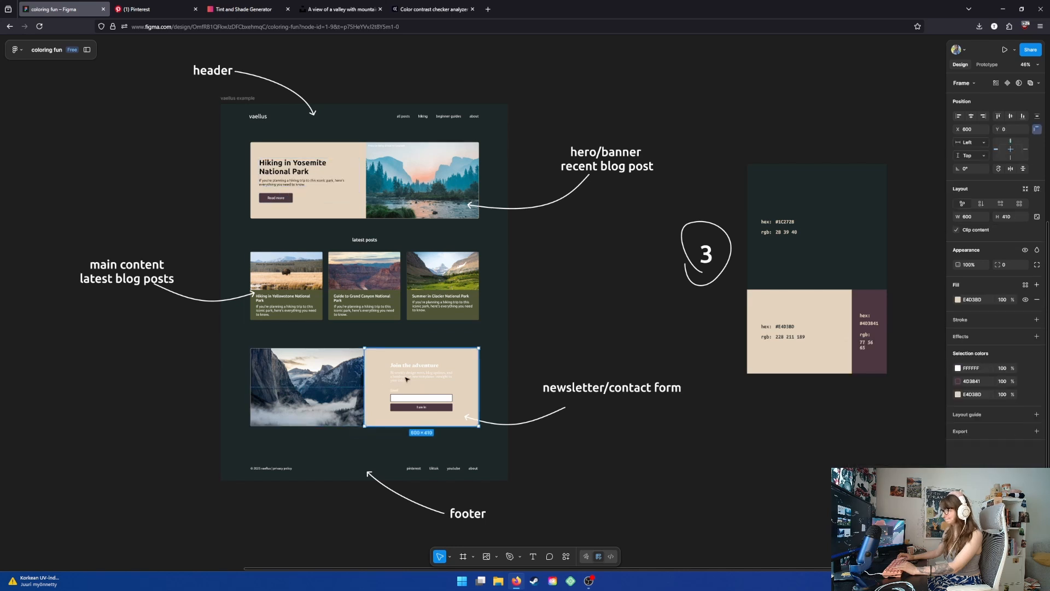
left_click(408, 376)
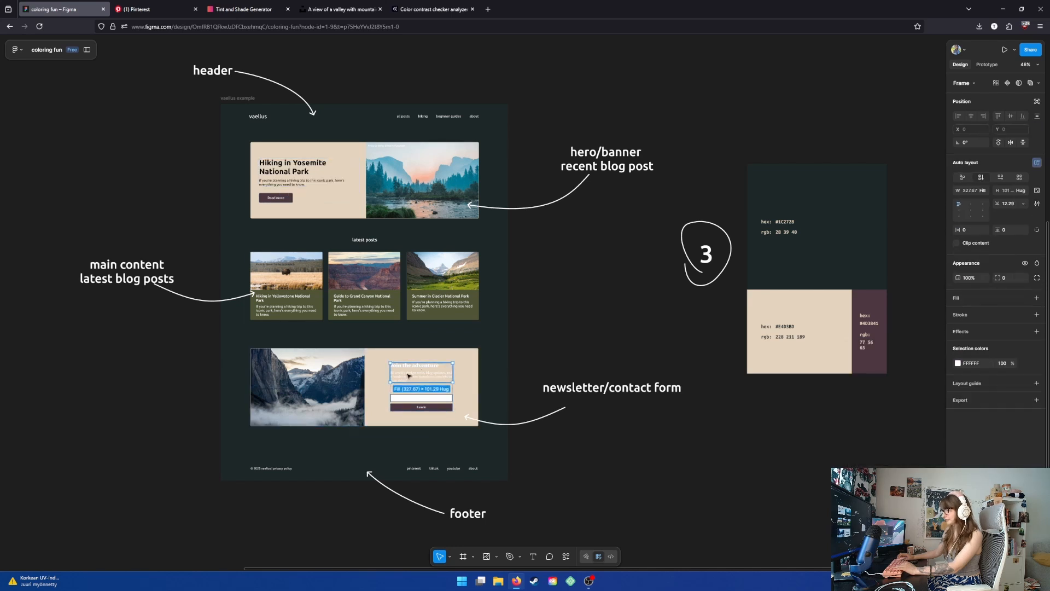
left_click(958, 363)
left_click_drag(855, 381, 854, 465)
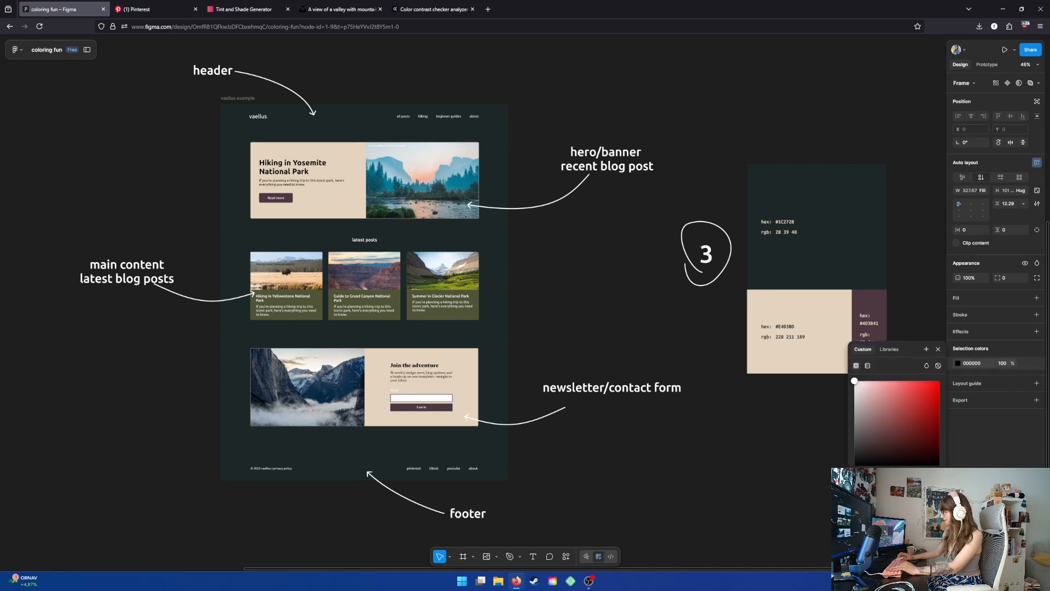
left_click(401, 392)
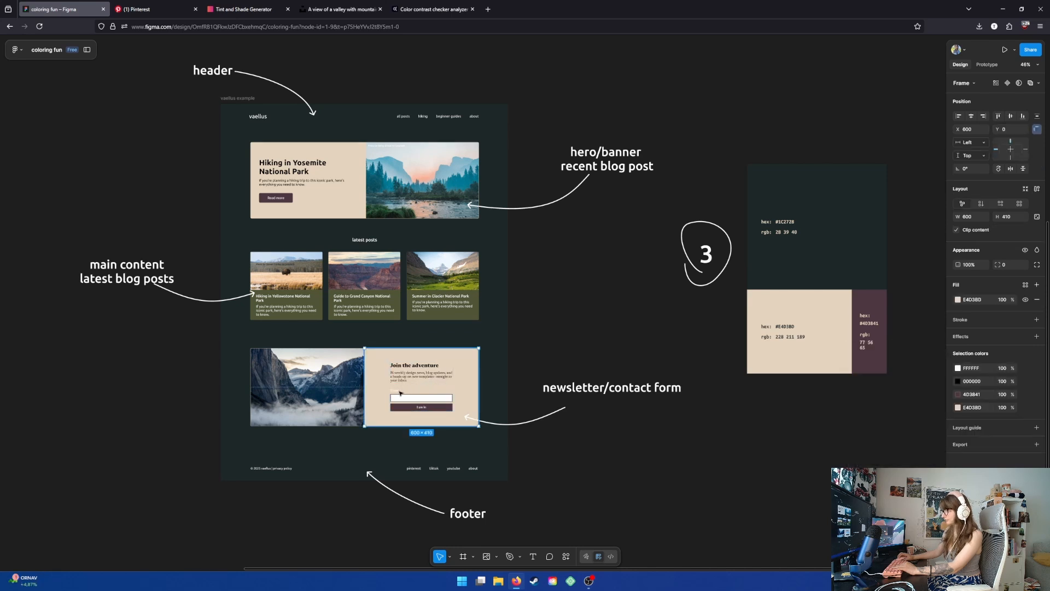
double_click(399, 392)
double_click(399, 393)
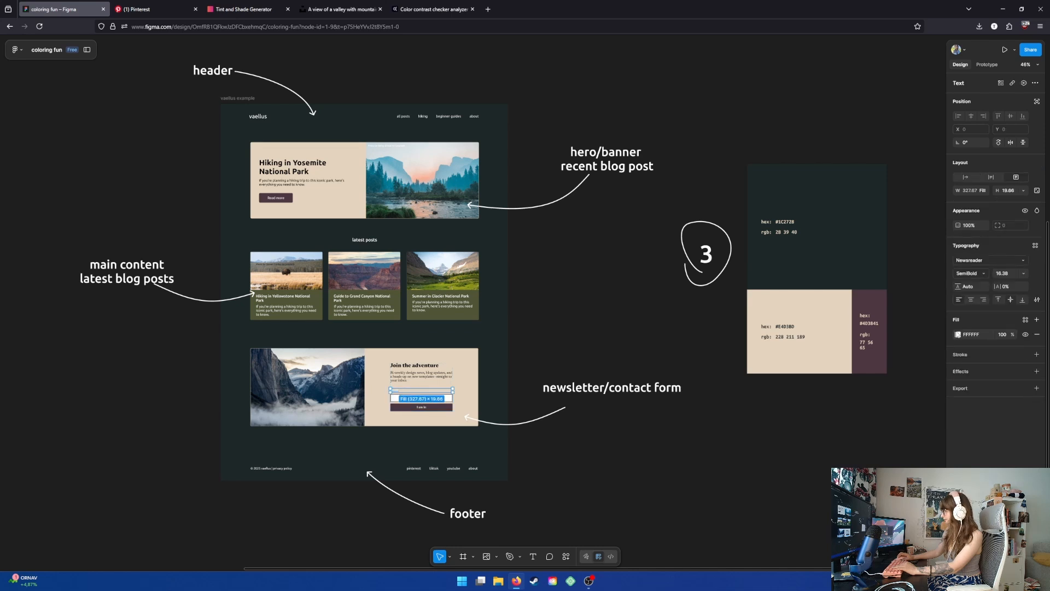
left_click(958, 334)
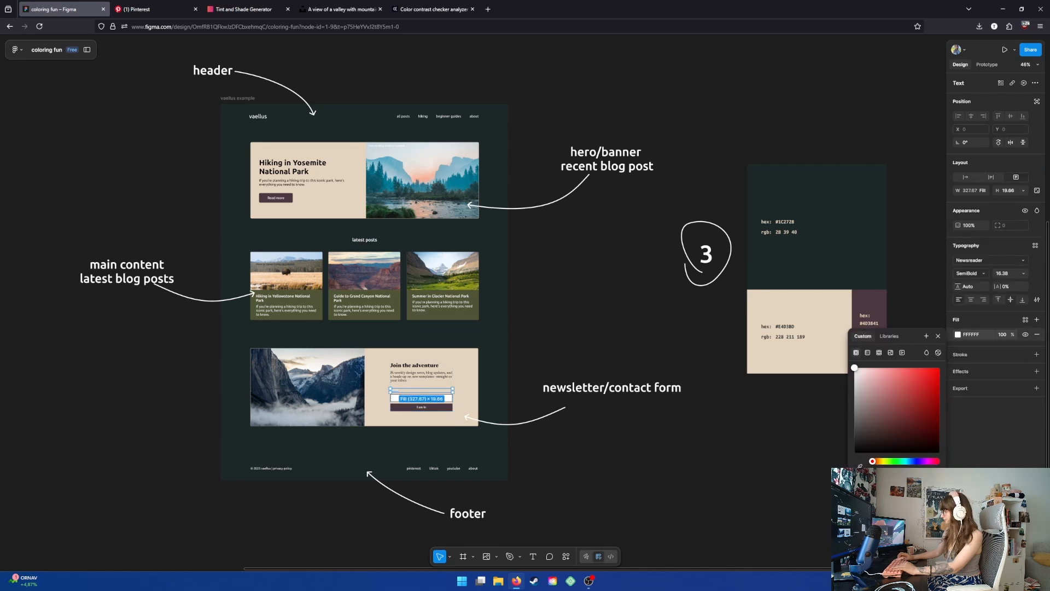
left_click(536, 325)
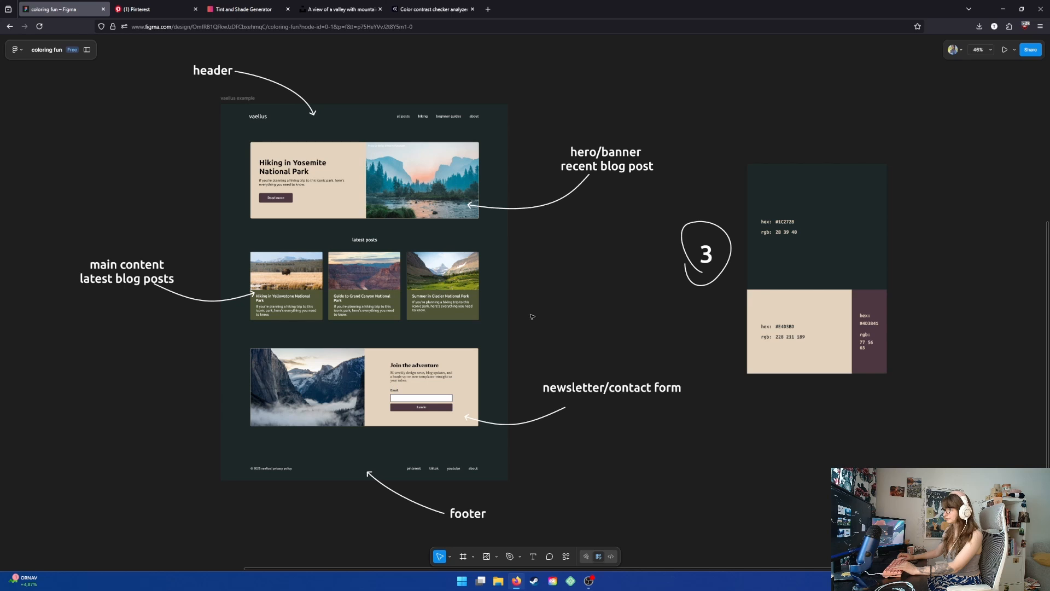
- Recolor the latest-posts card backgrounds with the beige E4D3BD sampled from palette 3
left_click_drag(532, 317, 552, 323)
left_click(473, 312)
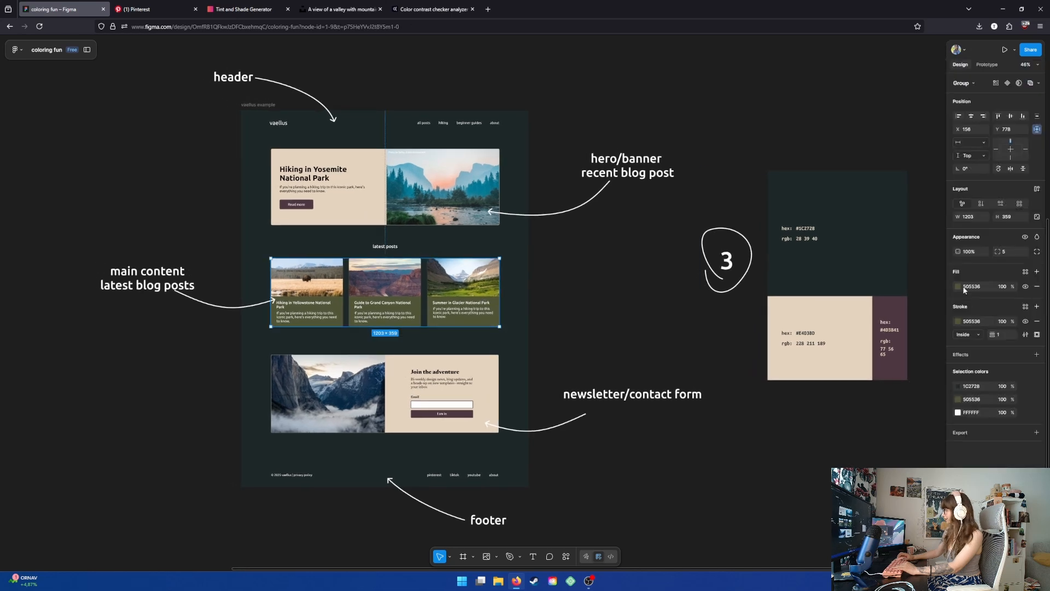
left_click(958, 286)
left_click(859, 419)
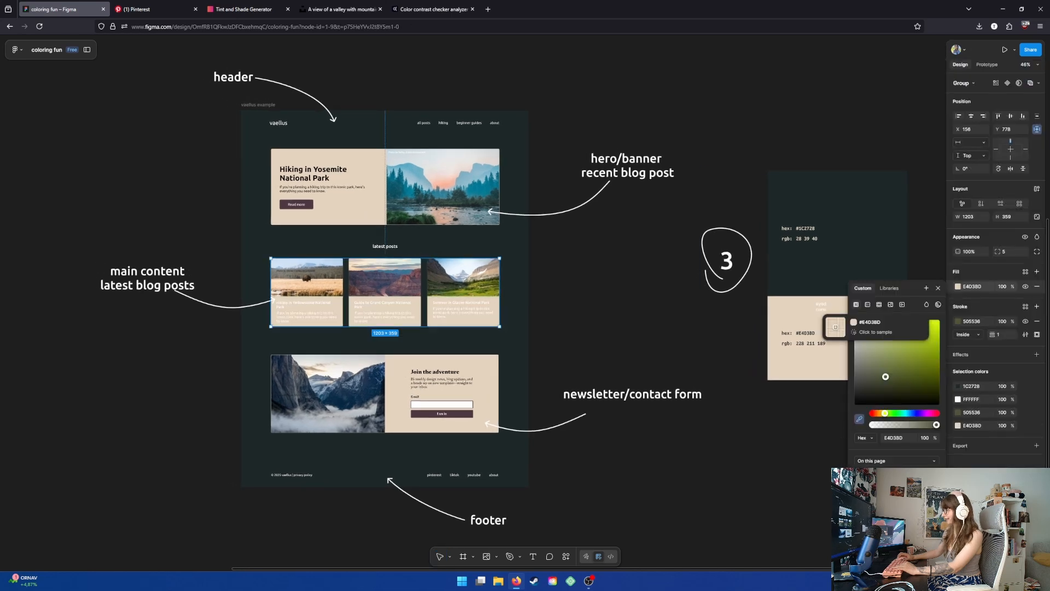
left_click(835, 326)
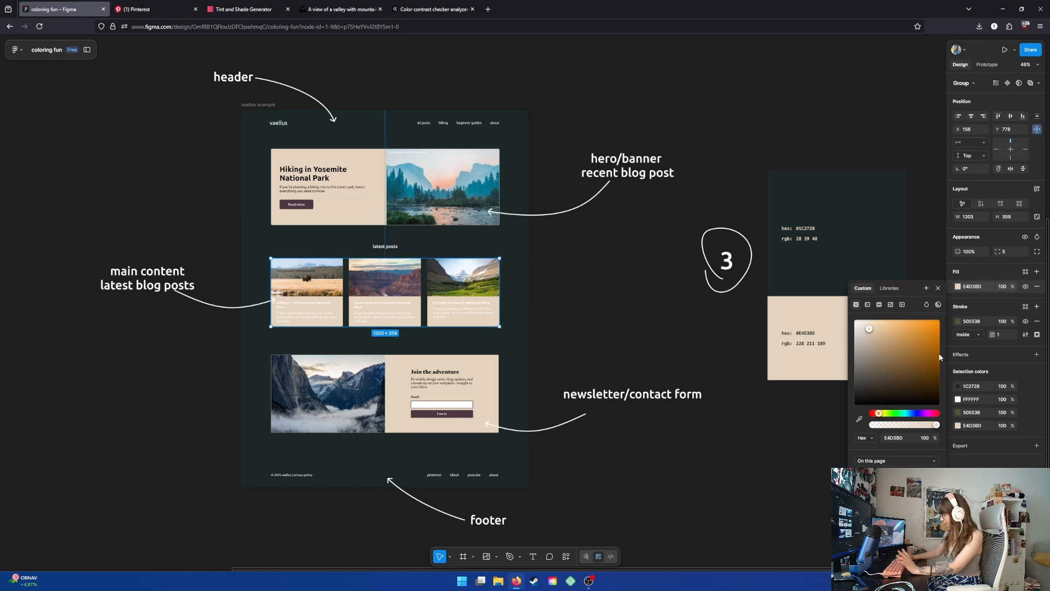
- Set the latest-posts cards' white text color to black 000000
left_click(957, 402)
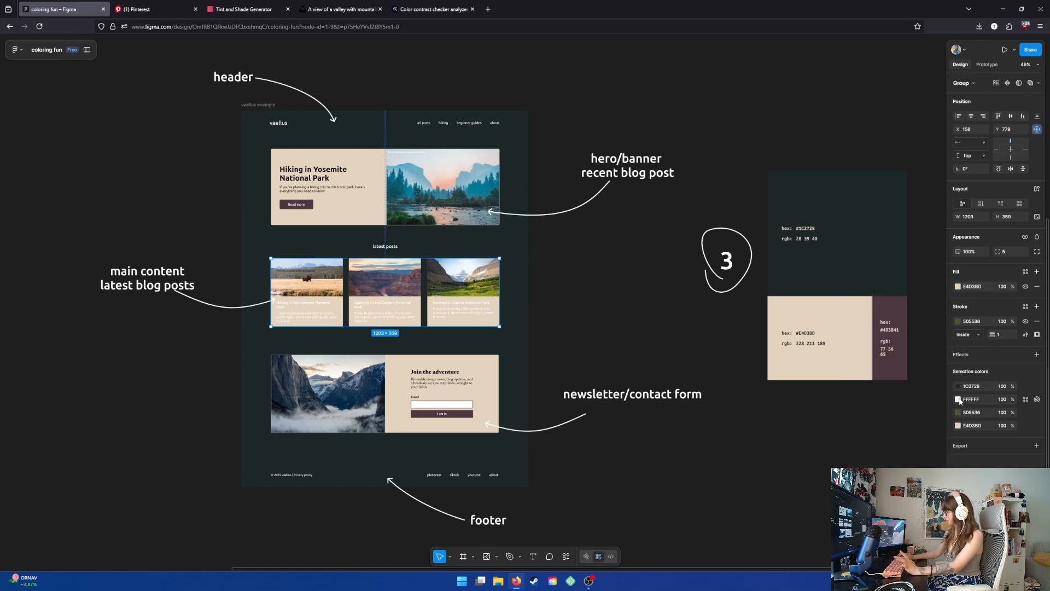
left_click(957, 399)
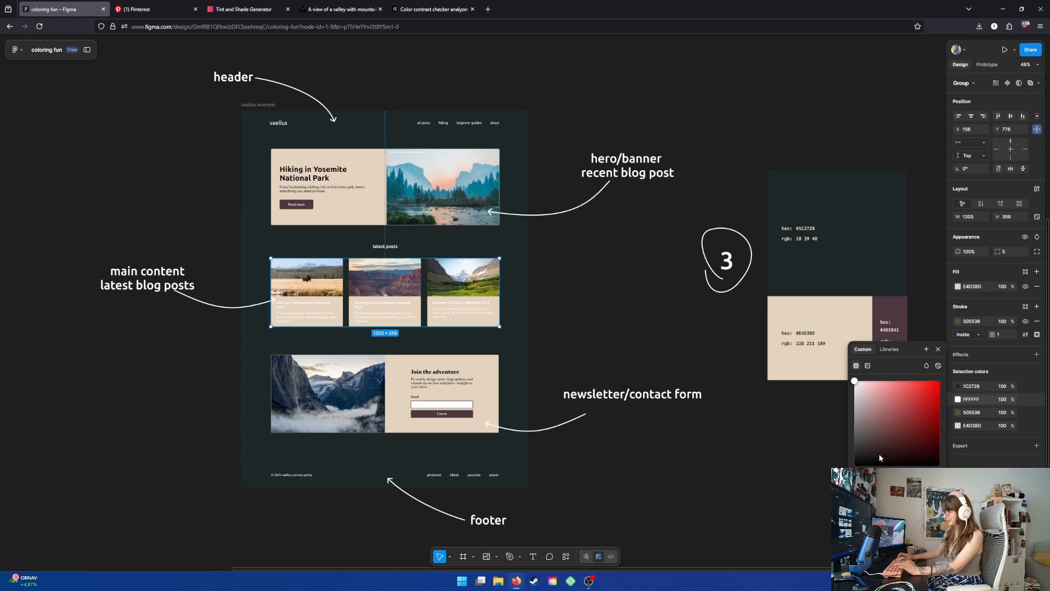
left_click(859, 479)
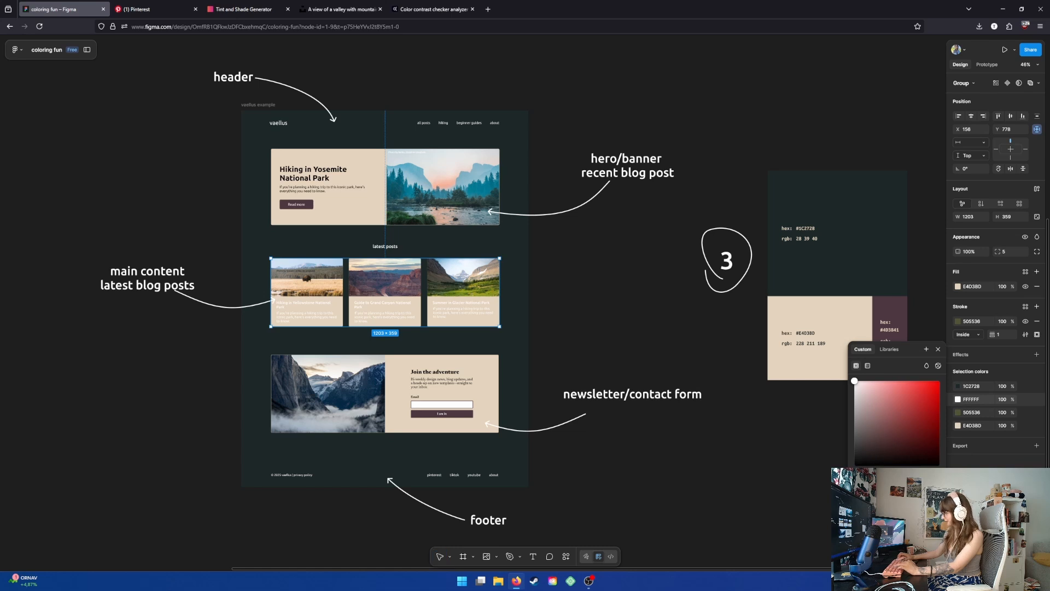
left_click(569, 312)
left_click(860, 479)
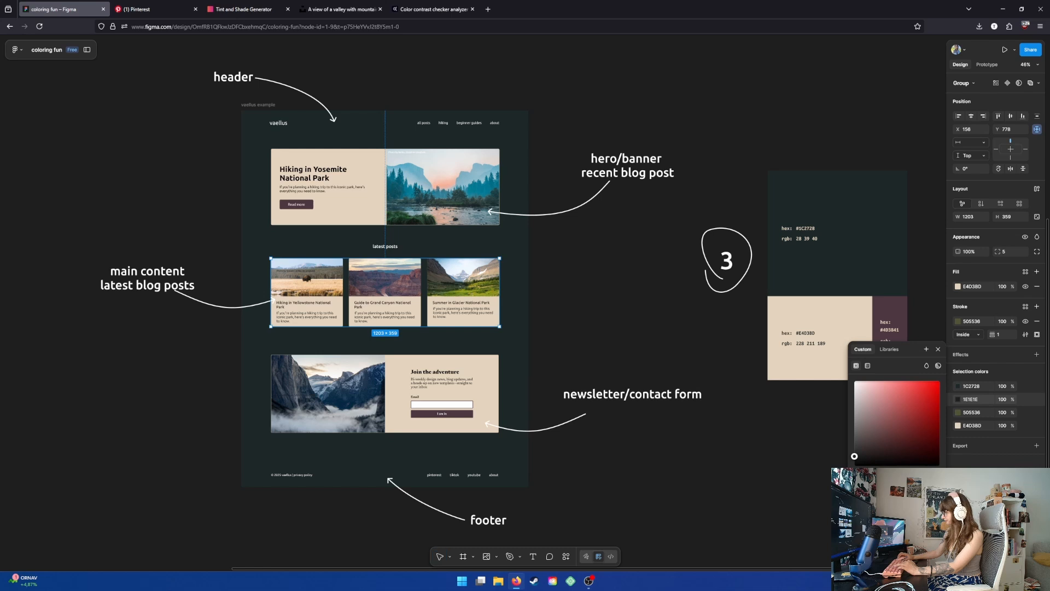
left_click(938, 349)
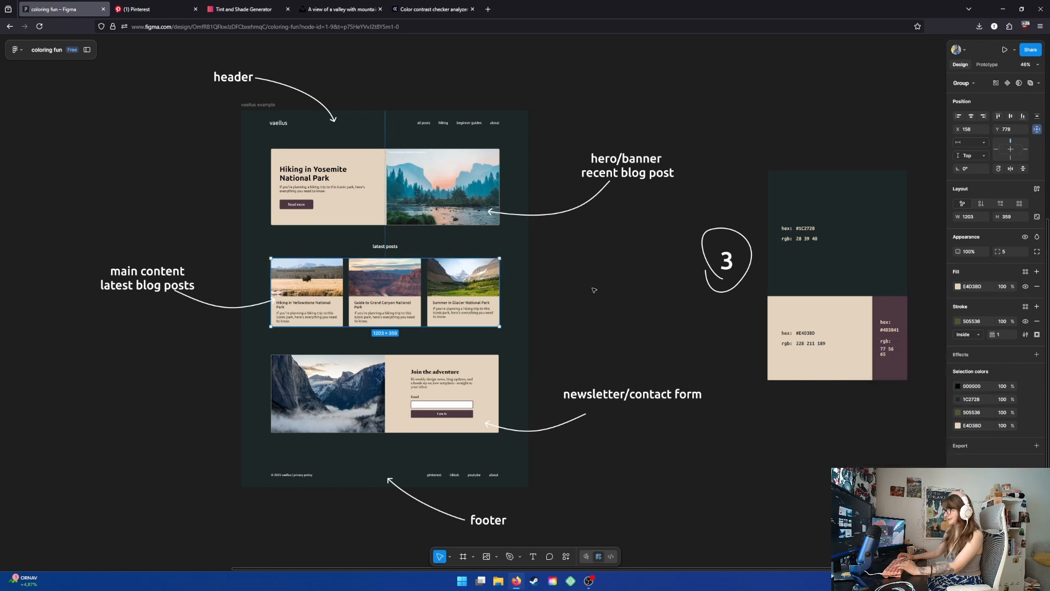
left_click(594, 290)
left_click_drag(587, 291, 600, 296)
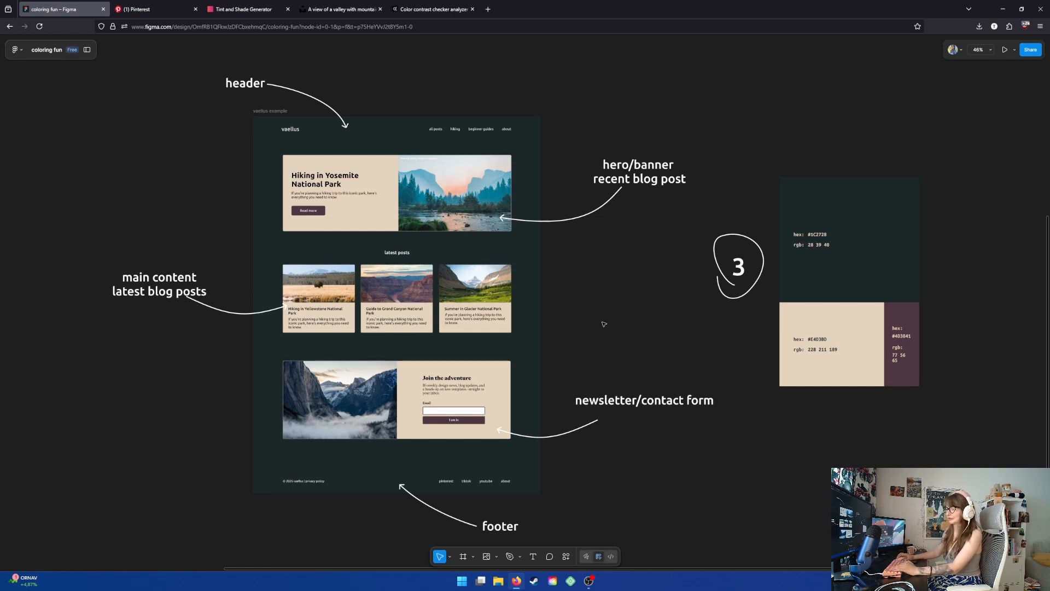
left_click_drag(603, 324, 609, 324)
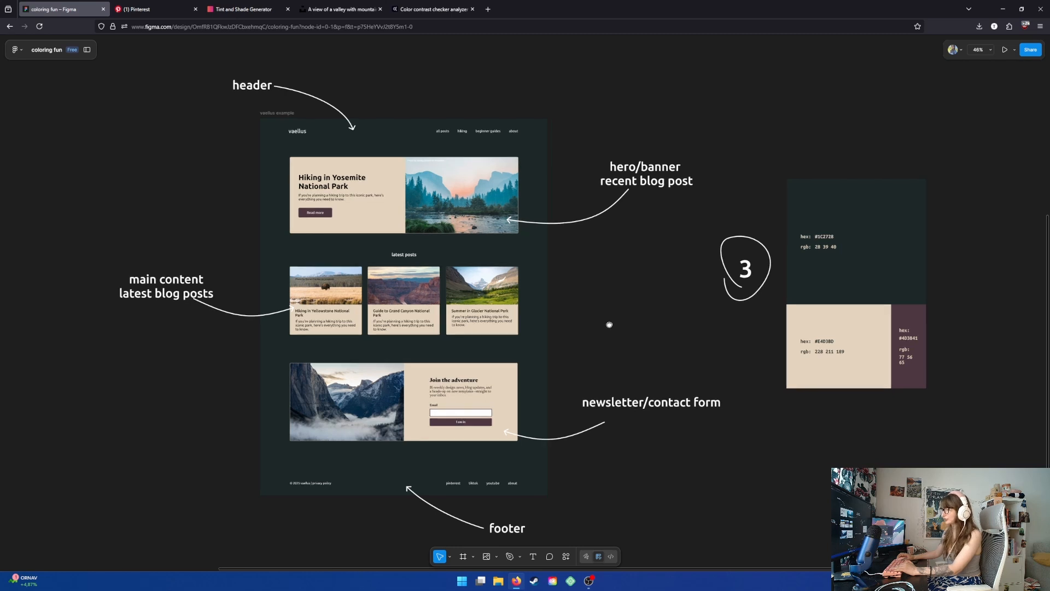
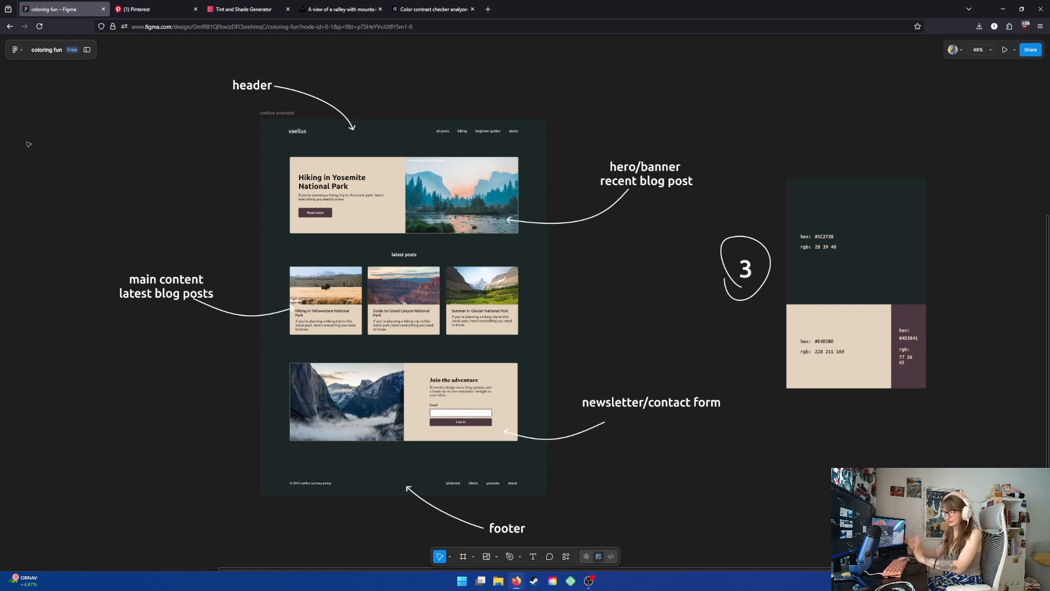
- Copy the page frame's background color 1C2728, generate its tints and shades, and copy the 495253 tint
left_click(292, 112)
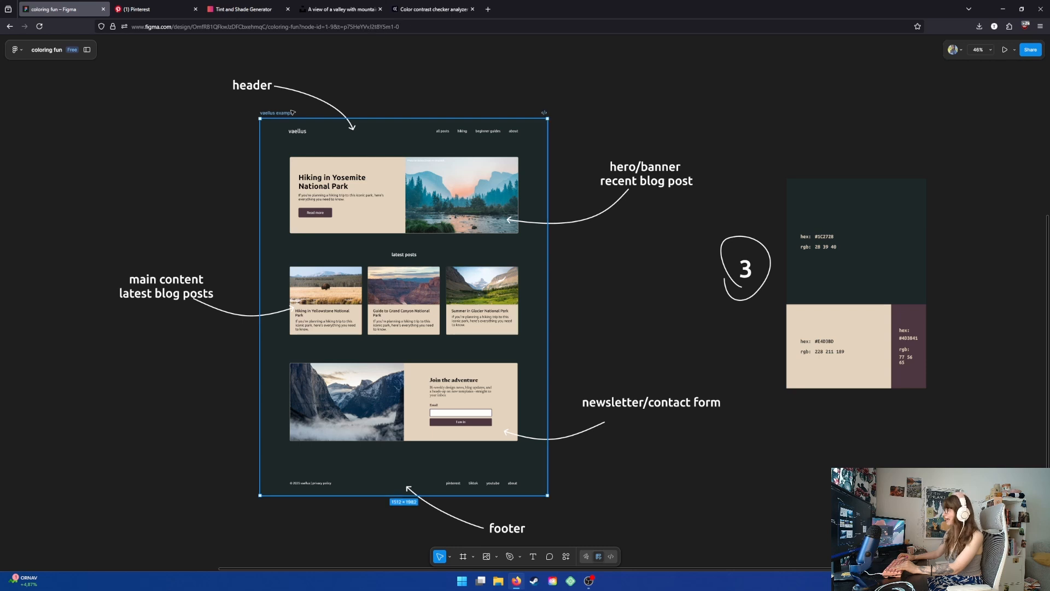
left_click(979, 275)
key("ctrl+c")
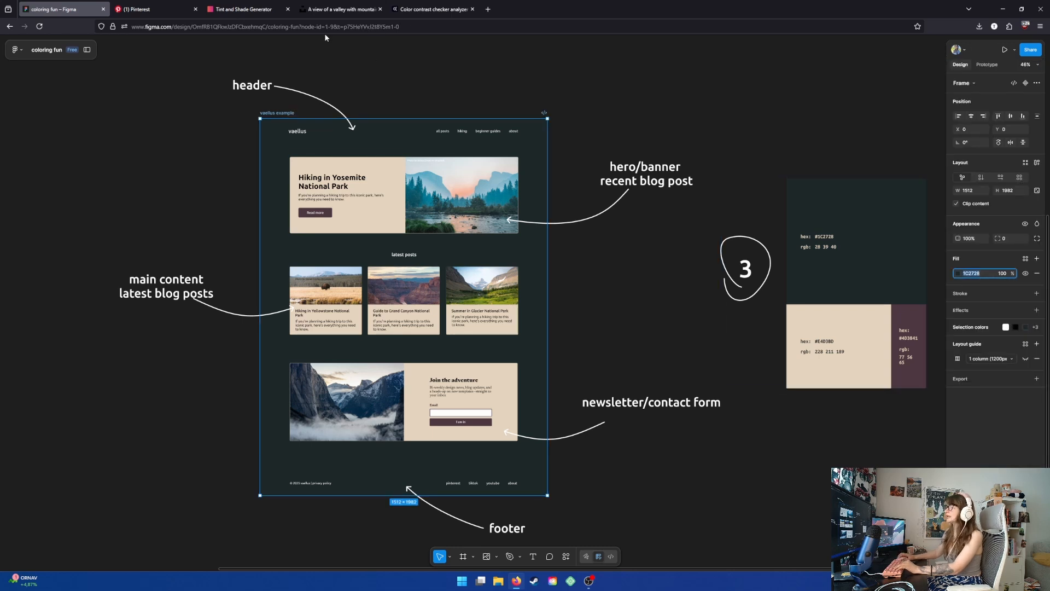
left_click(241, 11)
key("ctrl+a")
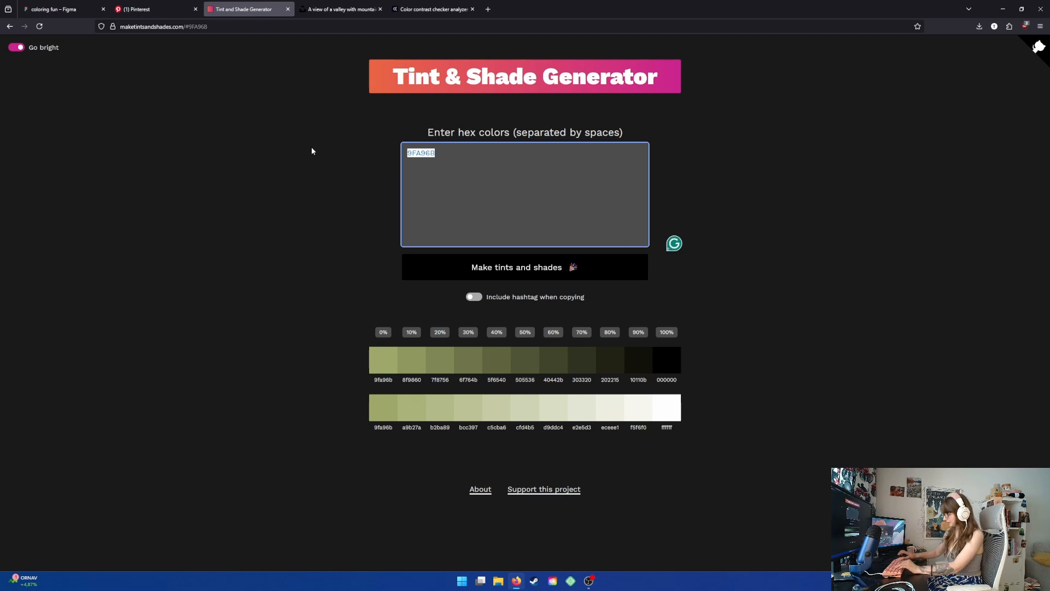
key("ctrl+v")
left_click(469, 273)
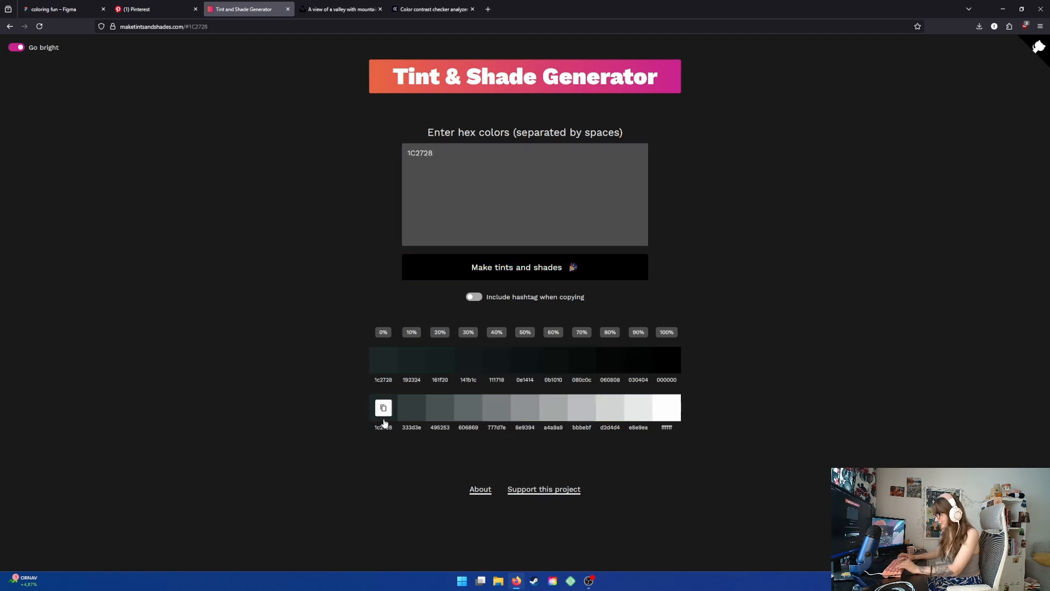
left_click(440, 415)
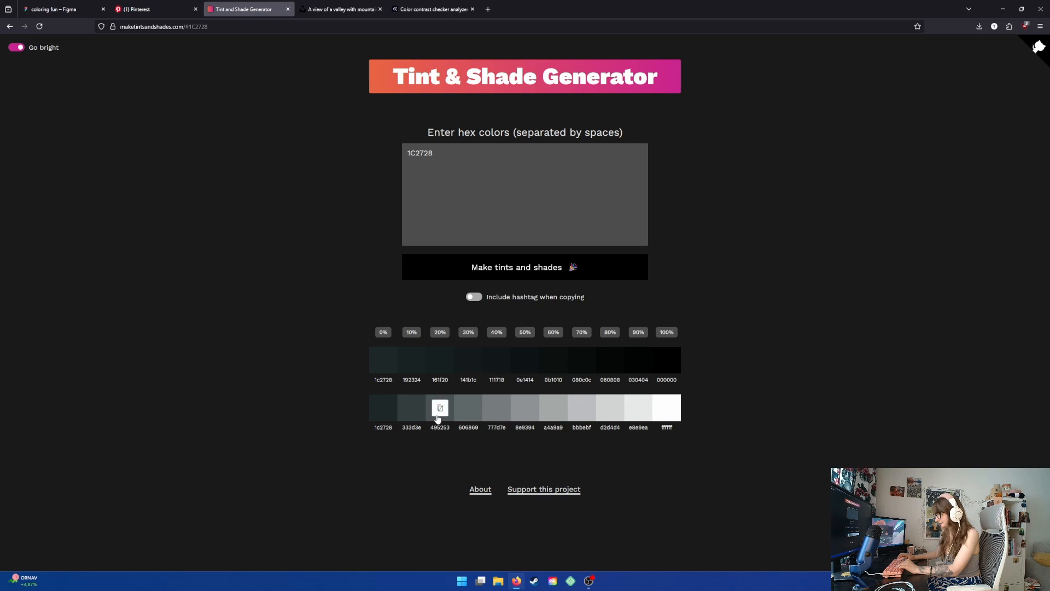
- Set the latest-posts cards' background fill to 495253
left_click(51, 9)
left_click(403, 316)
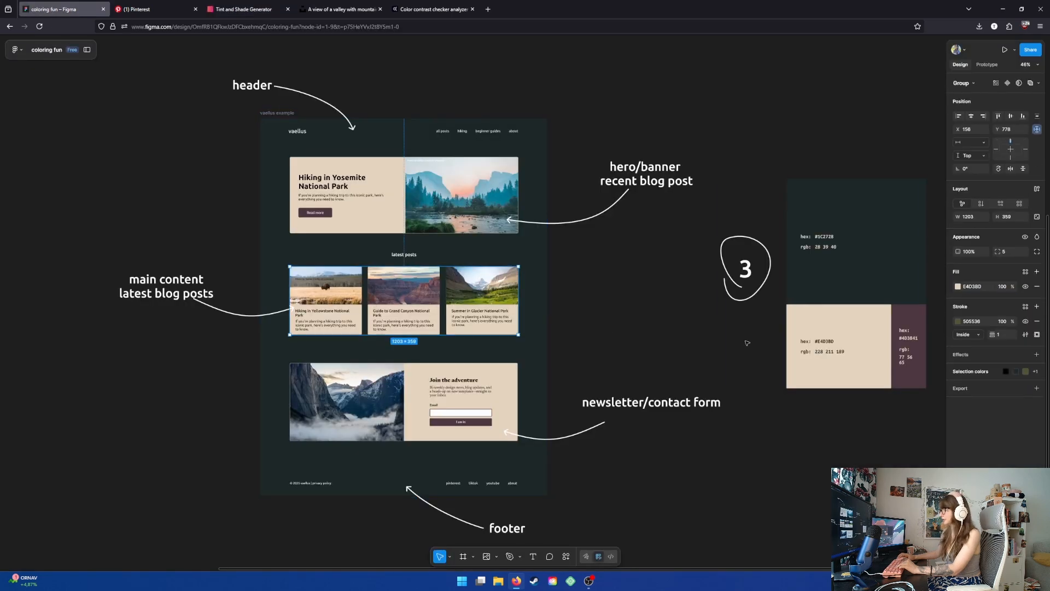
left_click(977, 287)
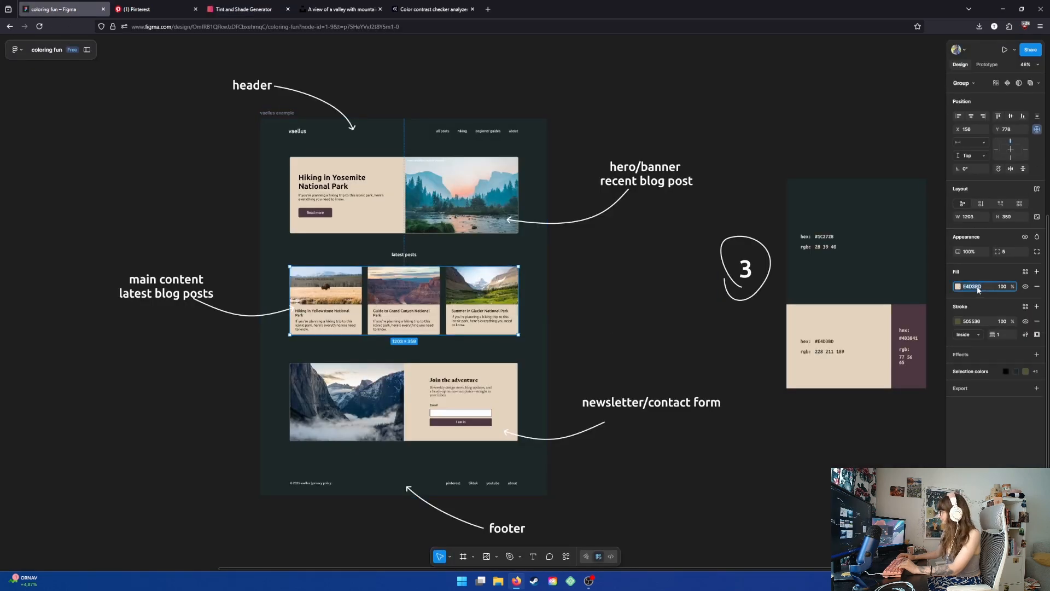
type("495253")
key("Return")
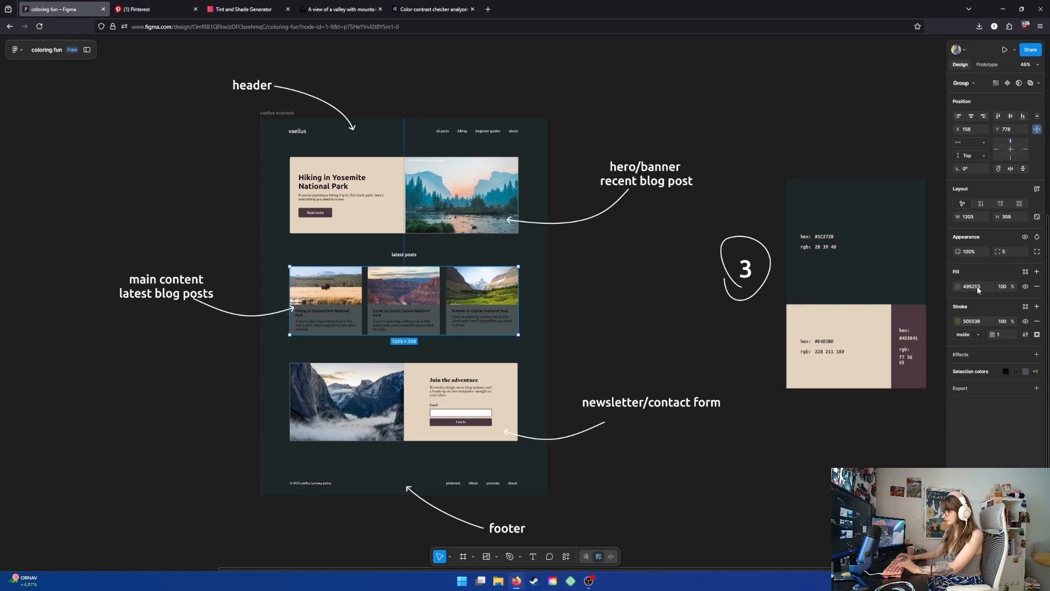
left_click(667, 304)
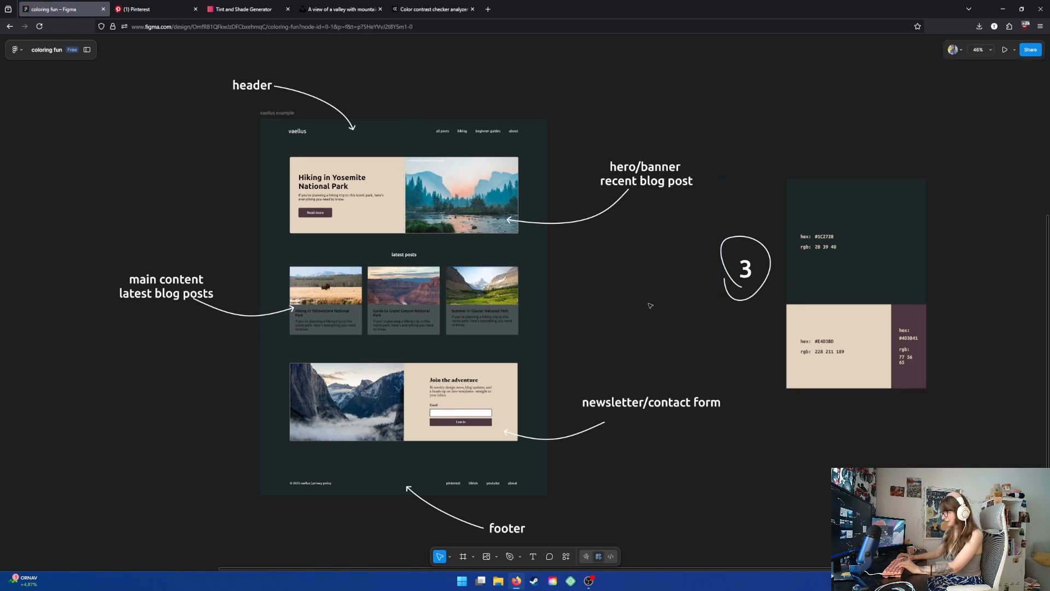
left_click(490, 311)
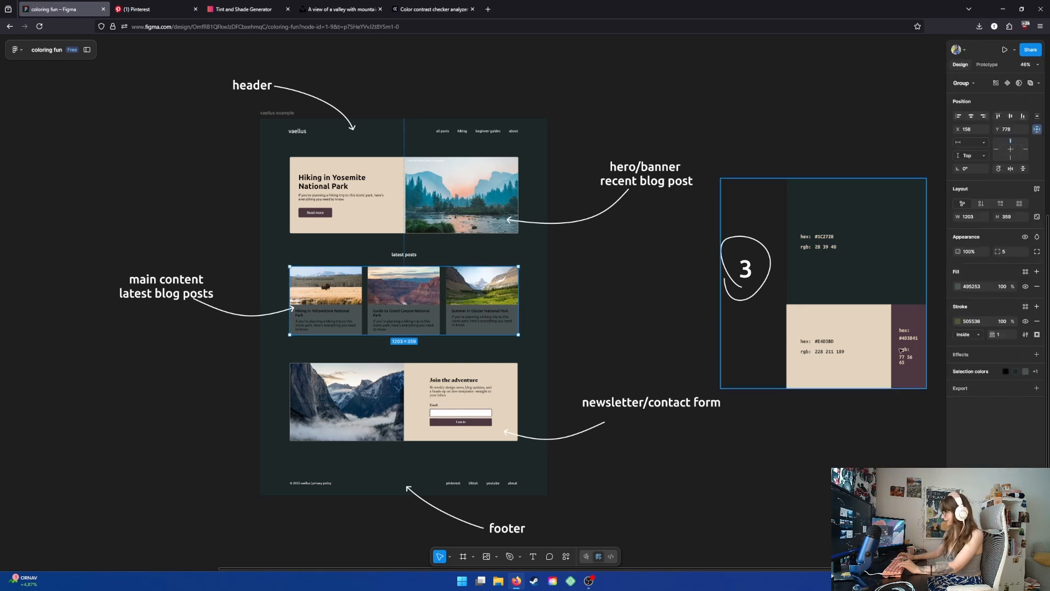
- In the contrast checker, test text against the 495253 background, switching the text color to white FFFFFF
scroll(395, 321, "up", 3)
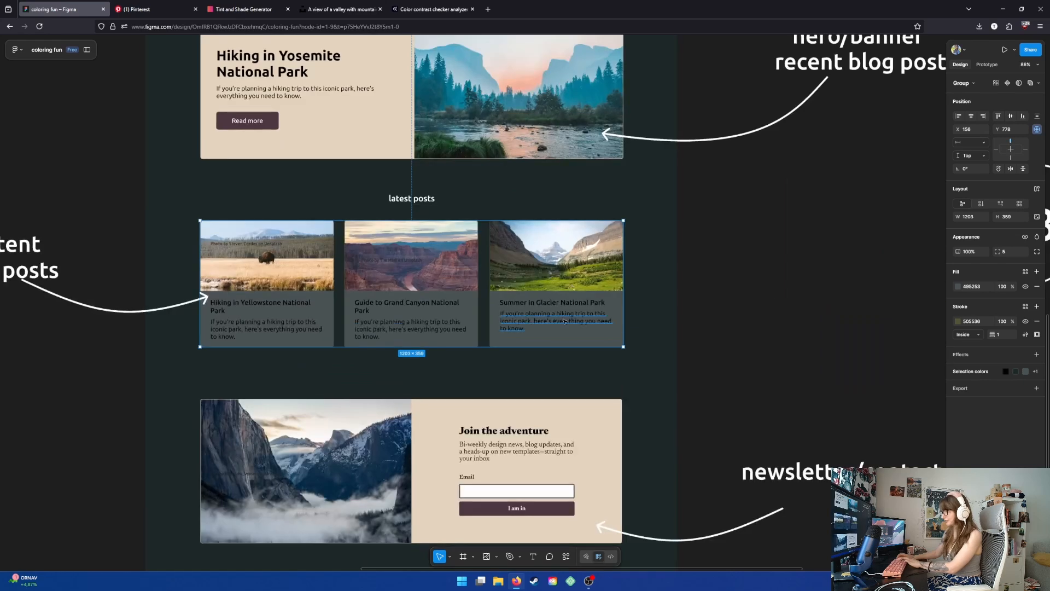
scroll(565, 323, "down", 5)
scroll(565, 339, "up", 4)
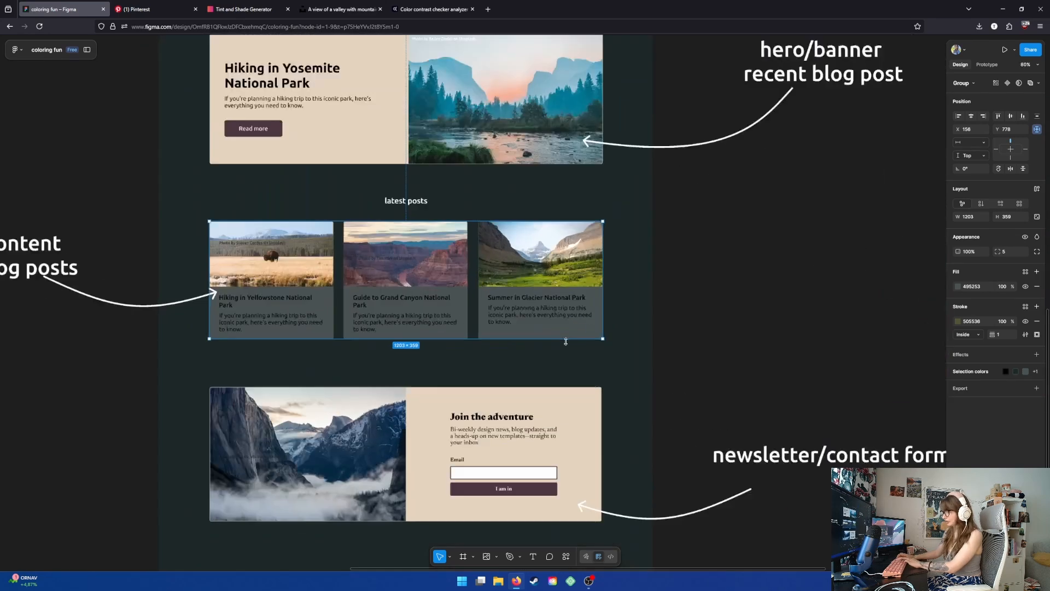
scroll(566, 342, "down", 3)
scroll(564, 333, "up", 2)
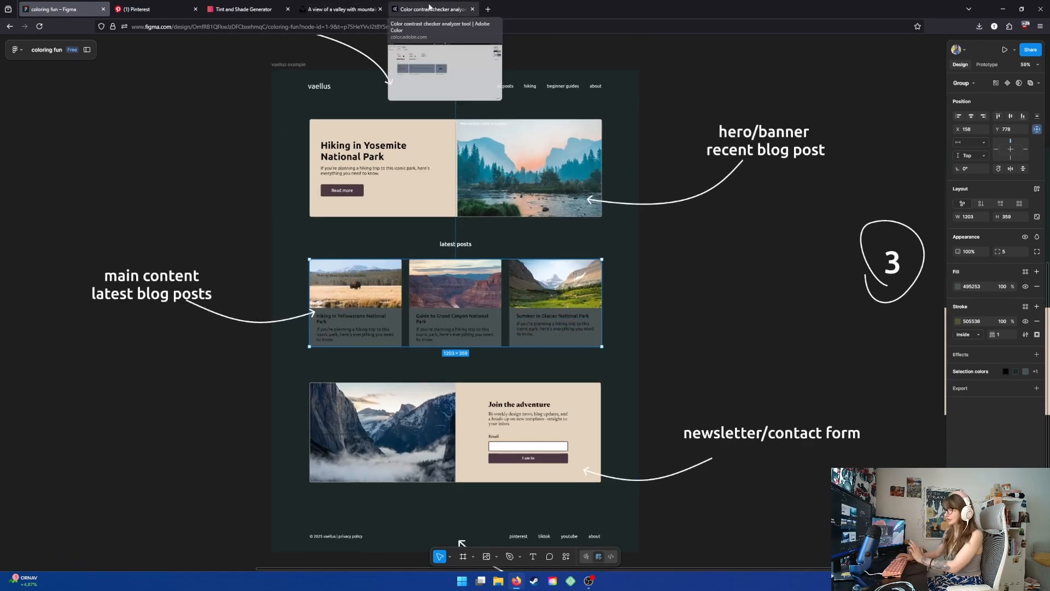
left_click(429, 7)
left_click_drag(225, 157, 104, 139)
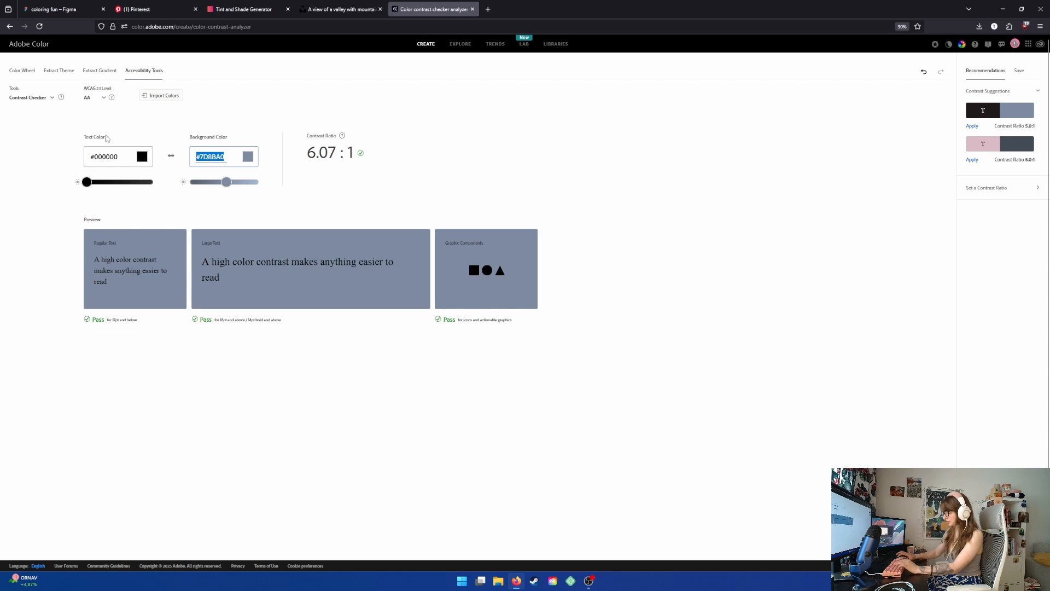
type("#495253")
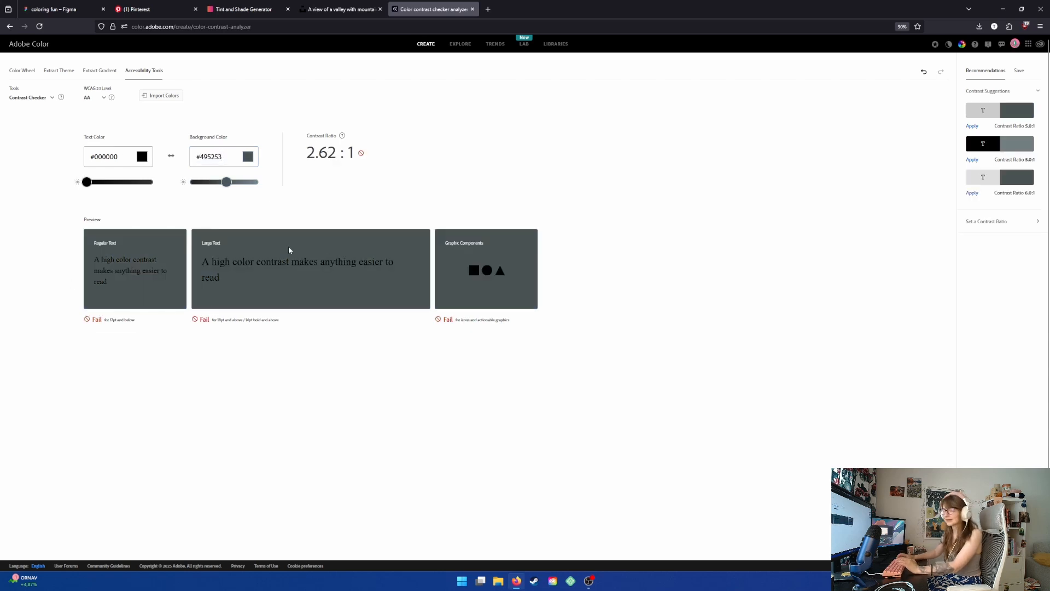
left_click_drag(87, 182, 155, 182)
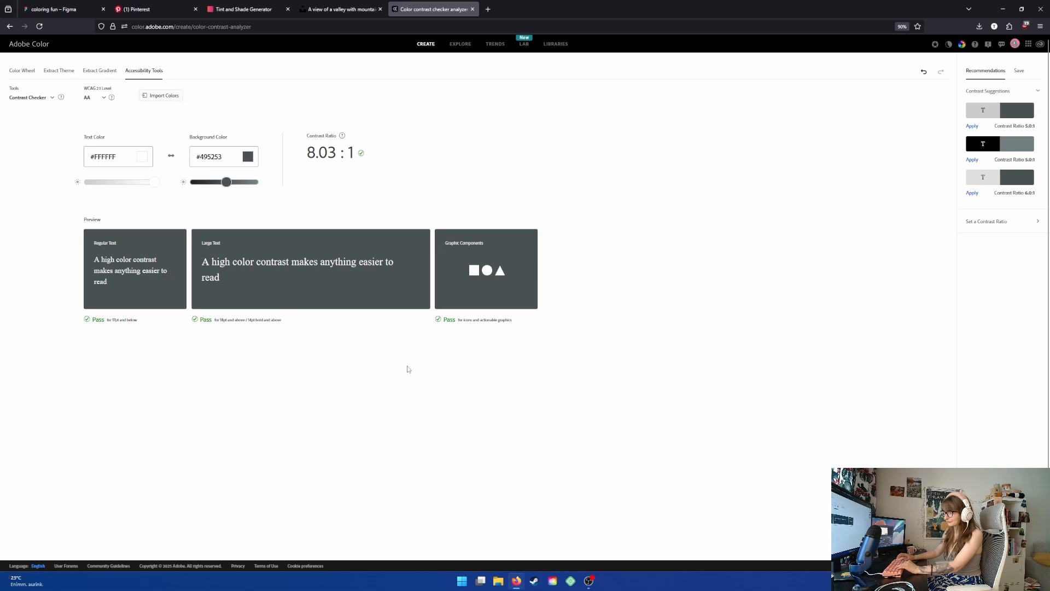
- Change the latest-posts cards' text color from the selection colors to white FFFFFF
left_click(55, 10)
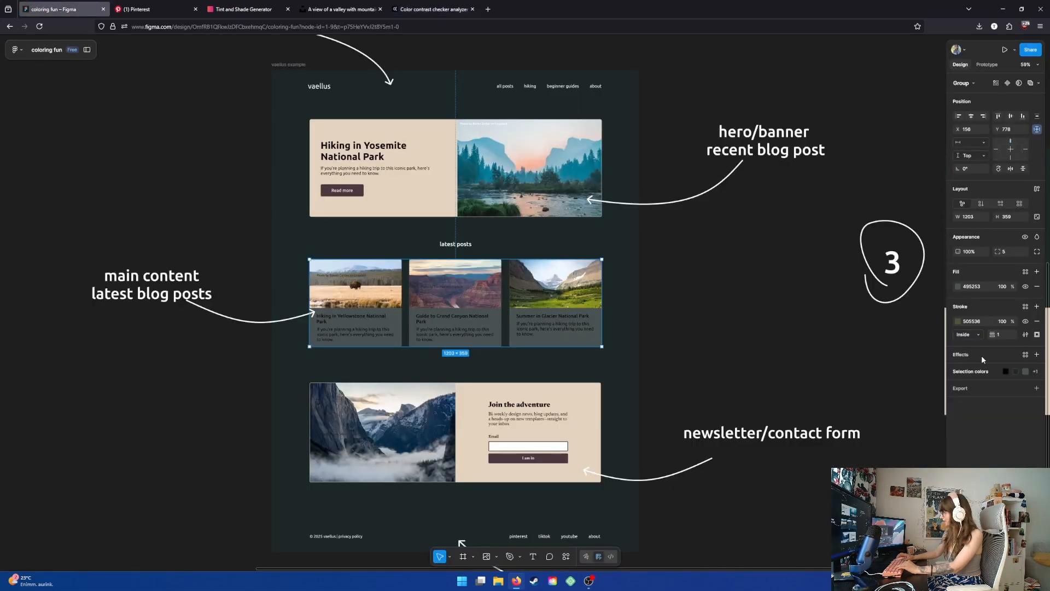
left_click(973, 371)
left_click(957, 387)
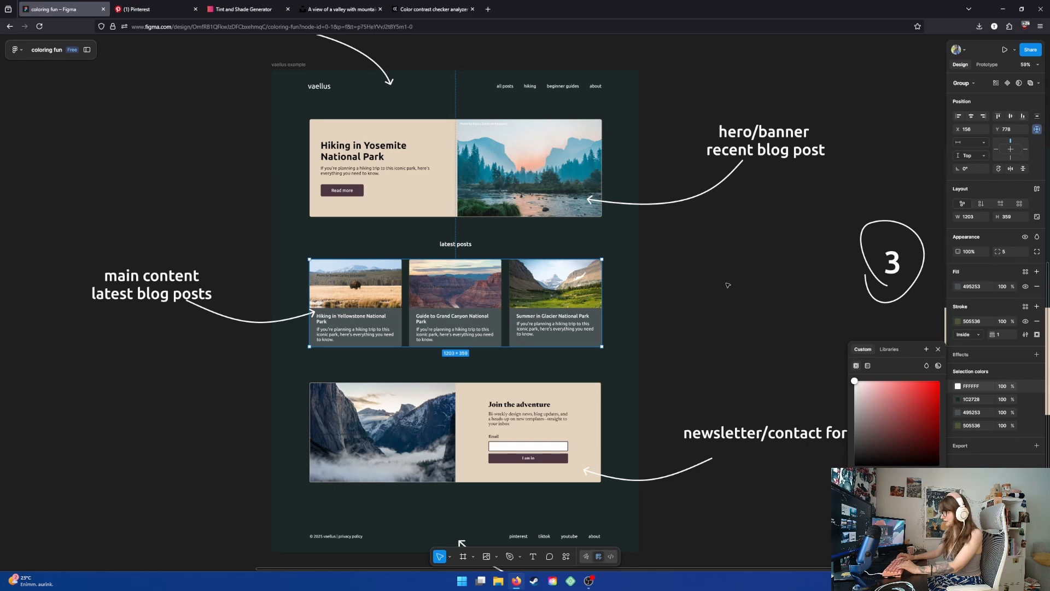
left_click(749, 299)
left_click_drag(792, 343, 689, 350)
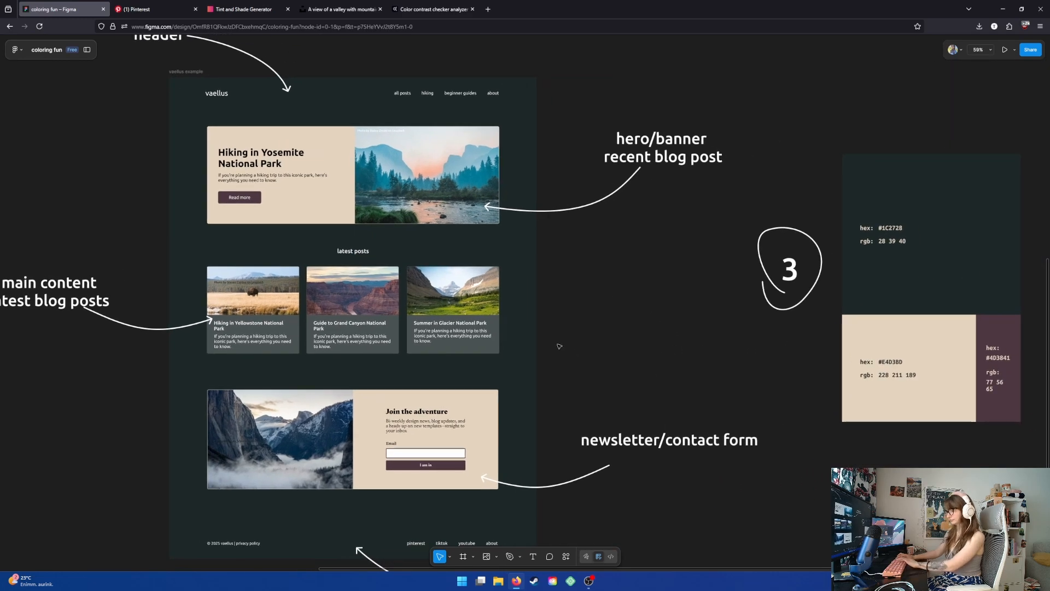
- Review the whole mockup with the recolored latest-posts cards
scroll(559, 346, "down", 1)
scroll(618, 306, "left", 1)
scroll(620, 313, "down", 1)
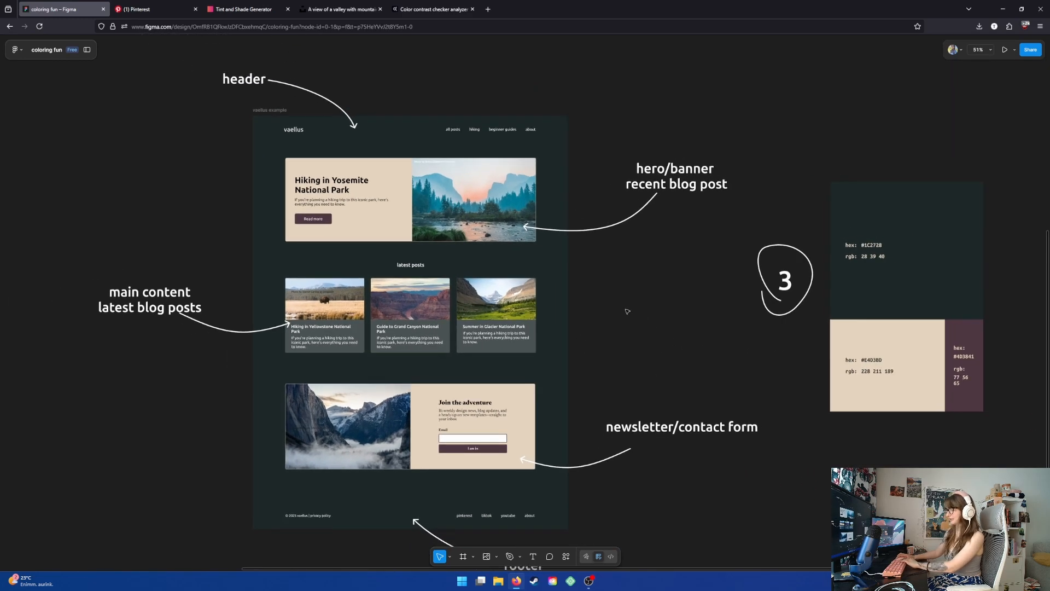
scroll(619, 313, "up", 1)
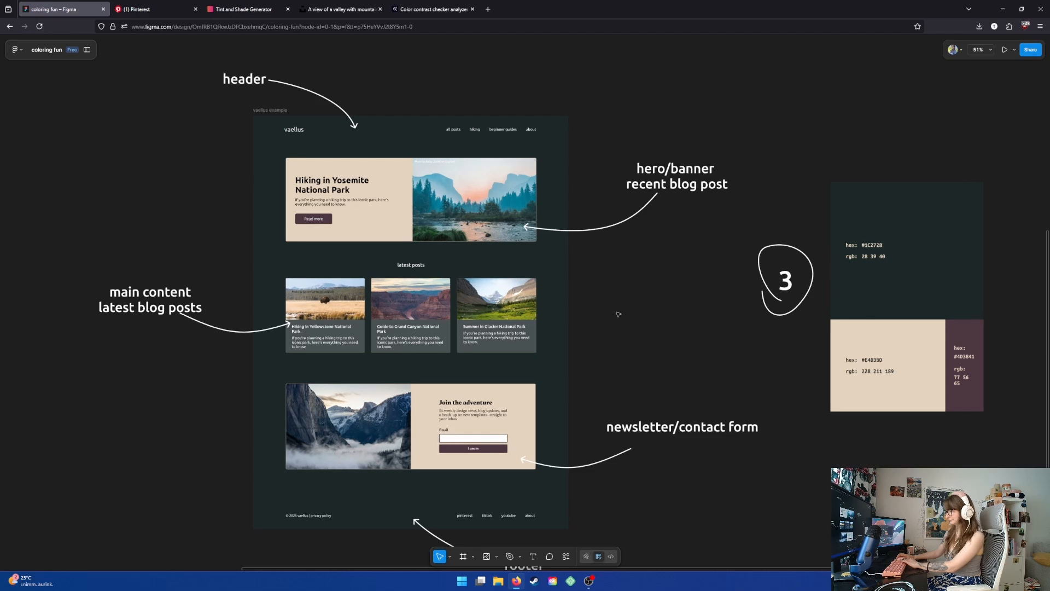
scroll(615, 306, "down", 2)
scroll(622, 277, "up", 1)
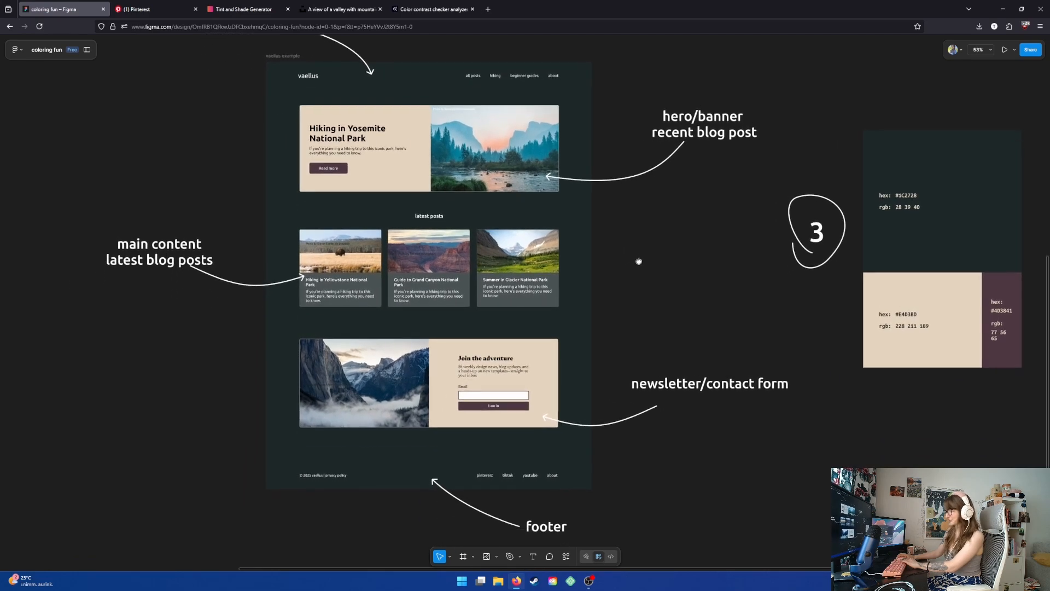
scroll(629, 260, "down", 3)
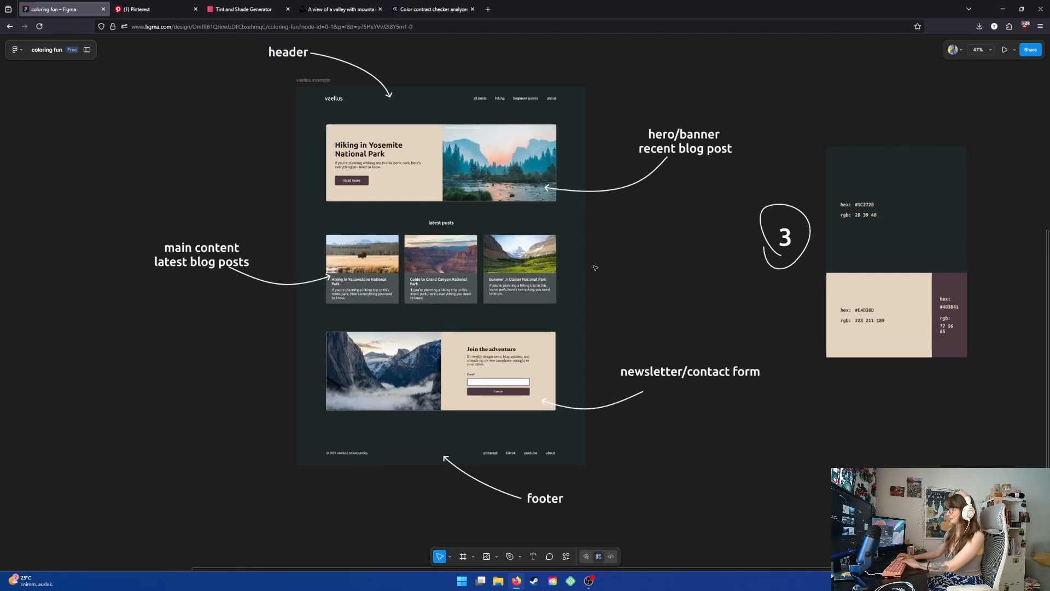
scroll(601, 265, "right", 3)
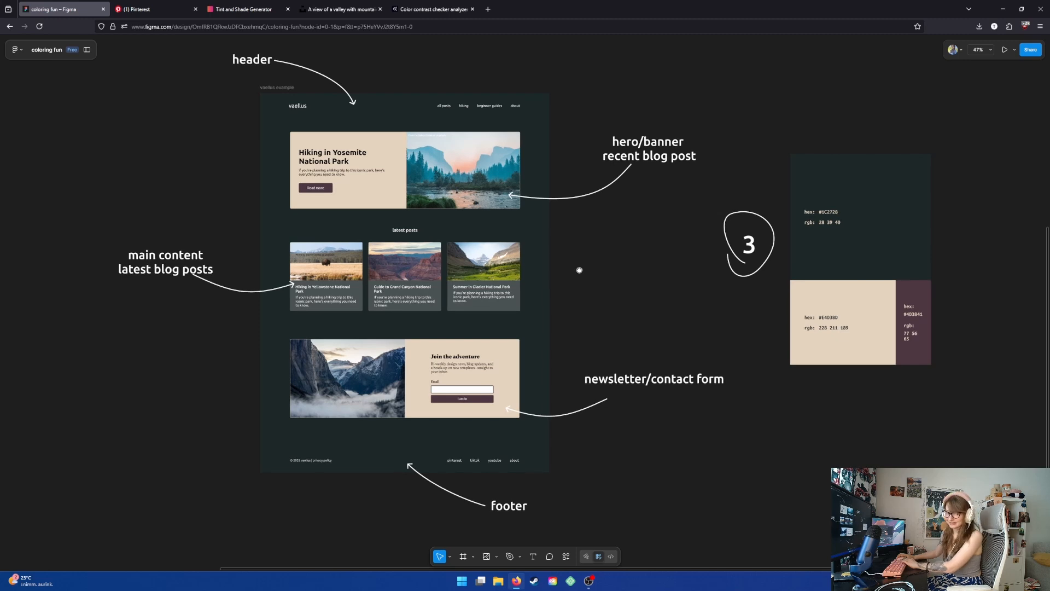
left_click_drag(579, 270, 590, 267)
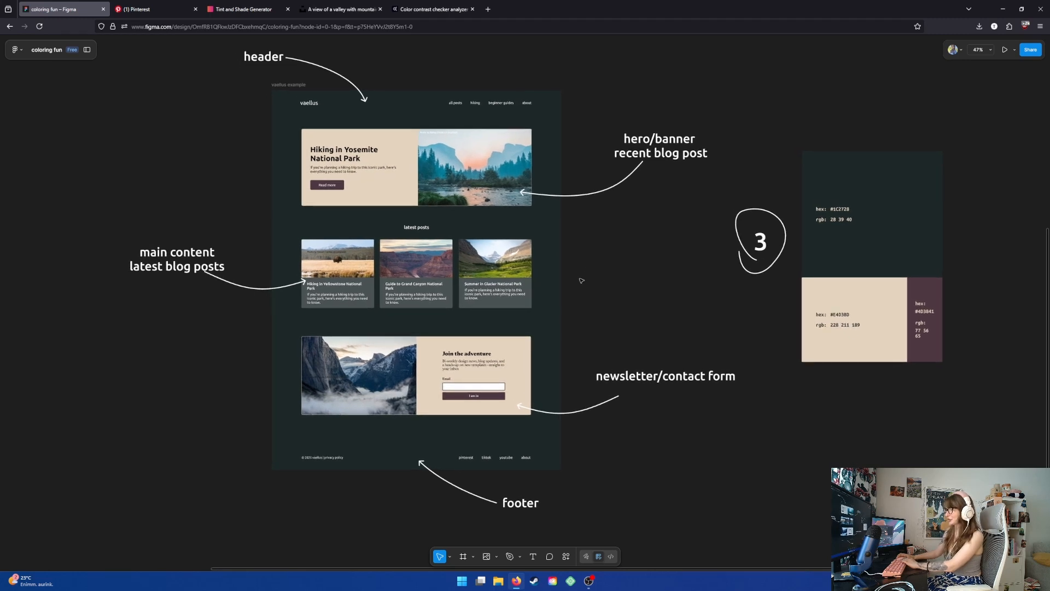
scroll(579, 283, "up", 1)
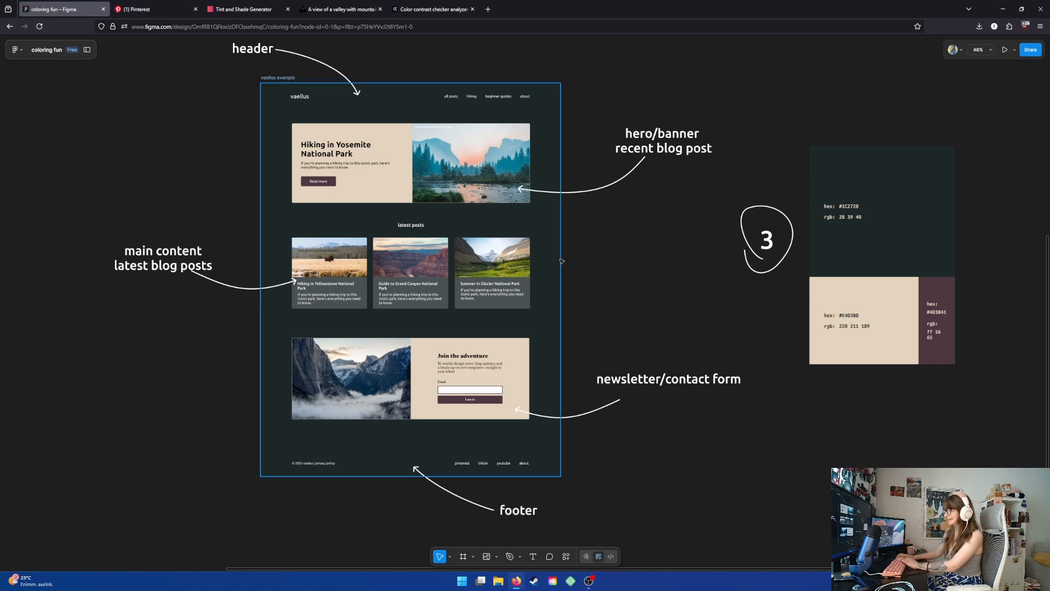
left_click_drag(580, 243, 560, 251)
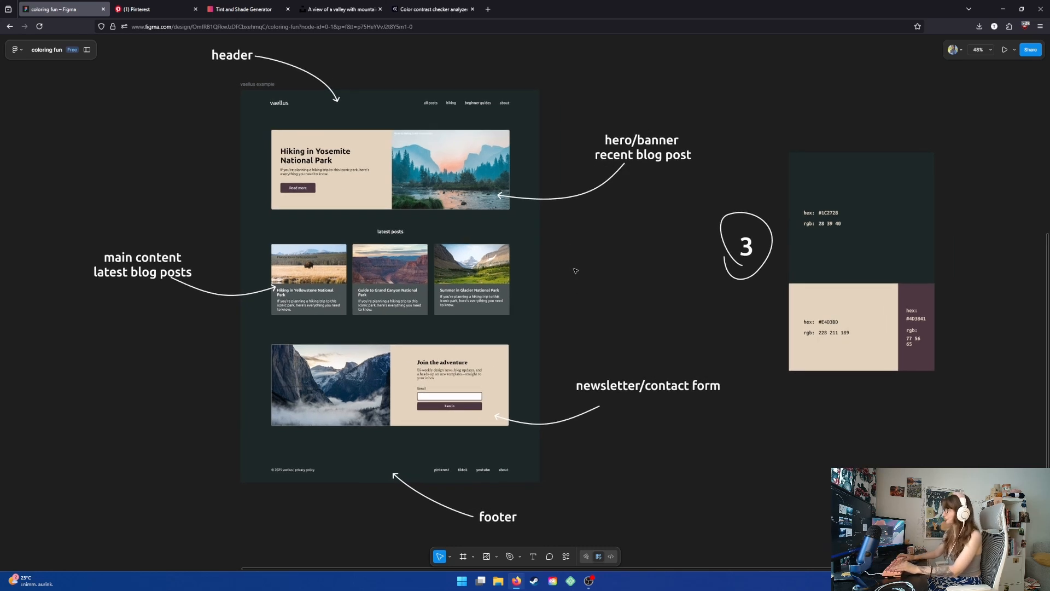
scroll(550, 317, "down", 5)
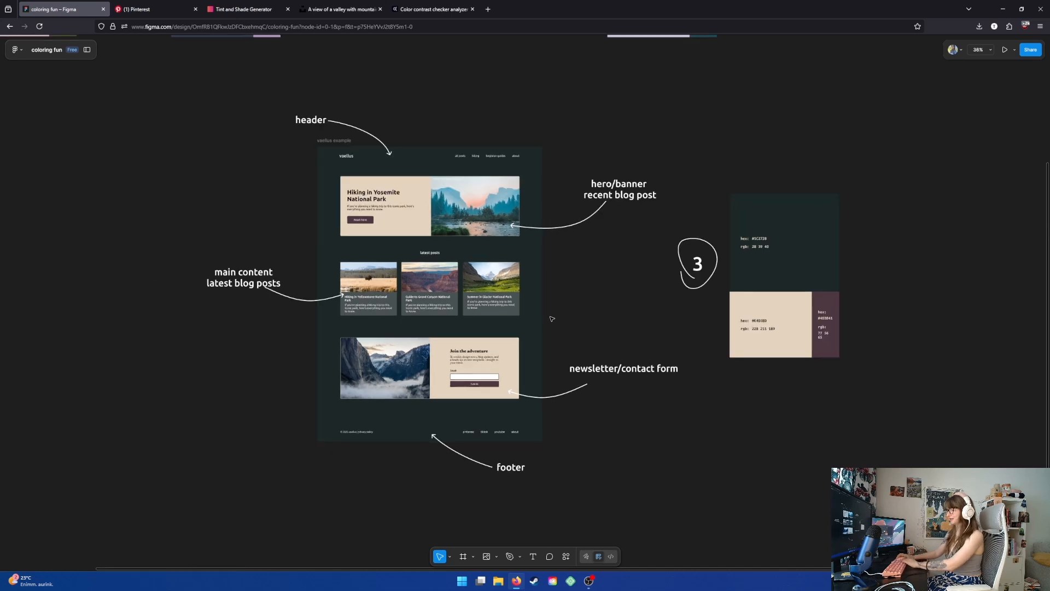
- Move palette 3 back into the palette row and place palette 4 beside the mockup
left_click_drag(718, 338, 461, 95)
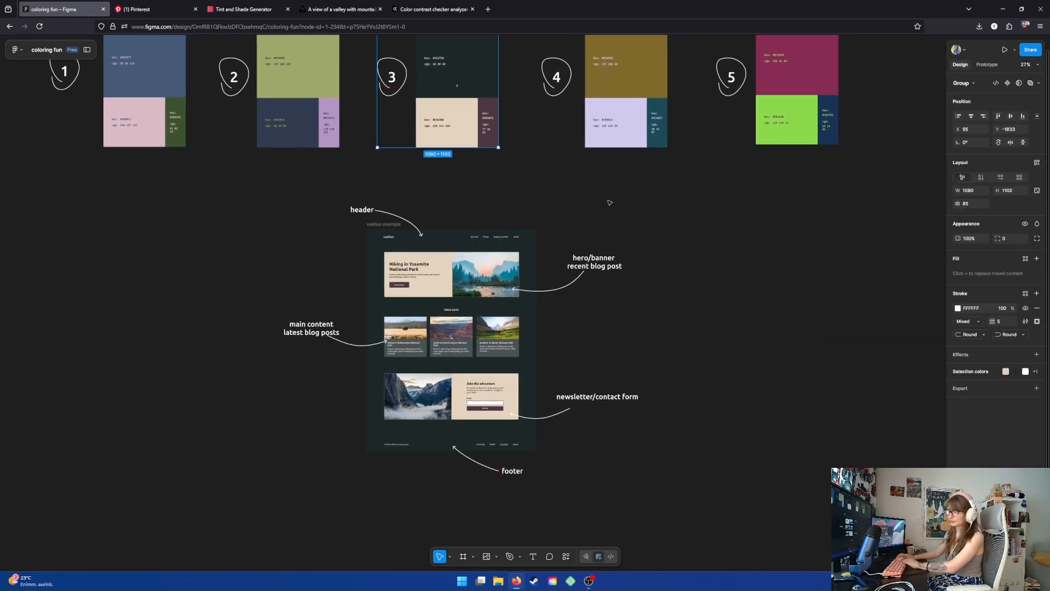
left_click_drag(714, 281, 744, 331)
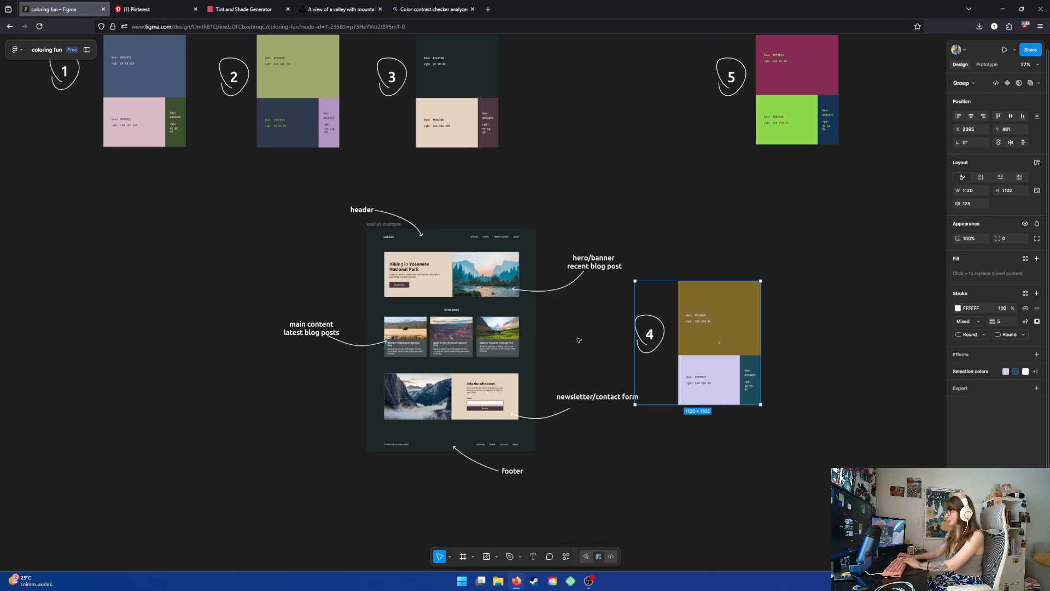
scroll(547, 350, "up", 5)
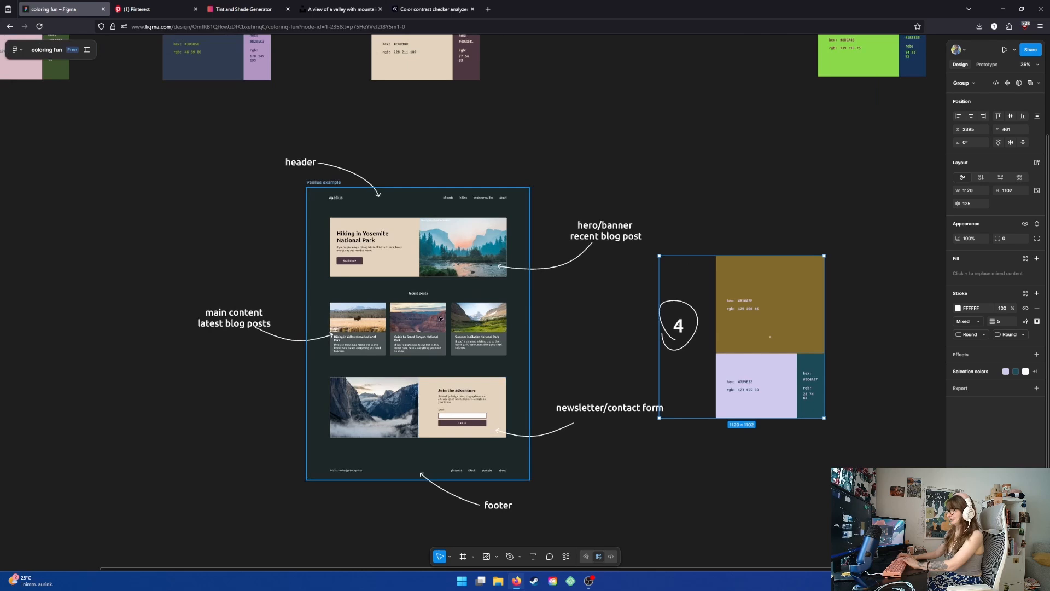
- Replace the mockup's 1C2728 background color with palette 4's olive 816A2E using the eyedropper
left_click(324, 183)
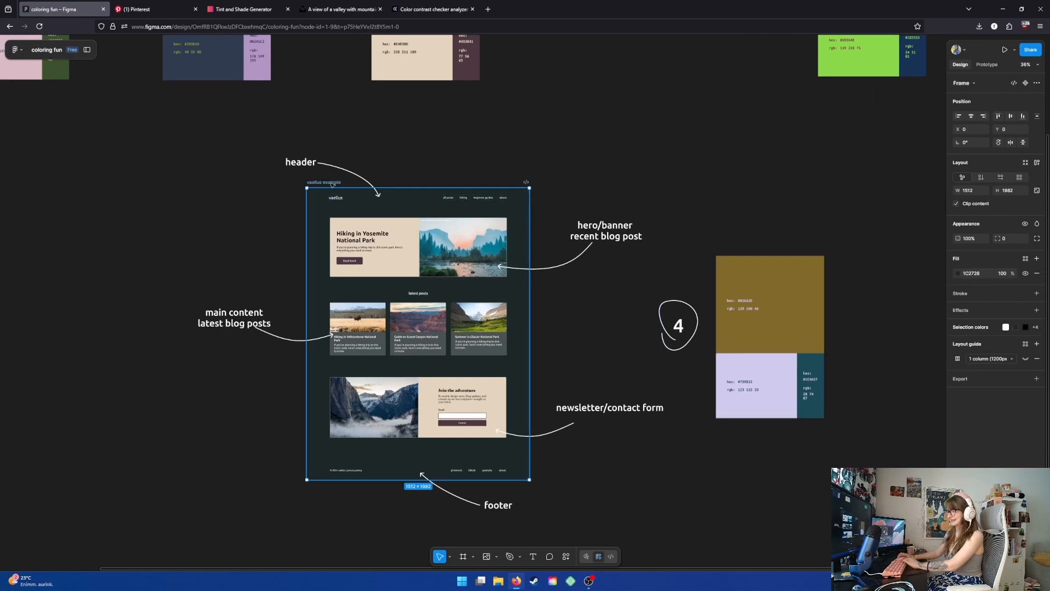
left_click(969, 327)
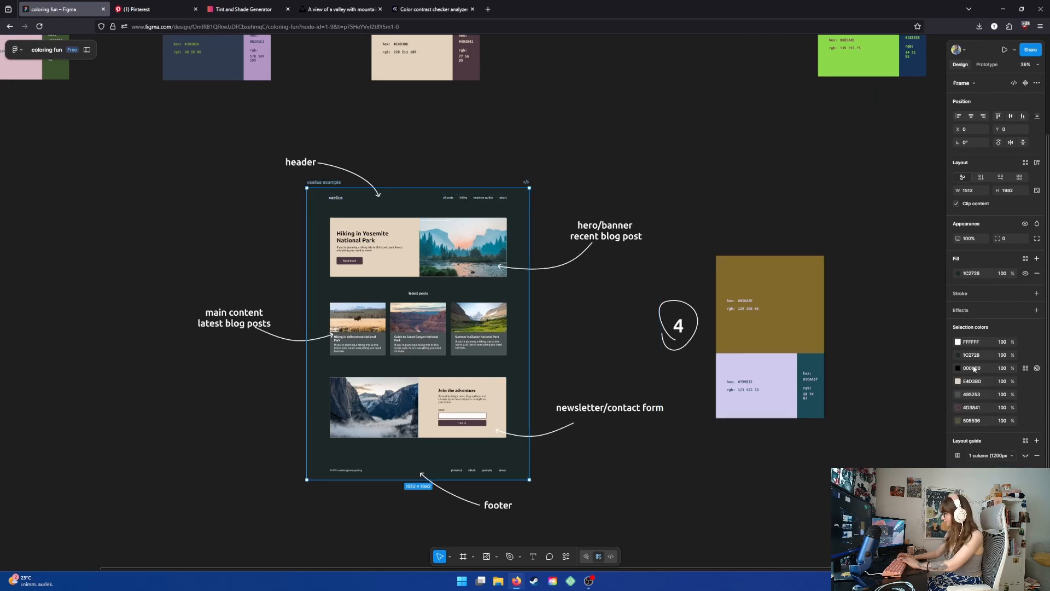
left_click(958, 354)
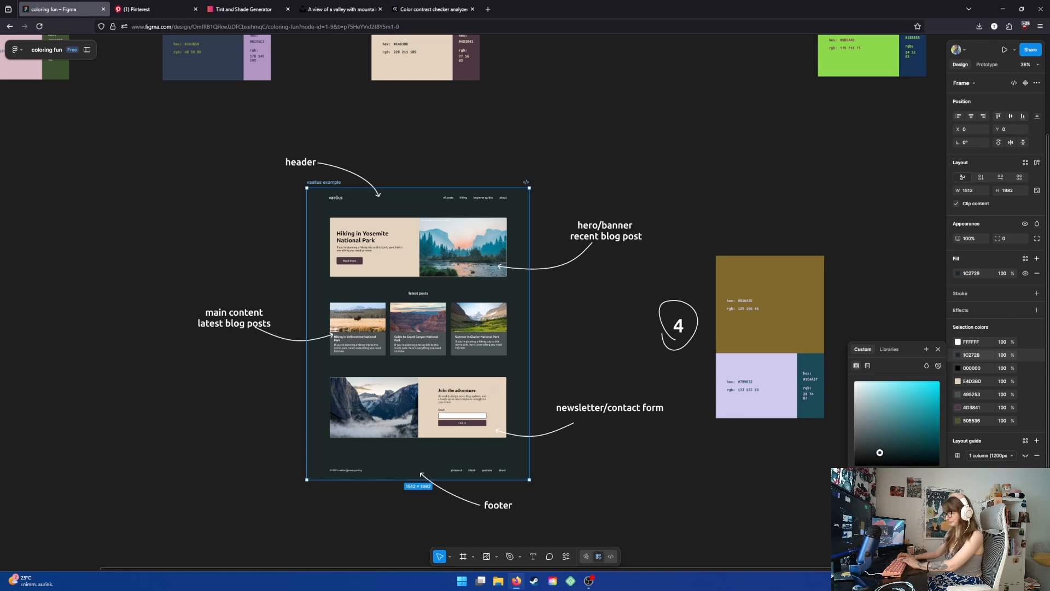
key("i")
left_click(809, 340)
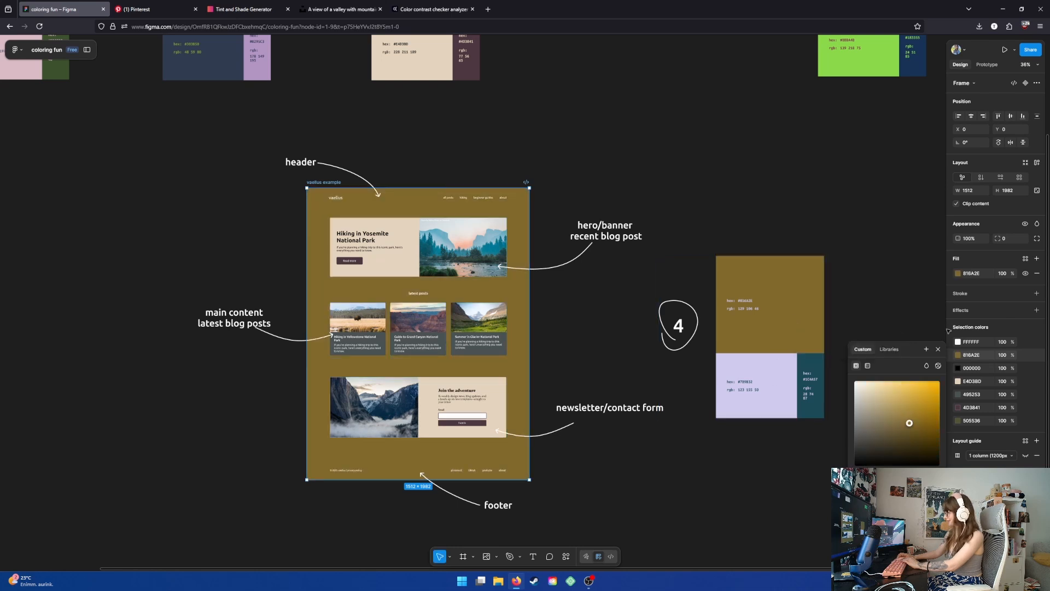
- Replace the hero and newsletter panels' E4D3BD color with palette 4's lavender D0CAED using the eyedropper
left_click(957, 381)
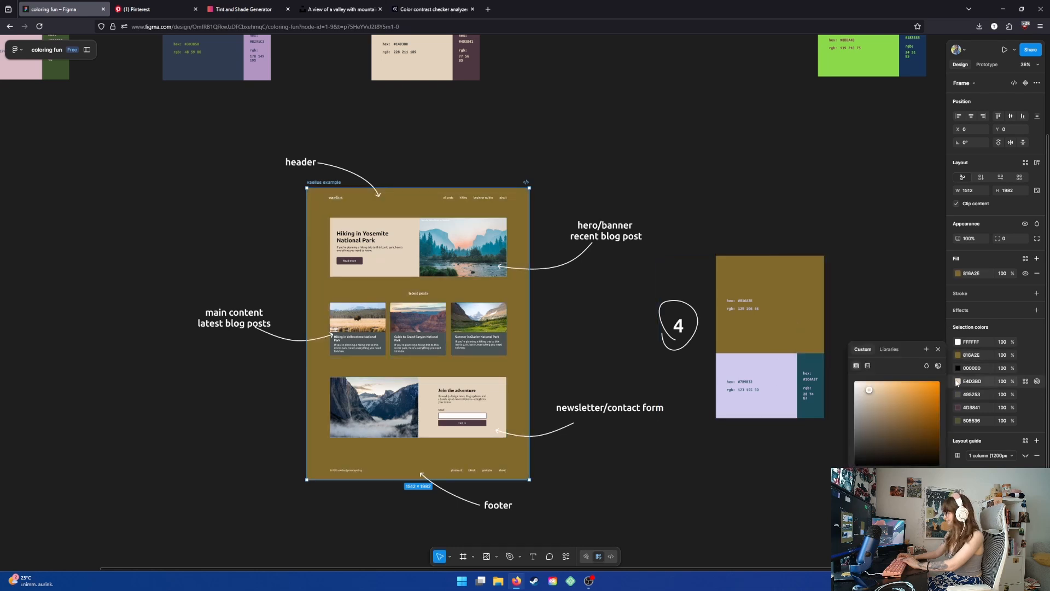
key("i")
left_click(778, 388)
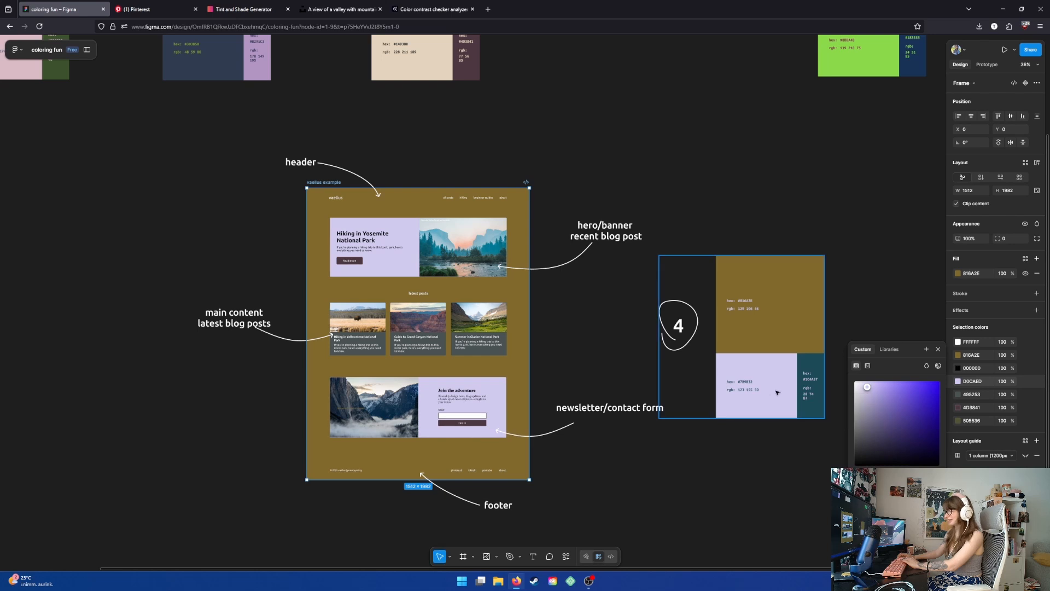
- Replace the buttons' 4D3841 color with palette 4's dark teal 1C4A57 using the eyedropper
left_click(961, 408)
key("i")
left_click(813, 362)
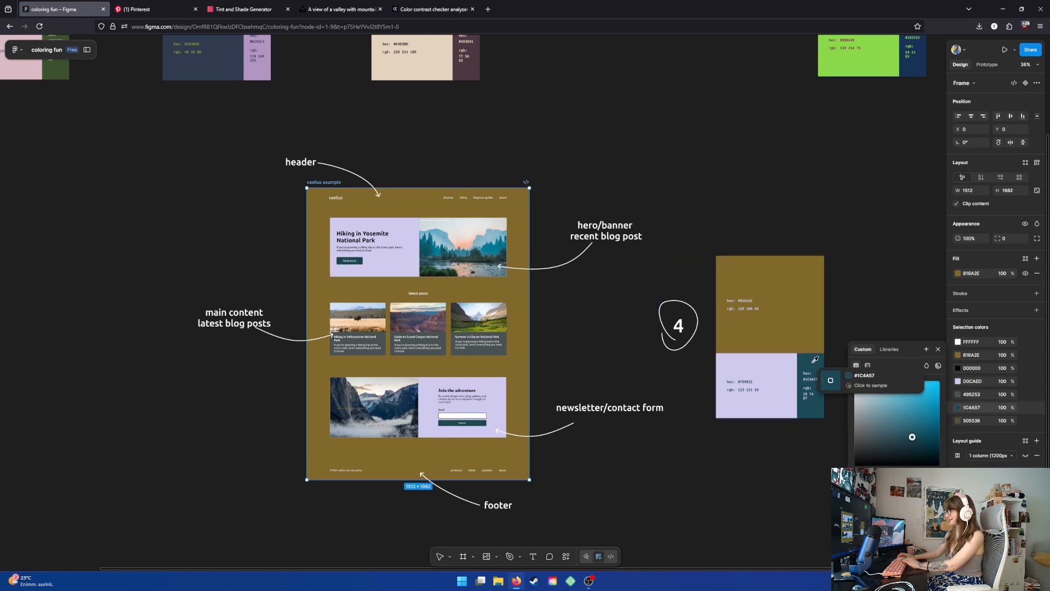
left_click(594, 334)
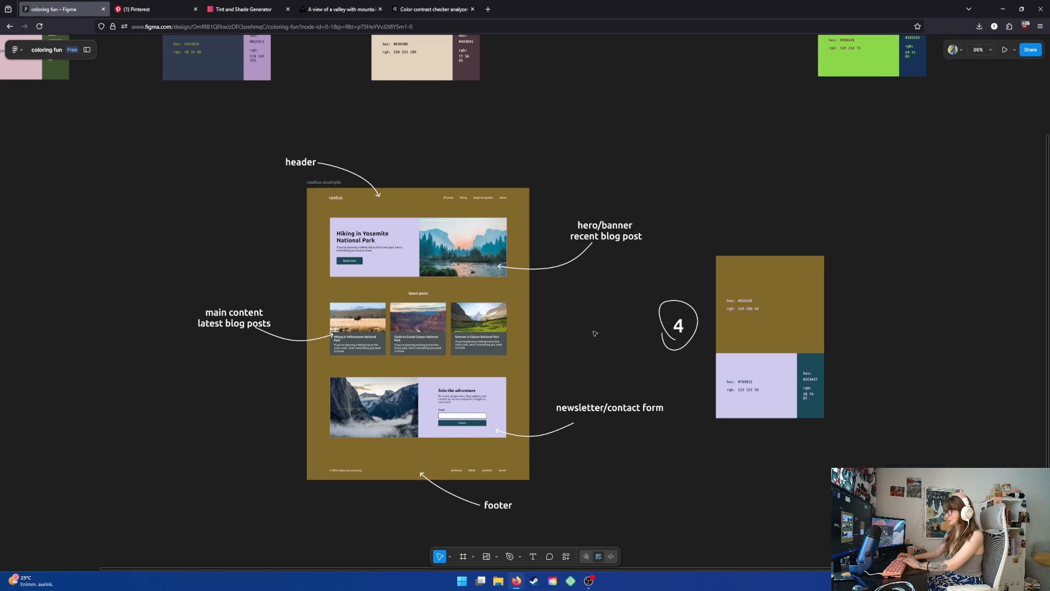
left_click(325, 182)
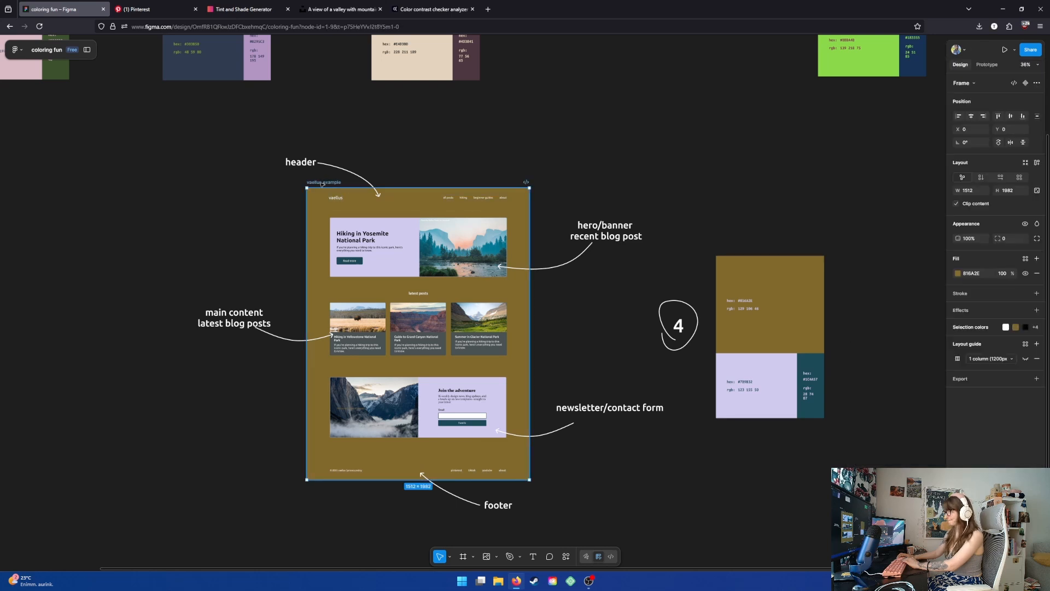
left_click(979, 327)
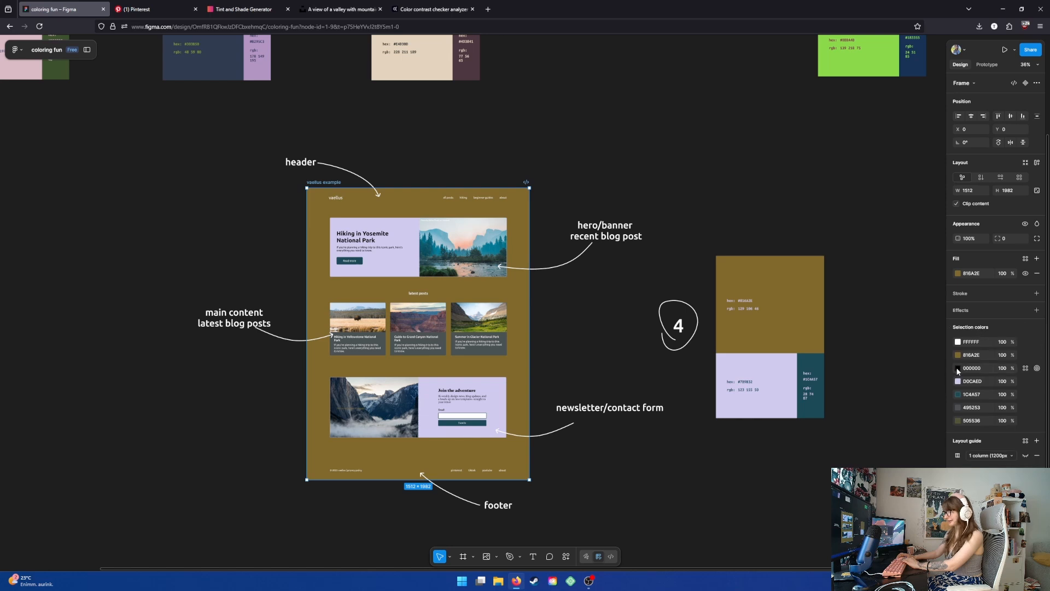
left_click(345, 199)
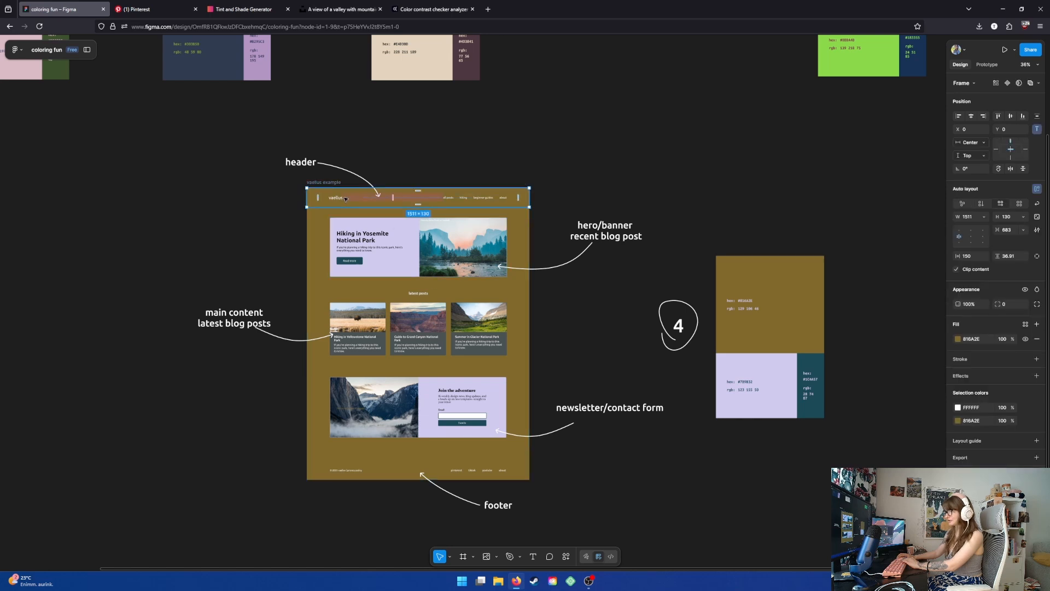
left_click(957, 408)
left_click_drag(854, 381, 854, 465)
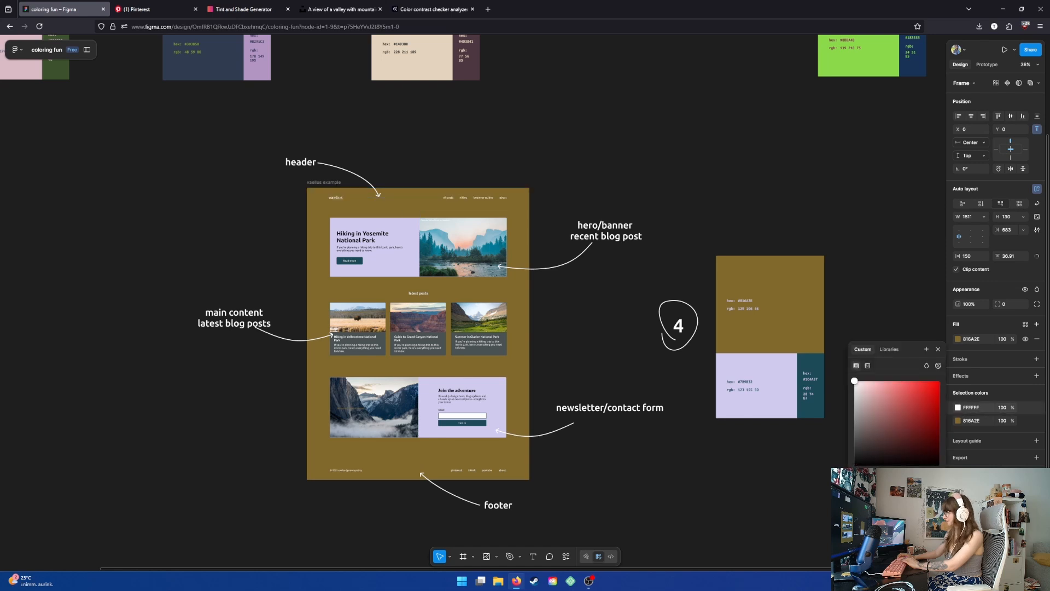
key("ctrl+z")
left_click(694, 174)
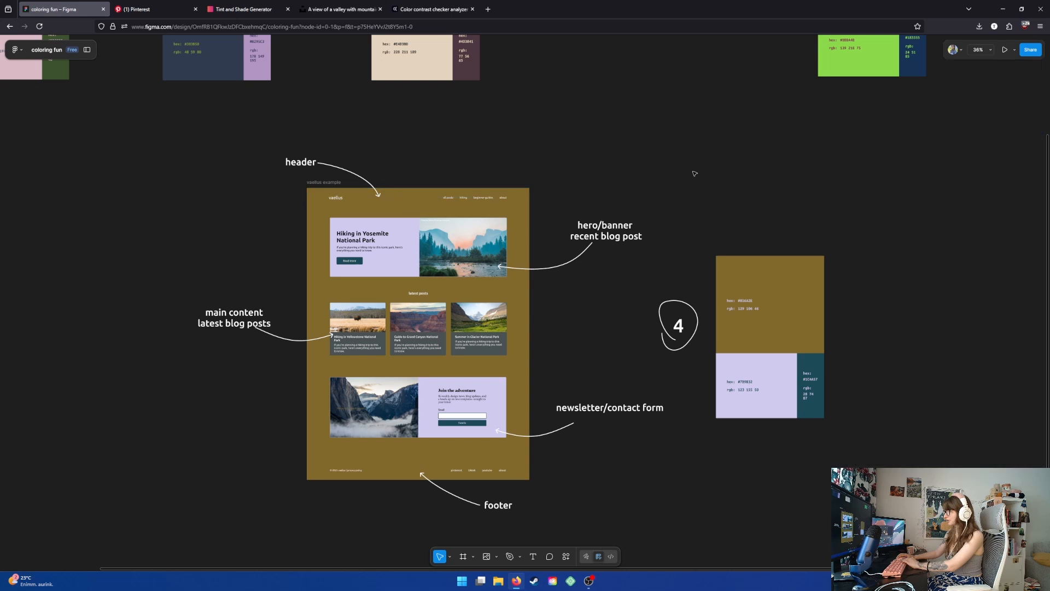
- Copy the mockup's 816A2E background hex and check its contrast against white FFFFFF text in the contrast checker
left_click(520, 274)
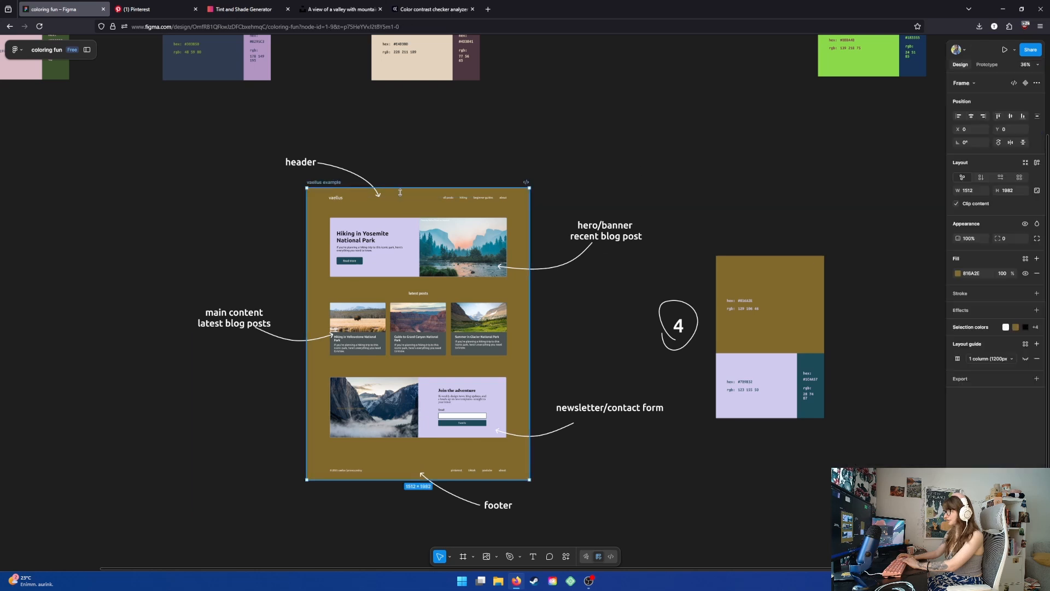
left_click(977, 273)
key("ctrl+c")
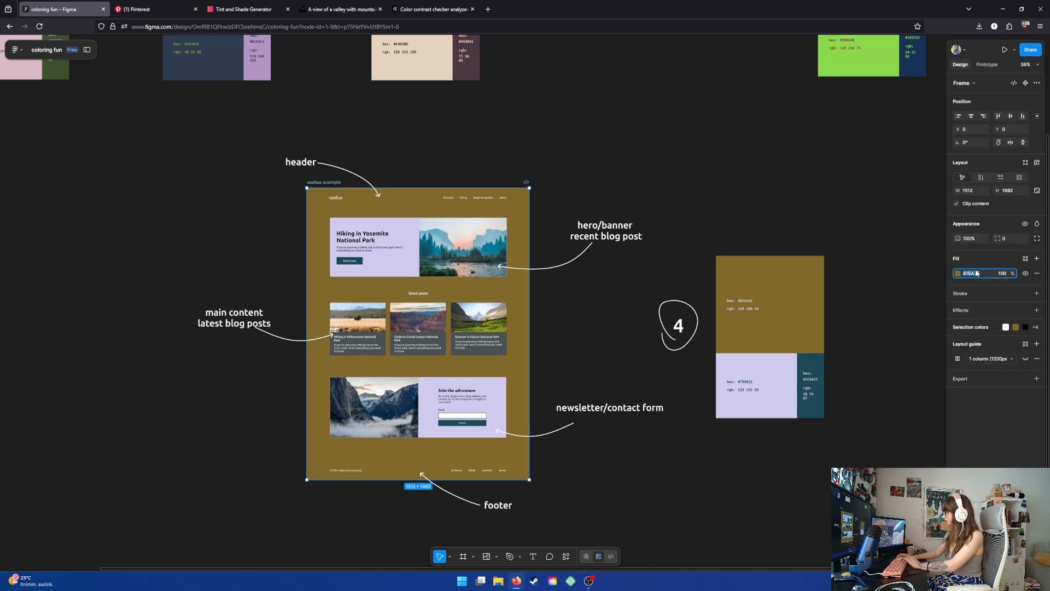
left_click(432, 9)
left_click(233, 164)
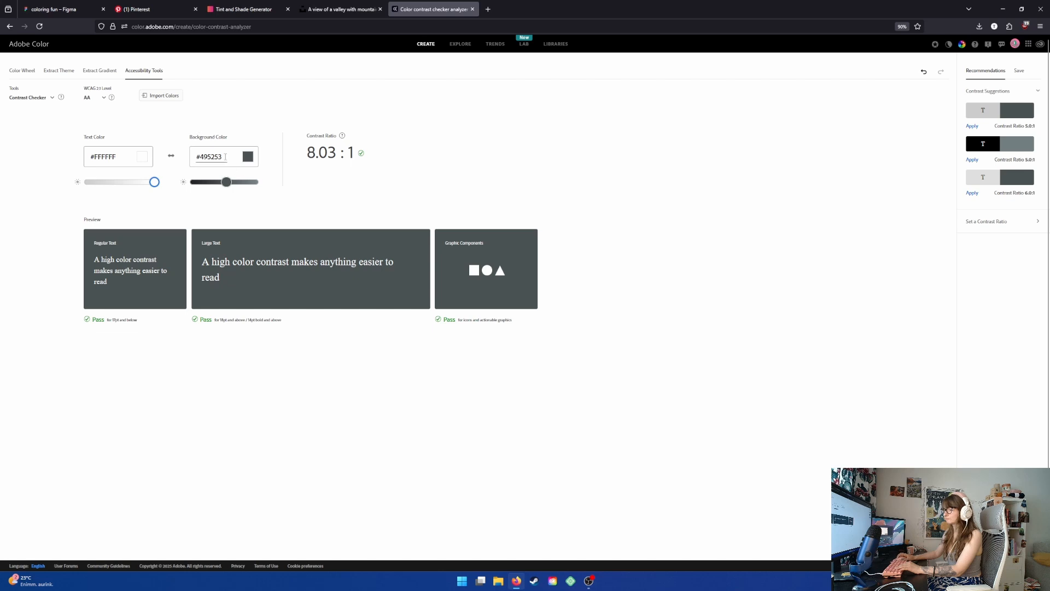
key("ctrl+v")
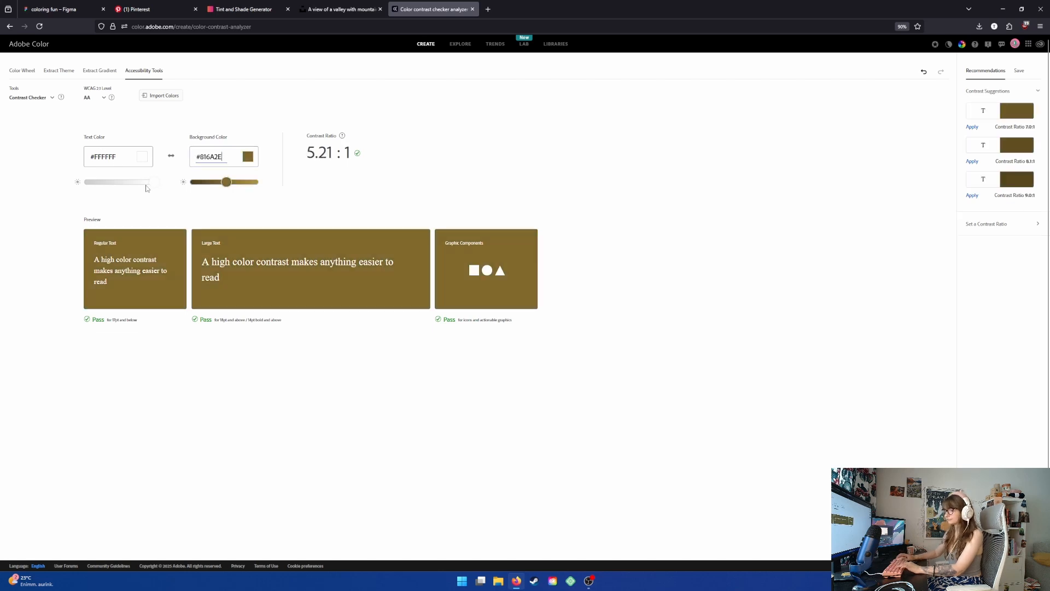
mouse_move(151, 182)
left_mouse_down()
mouse_move(1, 171)
mouse_move(159, 176)
left_mouse_up()
left_click(81, 7)
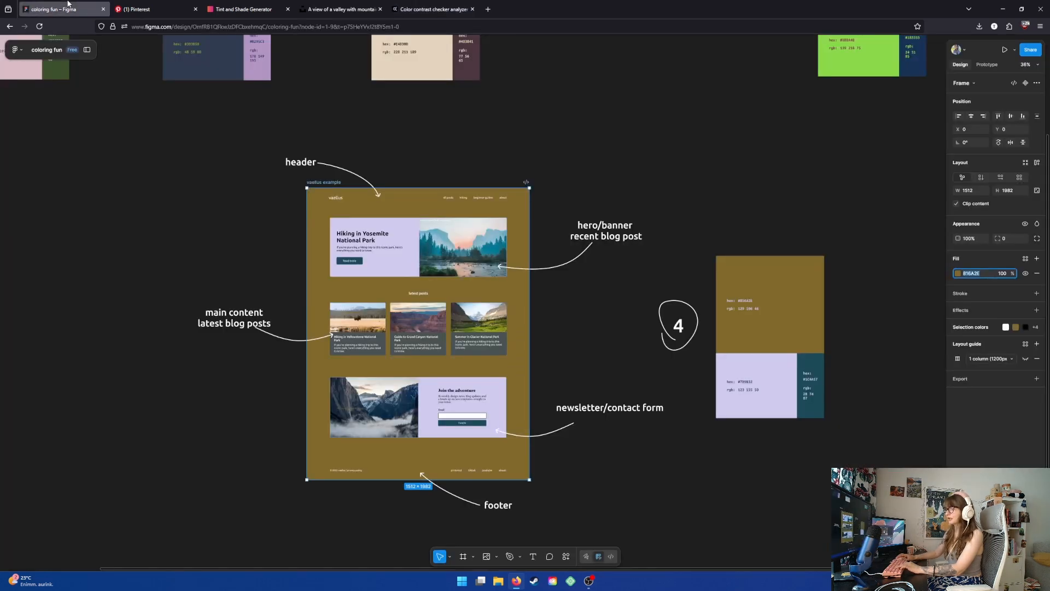
- Zoom in and inspect the recolored mockup's header, hero, latest-posts cards and newsletter sections
left_click(554, 130)
scroll(400, 359, "up", 3)
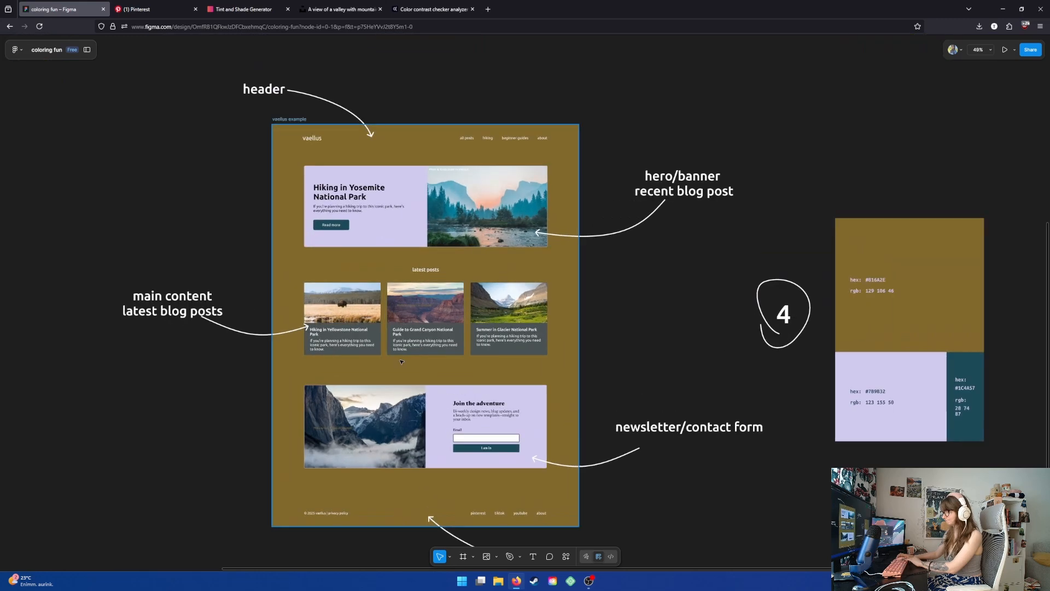
scroll(590, 290, "down", 1)
scroll(627, 284, "left", 1)
mouse_move(627, 284)
left_mouse_down()
mouse_move(589, 292)
mouse_move(626, 282)
mouse_move(614, 288)
left_mouse_up()
scroll(500, 272, "up", 3)
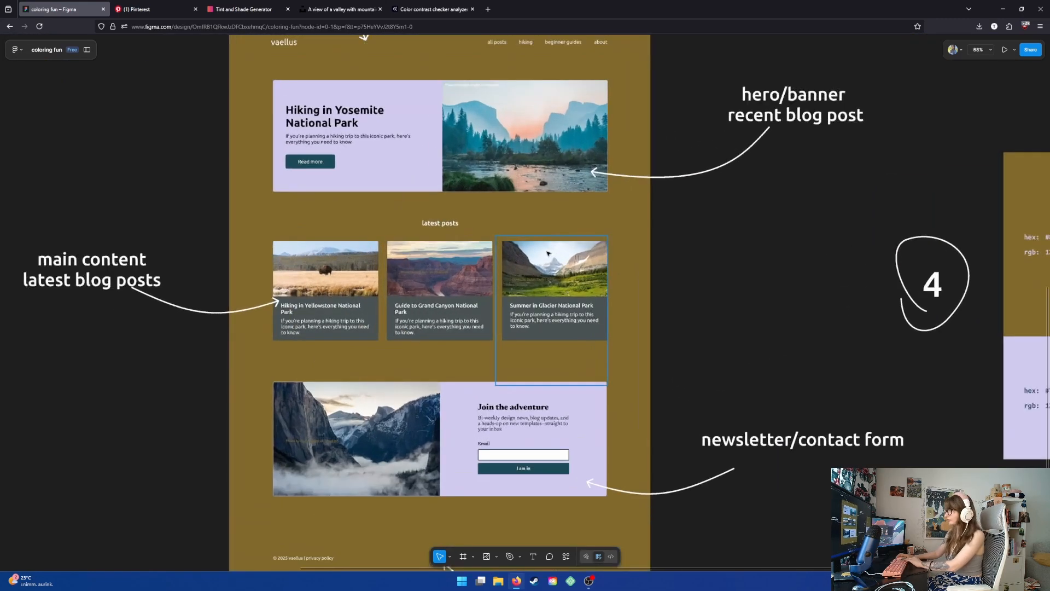
scroll(500, 272, "down", 3)
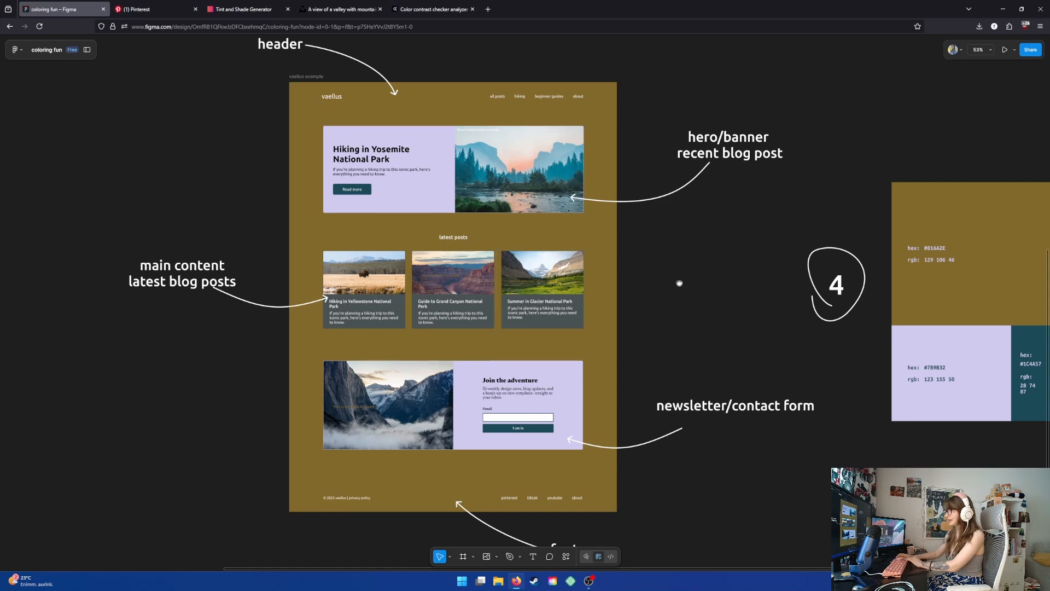
scroll(614, 300, "down", 2)
scroll(590, 287, "right", 1)
- Recolor the latest-posts cards' 495253 fill to the hero's lavender D0CAED with the eyedropper
left_click(431, 313)
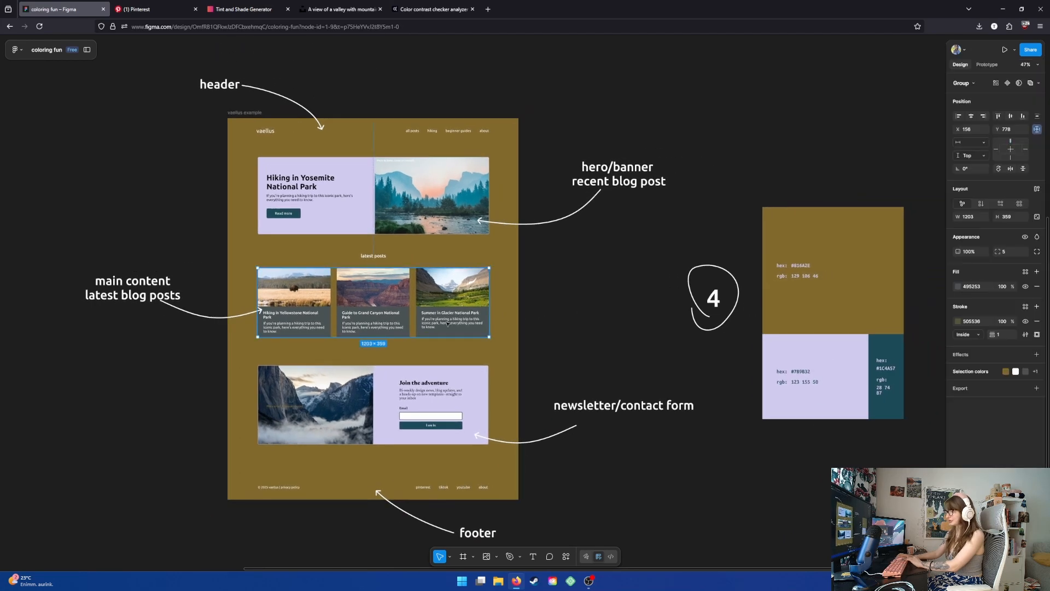
left_click(957, 286)
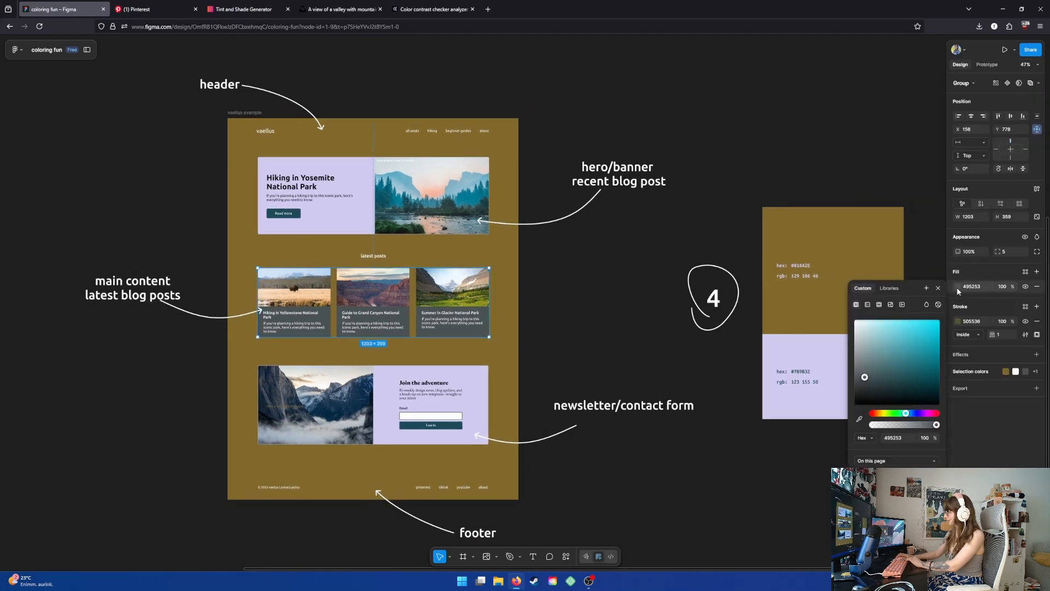
left_click(950, 372)
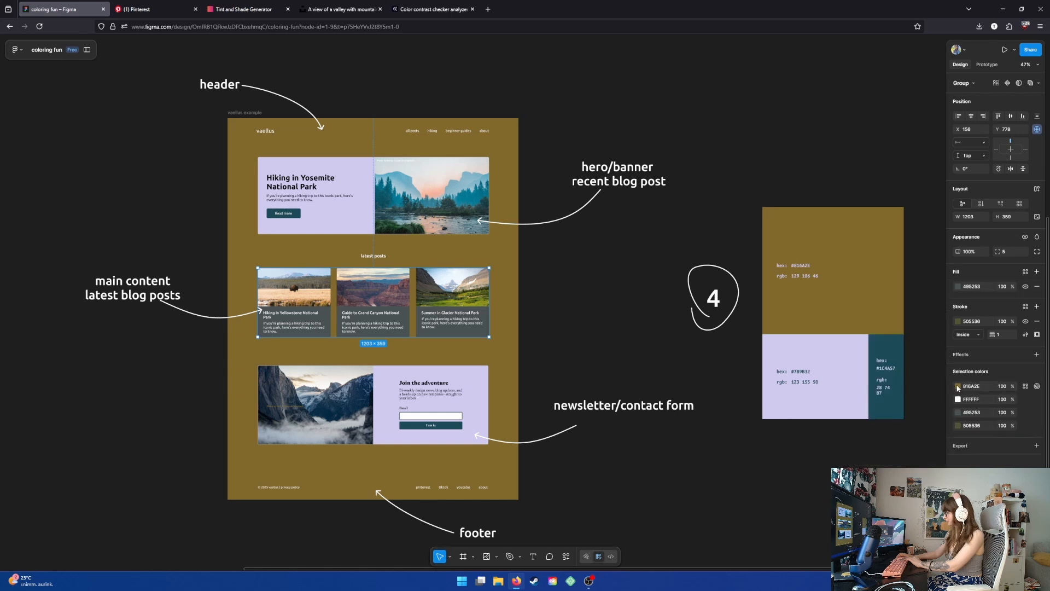
left_click(958, 386)
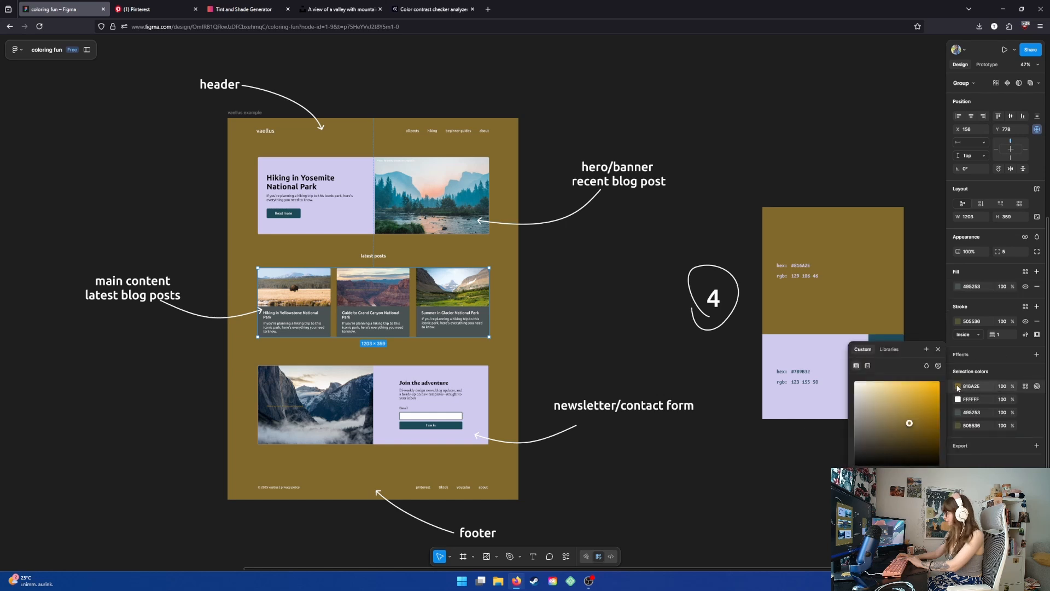
left_click(958, 412)
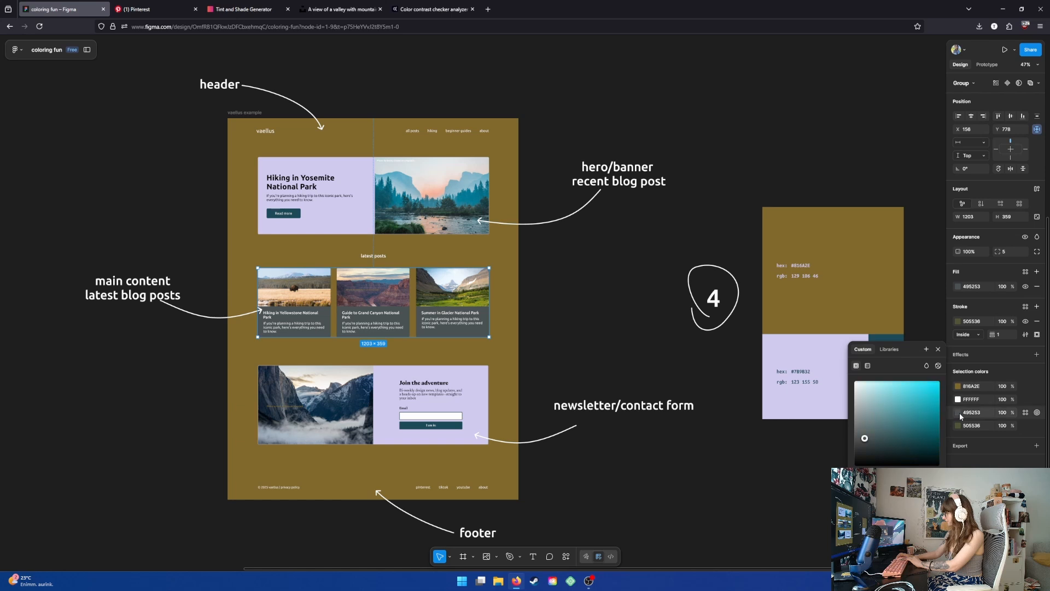
key("i")
left_click(347, 211)
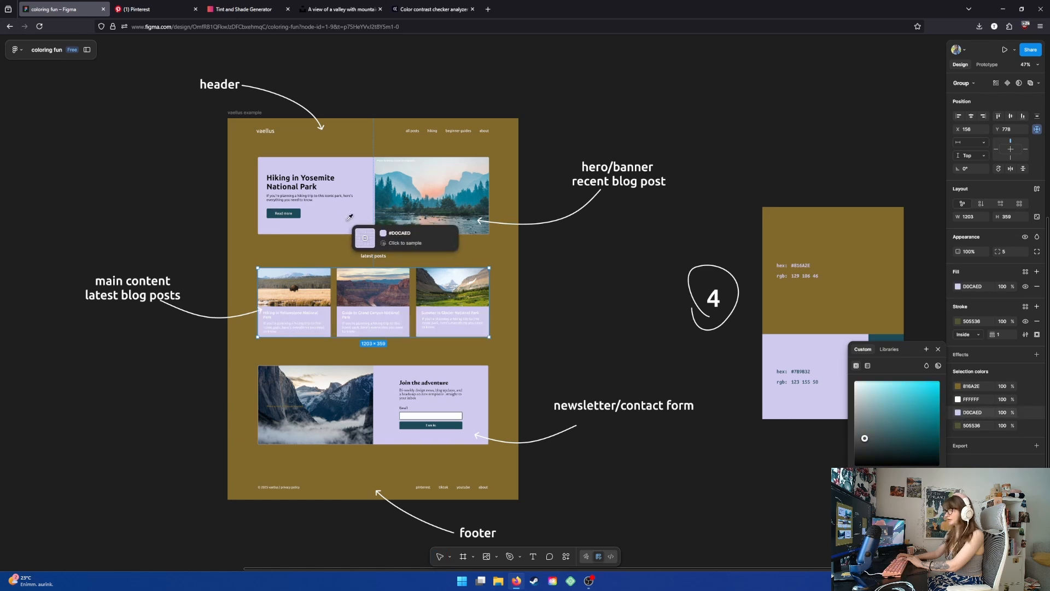
- Recolor the latest-posts cards' 505538 stroke to lavender D0CAED with the eyedropper
left_click(958, 426)
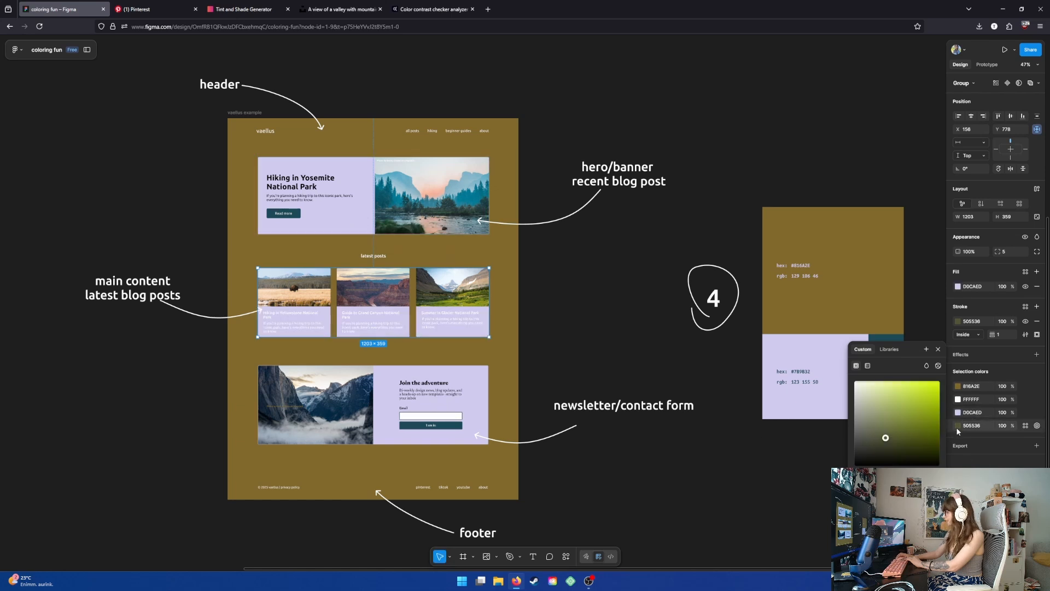
key("i")
left_click(476, 328)
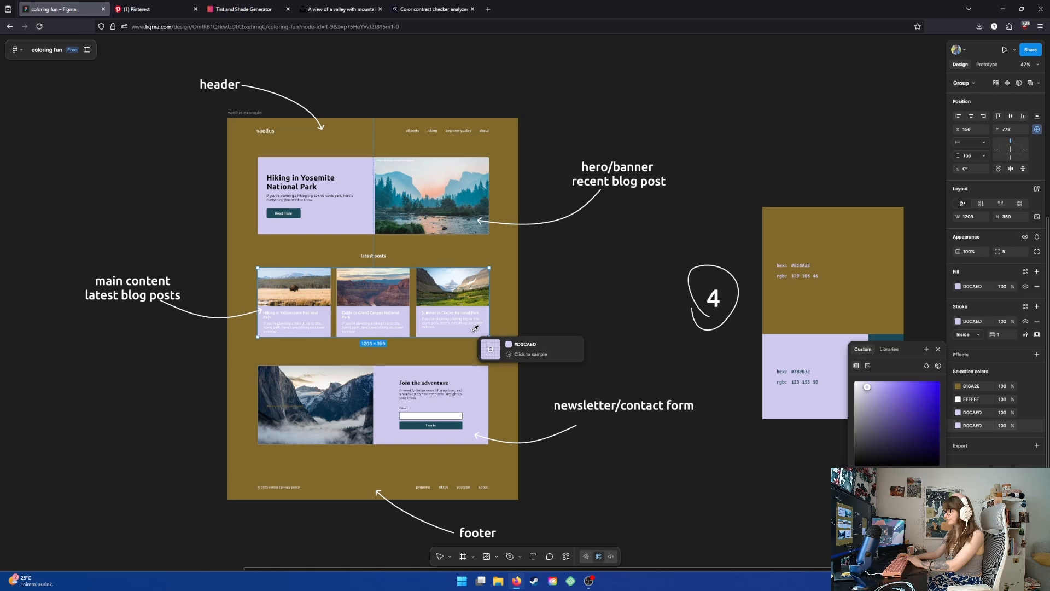
- Recolor the cards' remaining 816A2E color to lavender D0CAED with the eyedropper
left_click(957, 387)
key("i")
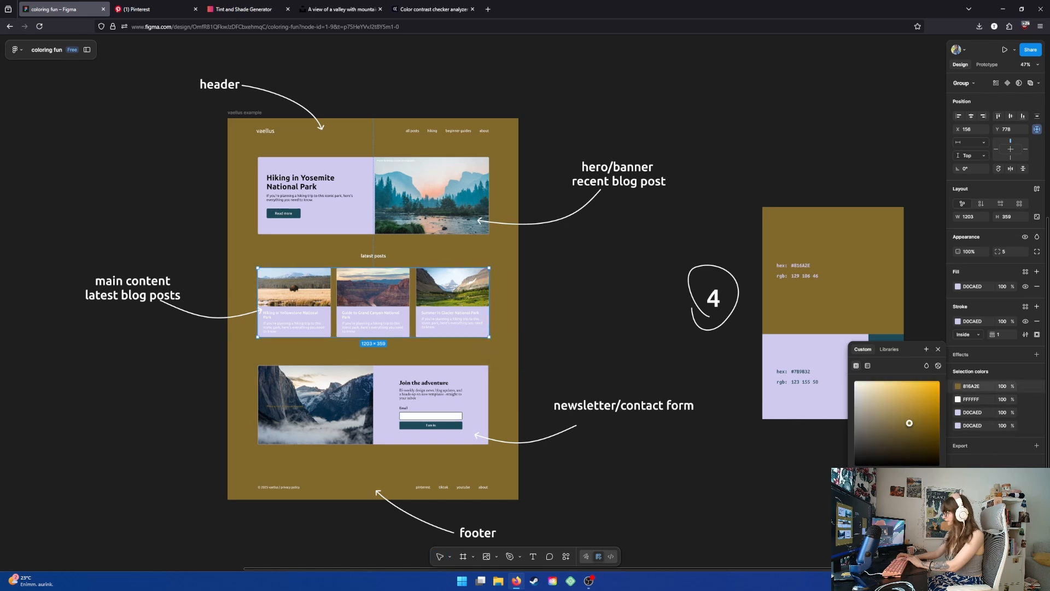
left_click(411, 311)
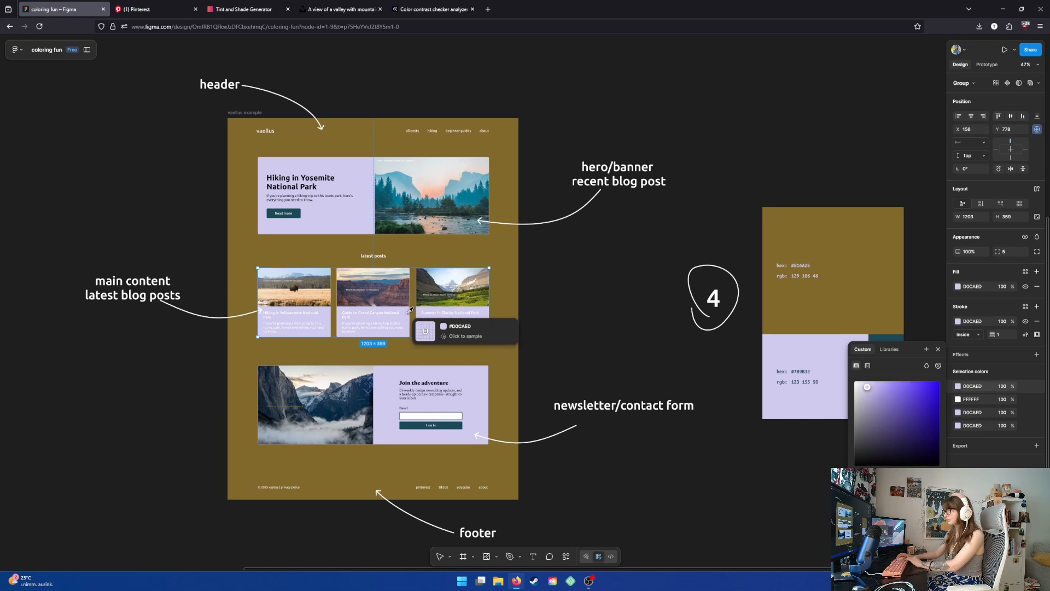
key("Escape")
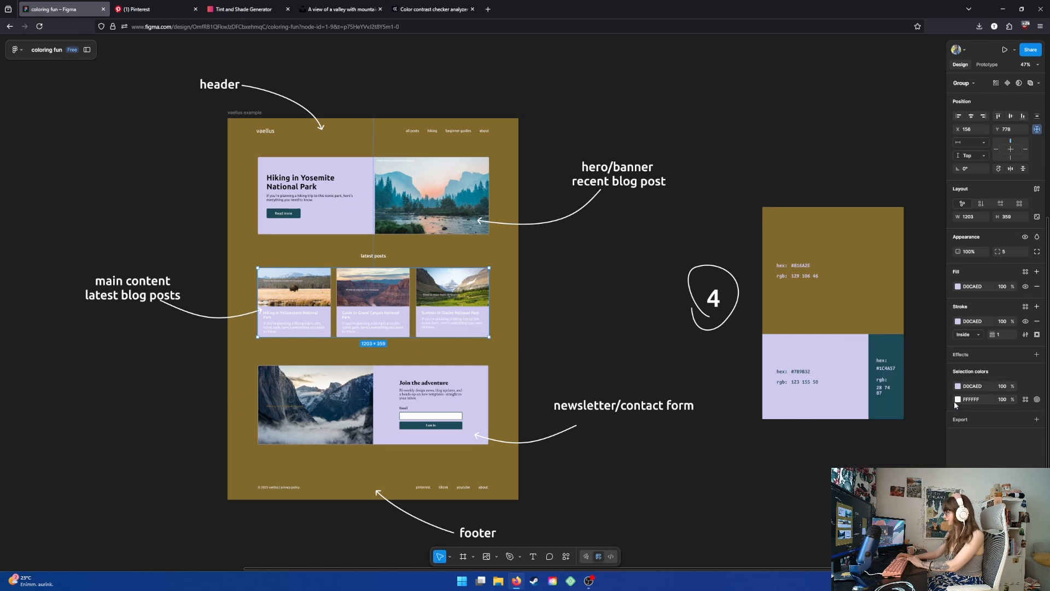
- Change the latest-posts cards' white text color to black 000000
left_click(956, 400)
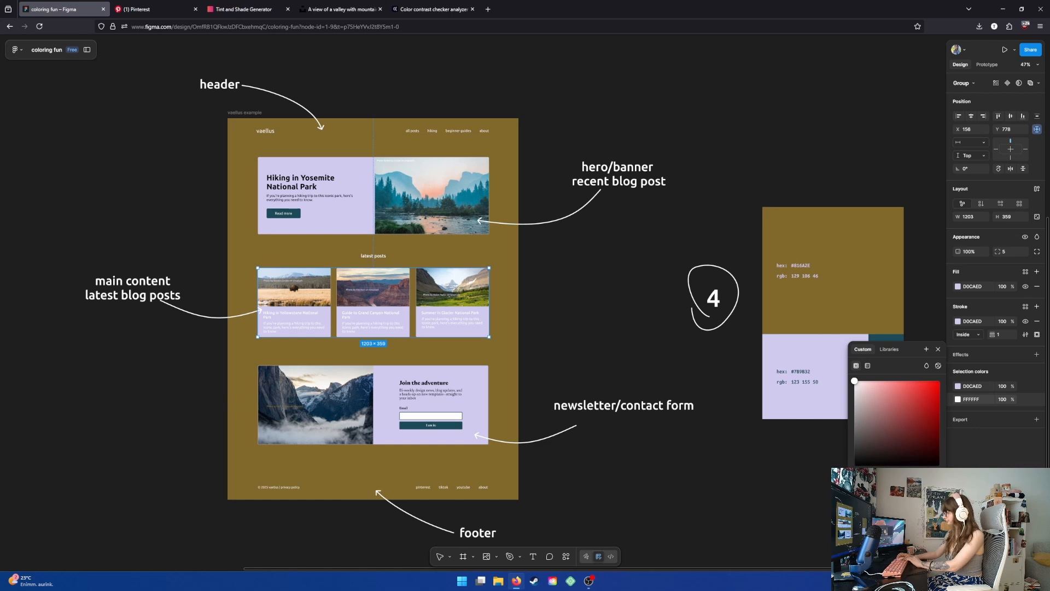
left_click(582, 304)
left_click_drag(530, 289, 560, 300)
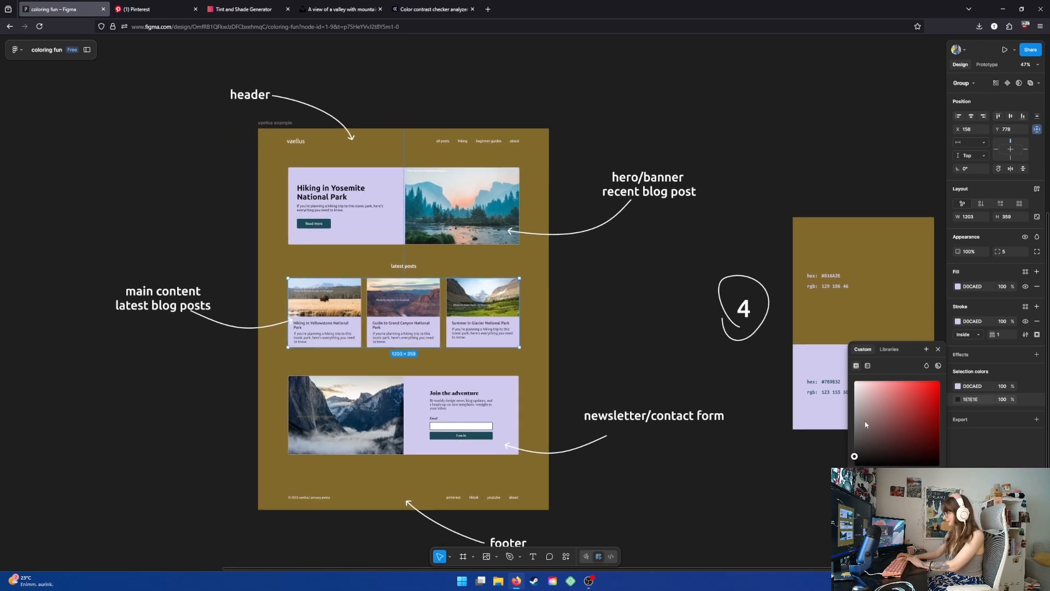
left_click(859, 479)
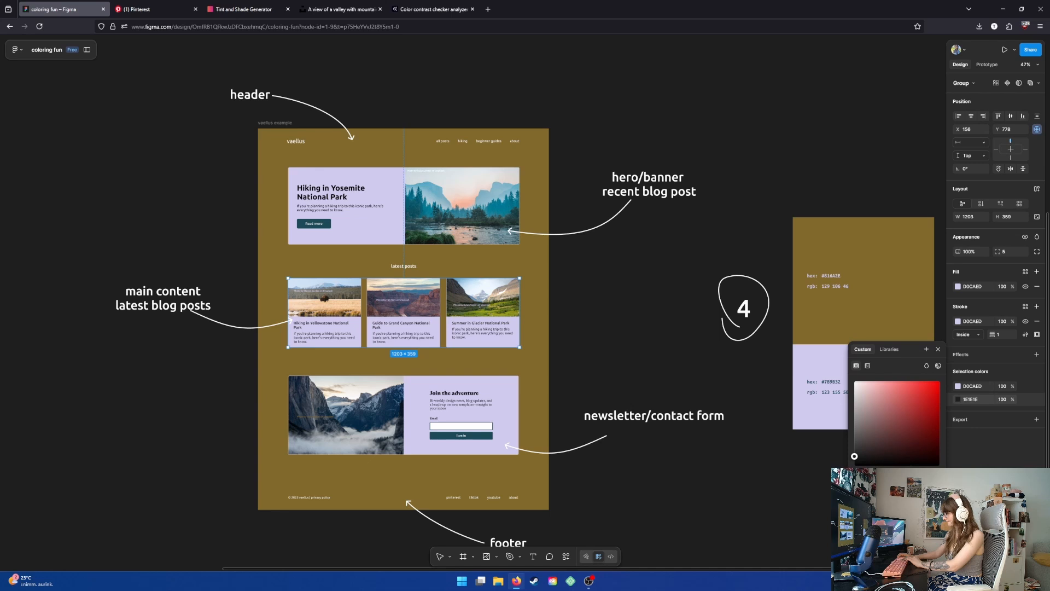
key("Return")
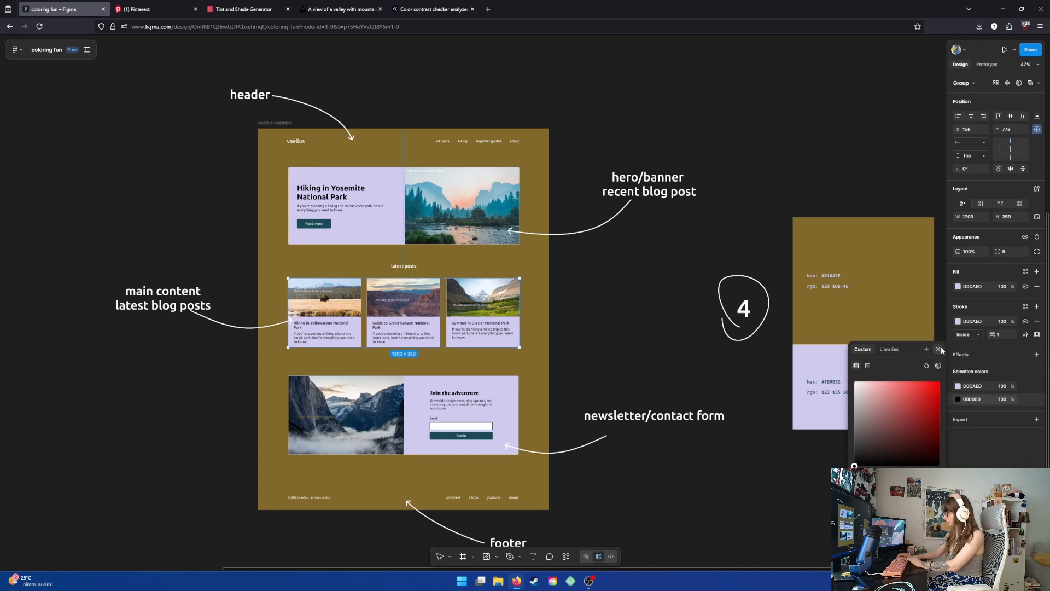
left_click(940, 350)
- Copy the palette's 816A2E color and generate its tints and shades in the Tint & Shade Generator
left_click(841, 236)
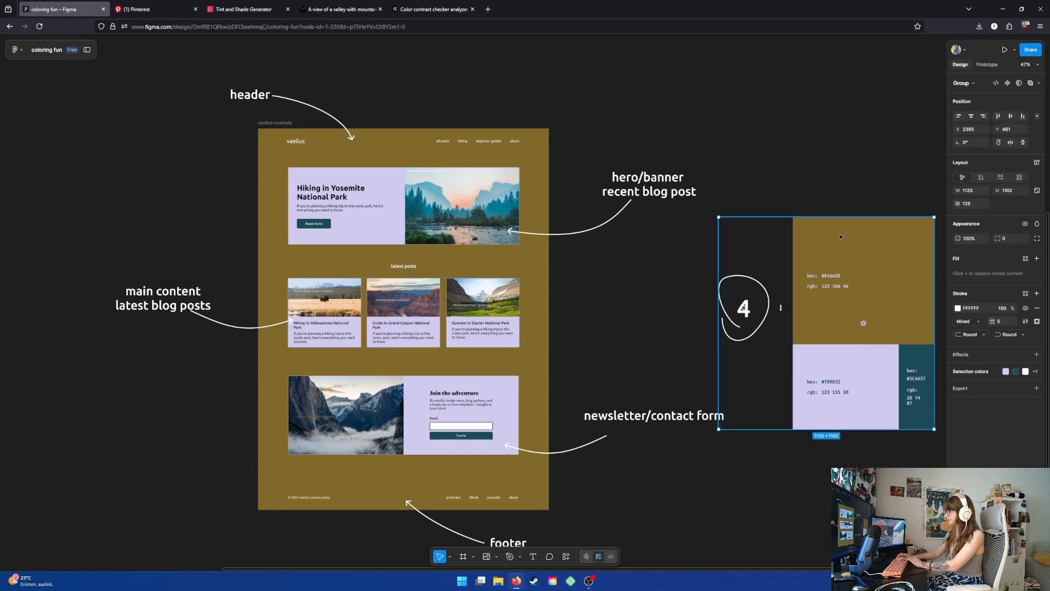
left_click(971, 375)
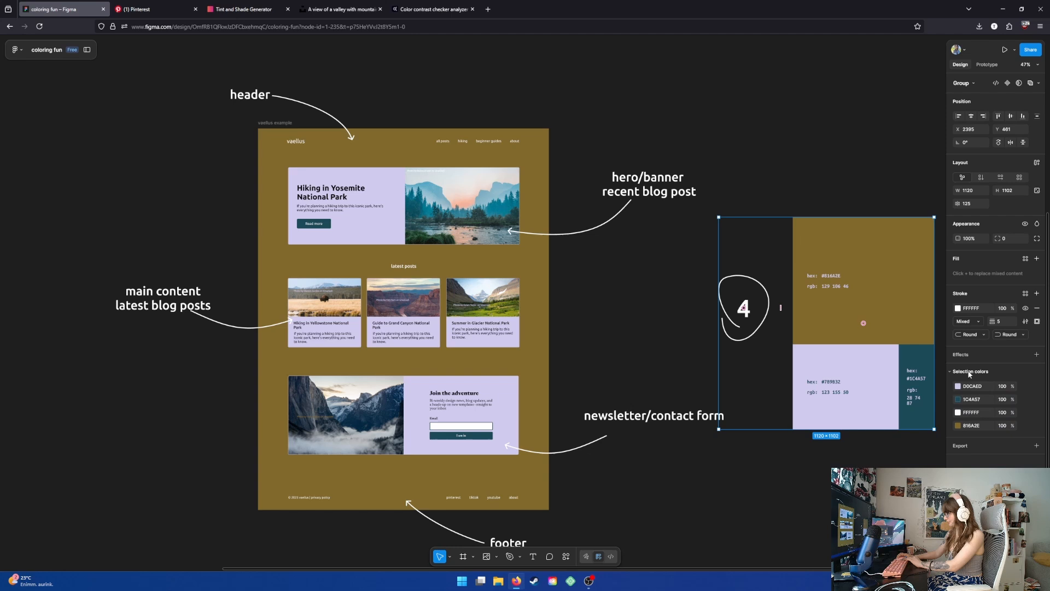
left_click(973, 426)
key("ctrl+c")
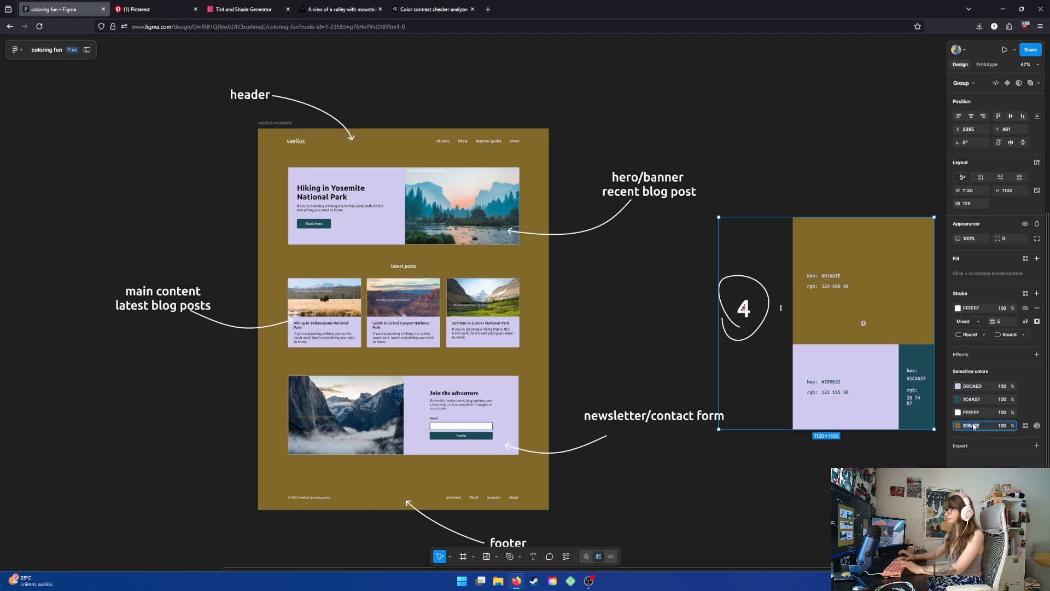
left_click(453, 9)
left_click(339, 9)
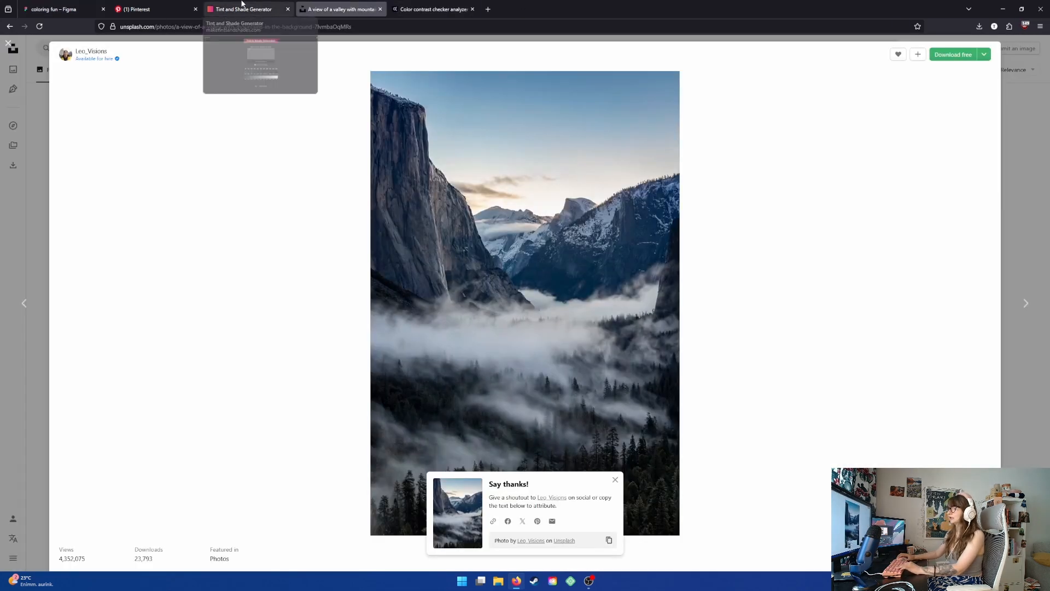
left_click(246, 9)
key("ctrl+v")
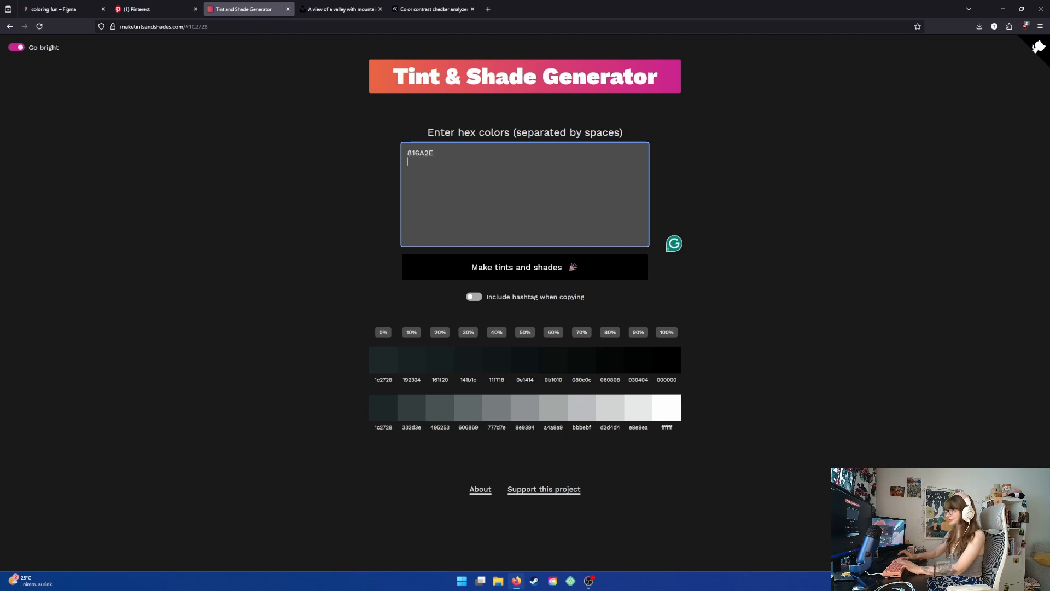
left_click(527, 267)
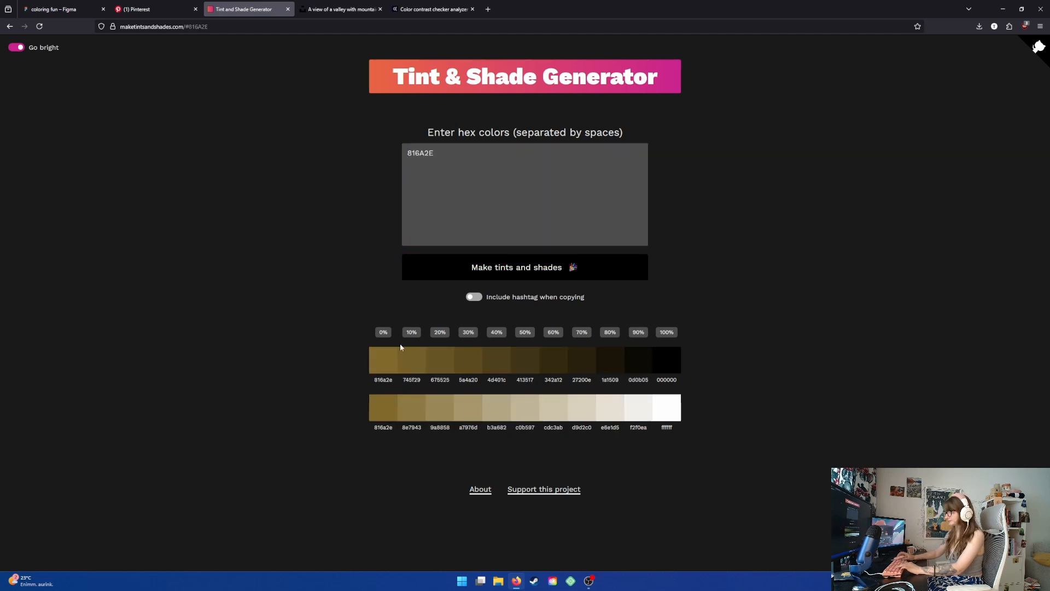
- Copy the 1a1509 dark shade and recolor the latest-posts cards' lavender D0CAED fill and stroke to 1A1509
left_click(55, 5)
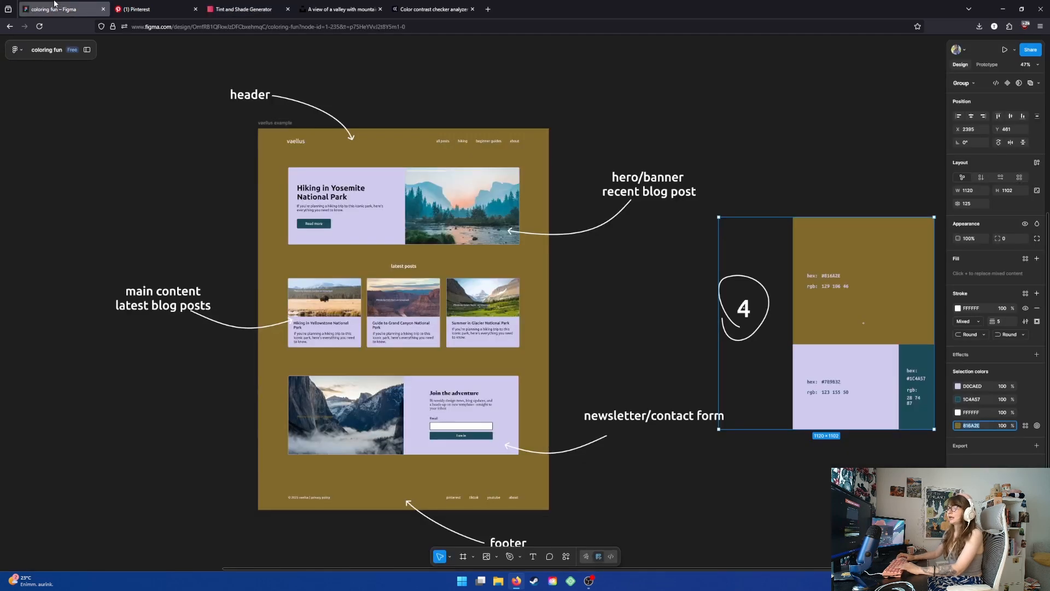
left_click(246, 4)
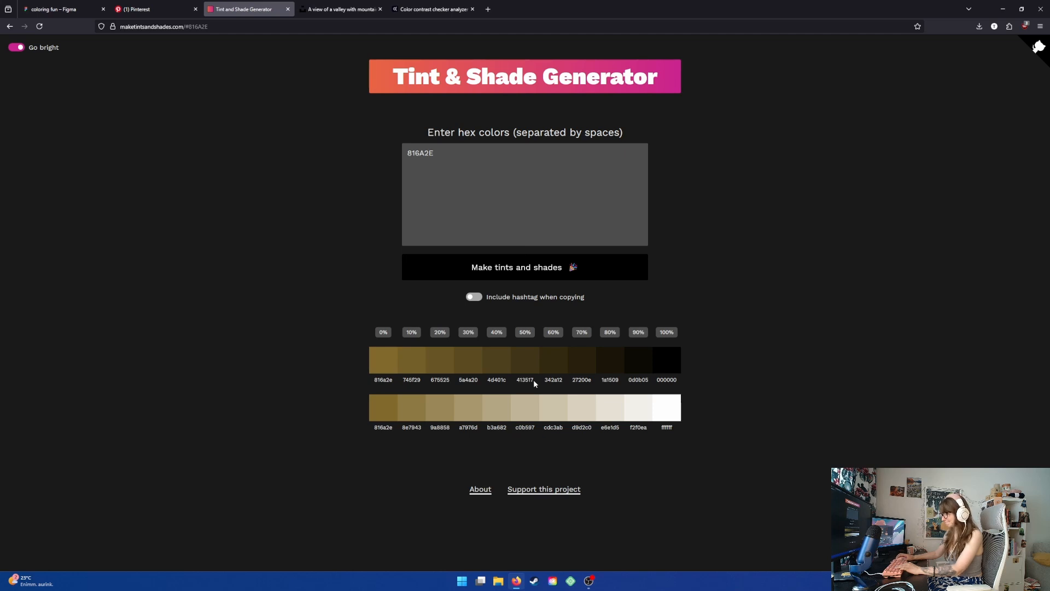
left_click(608, 363)
left_click(31, 4)
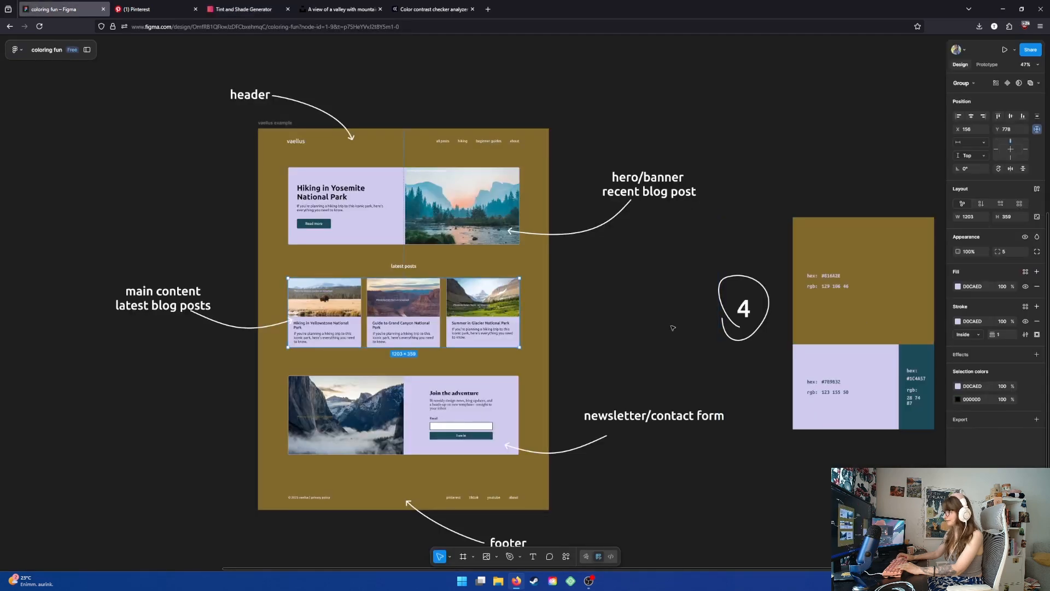
left_click(979, 322)
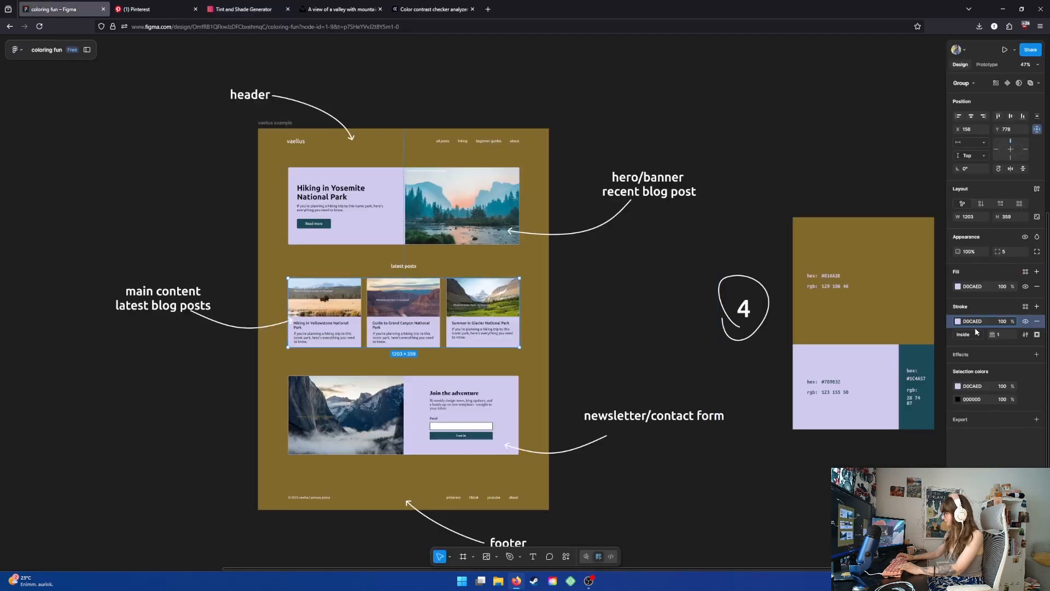
left_click(979, 387)
type("1A1509")
key("Return")
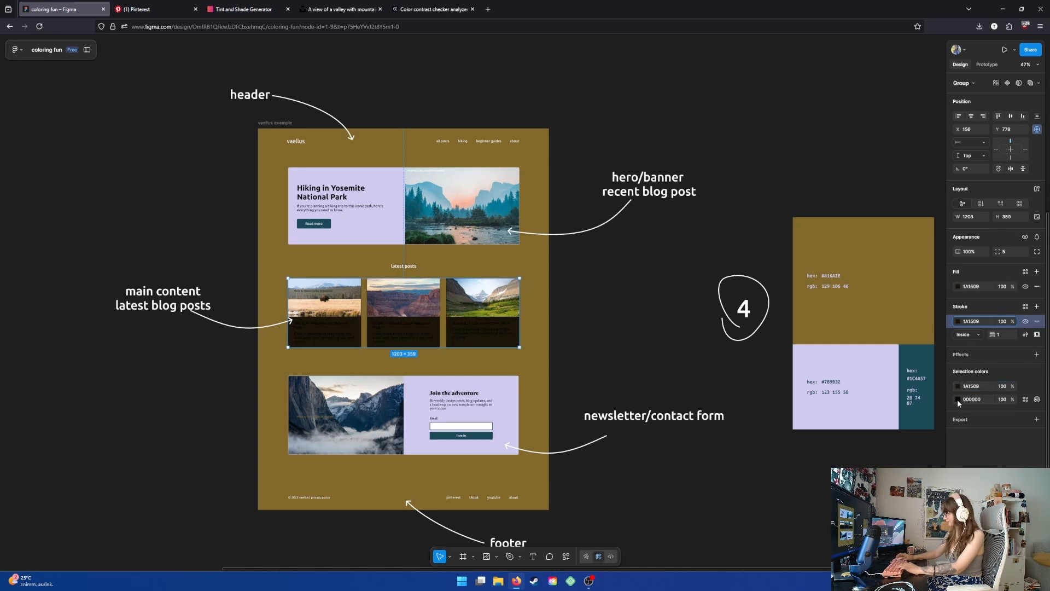
- Change the latest-posts cards' black text color to white FFFFFF
left_click(957, 399)
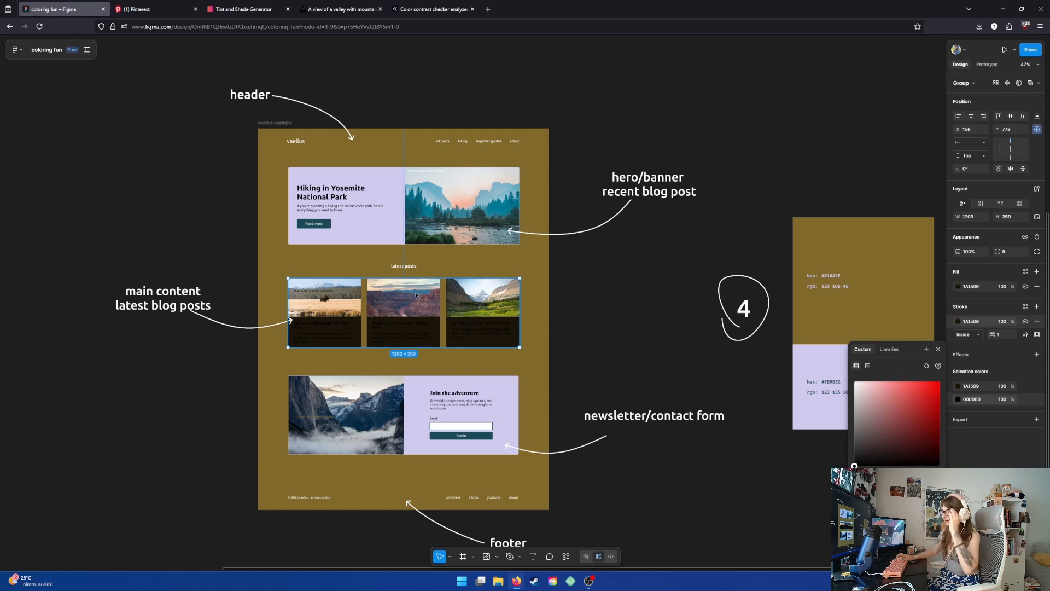
left_click(896, 501)
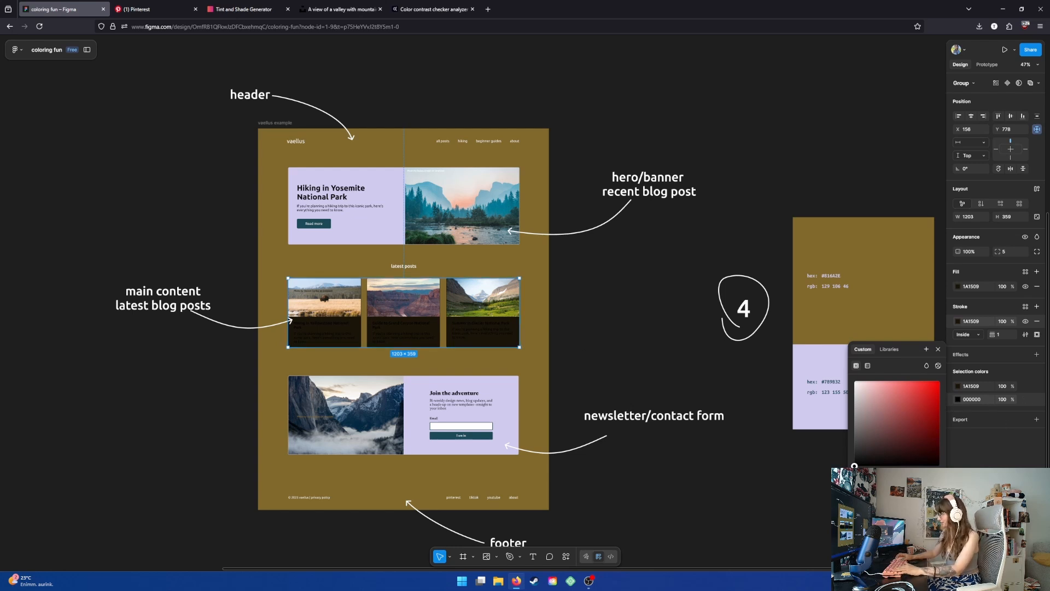
type("ffffff")
key("Return")
left_click(668, 281)
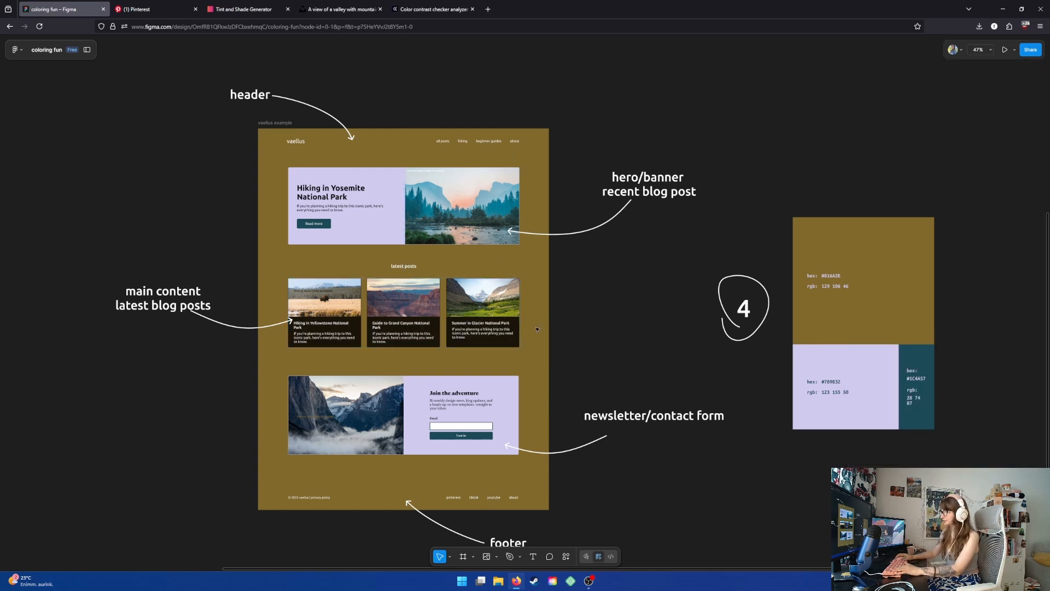
- Zoom and pan around the mockup to review the recolored cards against the palette
scroll(642, 315, "up", 3)
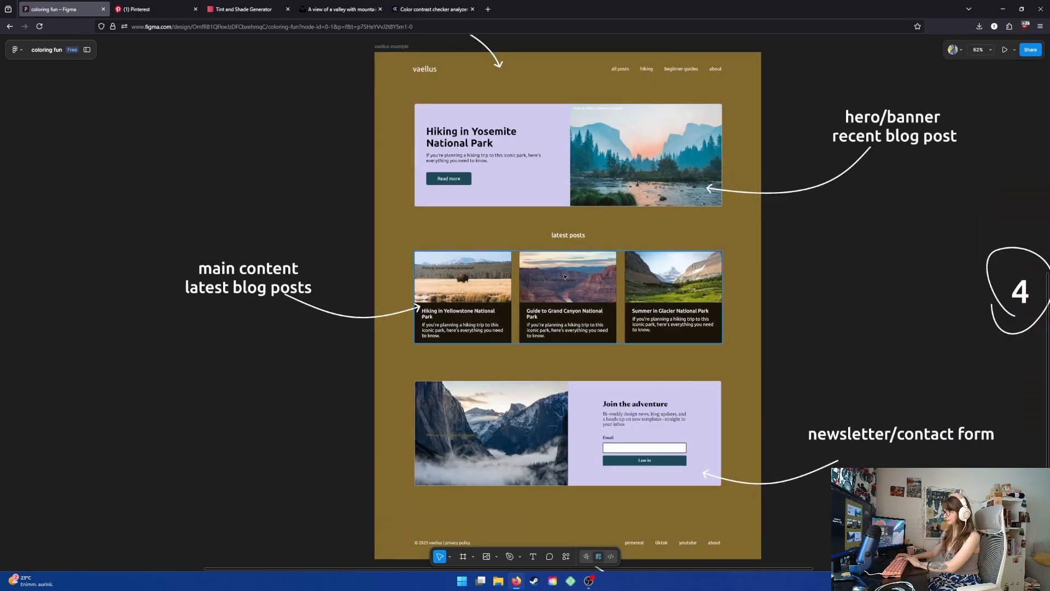
left_click_drag(674, 334, 647, 262)
scroll(647, 268, "down", 3)
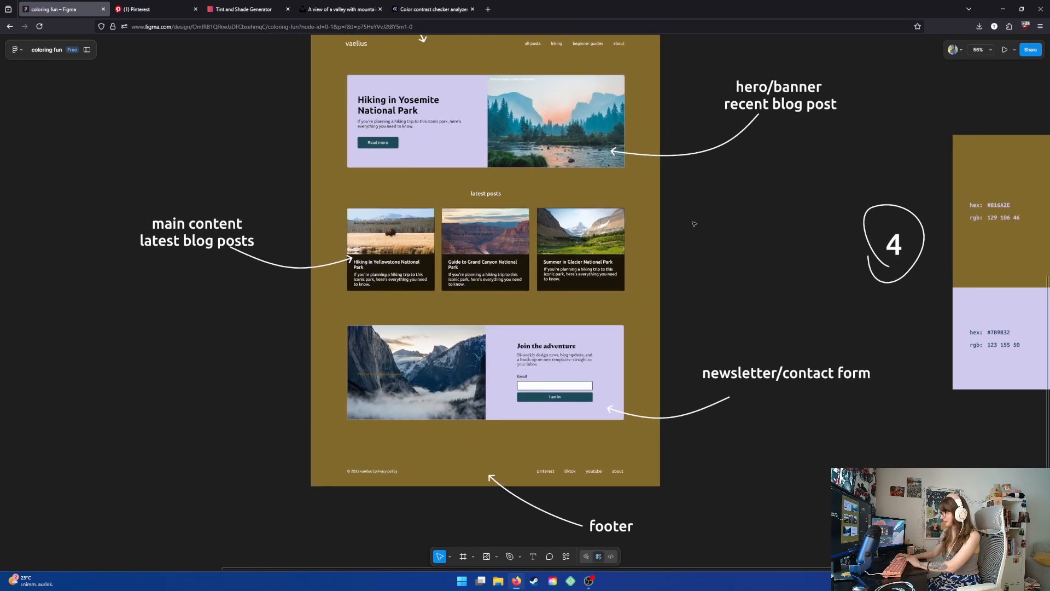
scroll(648, 280, "down", 3)
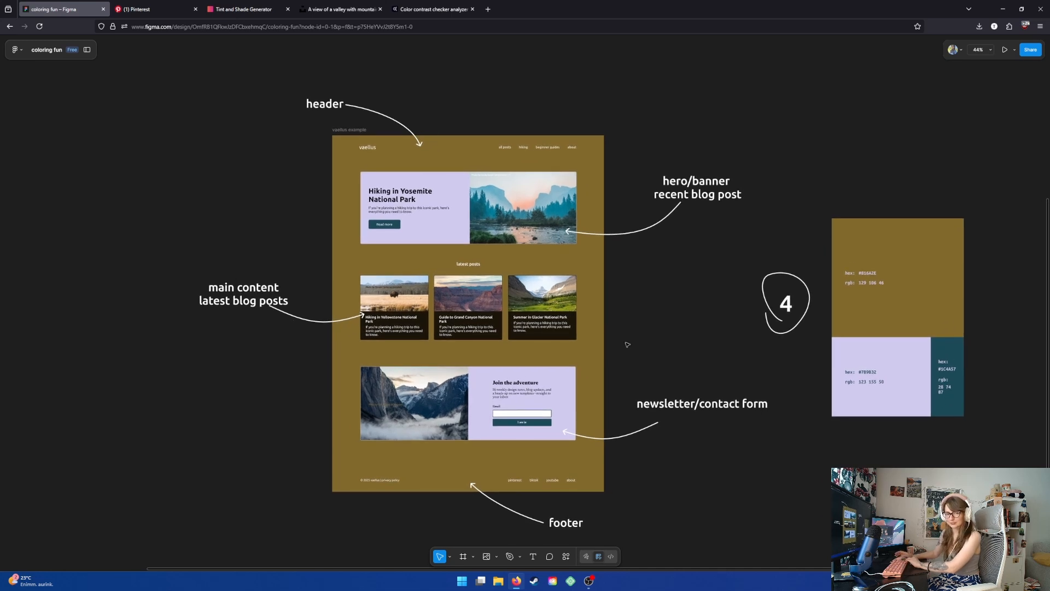
scroll(628, 342, "down", 3)
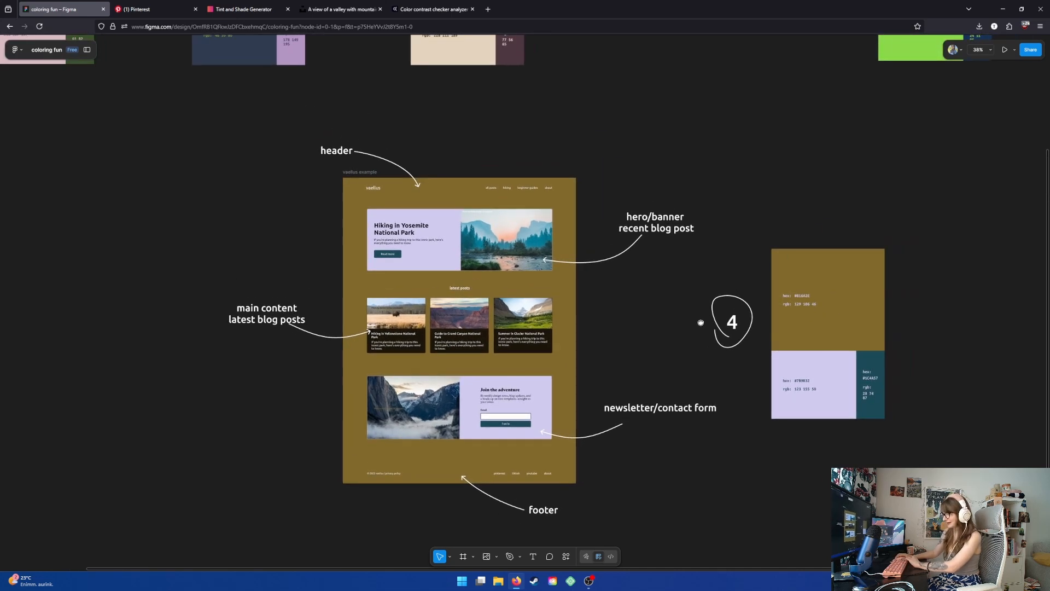
left_click_drag(644, 286, 572, 335)
scroll(616, 321, "down", 1)
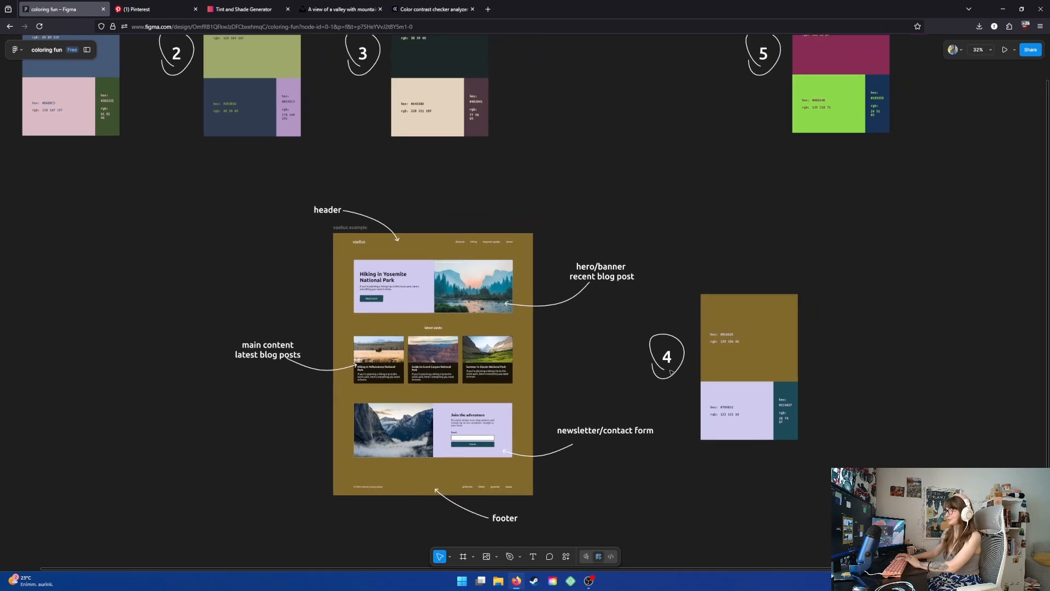
- Move palette 4 back to the palette row and bring palette 5 beside the mockup
left_click(759, 357)
left_click_drag(759, 357, 650, 53)
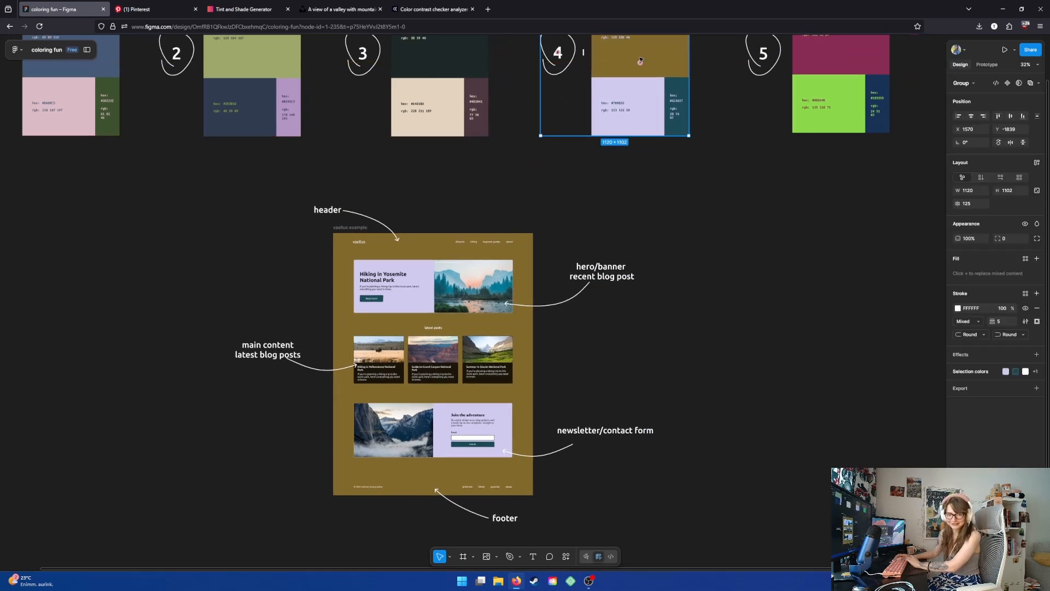
left_click_drag(824, 37, 712, 353)
left_click_drag(571, 343, 606, 319)
scroll(606, 319, "up", 1)
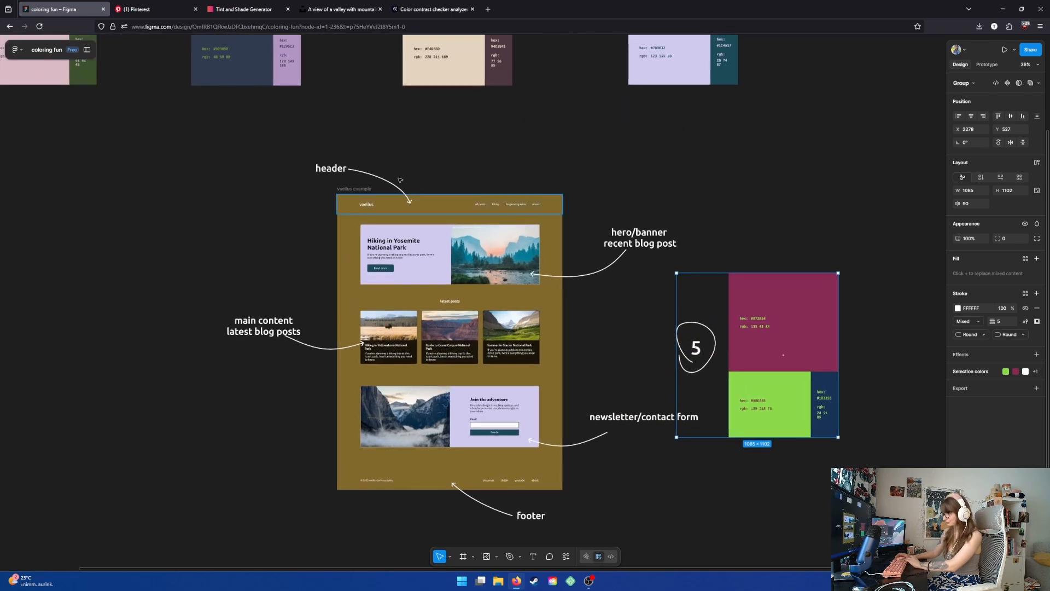
- Select the mockup frame and recolor its 816A2E background to palette 5's magenta 872854 with the eyedropper
left_click(354, 189)
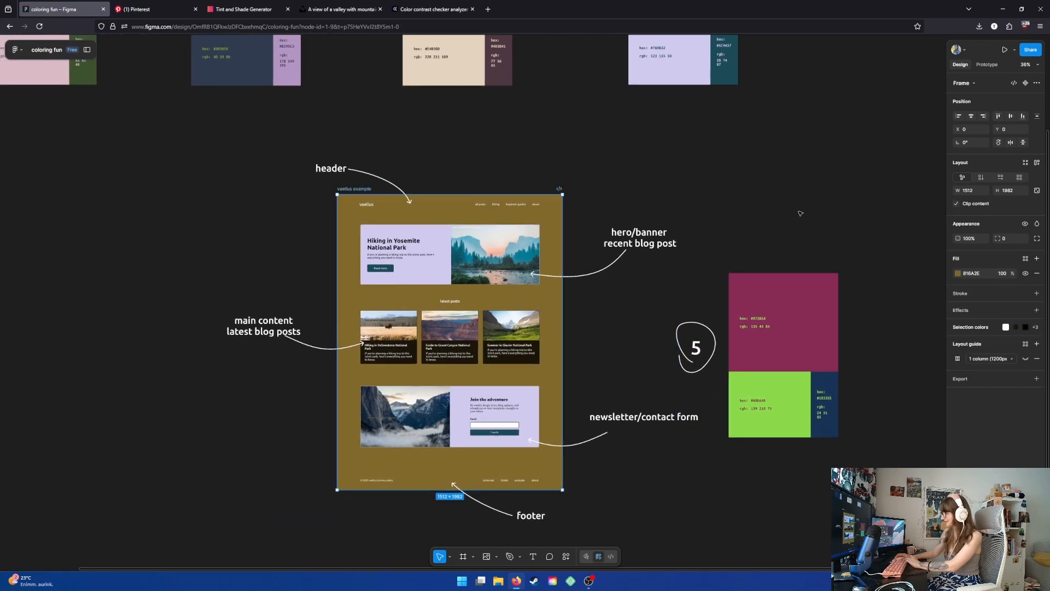
scroll(800, 213, "down", 2)
scroll(800, 213, "right", 2)
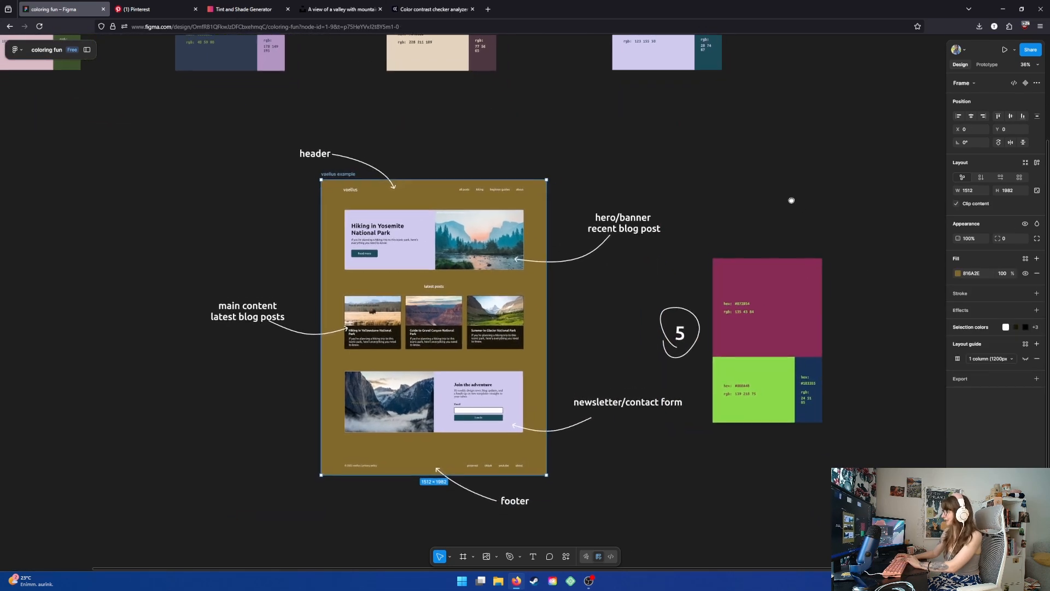
left_click(958, 274)
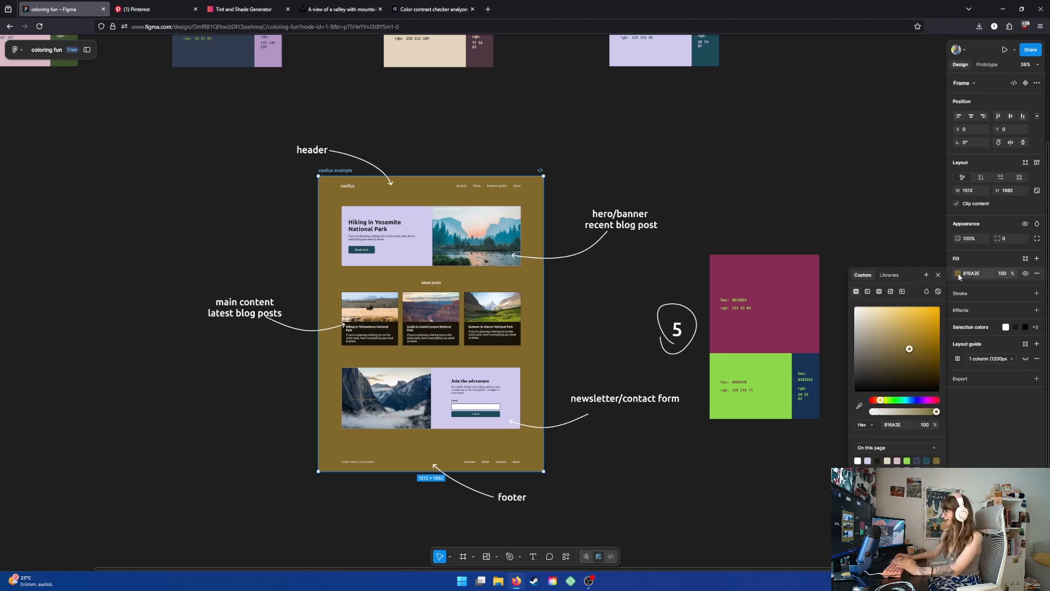
left_click(906, 249)
left_click(431, 201)
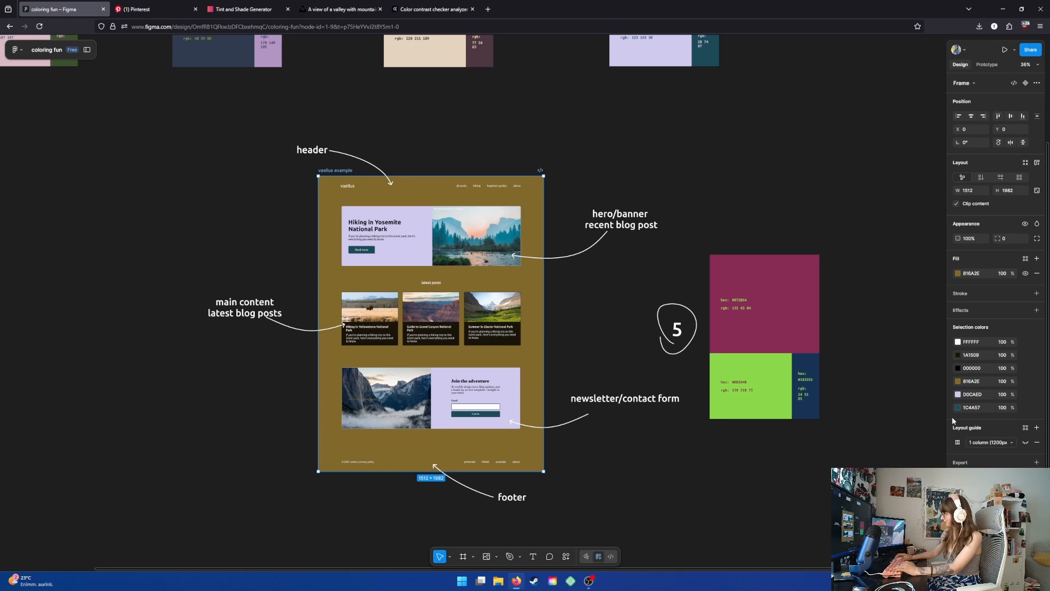
left_click(958, 381)
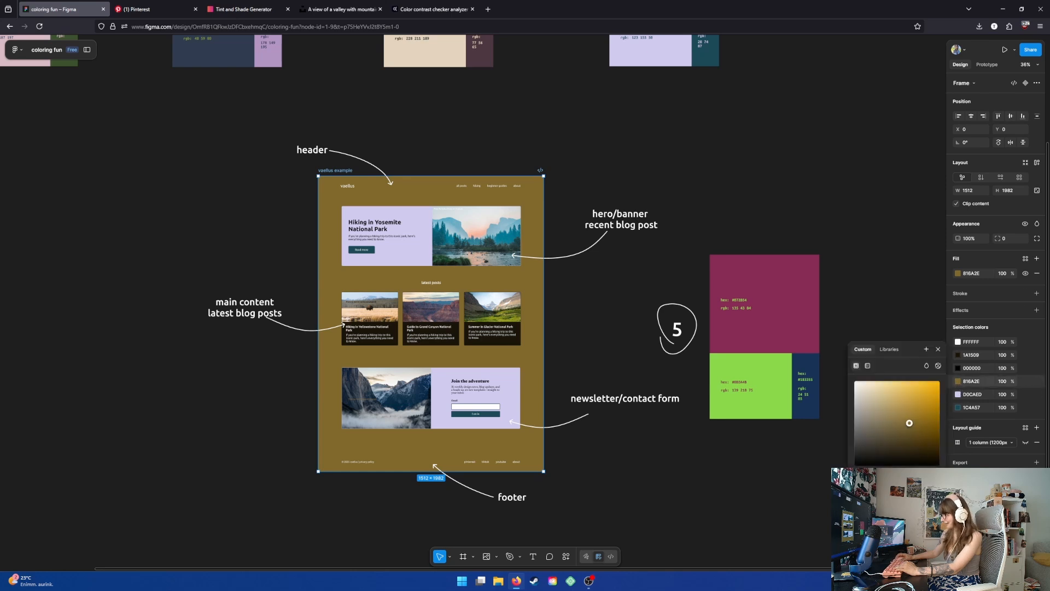
key("i")
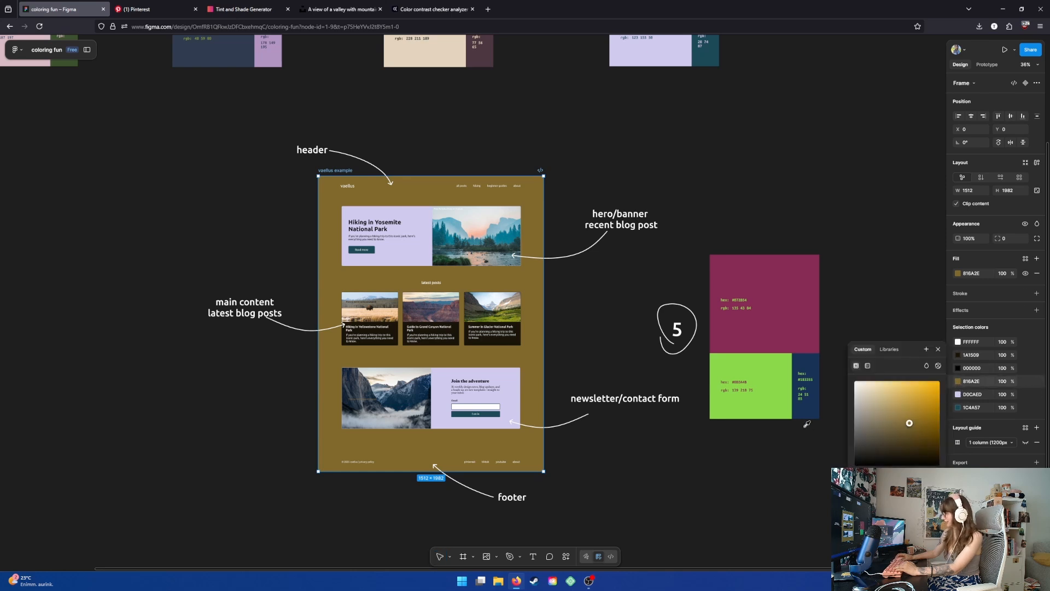
left_click(798, 298)
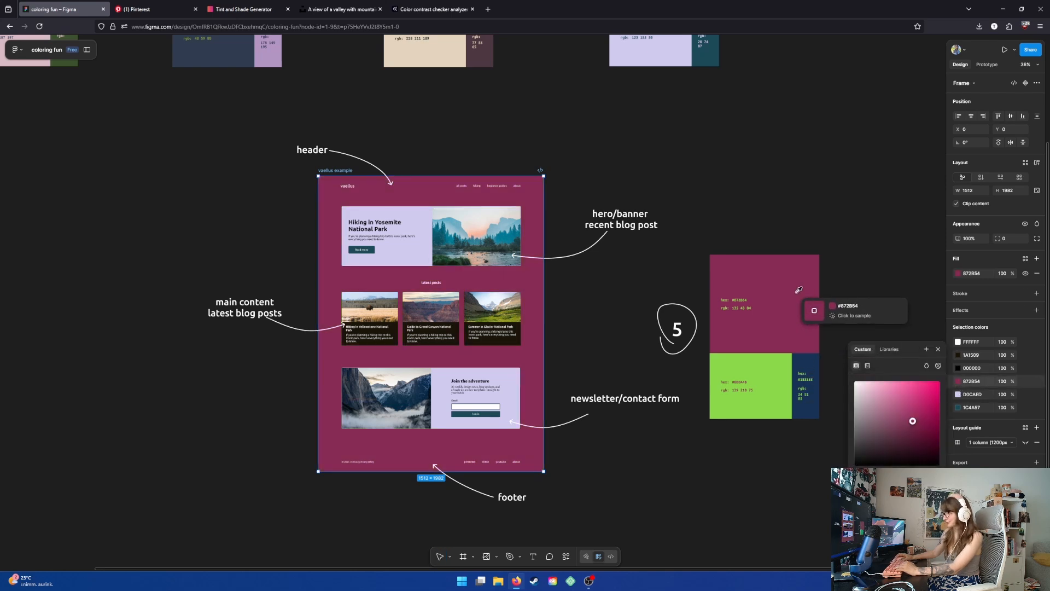
- Recolor the mockup's lavender D0CAED to palette 5's green 8BDA48 with the eyedropper
left_click(957, 396)
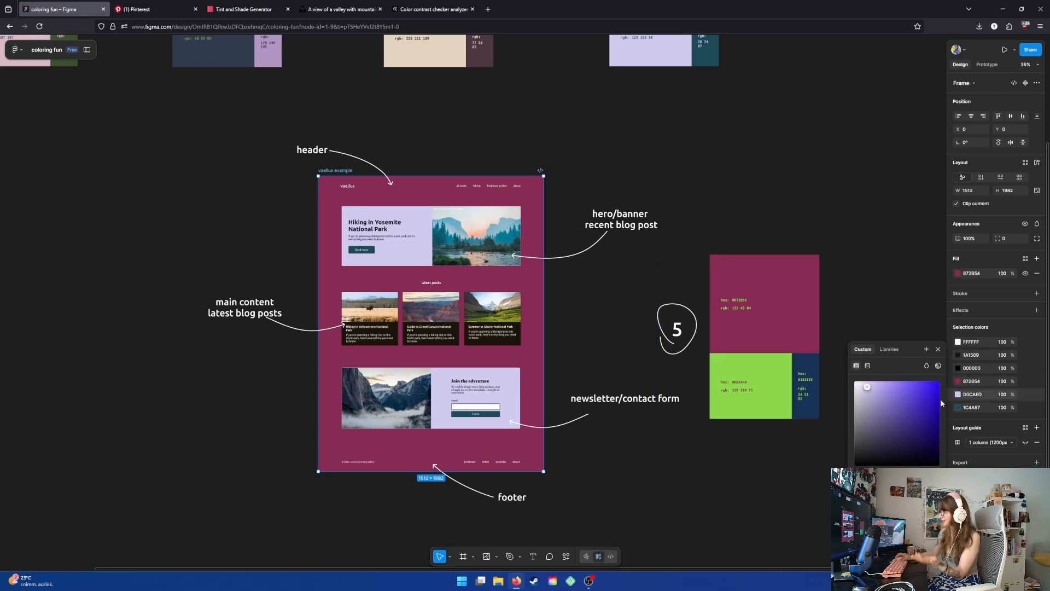
key("i")
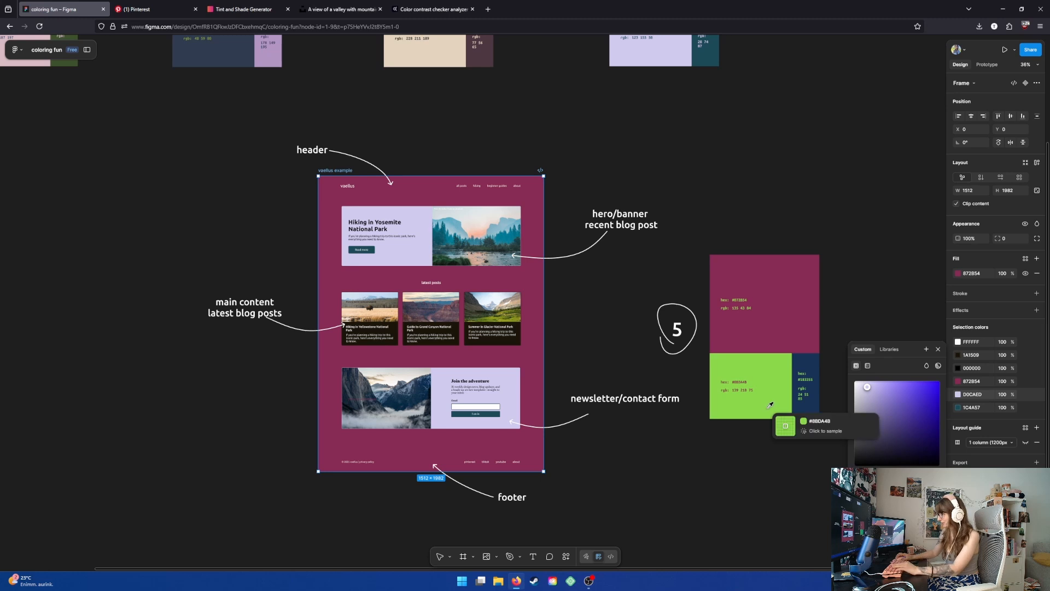
left_click(779, 424)
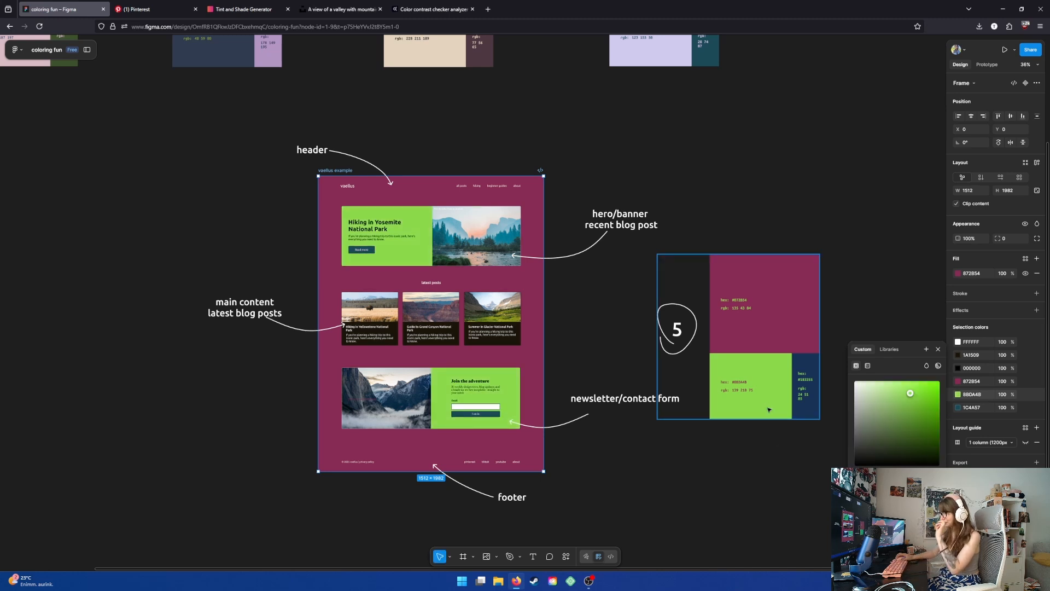
- Recolor the mockup's 1C4A57 buttons to palette 5's navy 183355 with the eyedropper
left_click(957, 407)
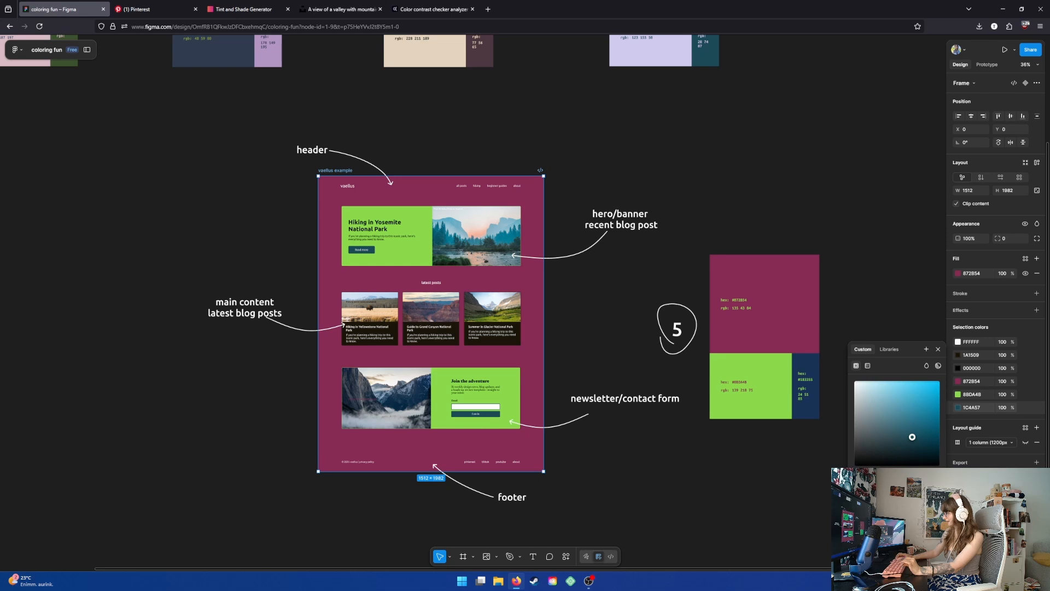
left_click(859, 479)
left_click(805, 365)
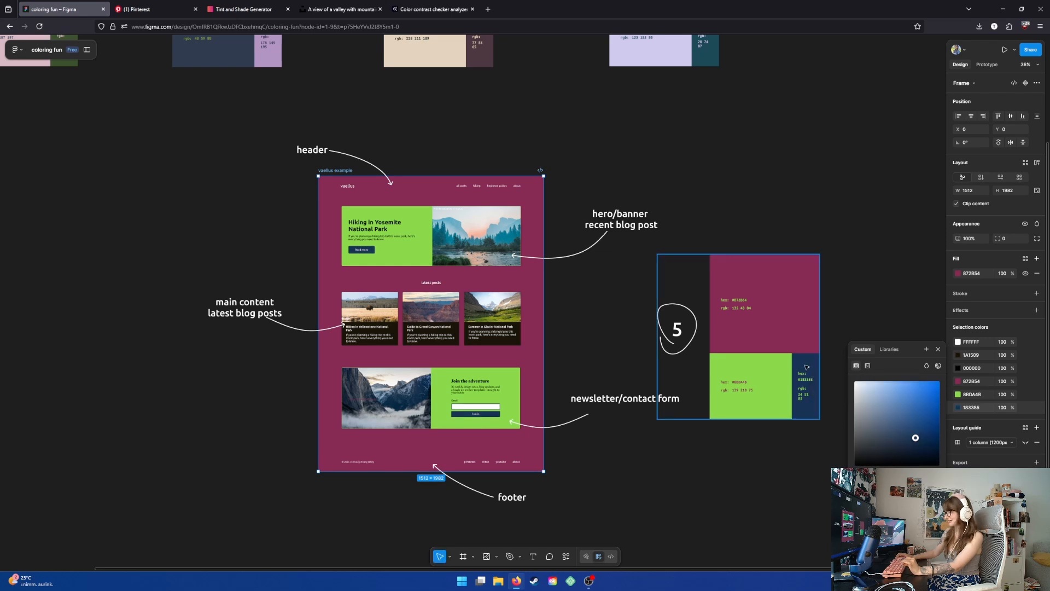
- Recolor the cards' dark 1A1509 color to green 8BDA48 with the eyedropper, then select the latest-posts cards
left_click(958, 355)
left_click(926, 365)
left_click(786, 375)
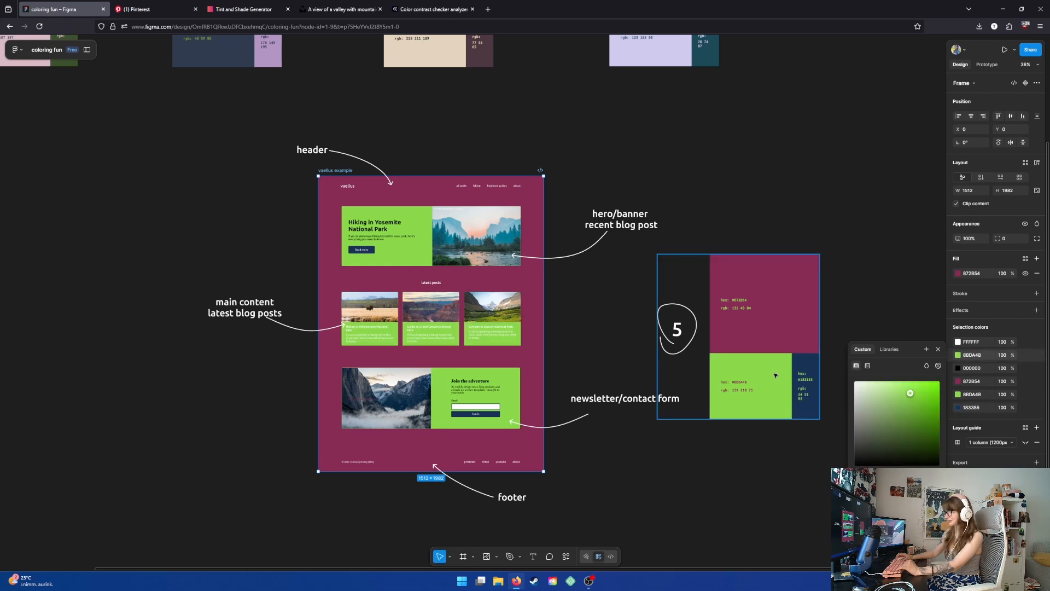
left_click(500, 318)
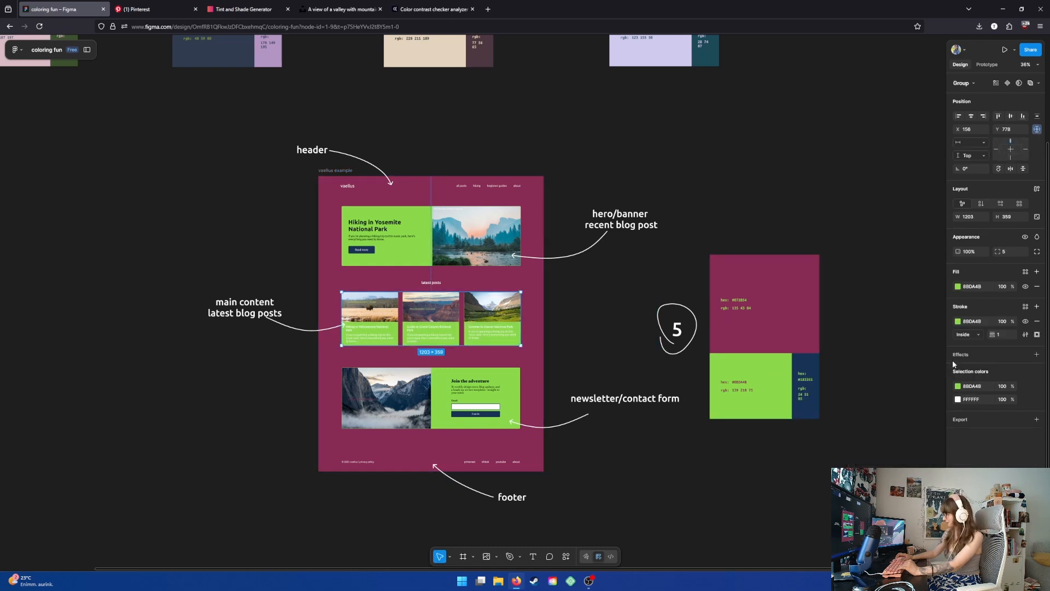
- Set the latest-posts cards' white FFFFFF text color to black 000000
left_click(957, 400)
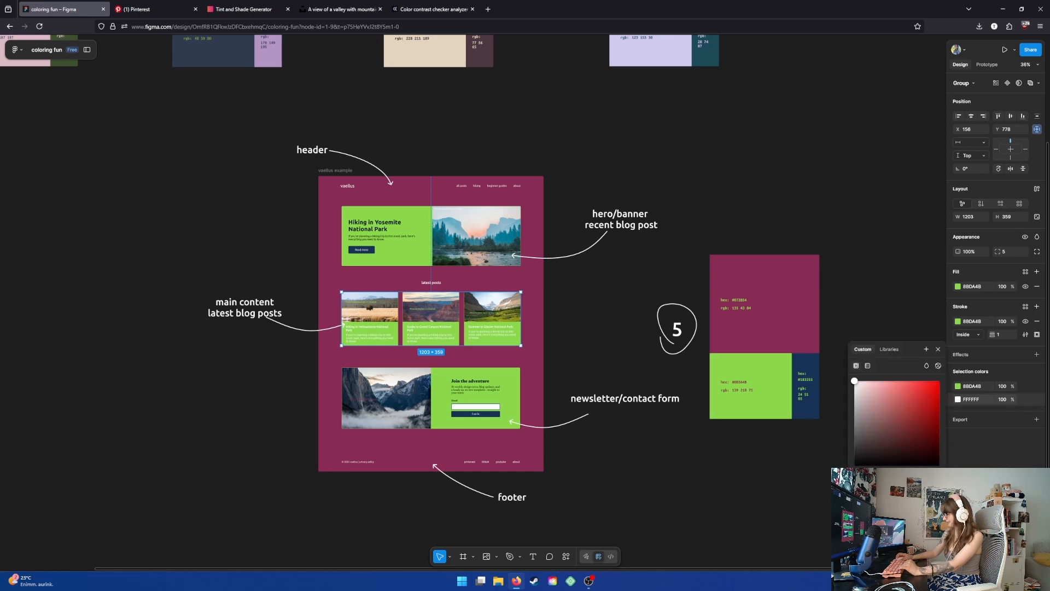
key("i")
left_click_drag(854, 381, 854, 466)
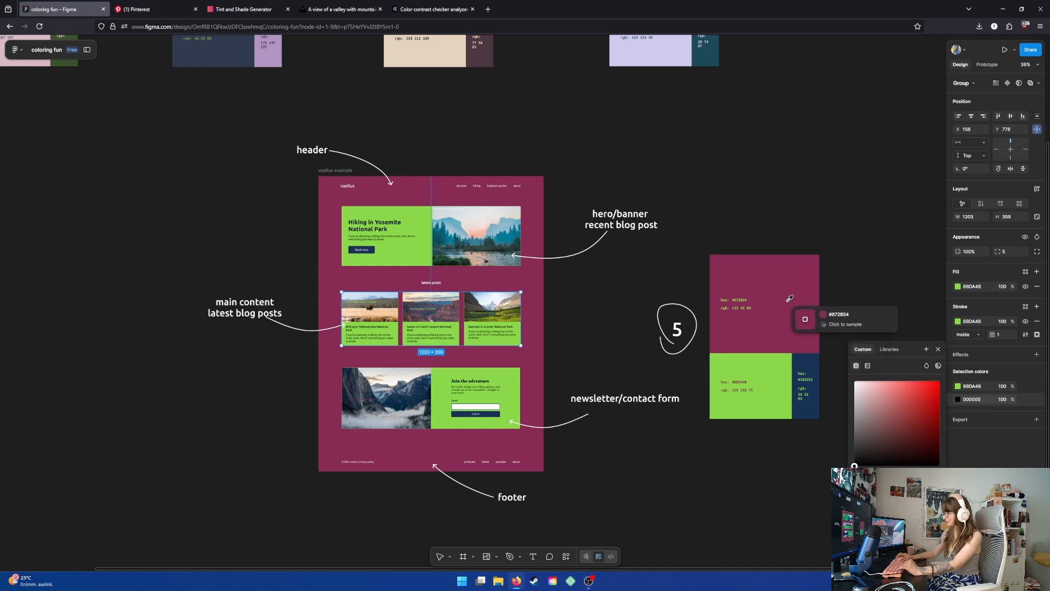
left_click(937, 350)
left_click(562, 288)
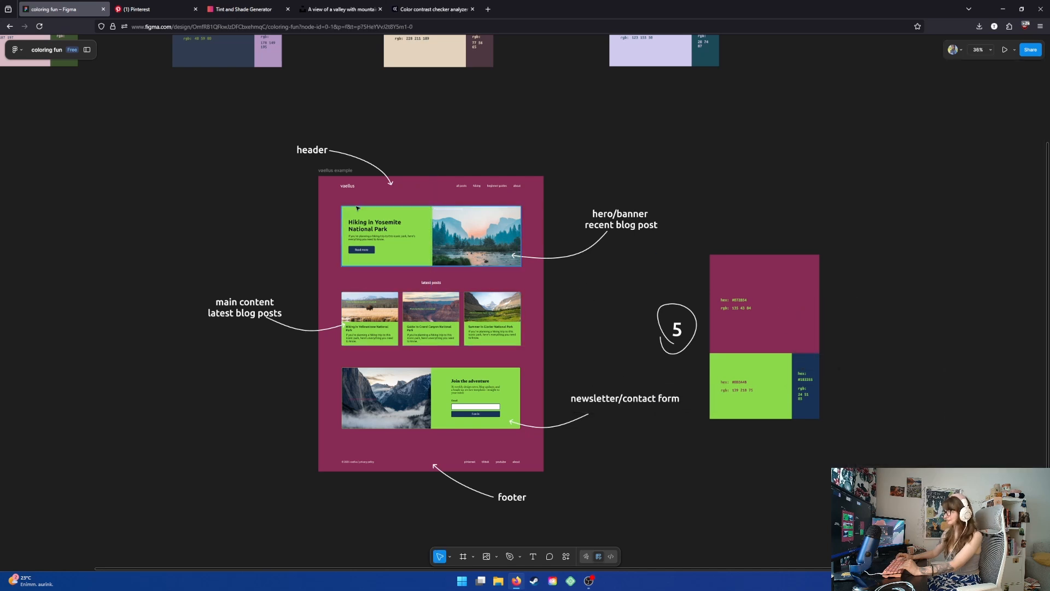
- Copy the frame's magenta 872854 and generate its tints and shades in the Tint & Shade Generator
left_click(332, 172)
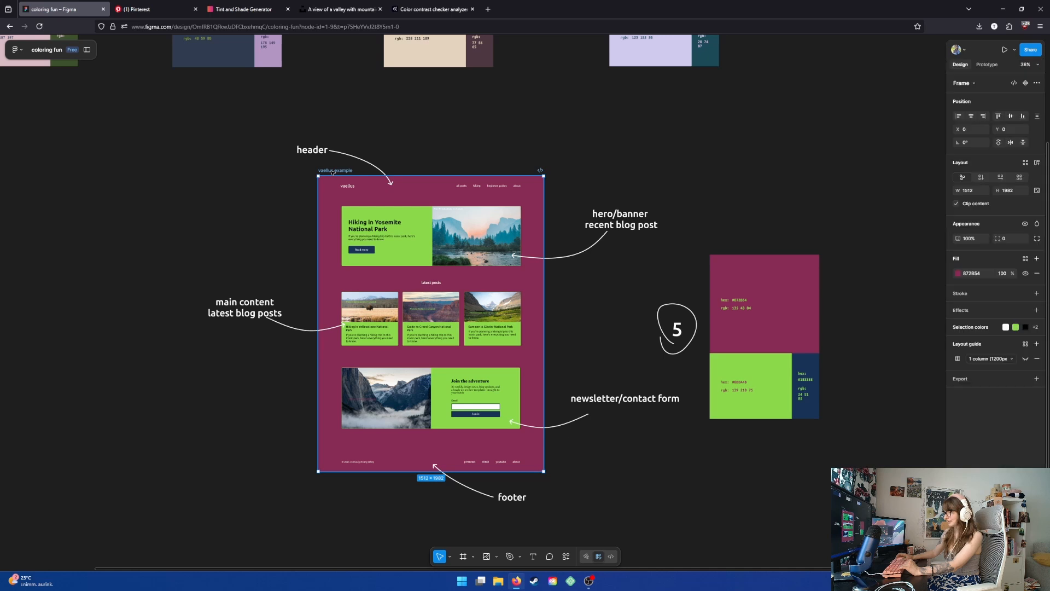
left_click(988, 269)
key("ctrl+c")
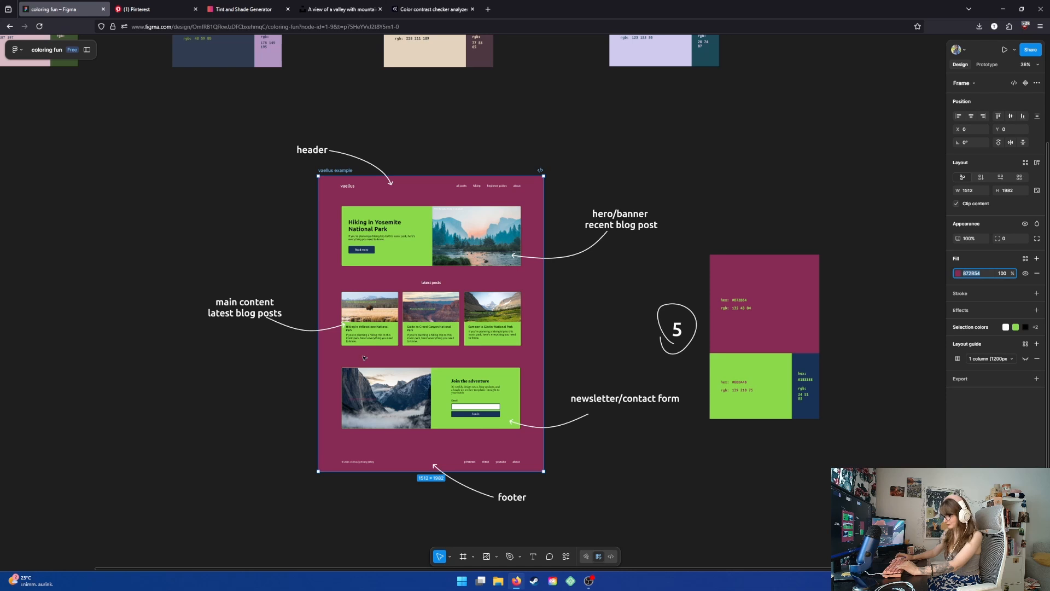
left_click(234, 9)
key("ctrl+a")
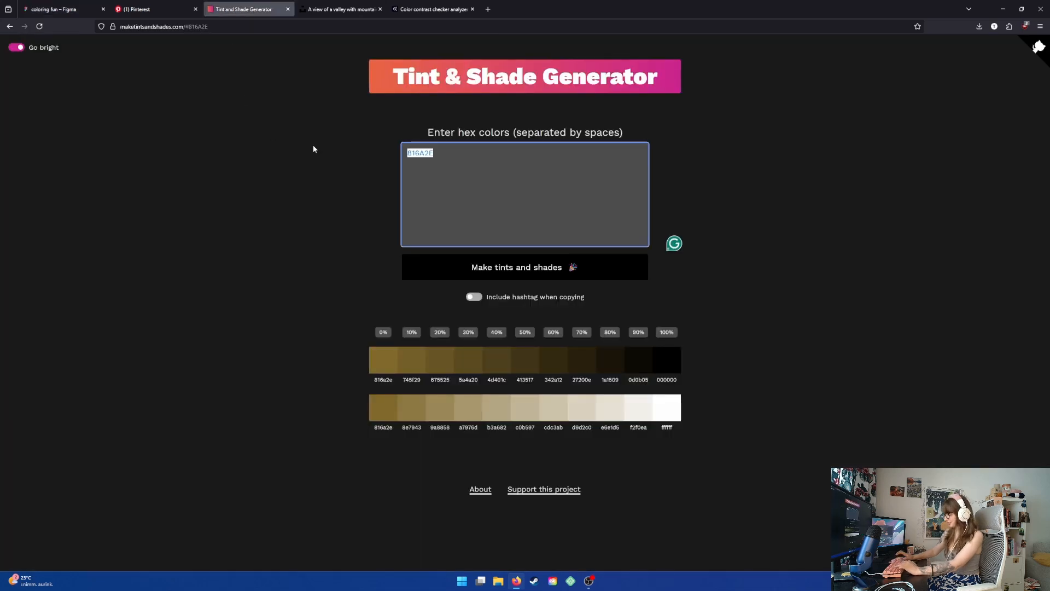
key("ctrl+v")
left_click(444, 266)
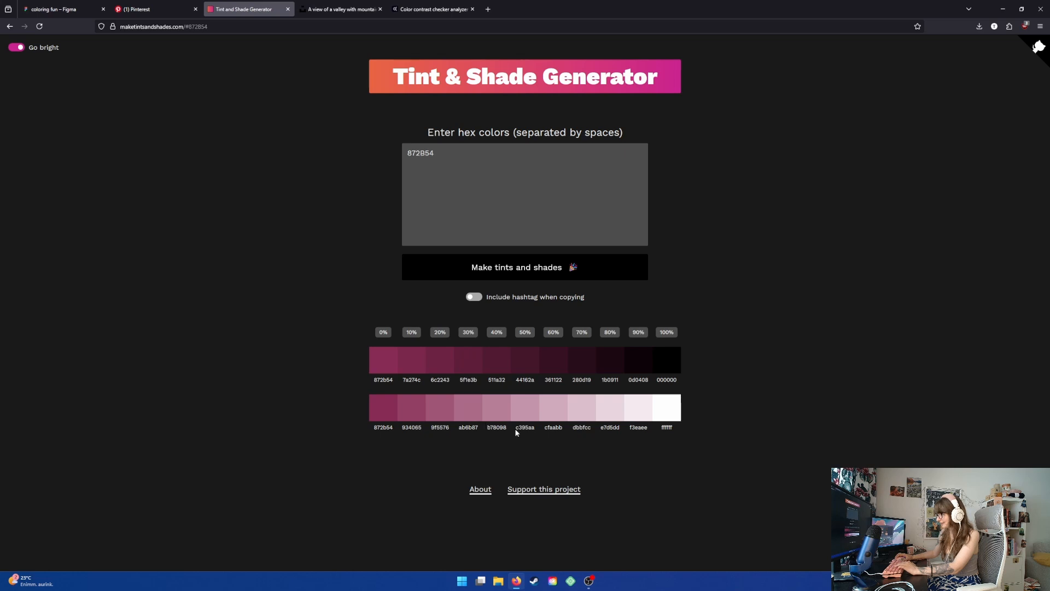
- Copy the tint b78098 and apply it as the latest-posts cards' color in place of the green
left_click(496, 412)
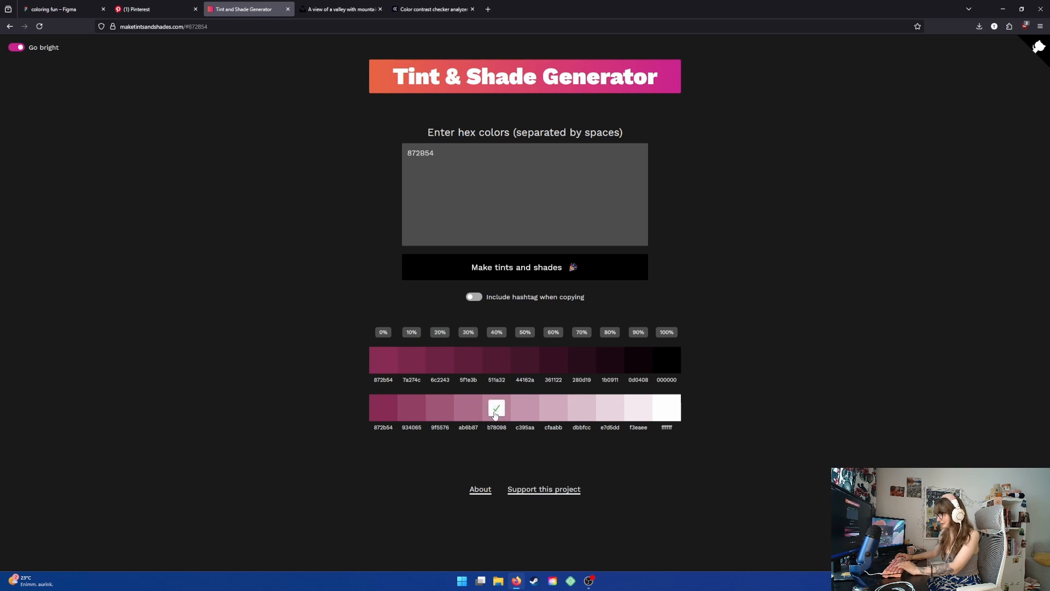
left_click(53, 10)
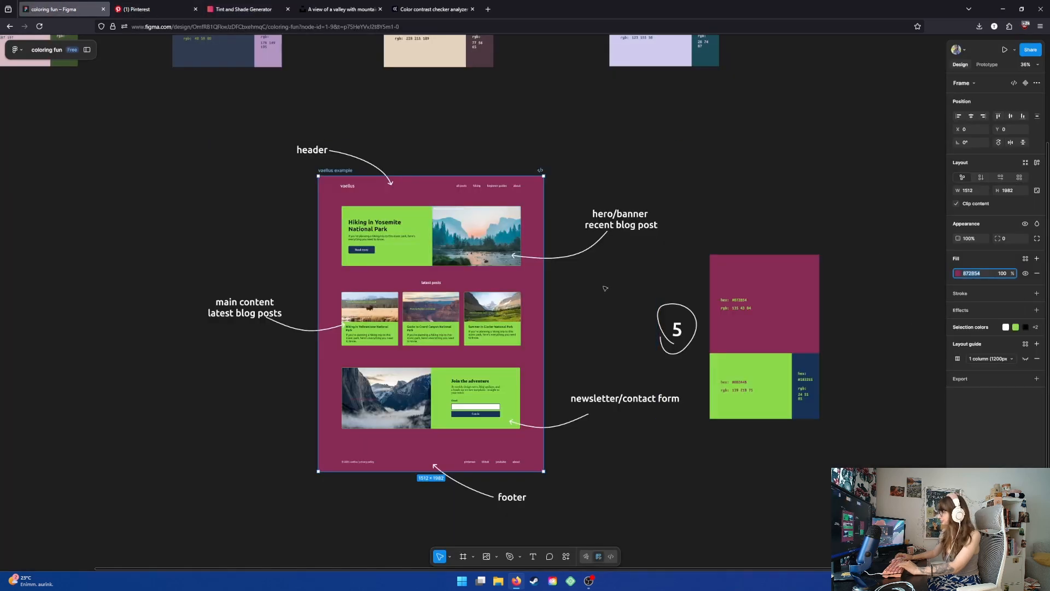
left_click(451, 295)
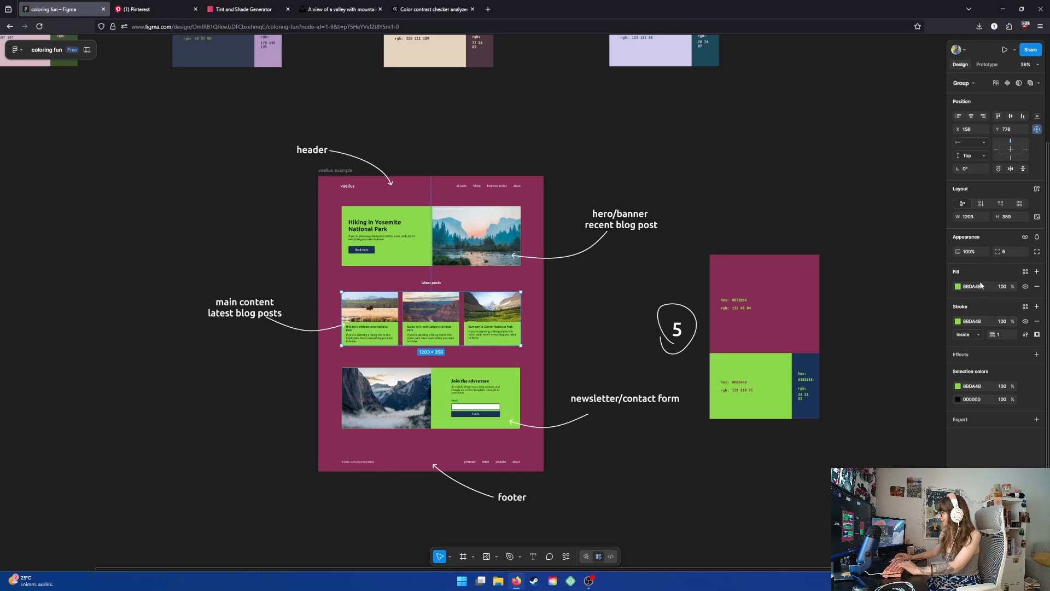
left_click(984, 387)
key("ctrl+v")
key("Return")
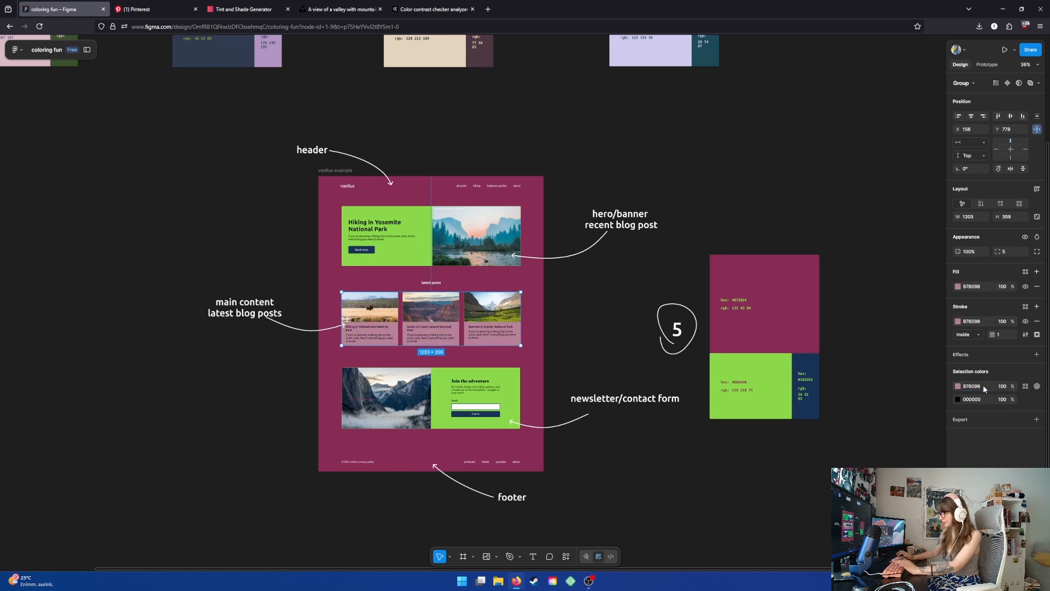
left_click(591, 317)
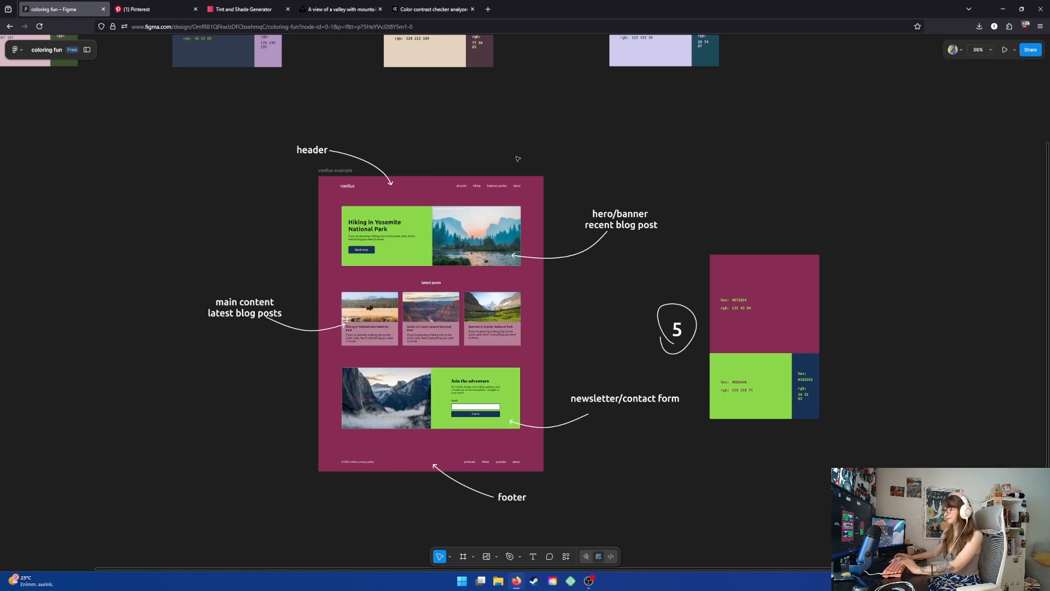
- Check the contrast of black text on the B78098 card color in the Adobe Color contrast checker
scroll(363, 358, "up", 3)
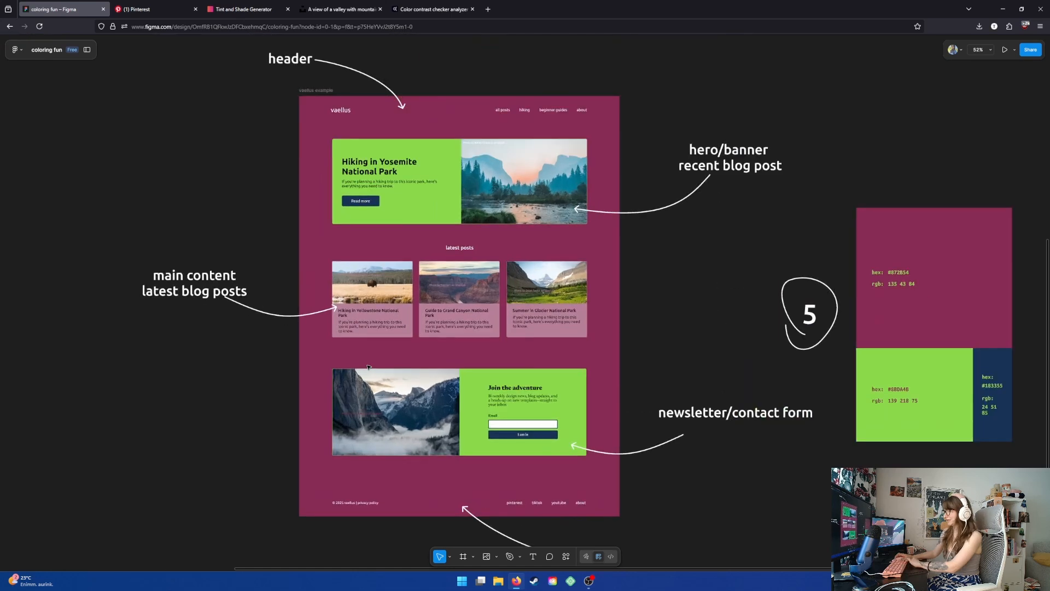
scroll(369, 367, "up", 1)
left_click_drag(195, 169, 158, 180)
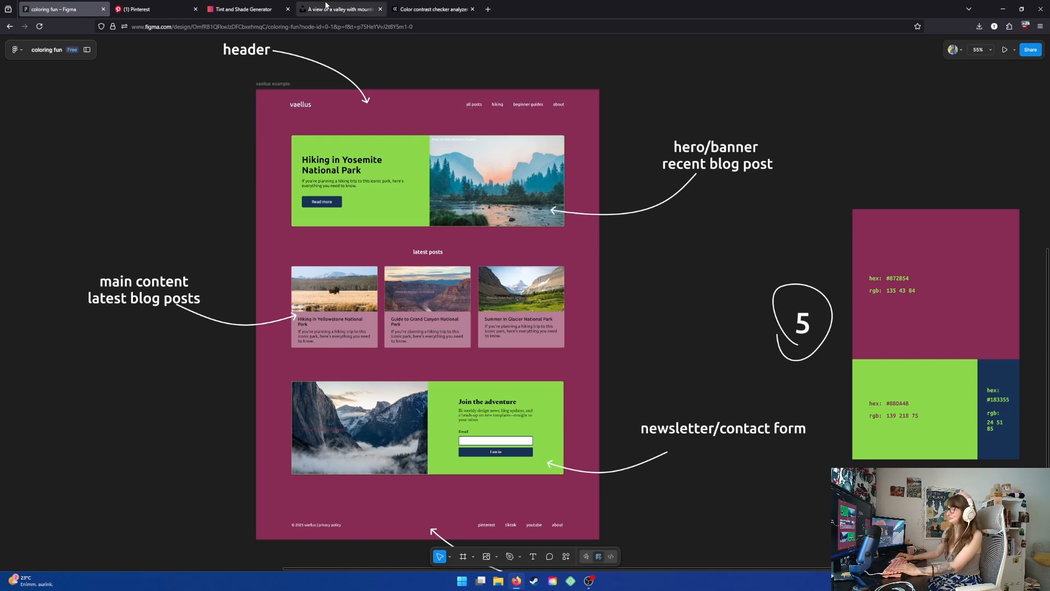
left_click(411, 10)
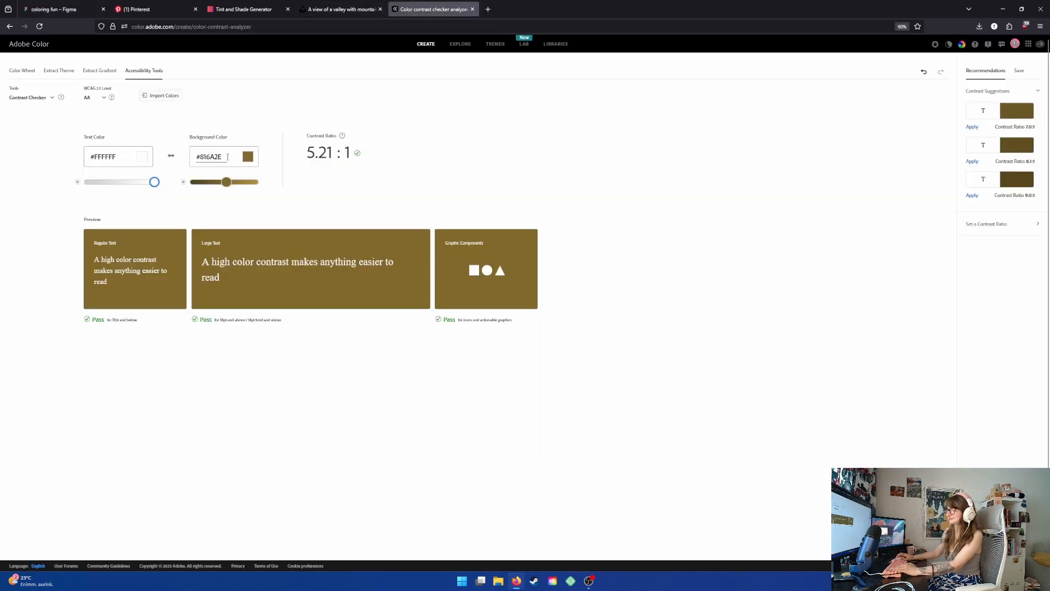
key("ctrl+v")
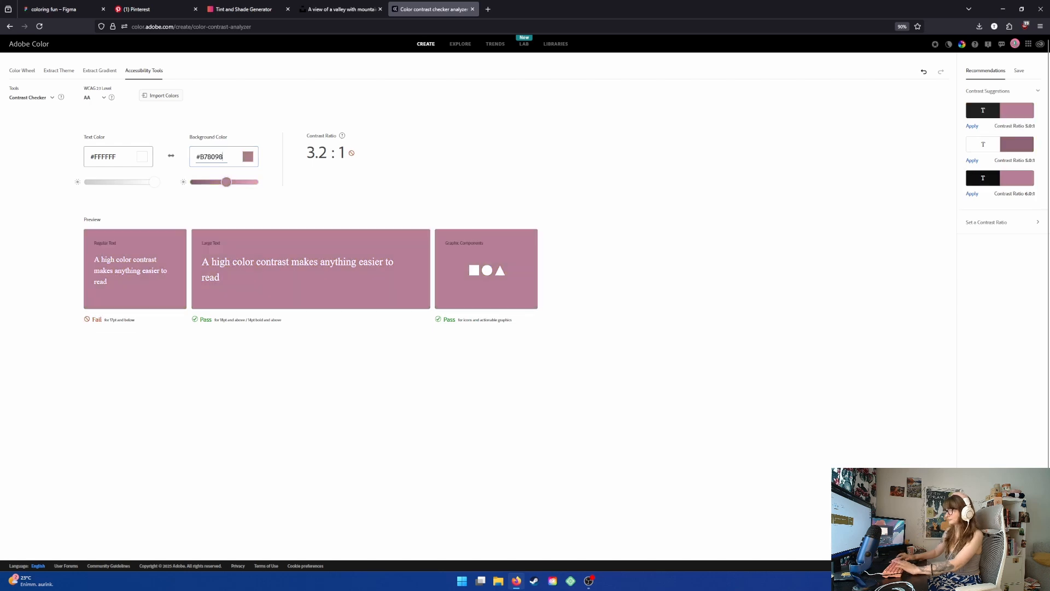
left_click_drag(152, 183, 24, 189)
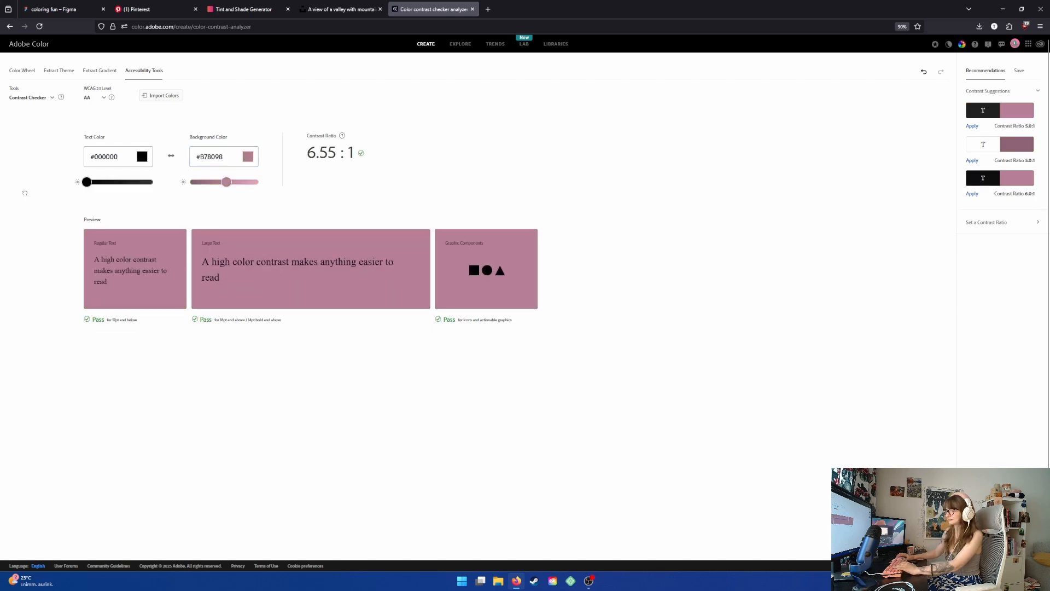
- Move the palette 5 swatch group up to the row of the other palettes
left_click(55, 8)
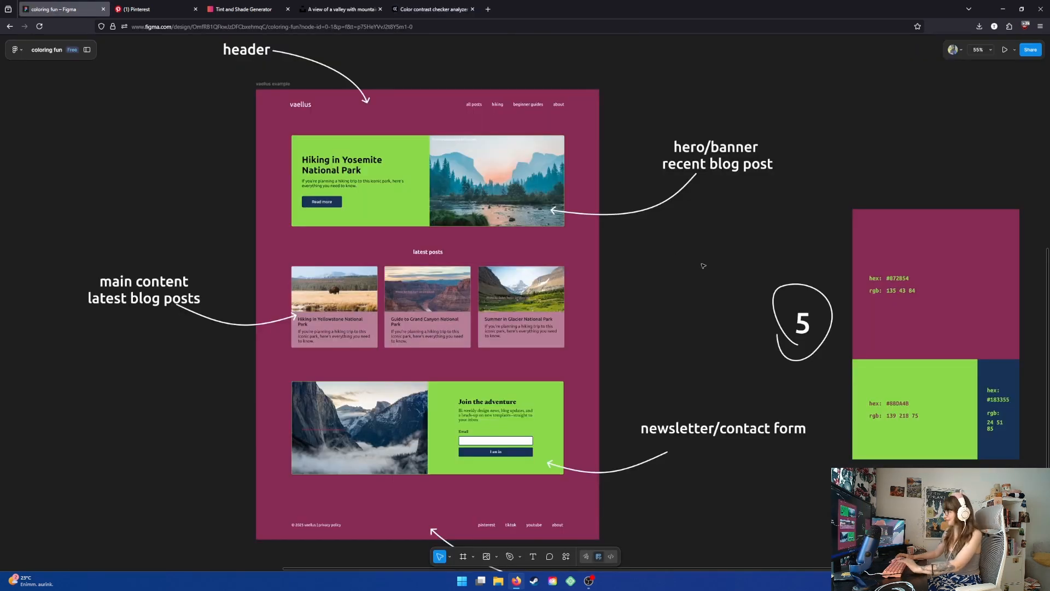
scroll(715, 282, "down", 3)
scroll(705, 164, "up", 3)
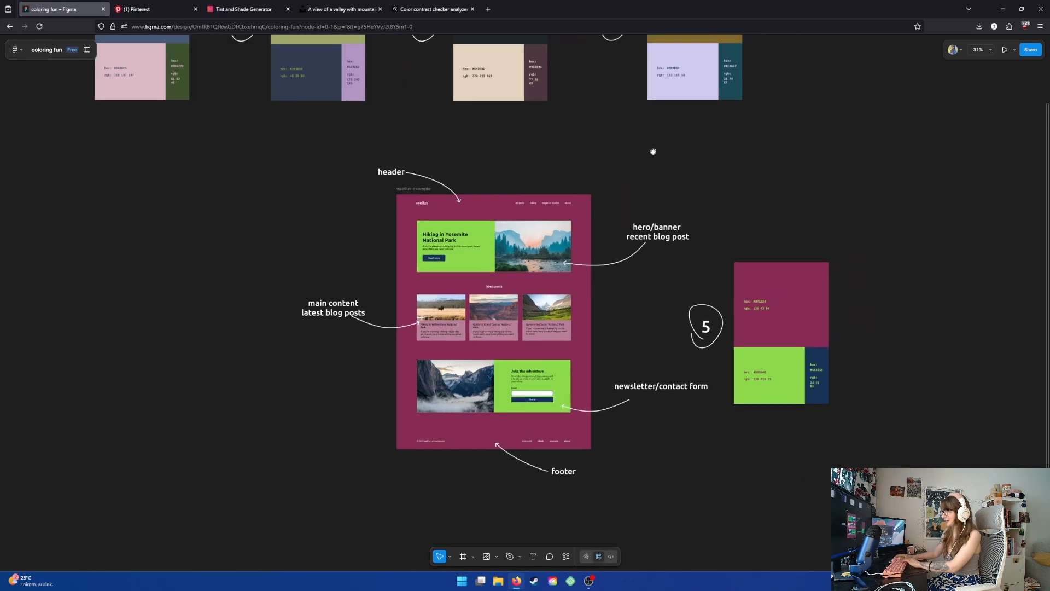
scroll(680, 222, "down", 1)
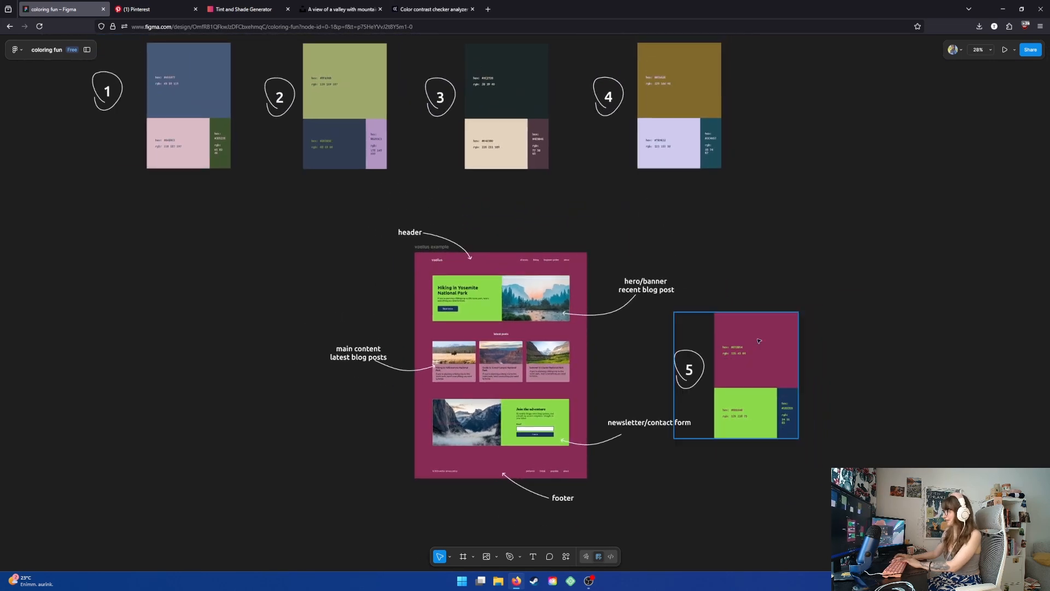
left_click_drag(736, 361, 810, 91)
left_click(787, 409)
scroll(467, 451, "up", 4)
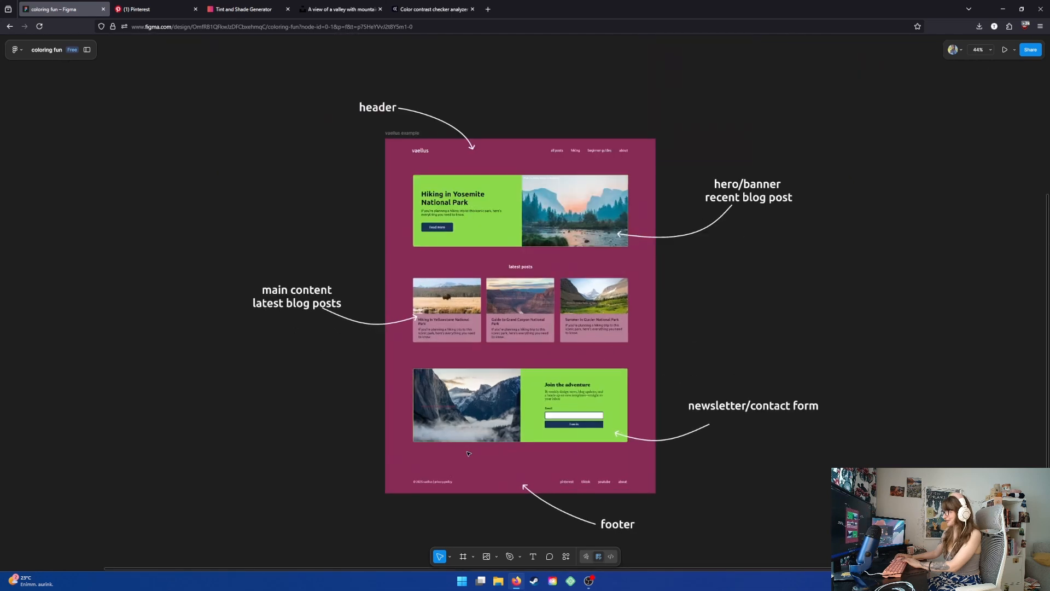
left_click_drag(727, 282, 710, 290)
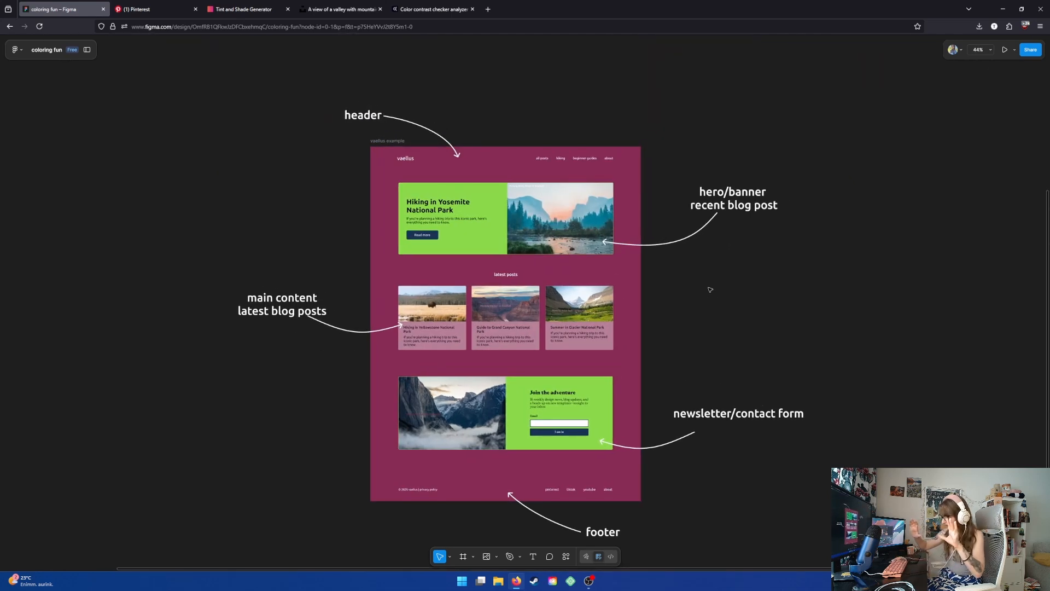